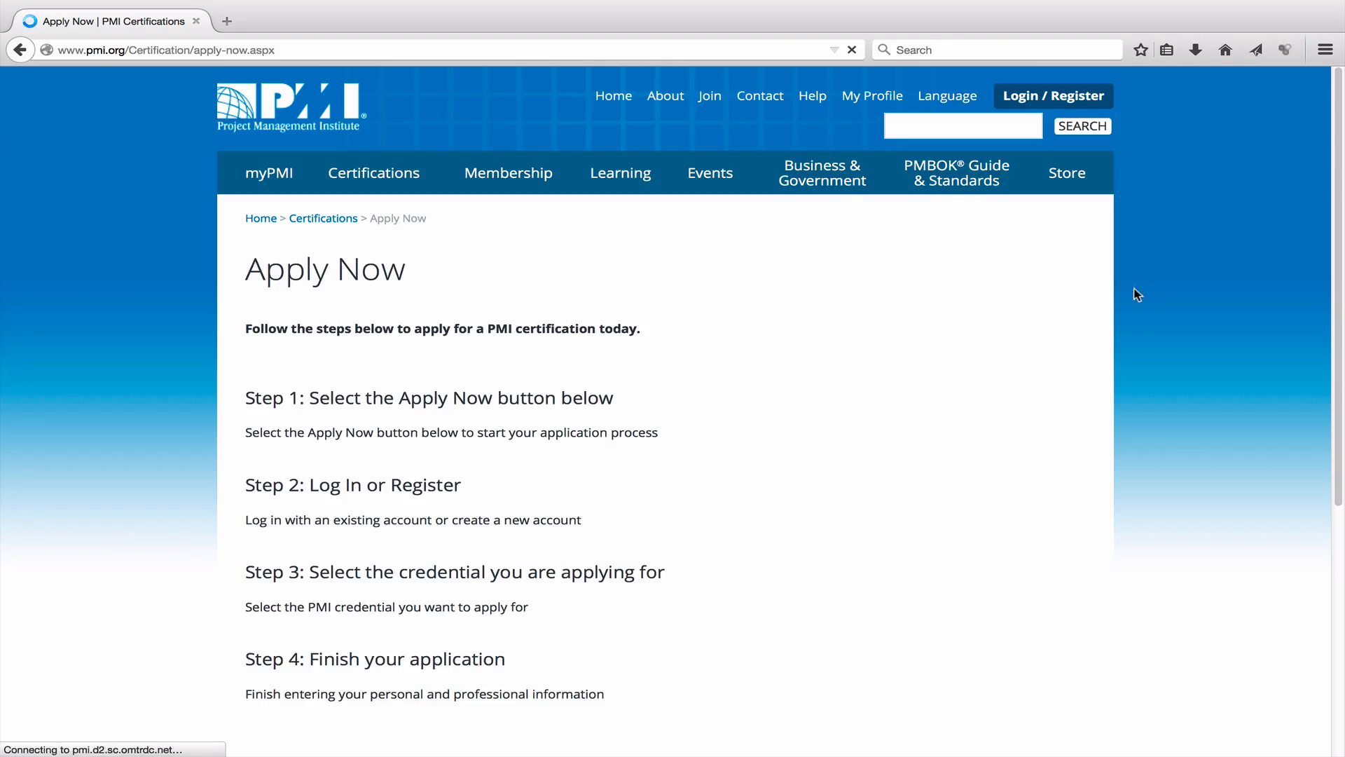
Start the certification application and log in with the saved account credentials.
scroll(723, 469, "down", 5)
left_click(321, 512)
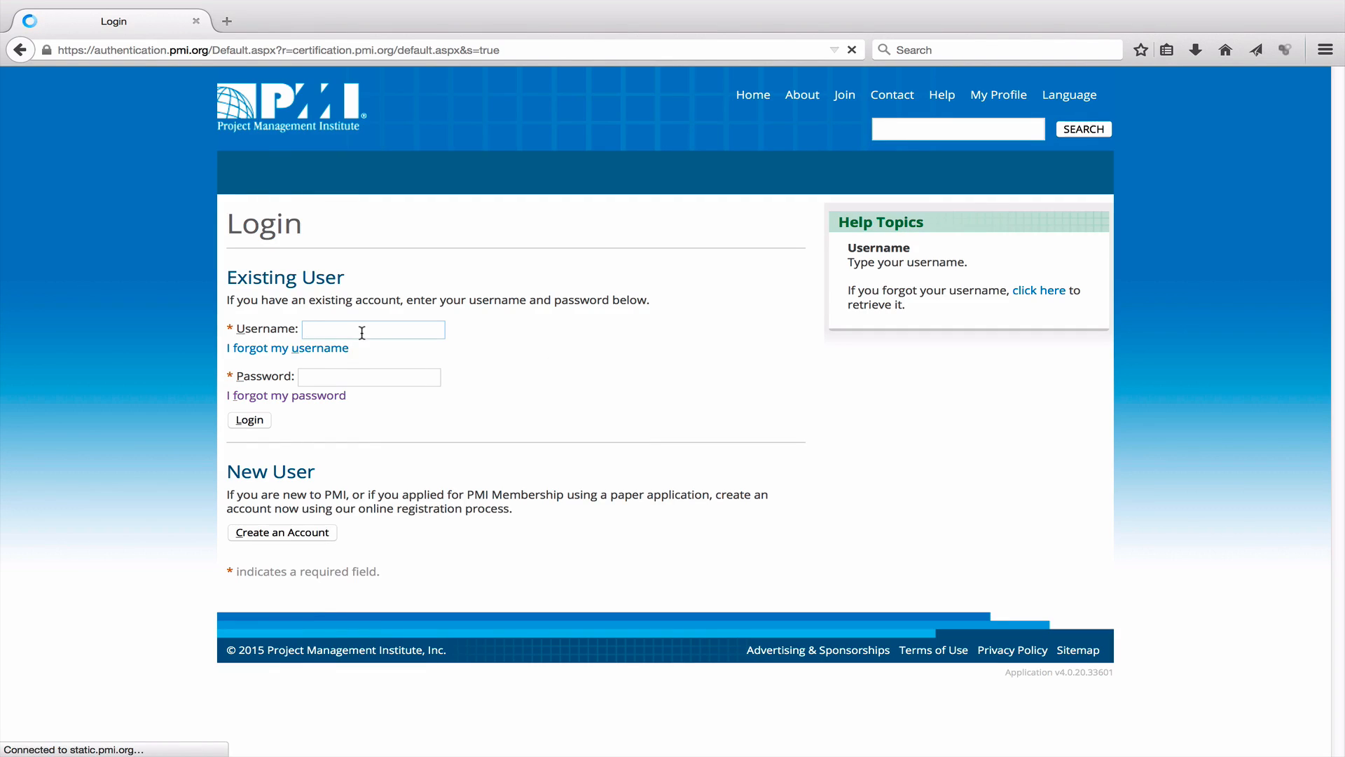
left_click(361, 332)
left_click(372, 359)
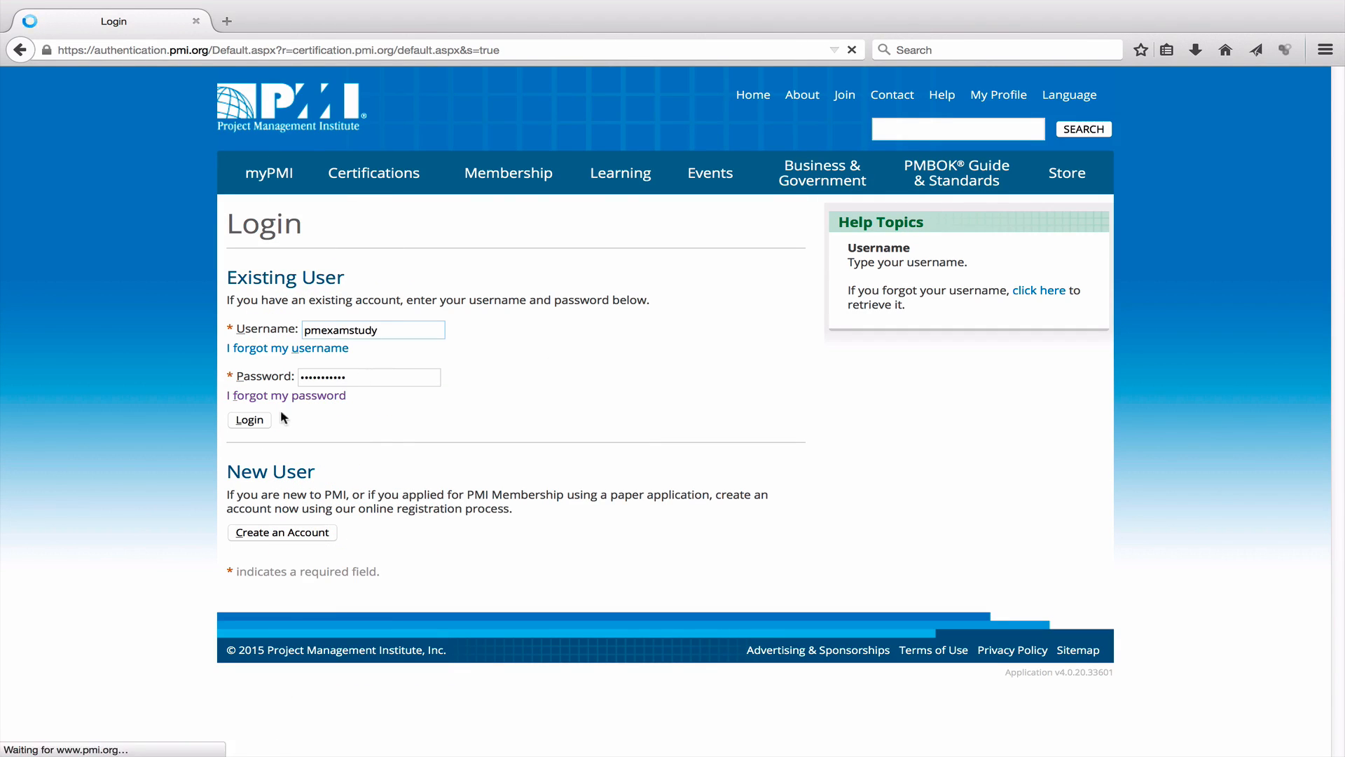
left_click(258, 420)
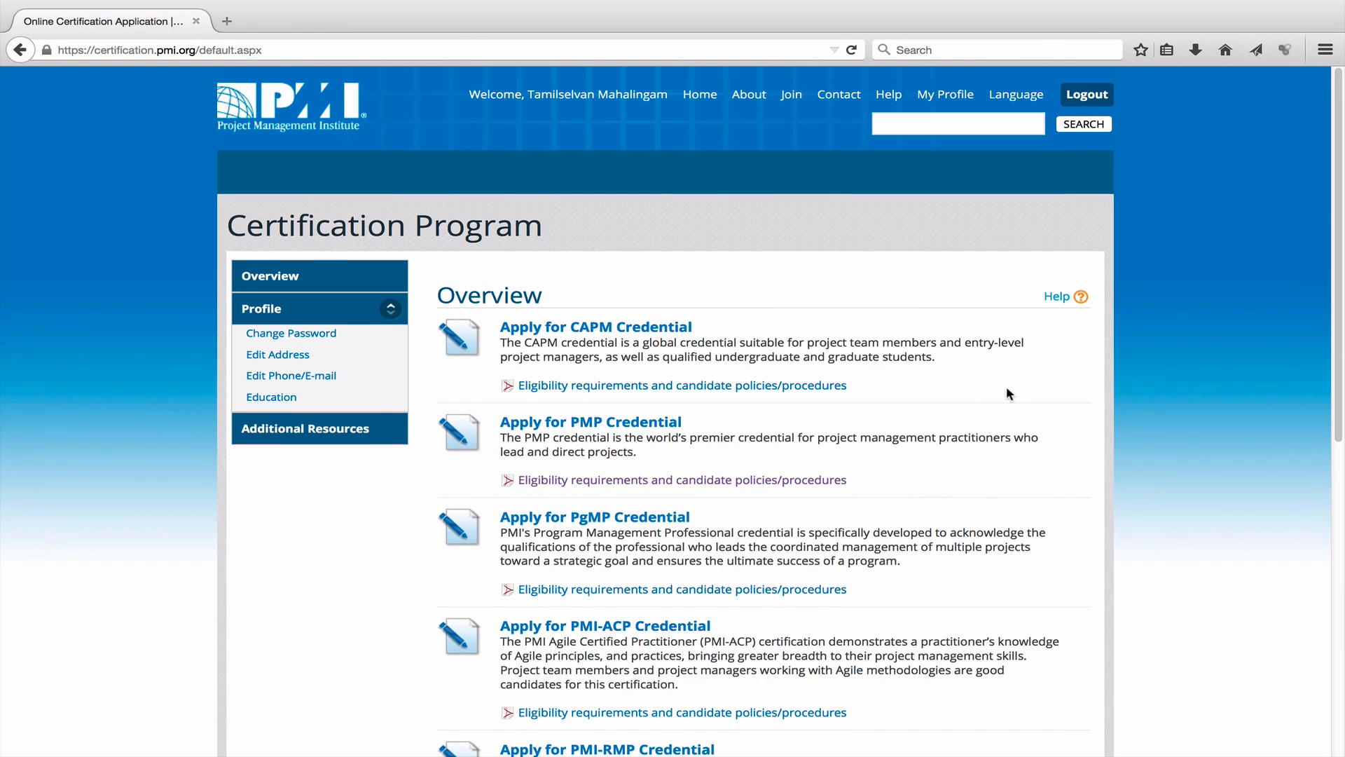
Scroll the Certification Program overview and apply for the PMP credential.
scroll(1006, 386, "down", 3)
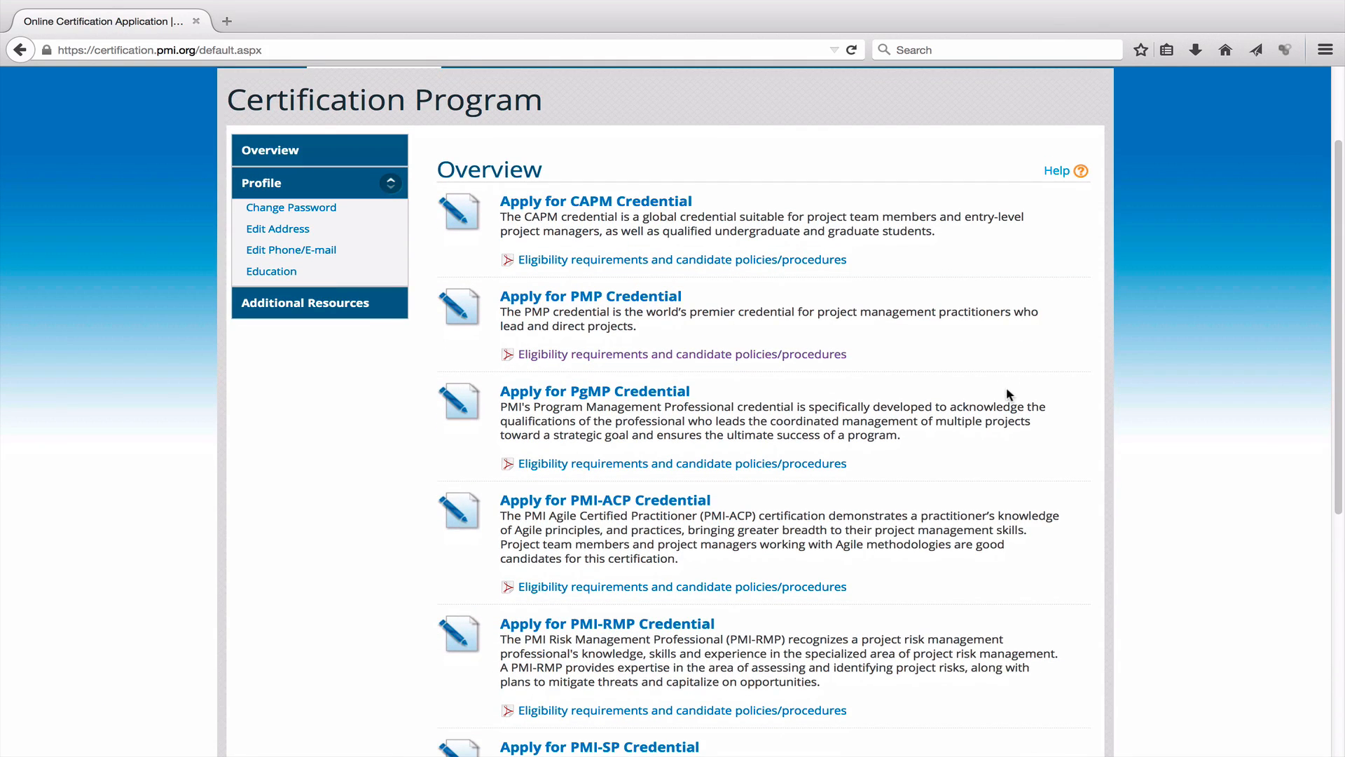
scroll(1006, 387, "down", 1)
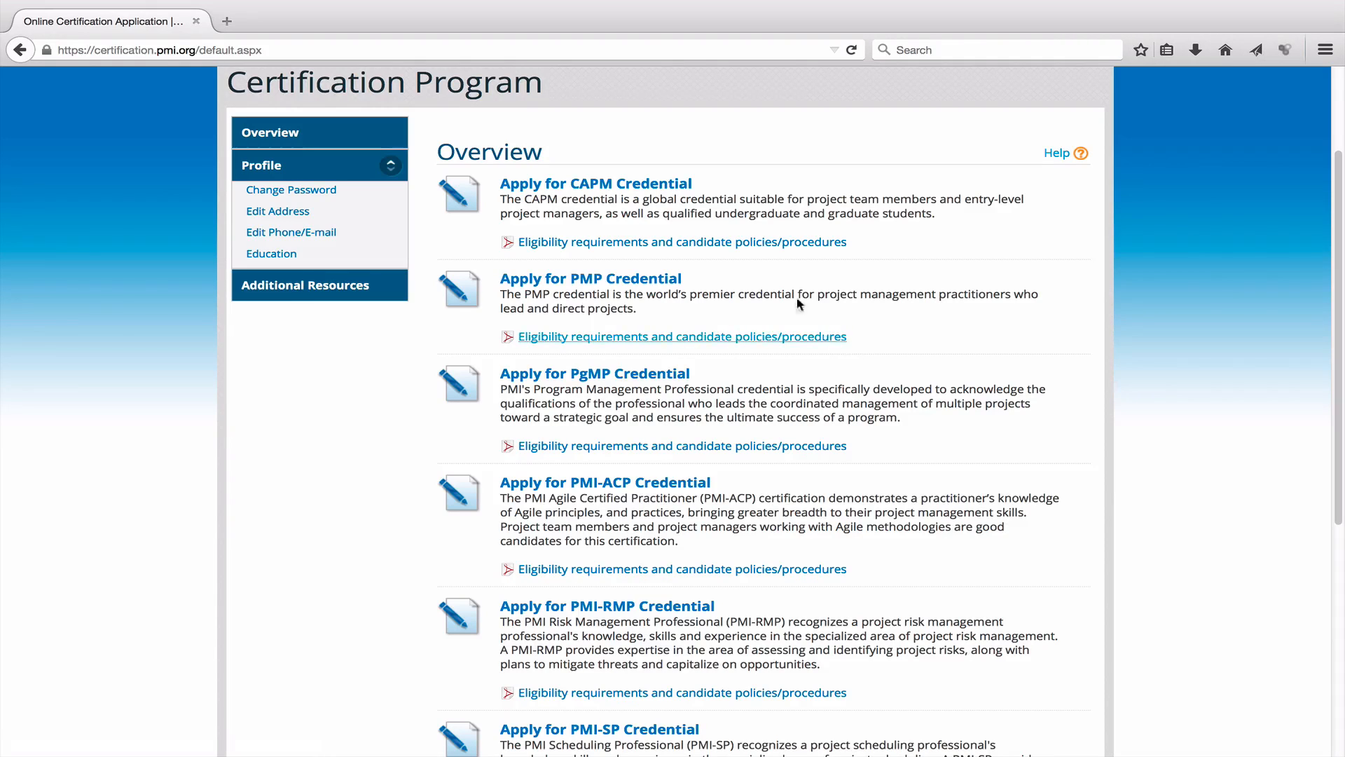
left_click(581, 279)
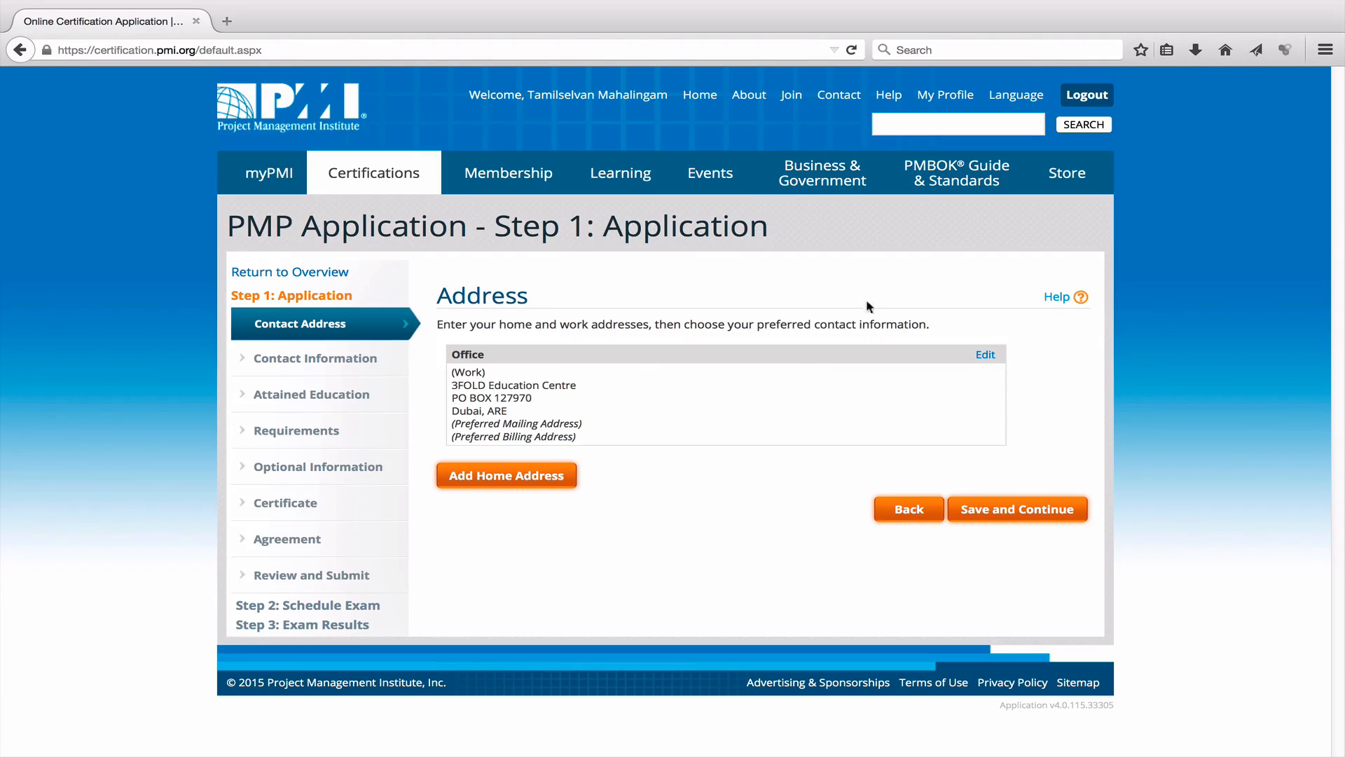
Keep the office address on file as the contact address and save it.
mouse_move(527, 178)
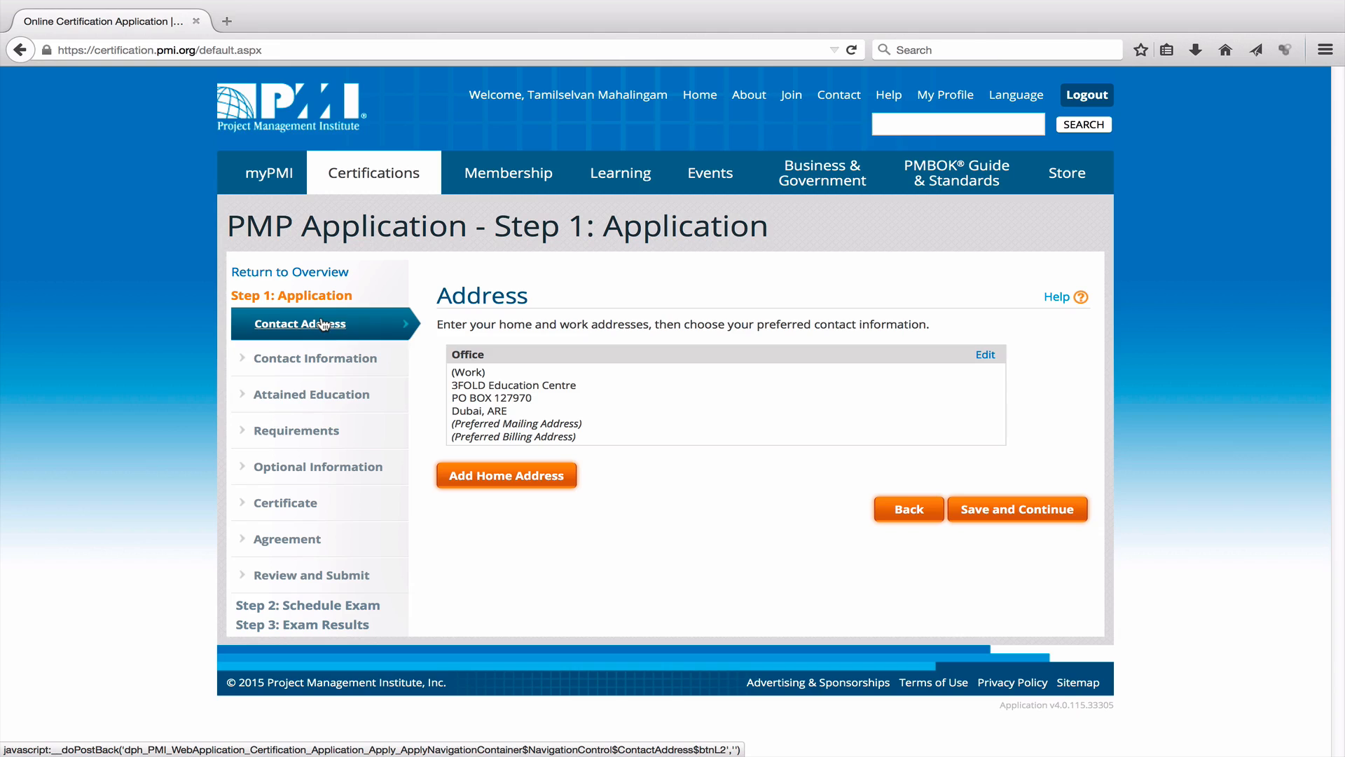
left_click(1005, 510)
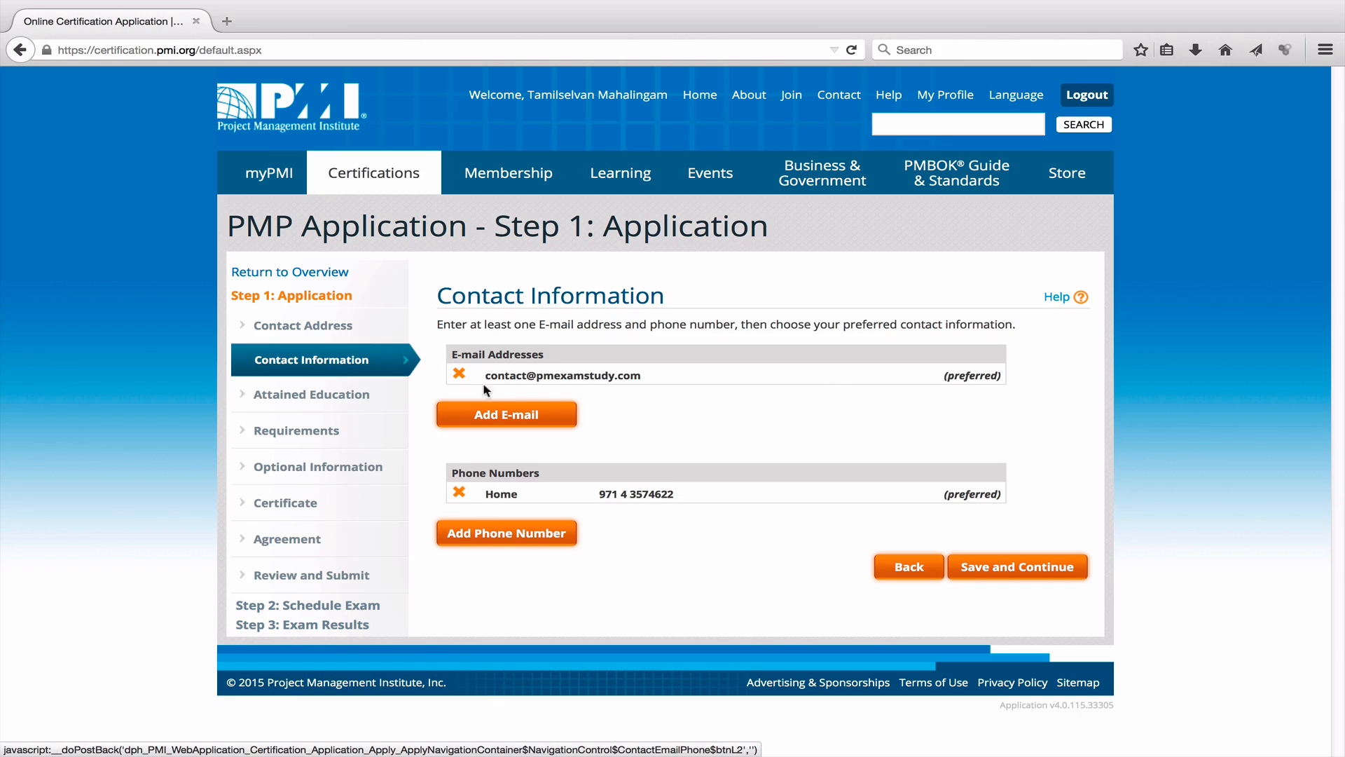
Keep the existing preferred e-mail and home phone and save the contact information.
left_click(1042, 574)
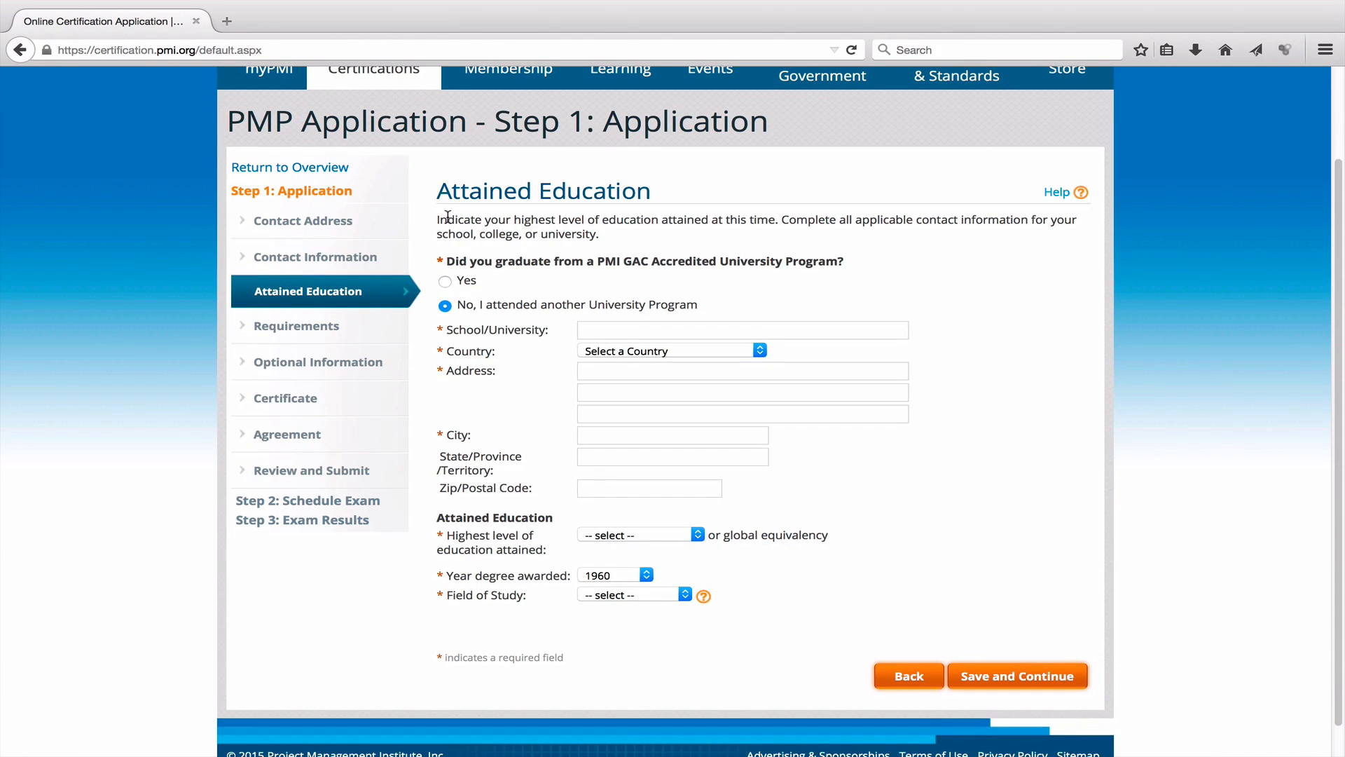
Enter Bharathiar University as the school, with India as the country.
left_click(642, 331)
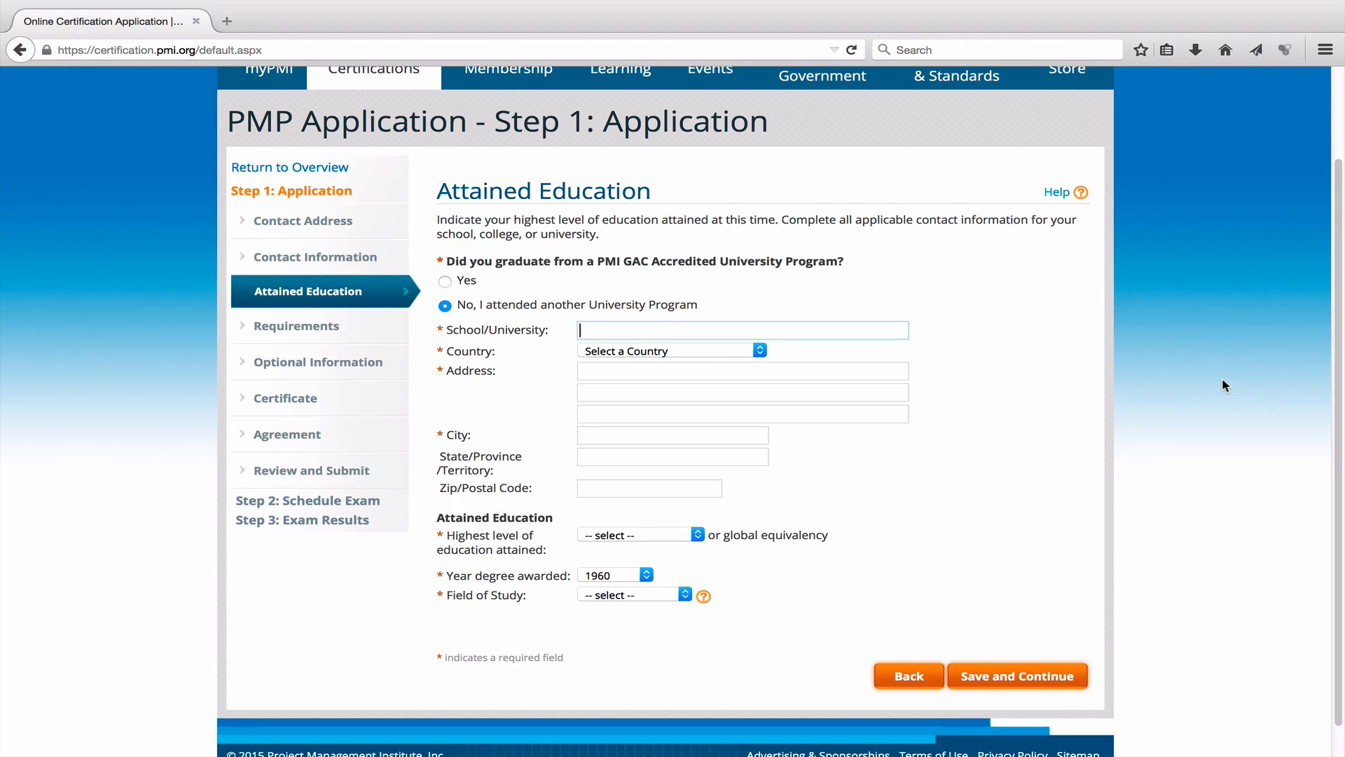
type("Bharathiar Univesrsity")
key("Tab")
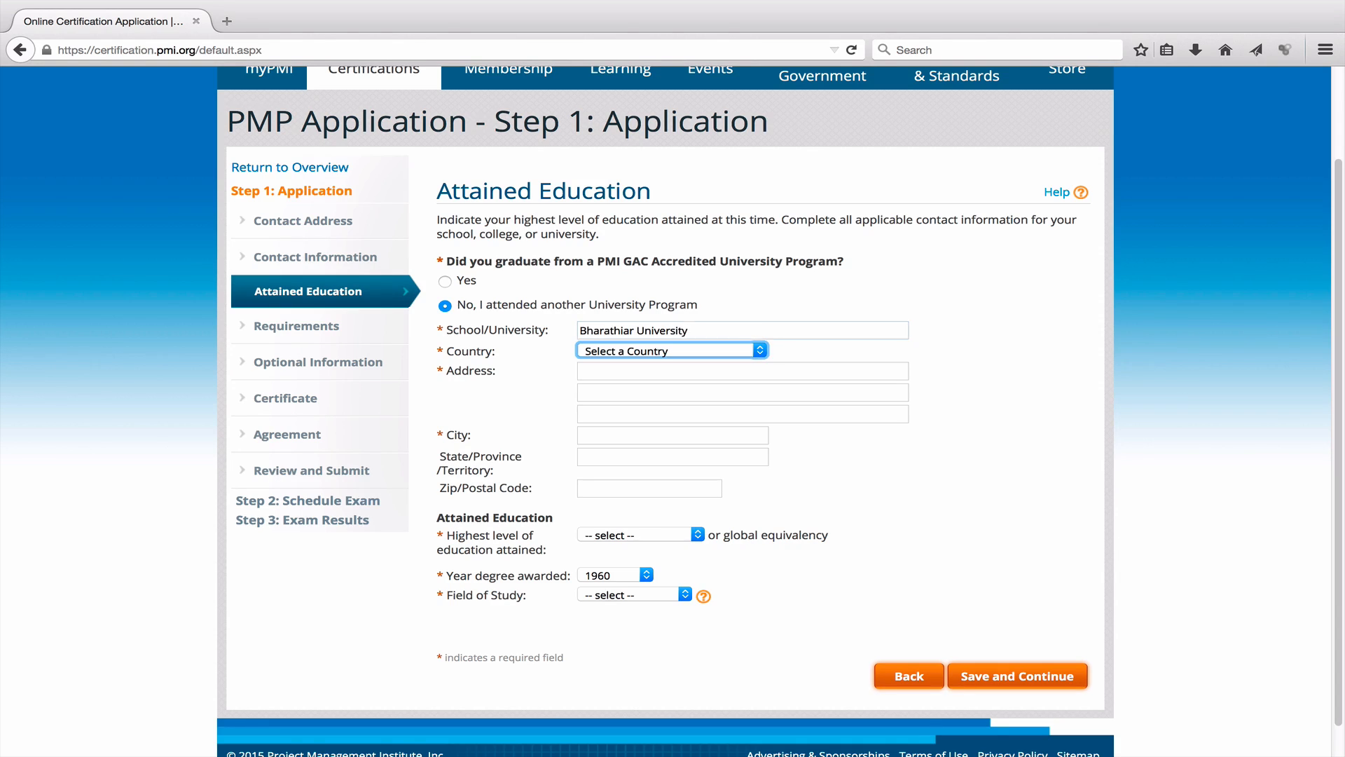
type("India")
key("Tab")
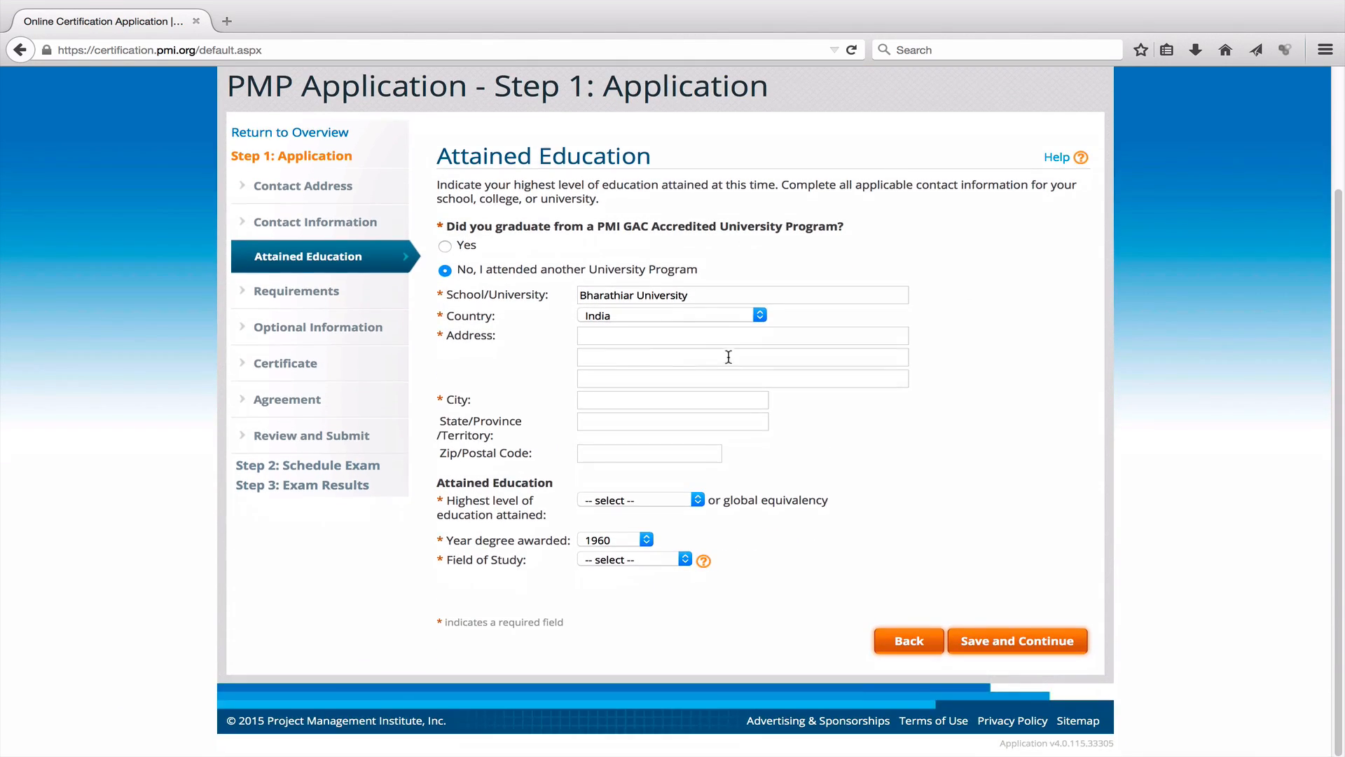
Fill in Coimbatore as the address and city, and Tamilnadu as the state.
left_click(765, 343)
type("Coimb")
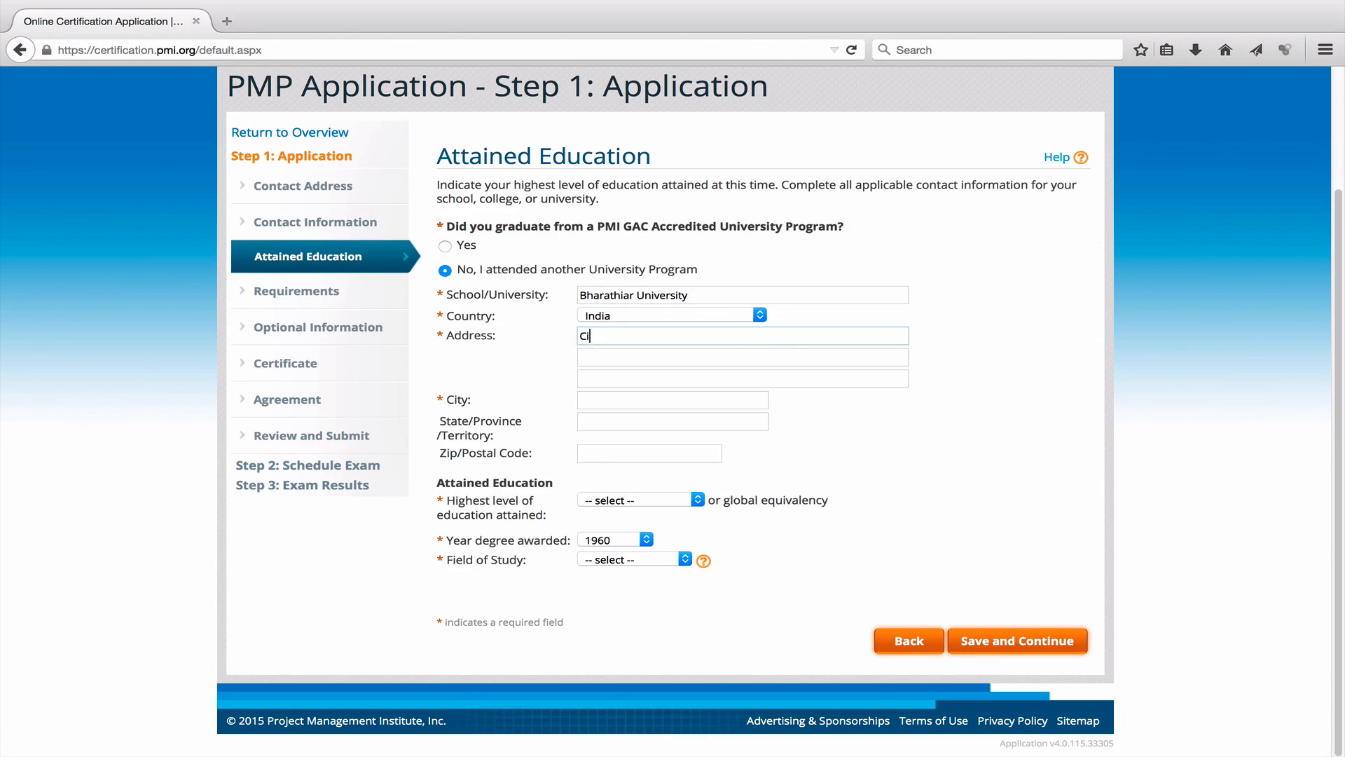
type("atore")
left_click(671, 400)
type("Co")
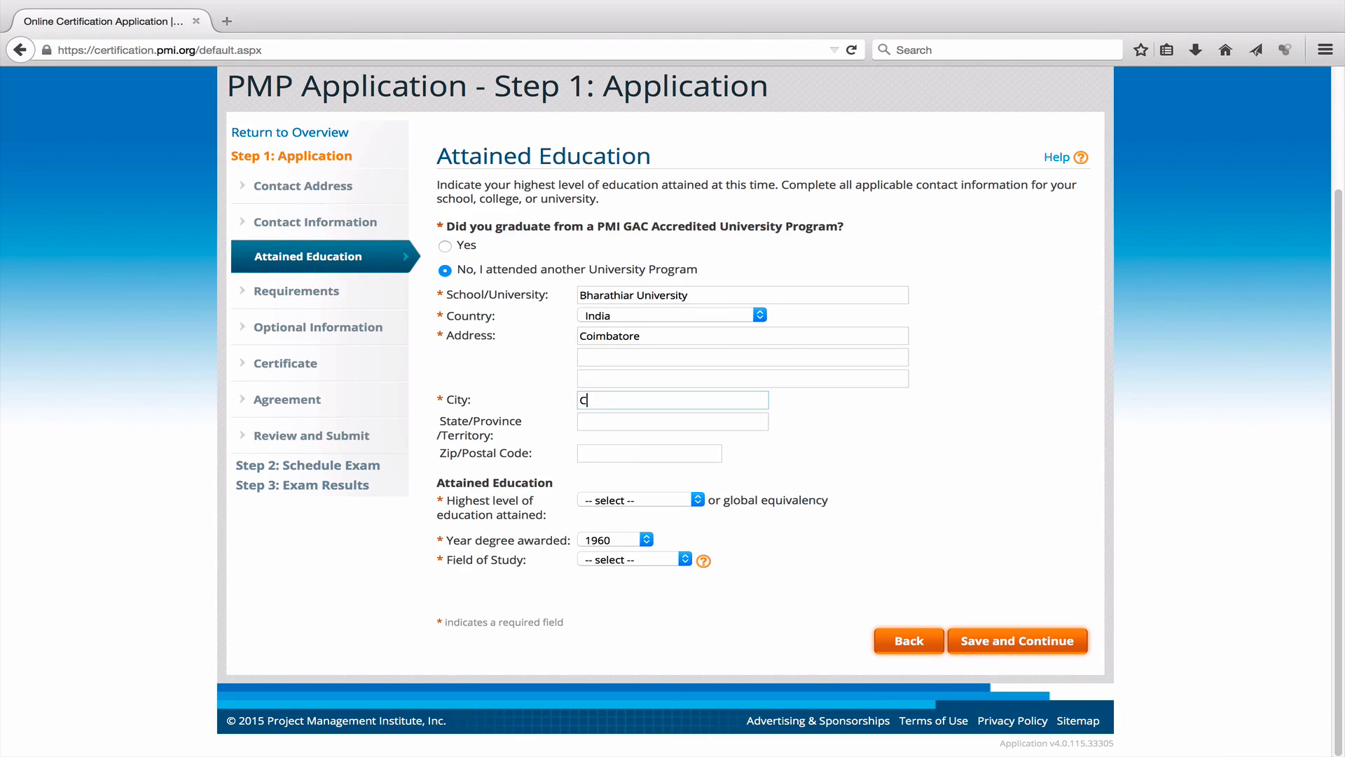
type("imbat")
key("BackSpace")
key("BackSpace")
key("BackSpace")
key("BackSpace")
key("BackSpace")
type("oimbatore")
left_click(685, 421)
type("Tamilnadu")
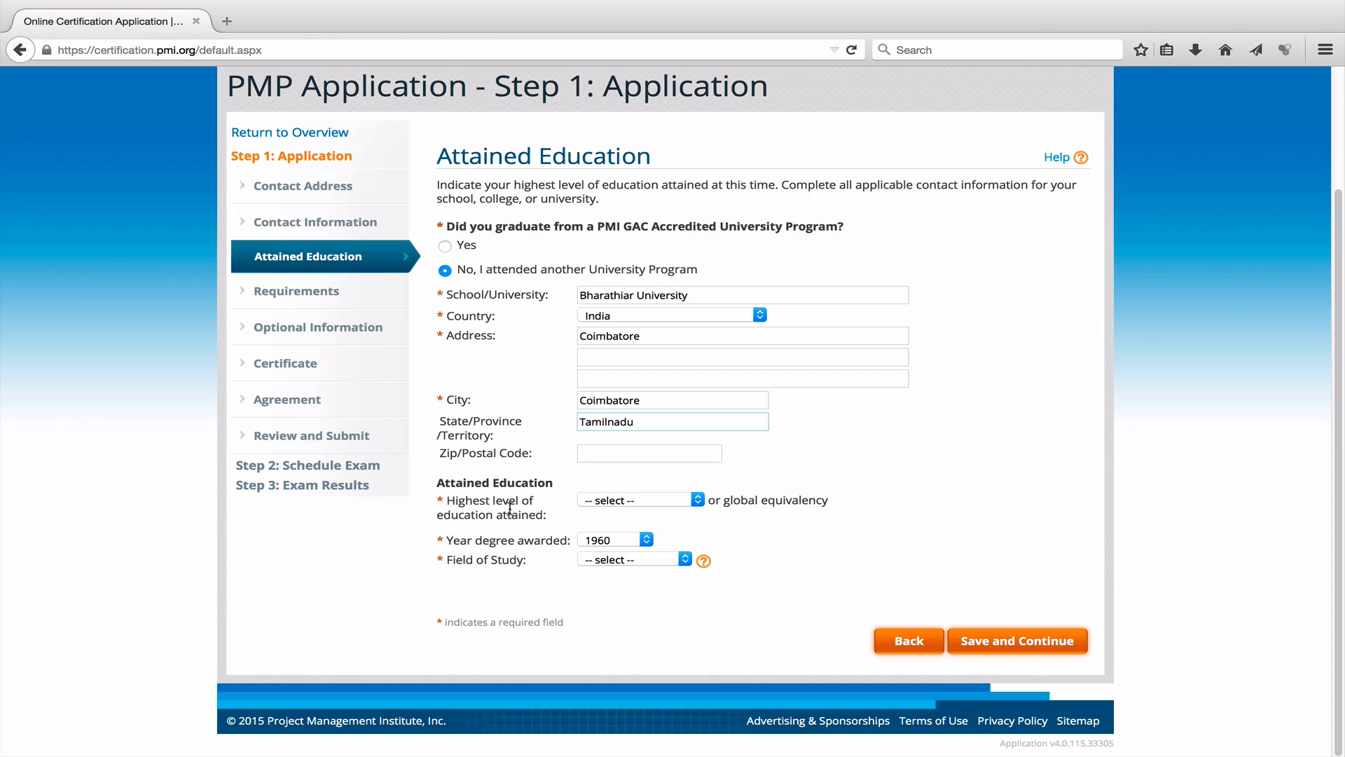
Record a Doctorate awarded in 2014 in Business and save the education entry.
left_click(687, 502)
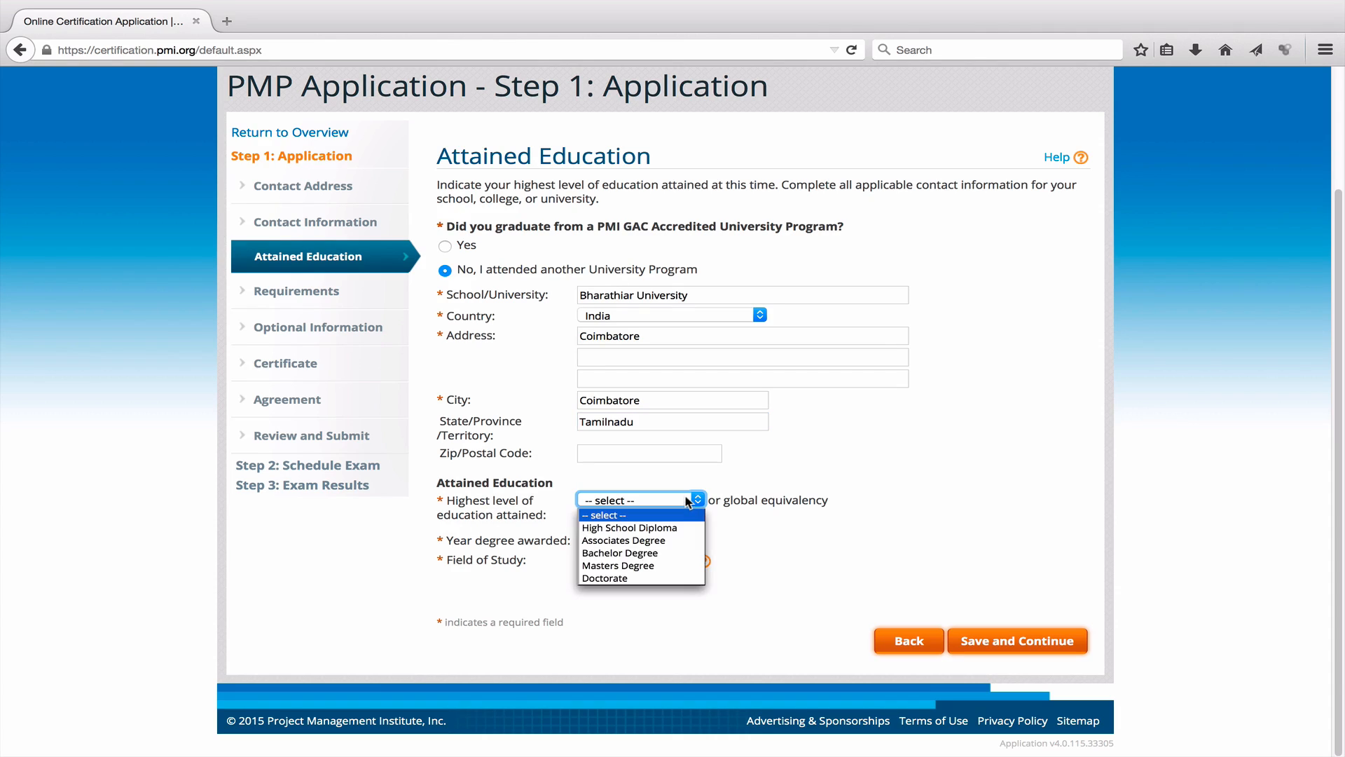
left_click(653, 577)
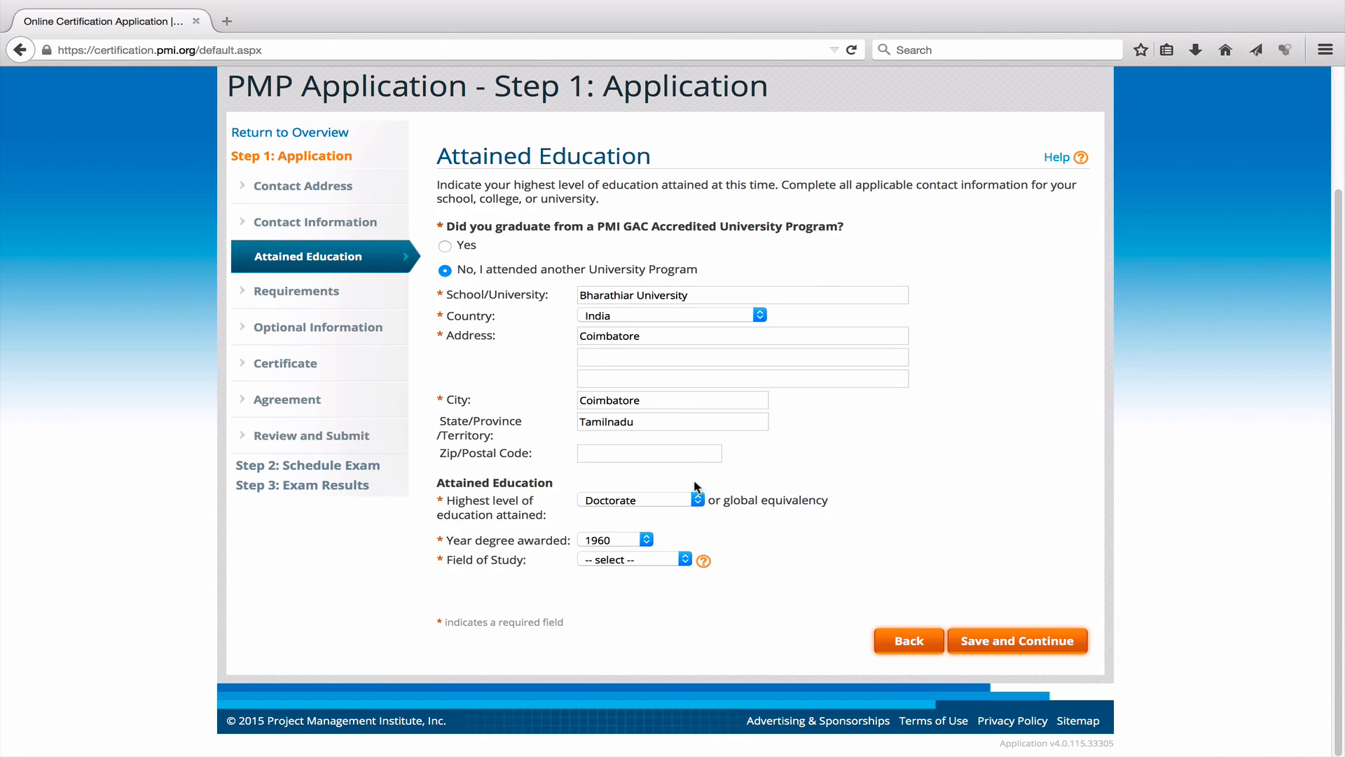
left_click(693, 500)
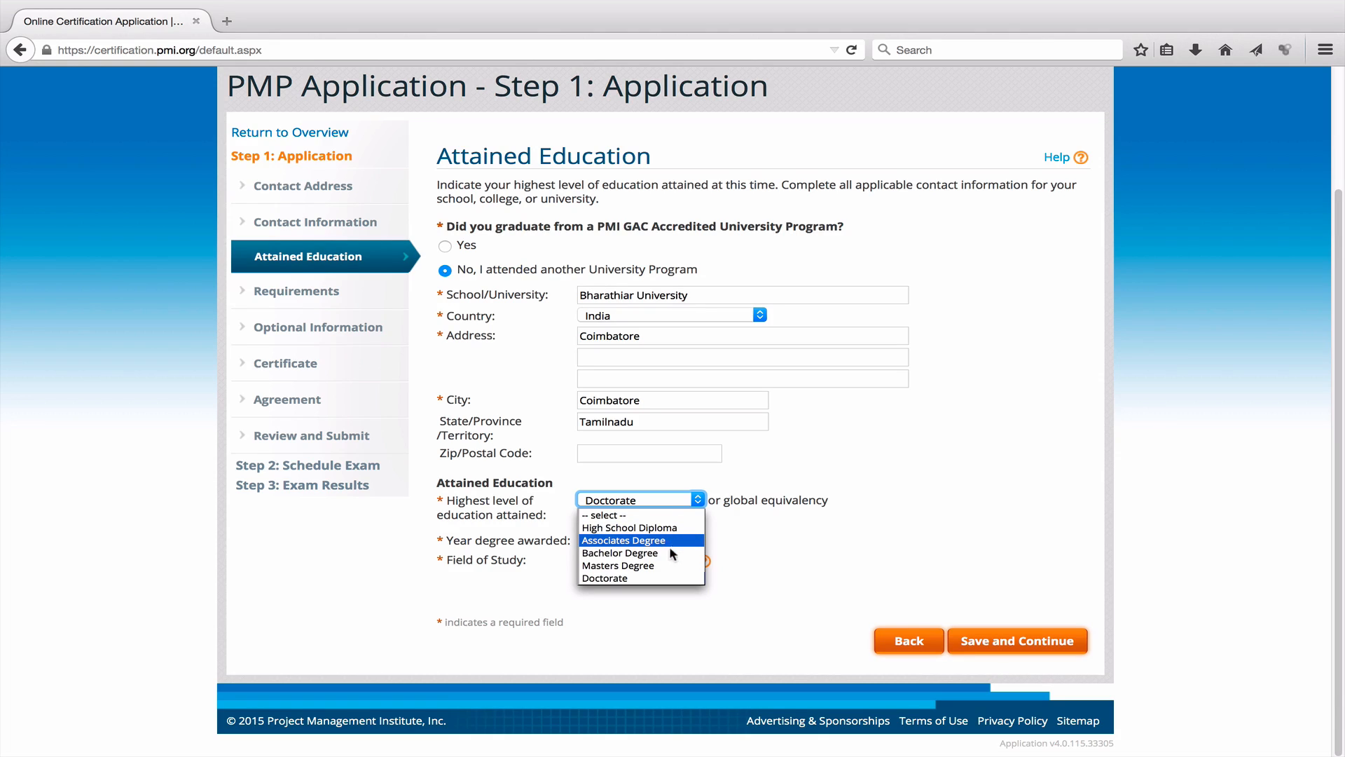
left_click(660, 577)
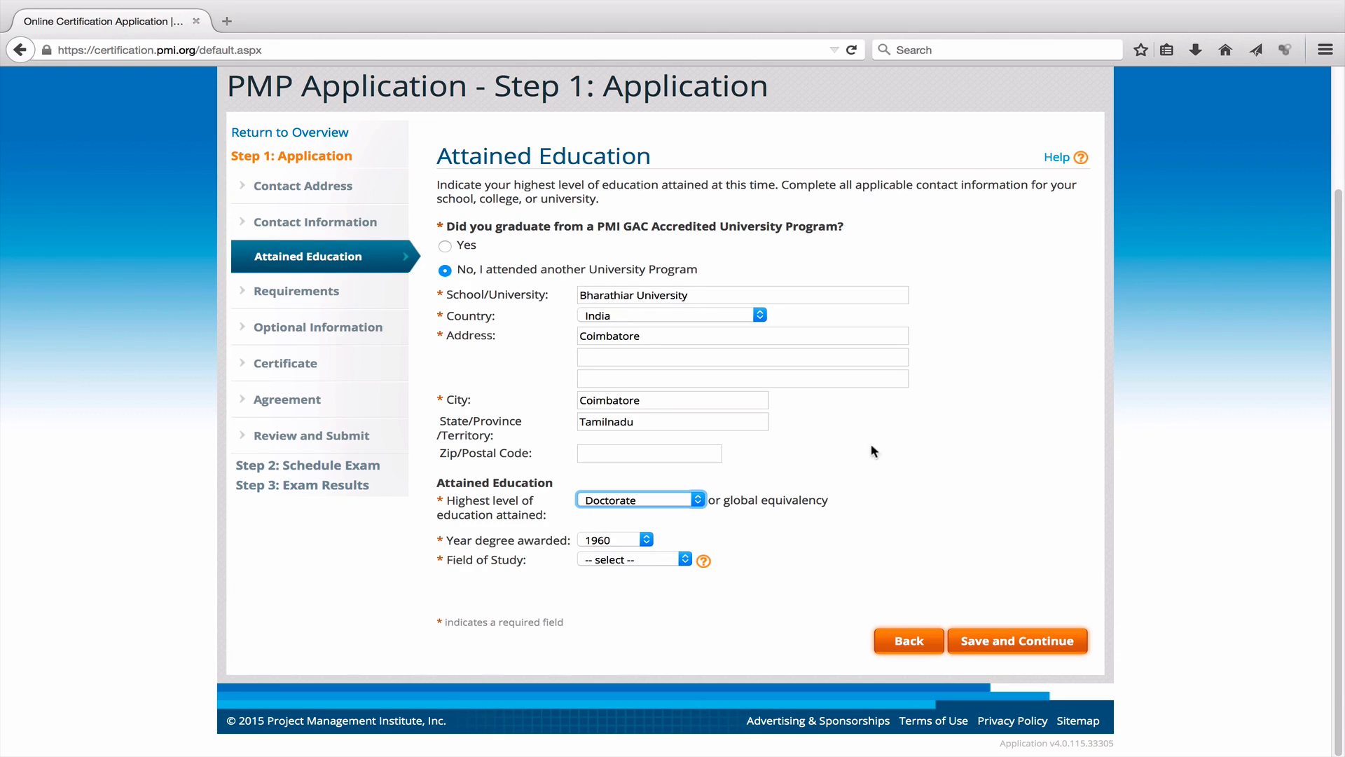
left_click(641, 540)
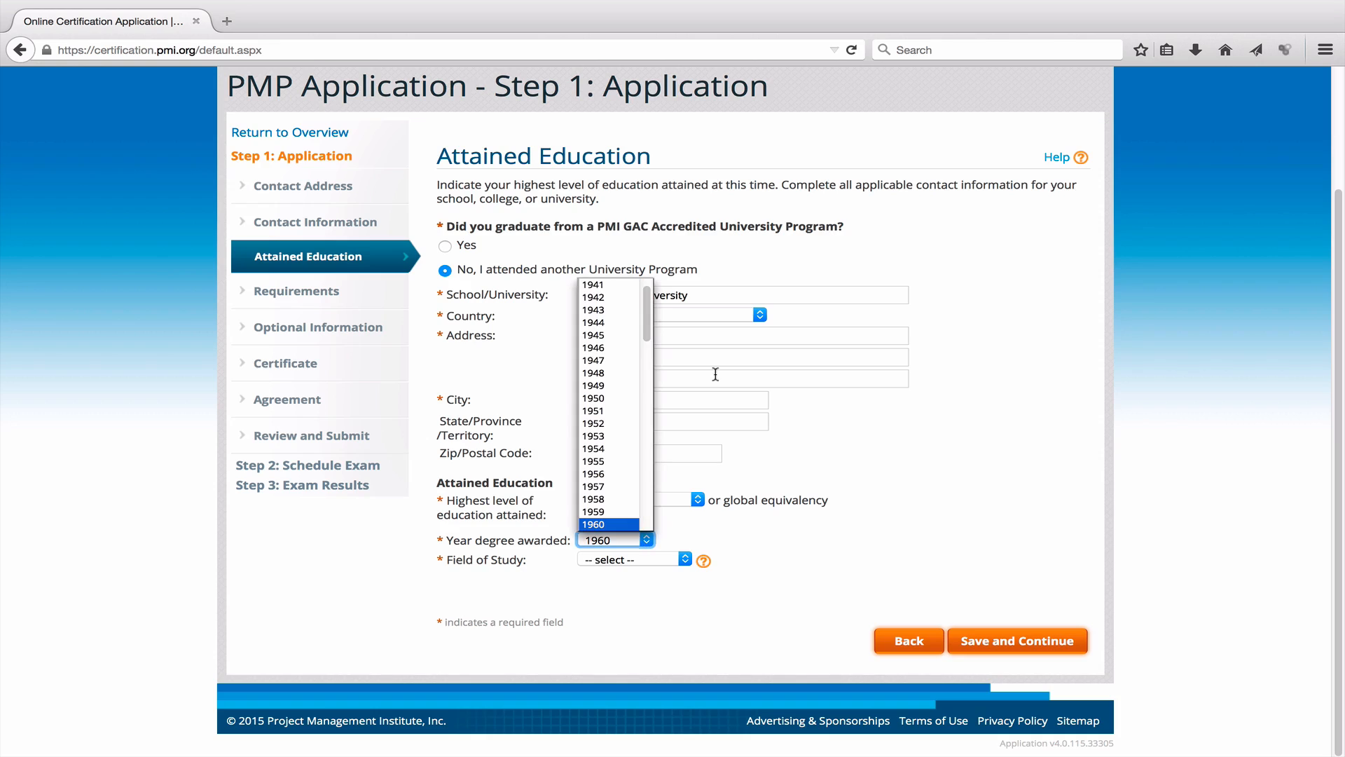
left_click_drag(649, 305, 648, 508)
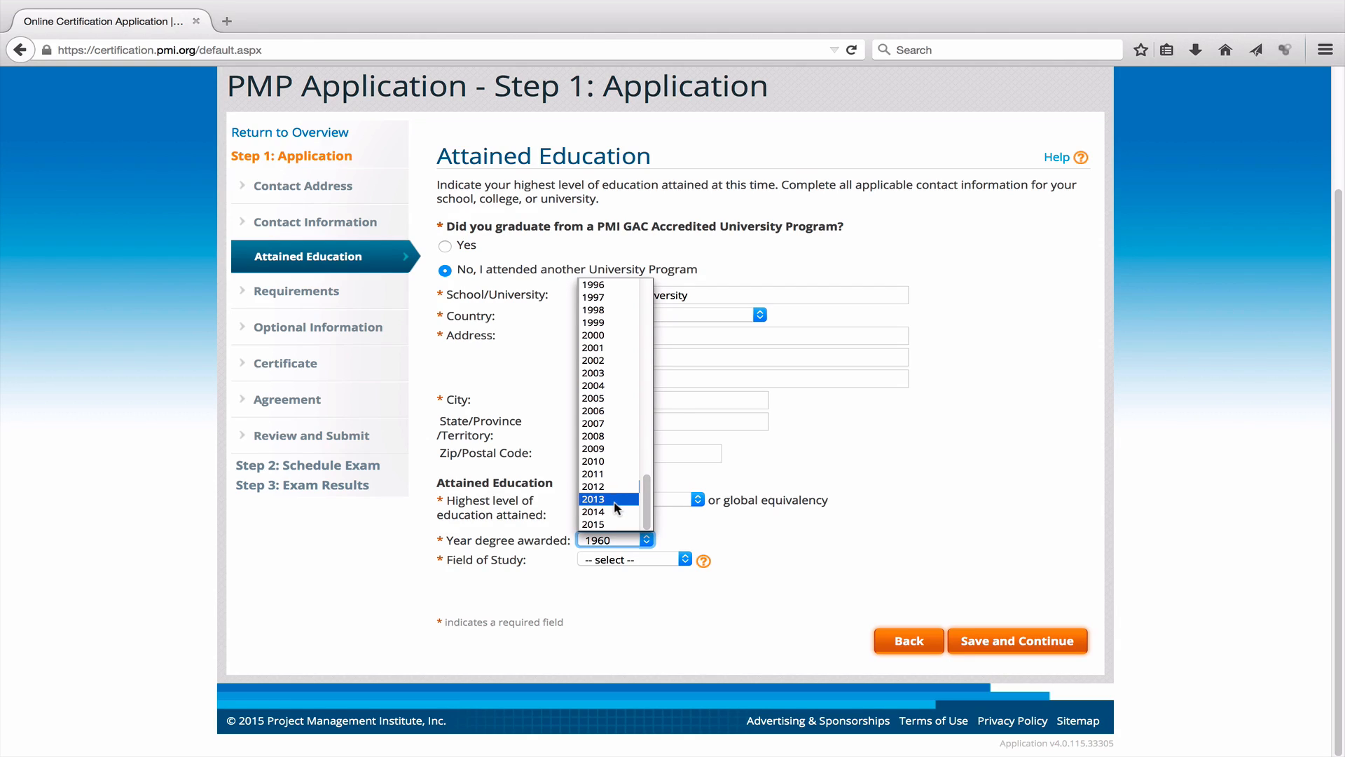
left_click(614, 510)
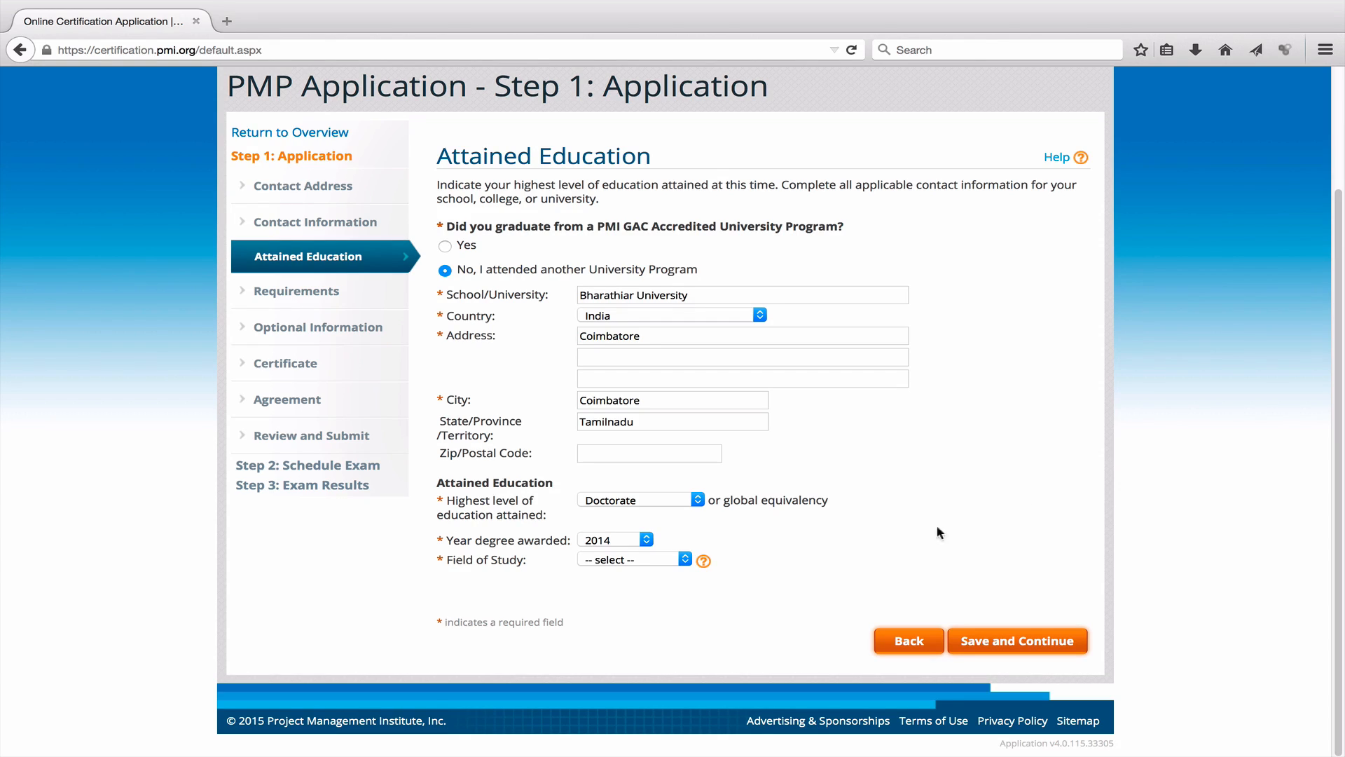
left_click(696, 502)
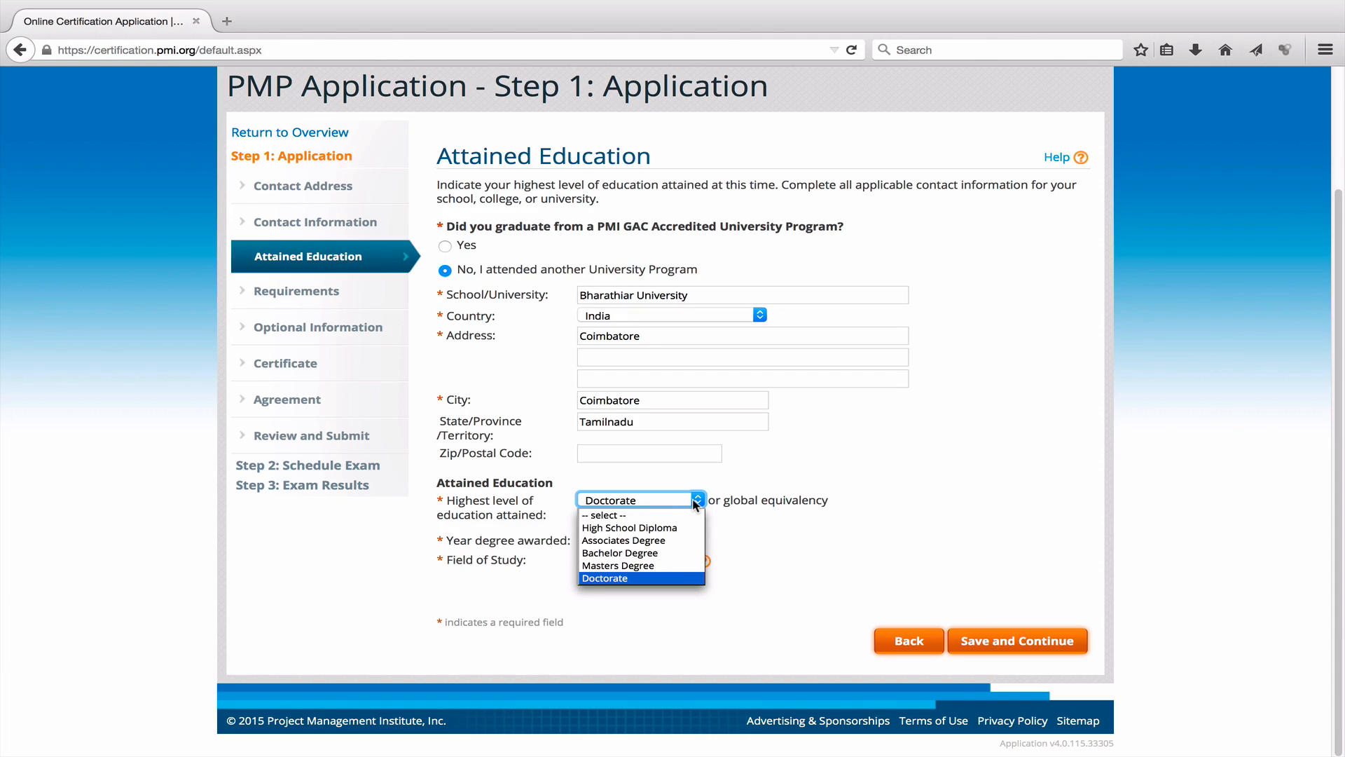
left_click(668, 579)
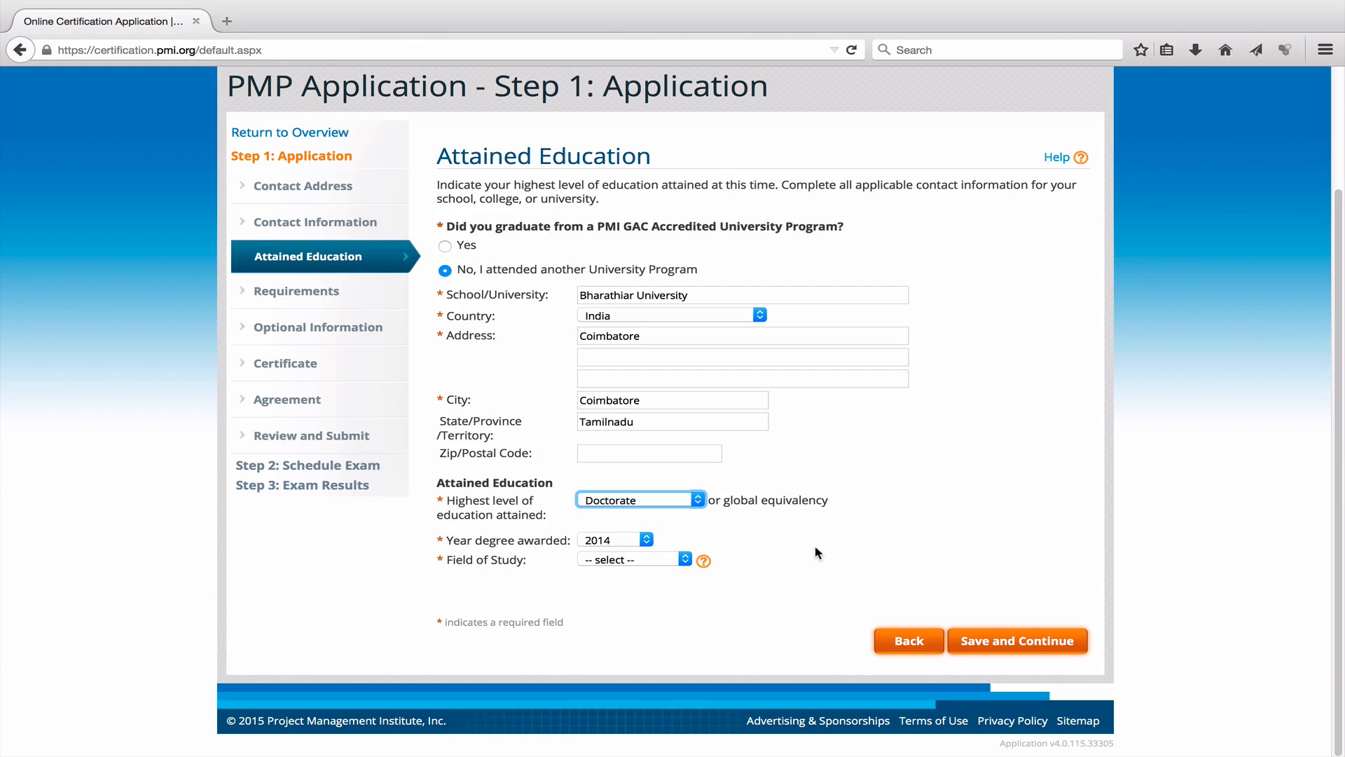
left_click(685, 559)
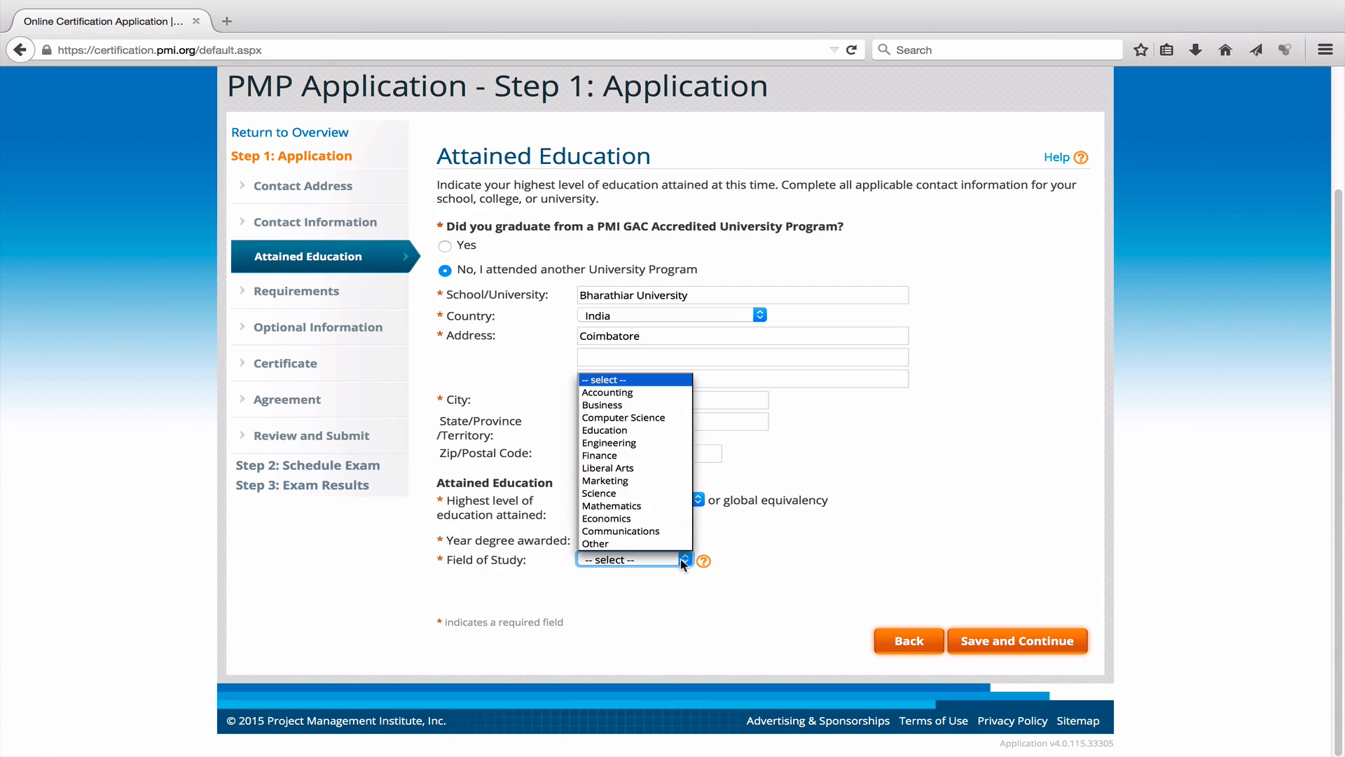
left_click(643, 407)
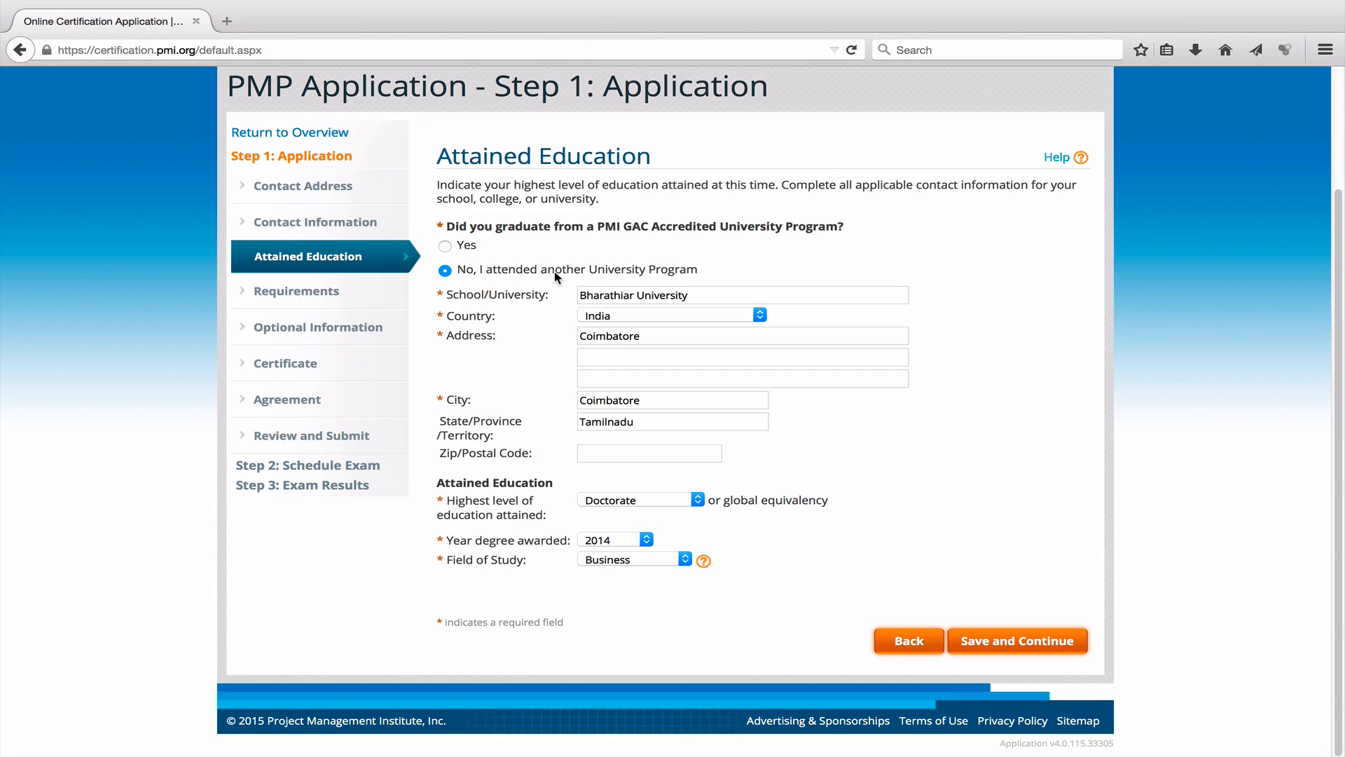
left_click(1028, 638)
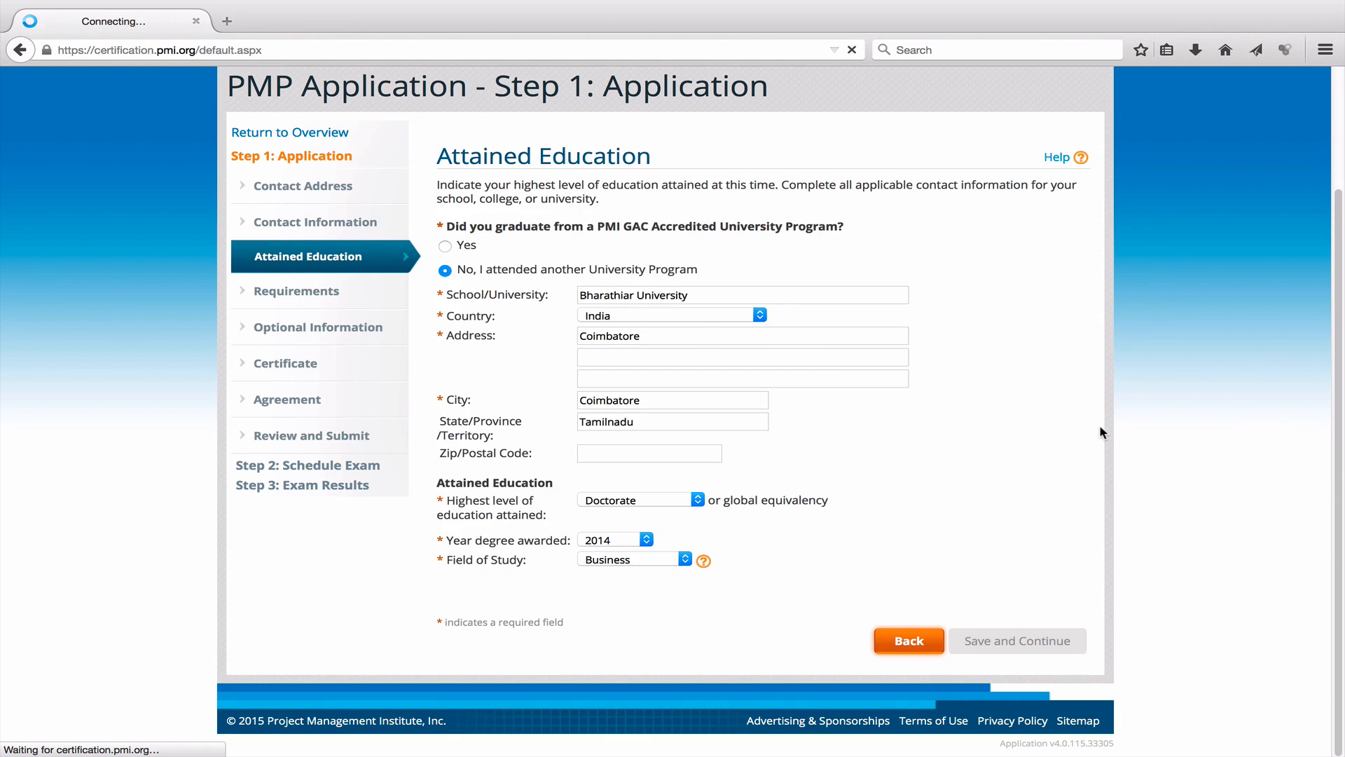
Scroll through the PMP Requirements Overview and continue to the Eligibility Worksheet.
scroll(823, 379, "down", 2)
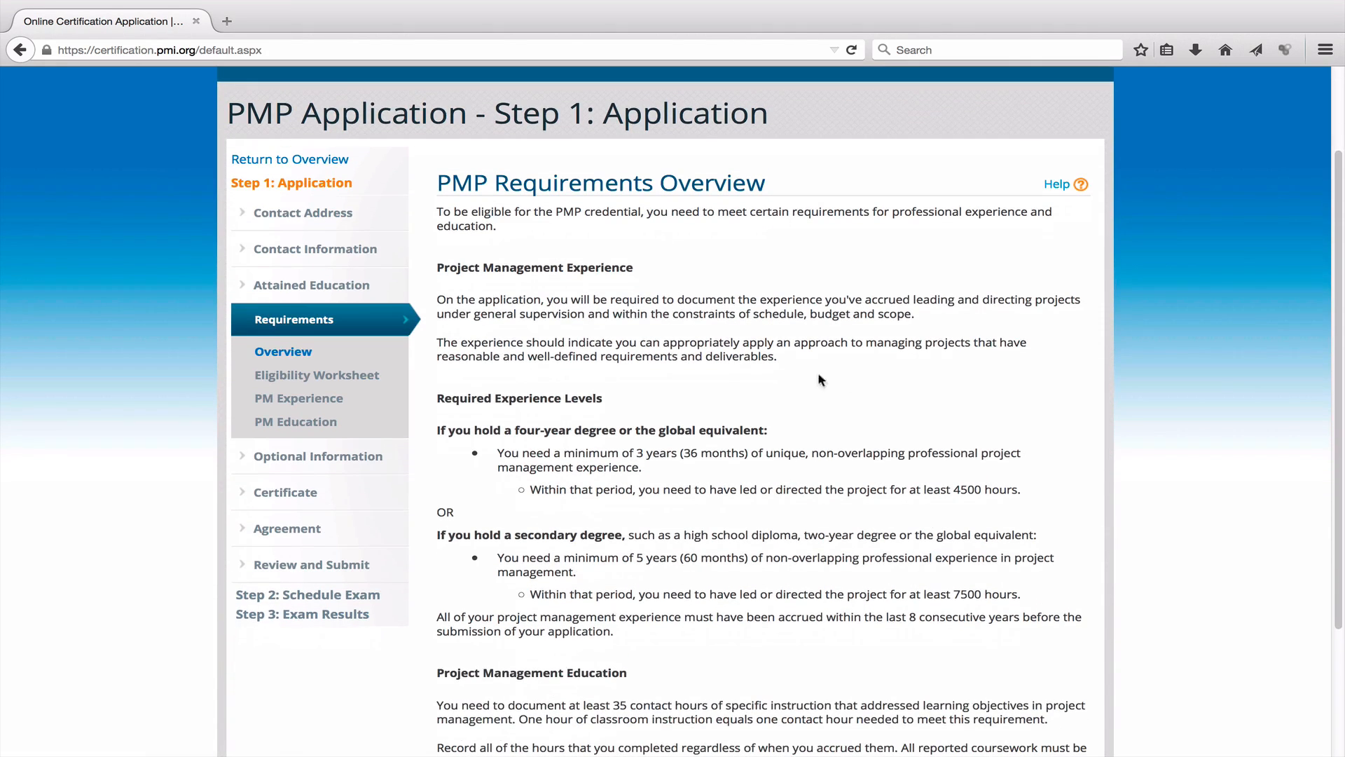
left_click(289, 289)
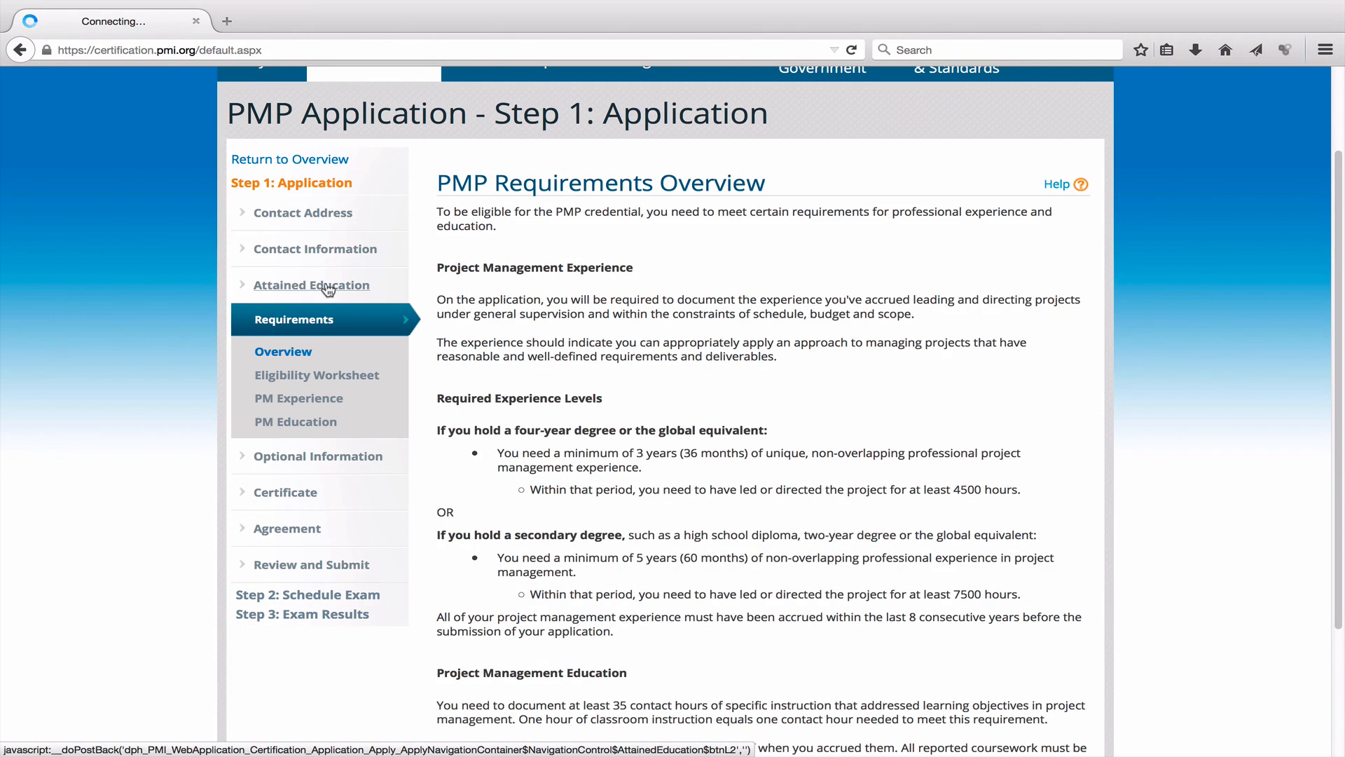
scroll(516, 322, "down", 2)
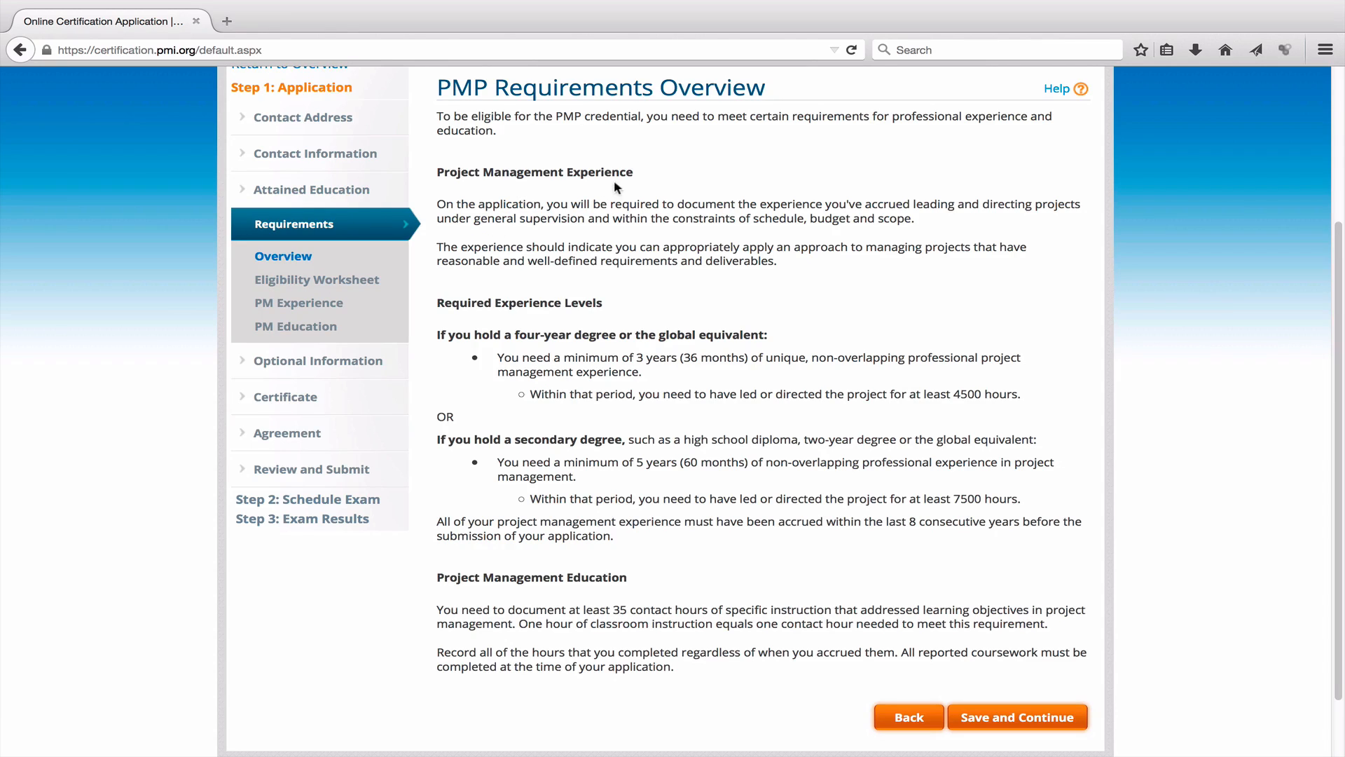
scroll(737, 421, "down", 1)
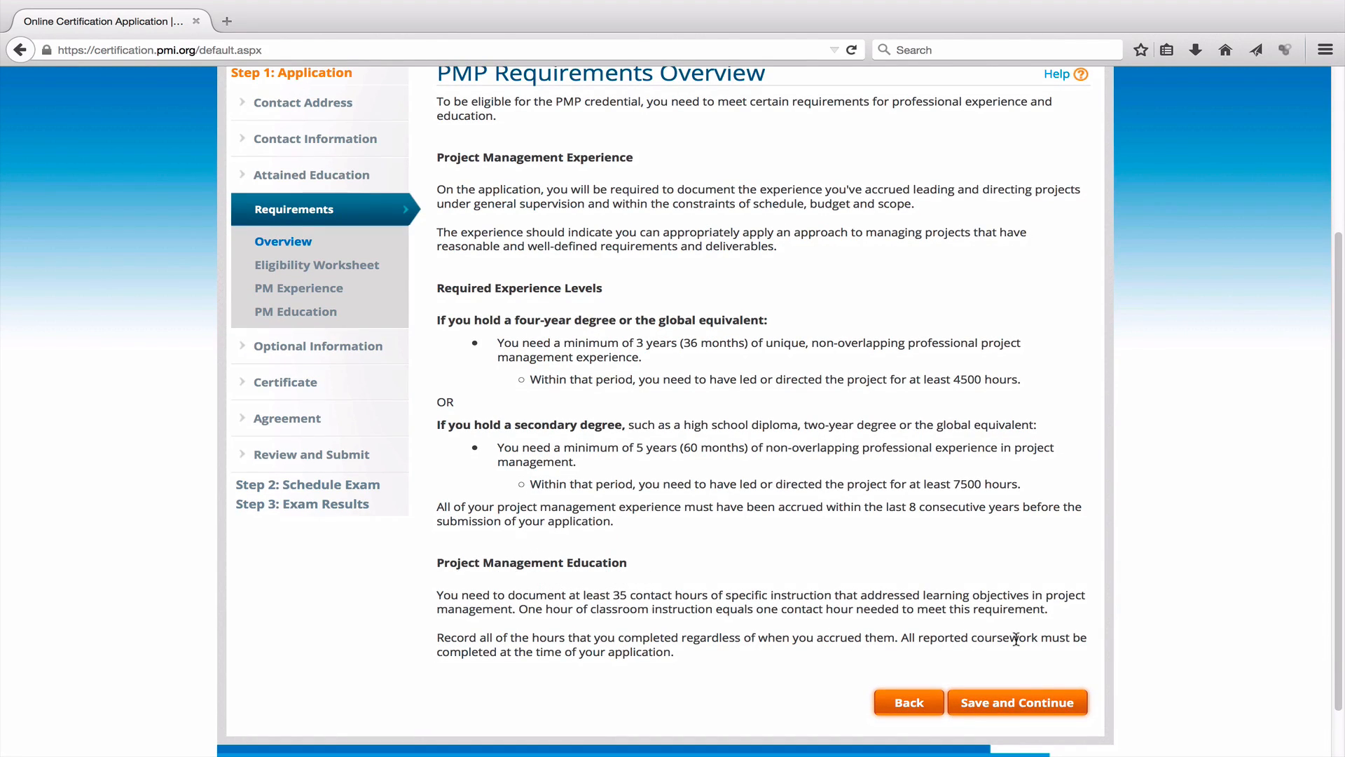
left_click(1020, 706)
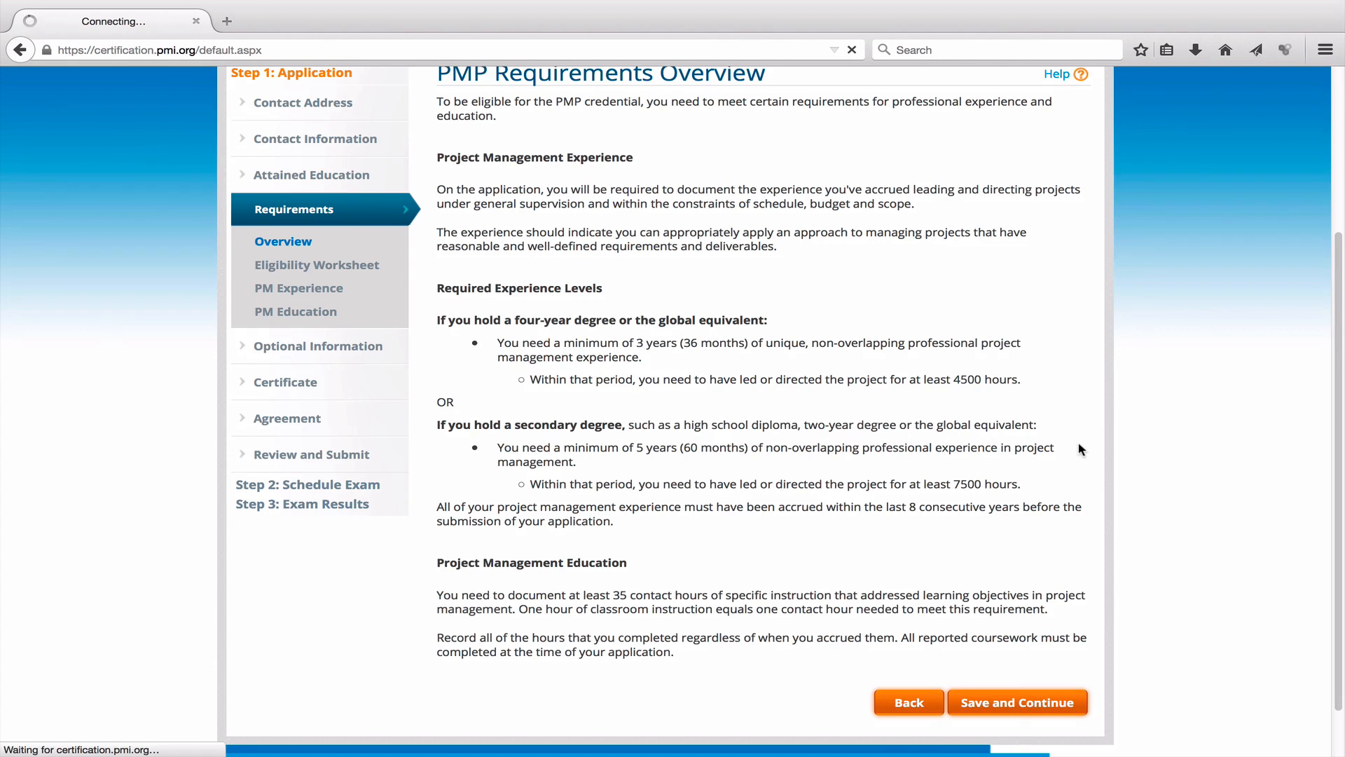
scroll(1027, 437, "down", 2)
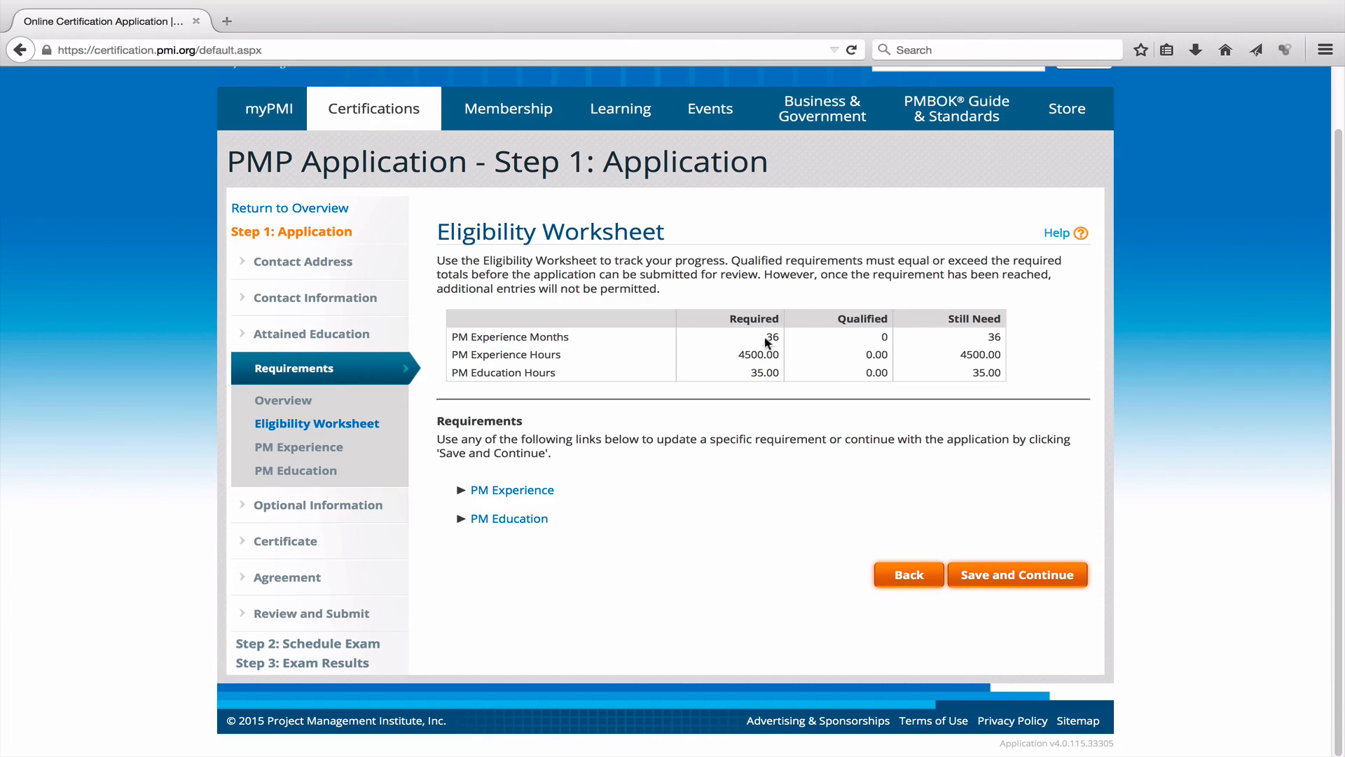
left_click_drag(765, 337, 780, 334)
left_click(921, 378)
double_click(886, 337)
left_click_drag(864, 355, 885, 357)
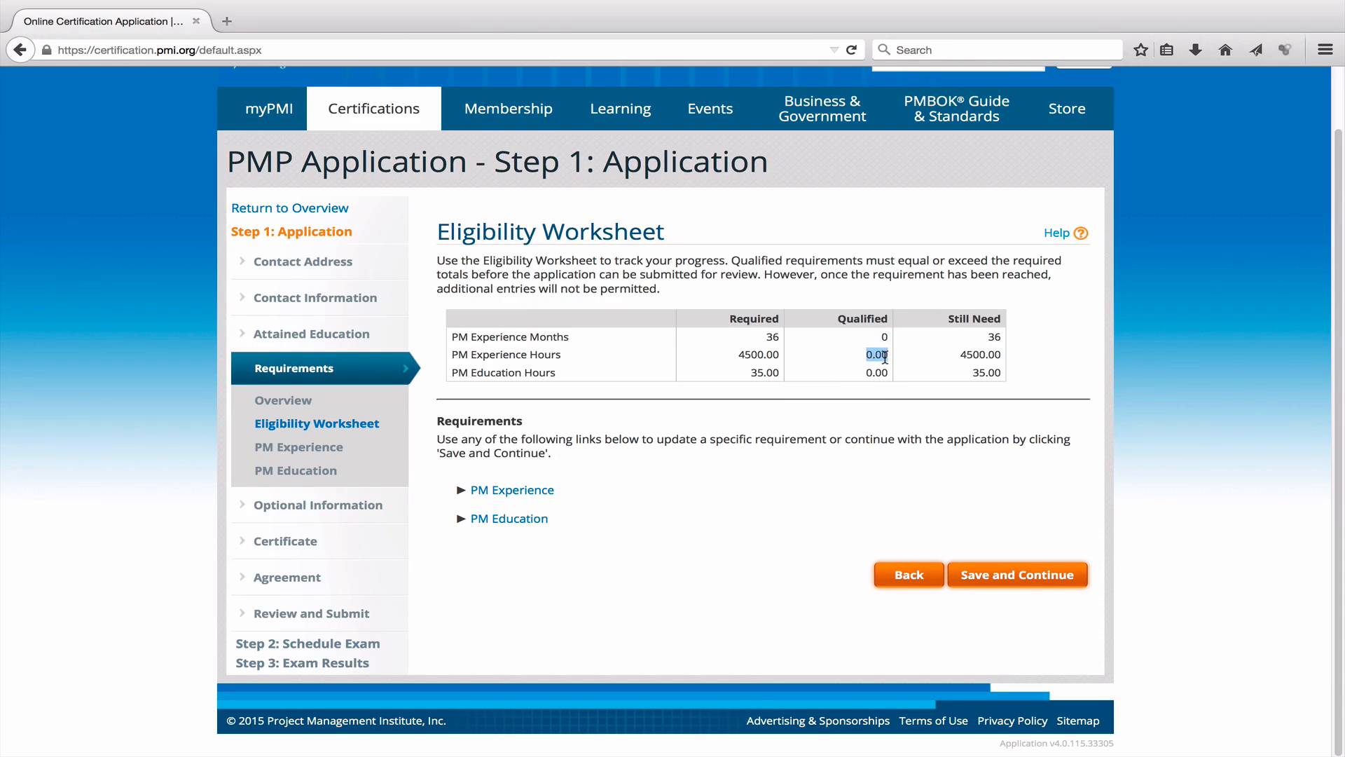
left_click(900, 427)
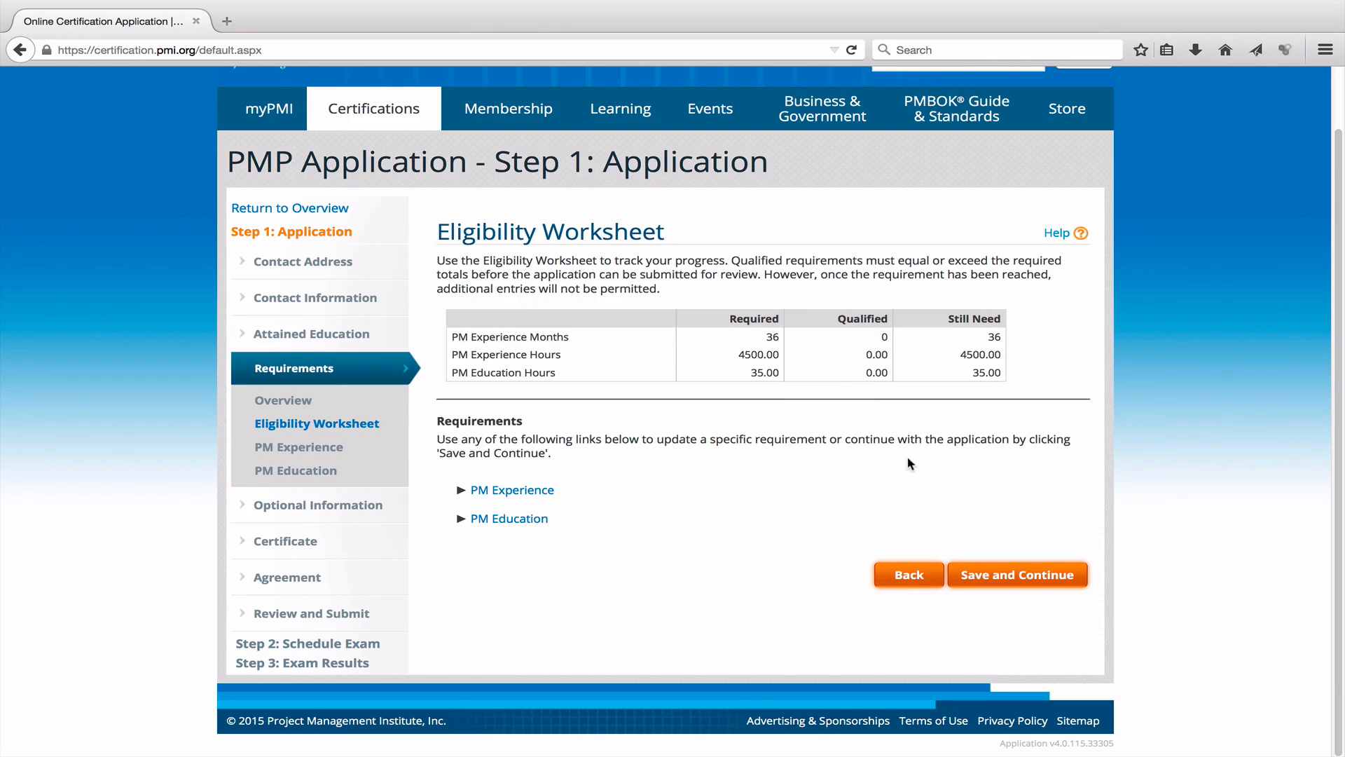
left_click(536, 491)
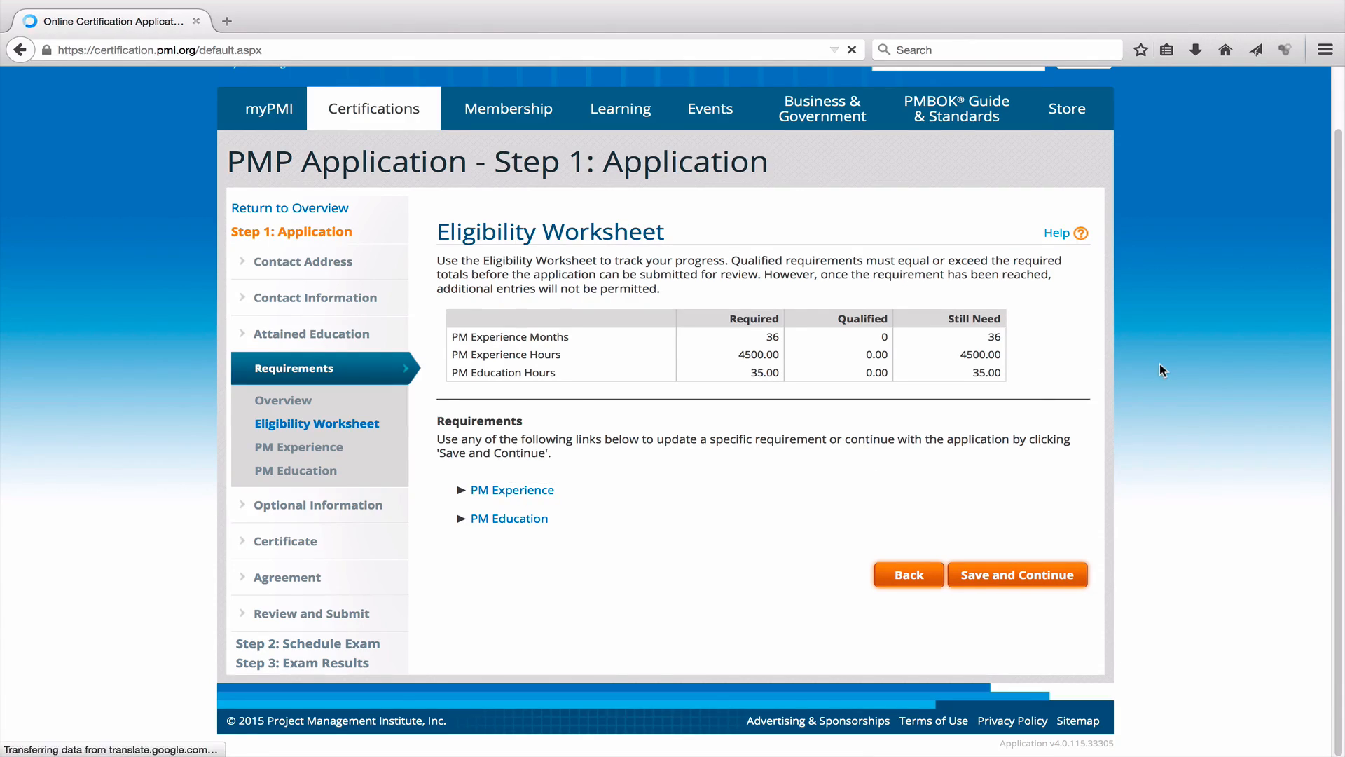
scroll(1208, 385, "down", 2)
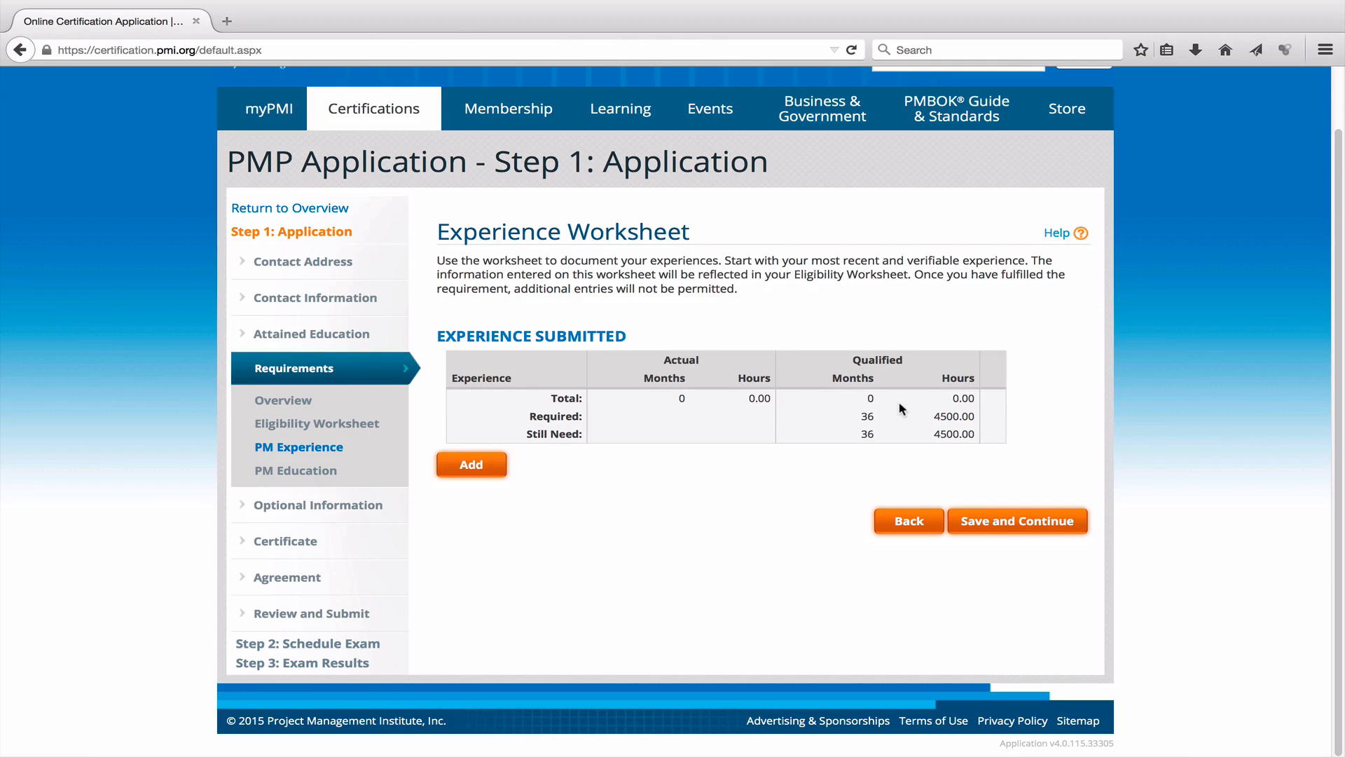
Add a new project experience titled 'Website Development of PMEXAMSTUDY.COM'.
left_click(484, 465)
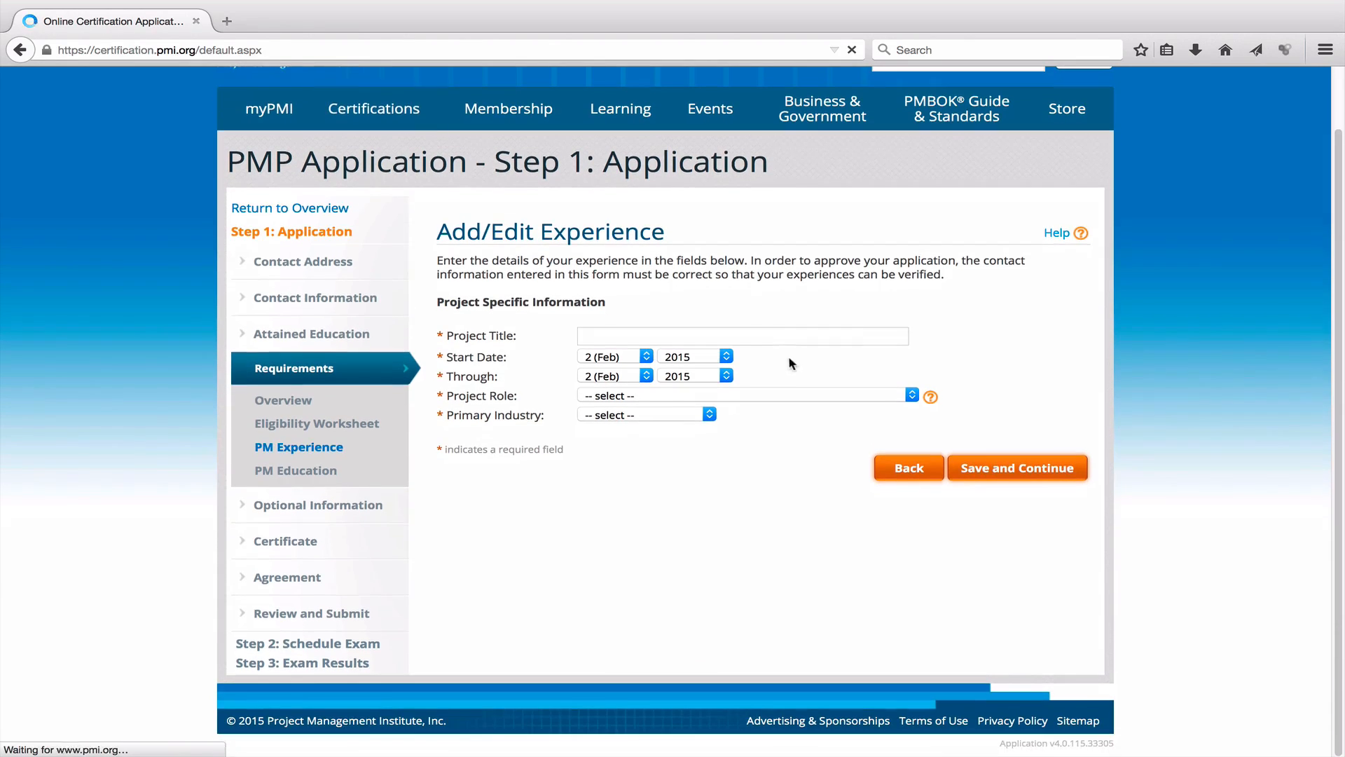
left_click(787, 334)
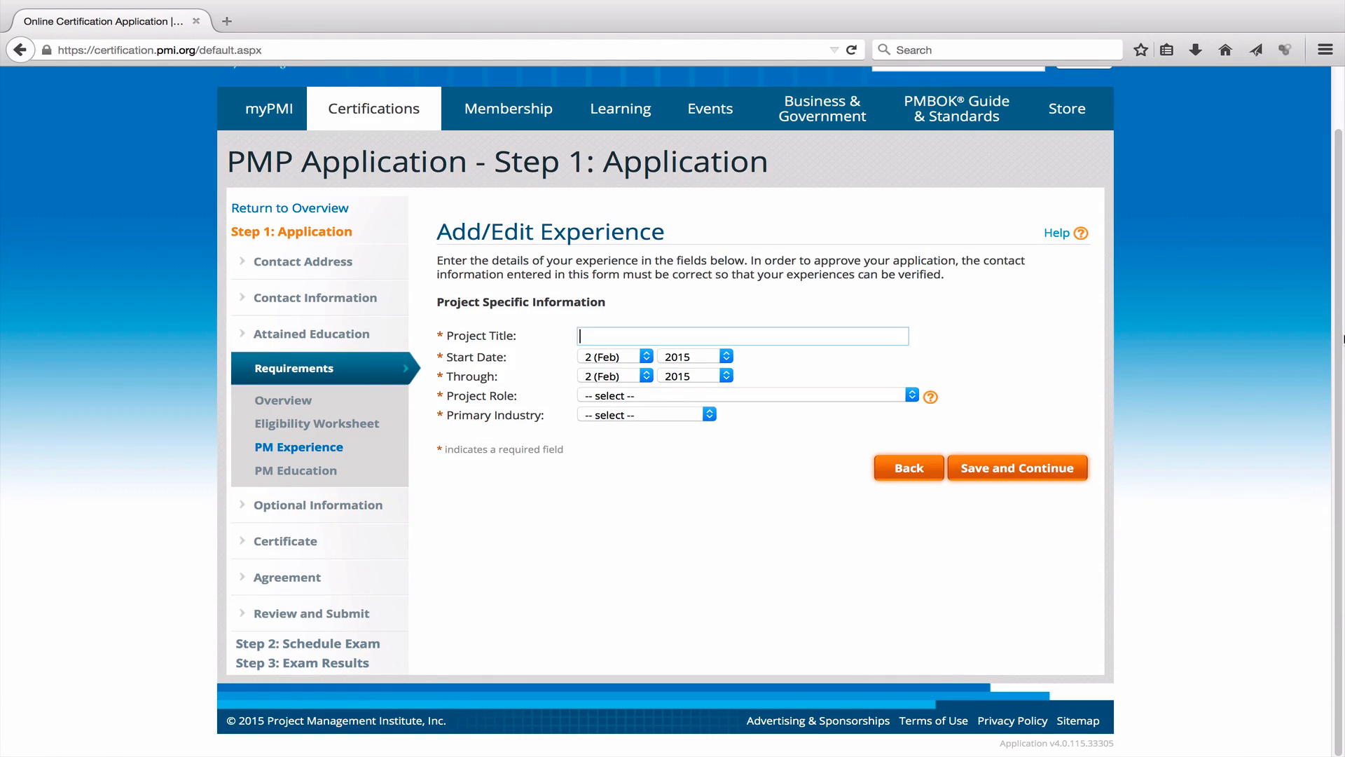
type("Website Development of PME")
type("XAM")
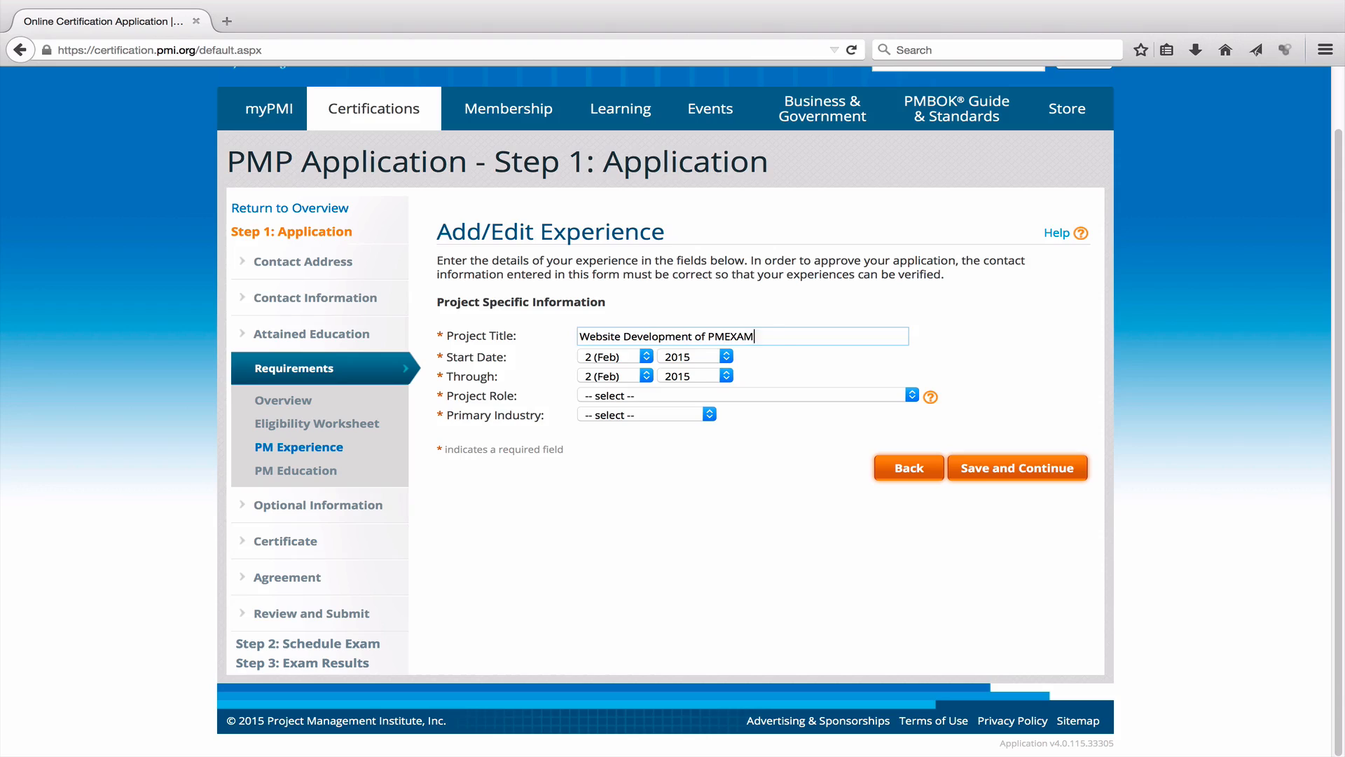
type("STUDY.COM")
Set the project dates from January 2011 through January 2014.
left_click(646, 358)
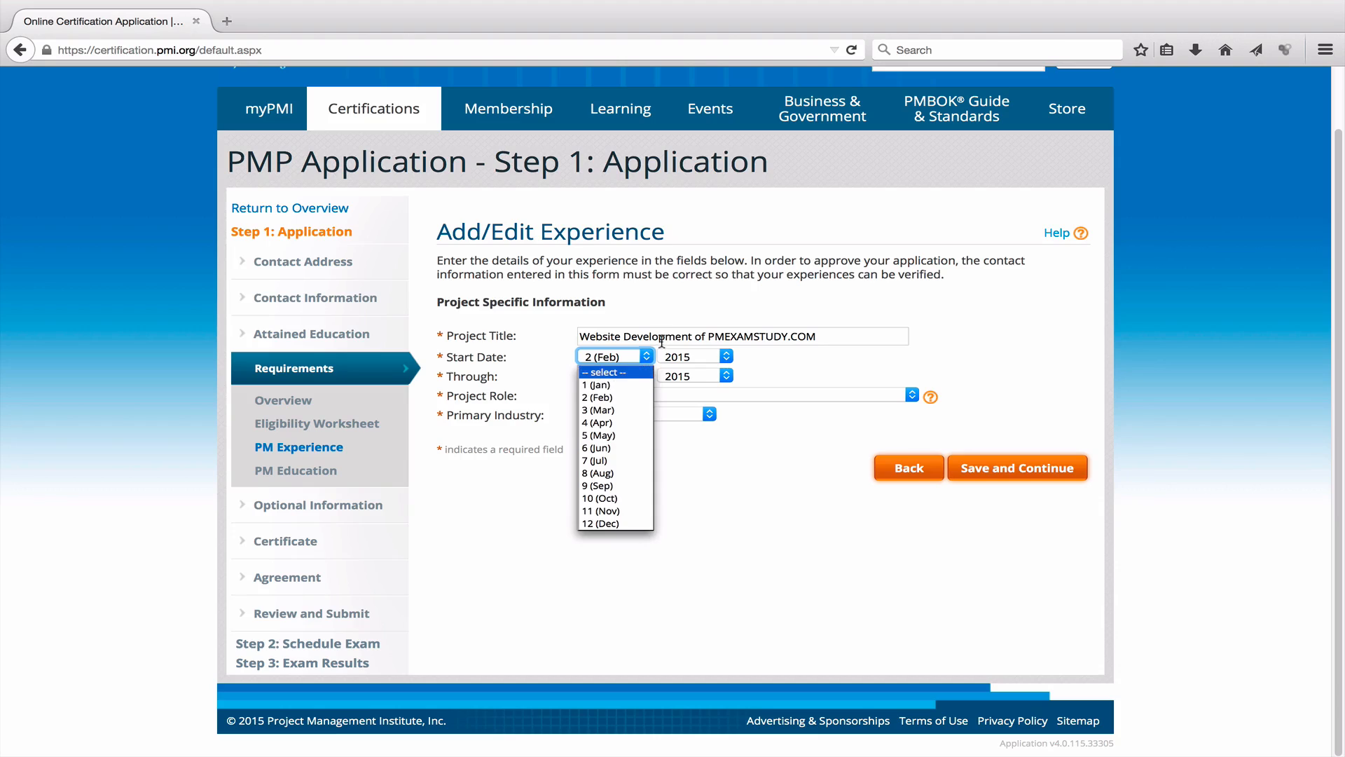
left_click(633, 386)
left_click(725, 357)
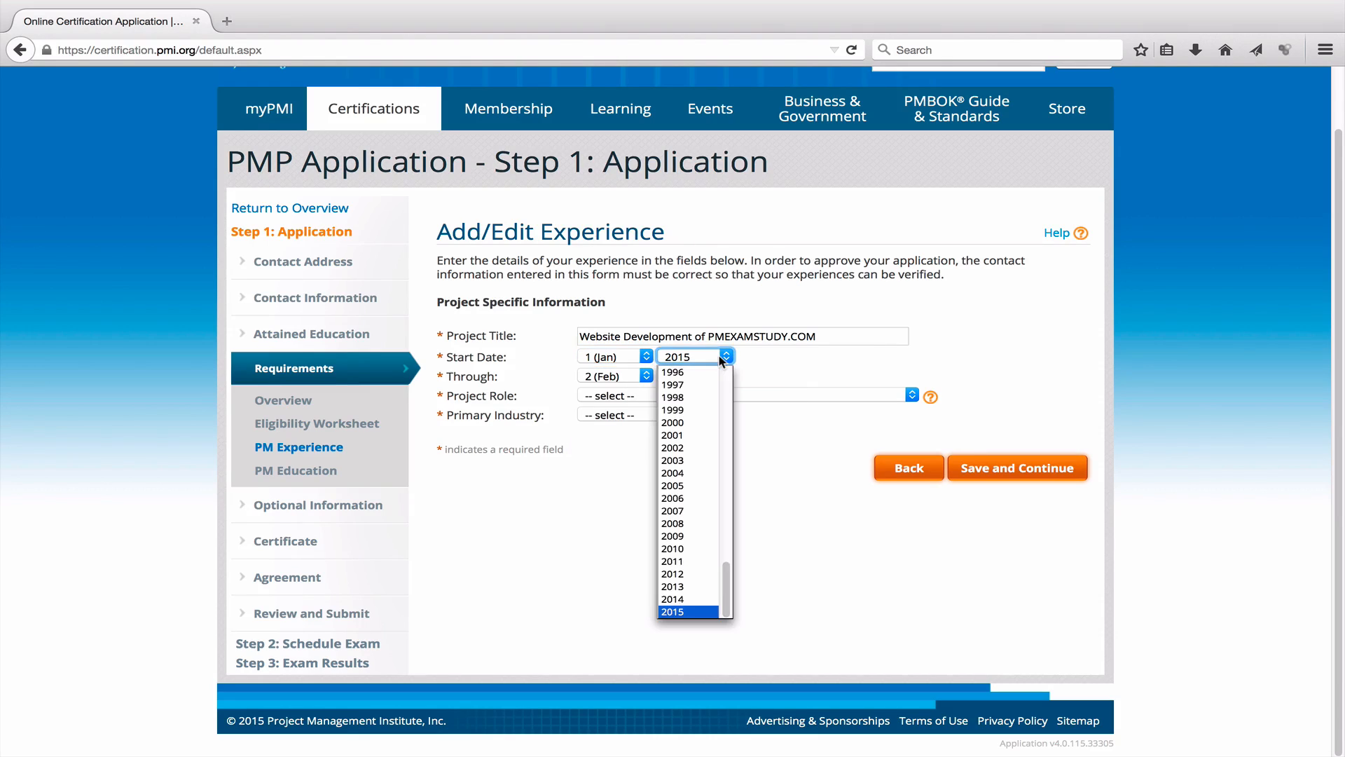
left_click(697, 567)
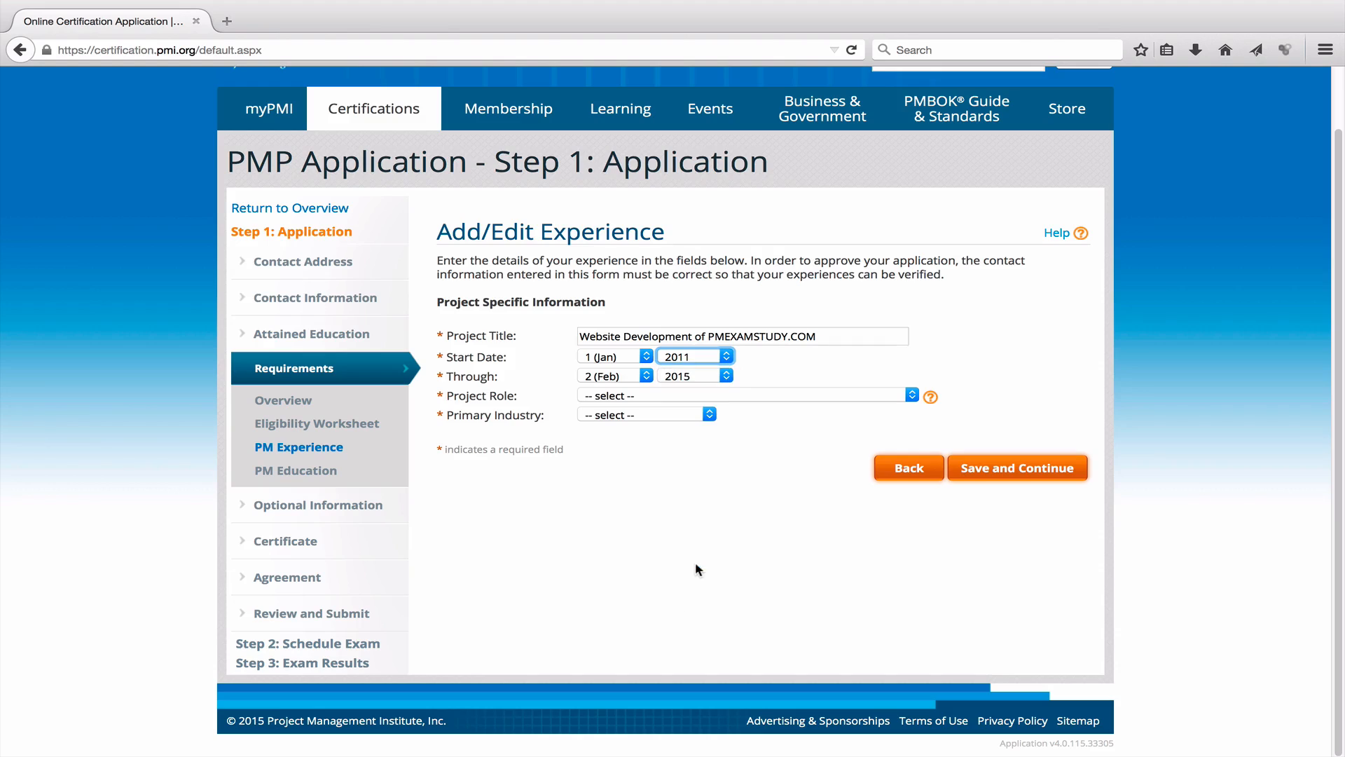
left_click(643, 379)
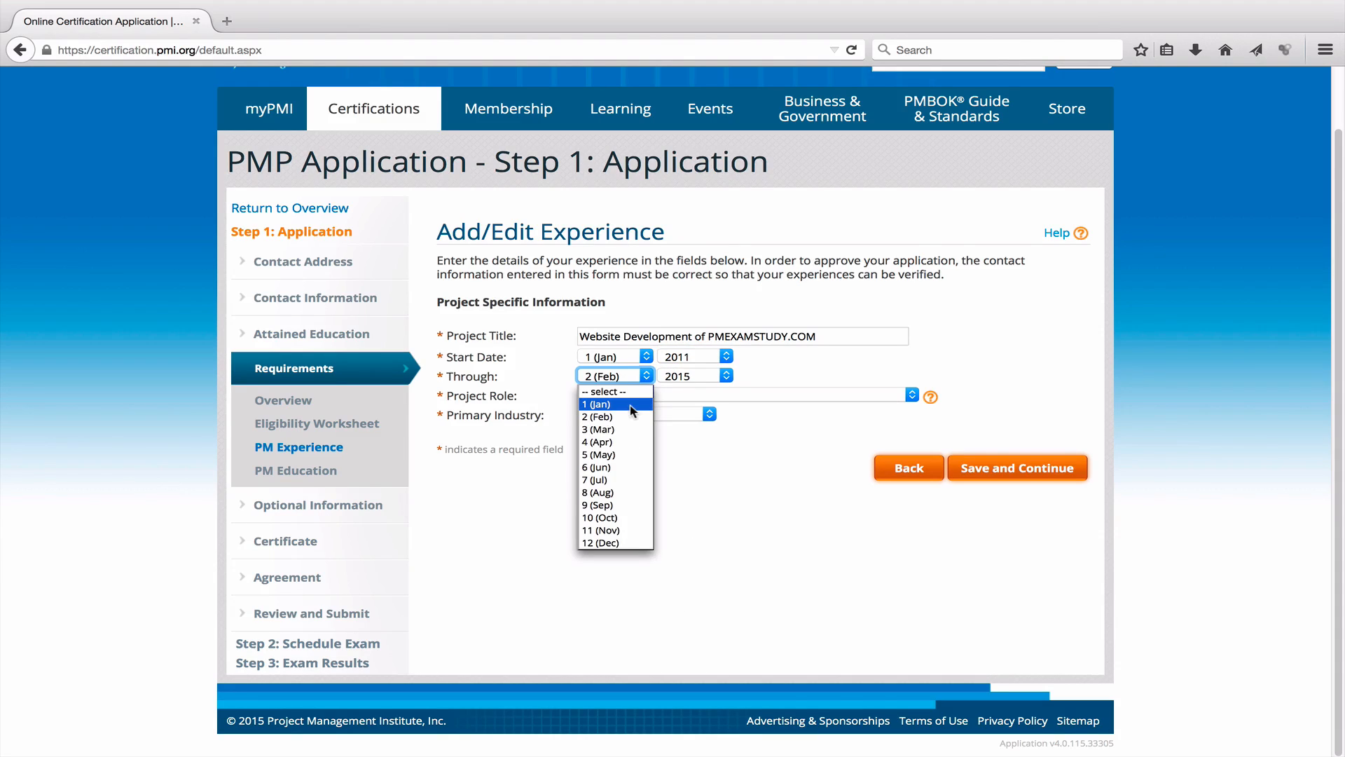
left_click(629, 406)
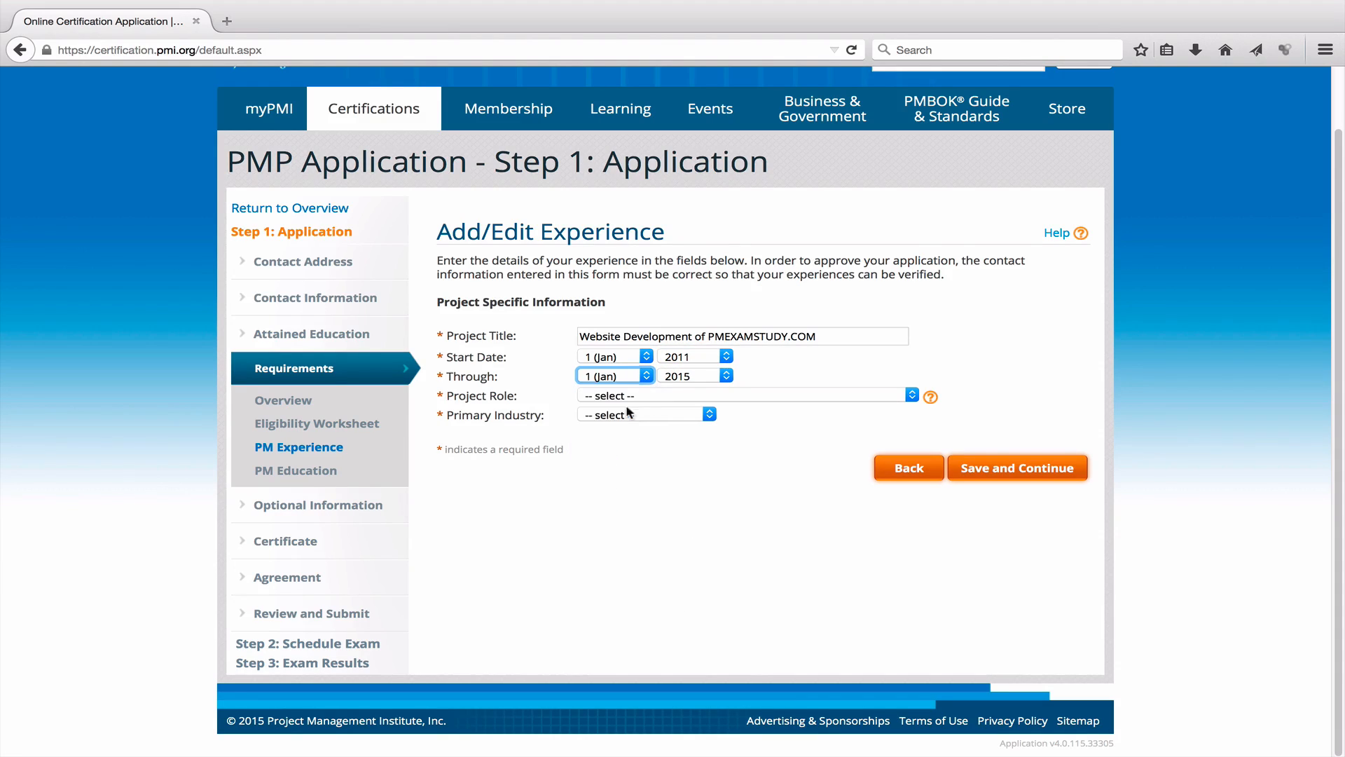
left_click(691, 375)
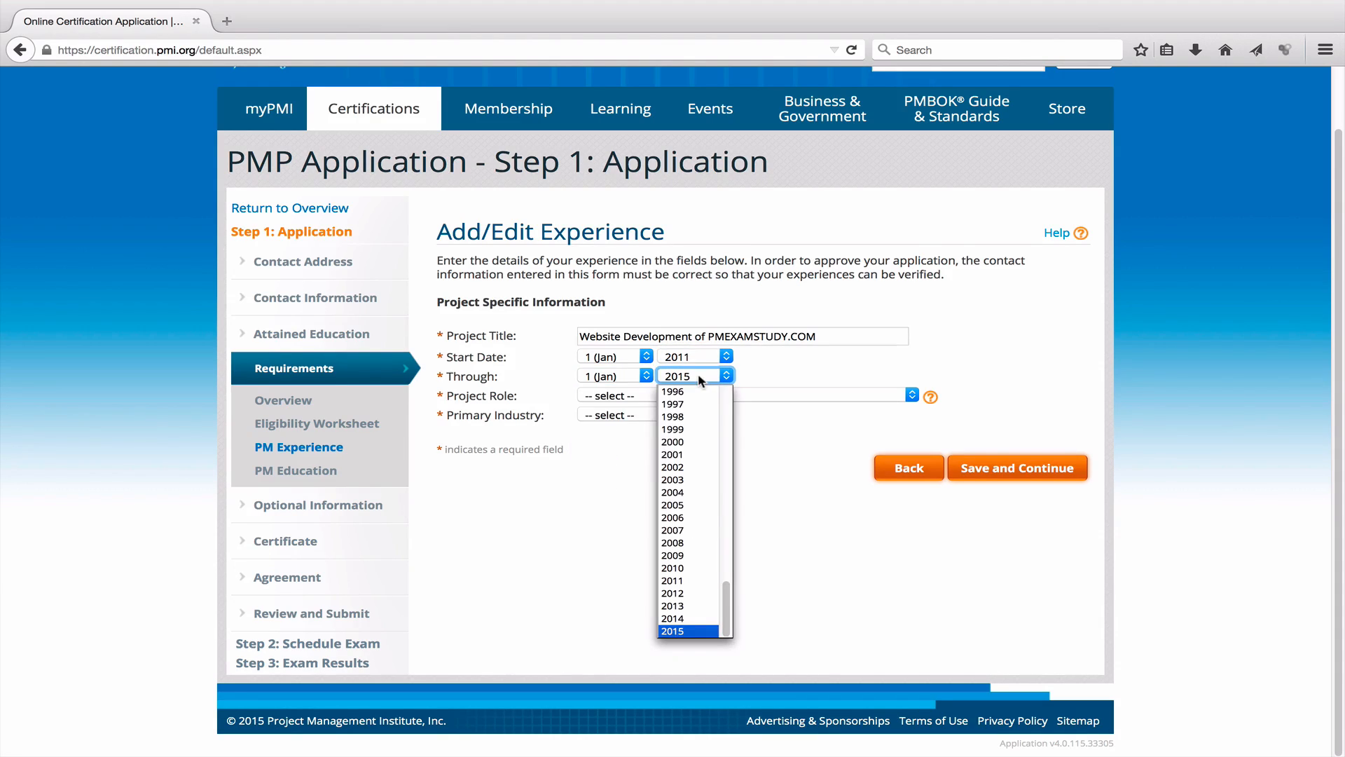
left_click(694, 618)
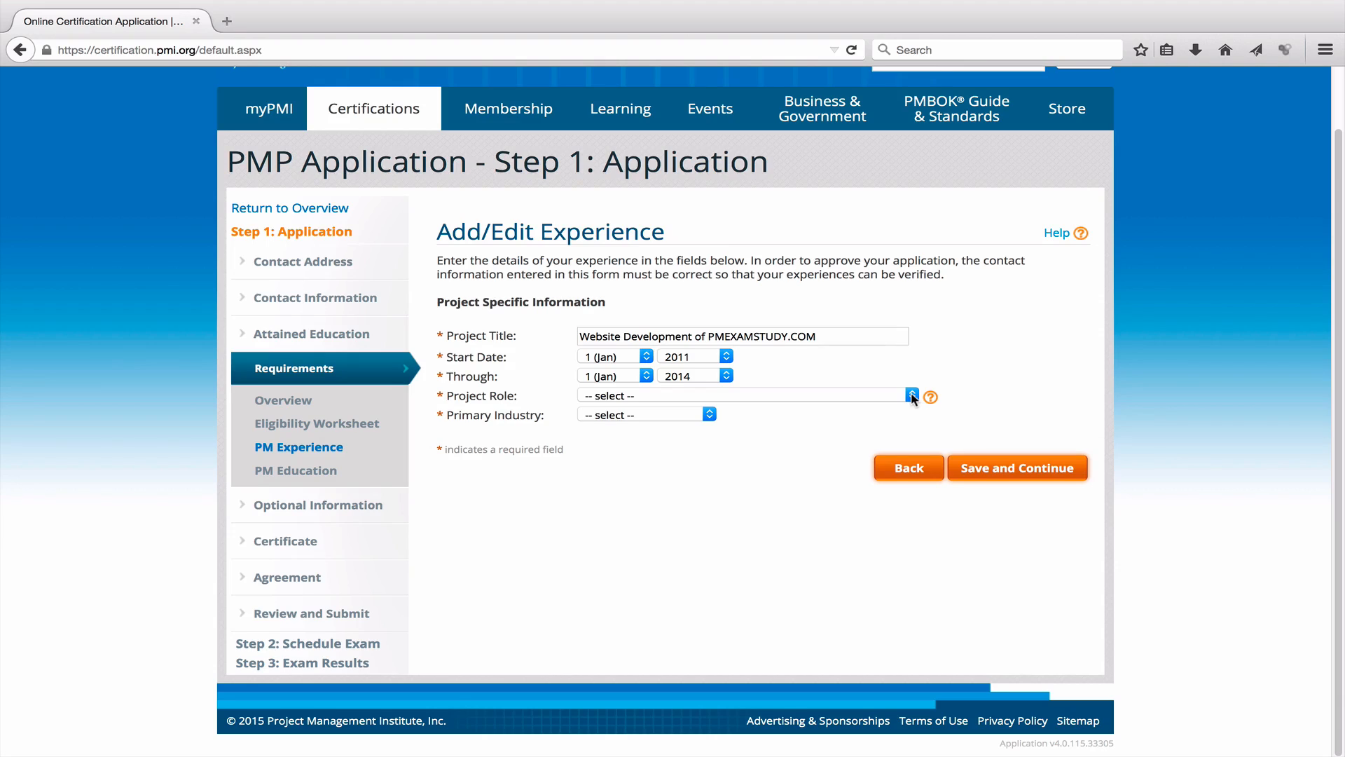
left_click(644, 376)
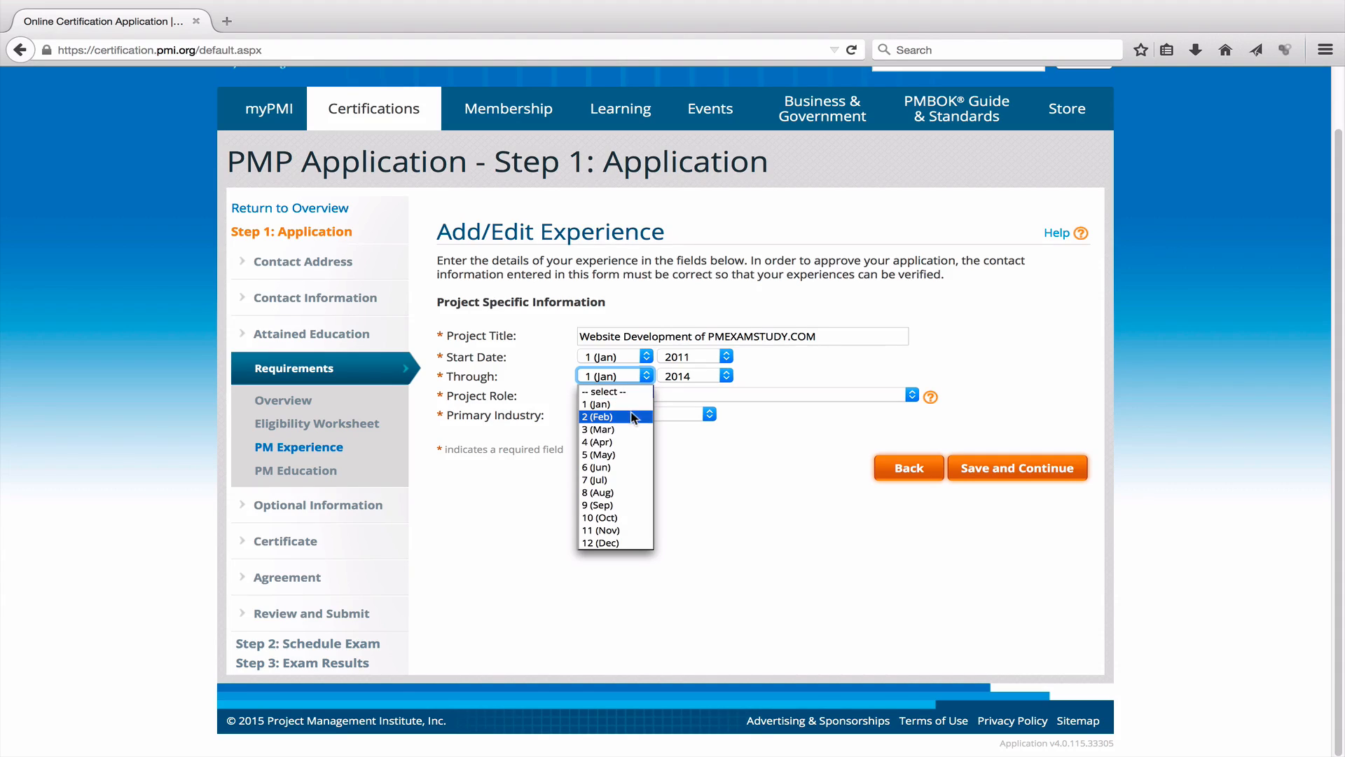
left_click(797, 372)
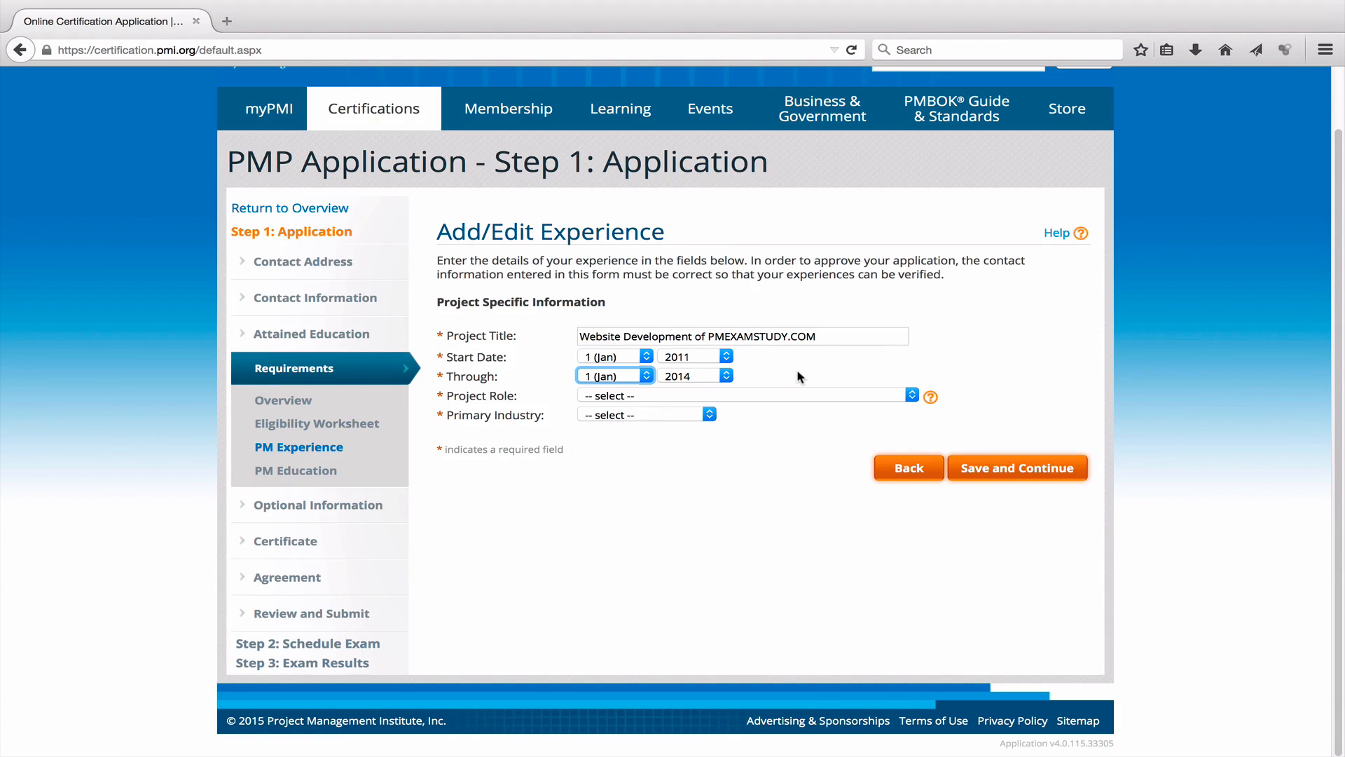
Choose Project Manager as role and Education as industry, then save the experience.
left_click(912, 395)
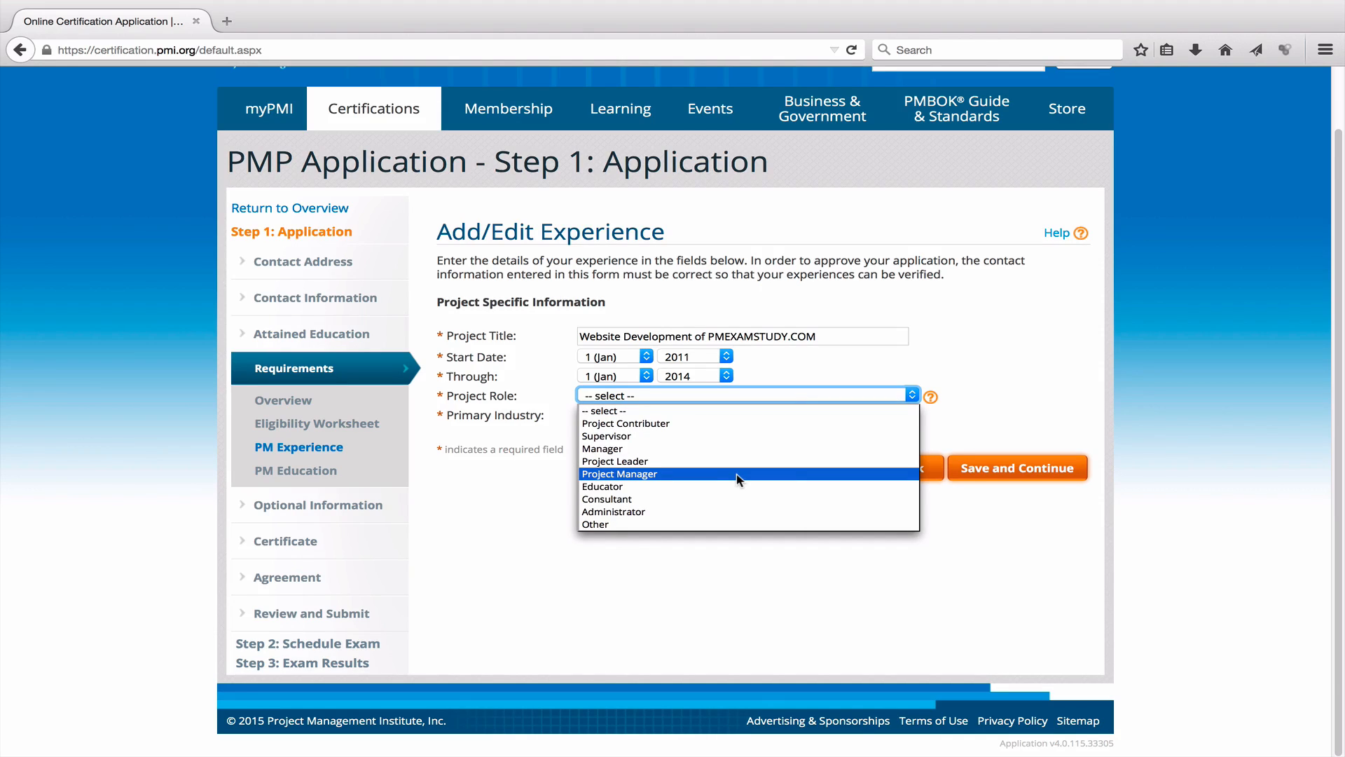
left_click(666, 473)
left_click(866, 399)
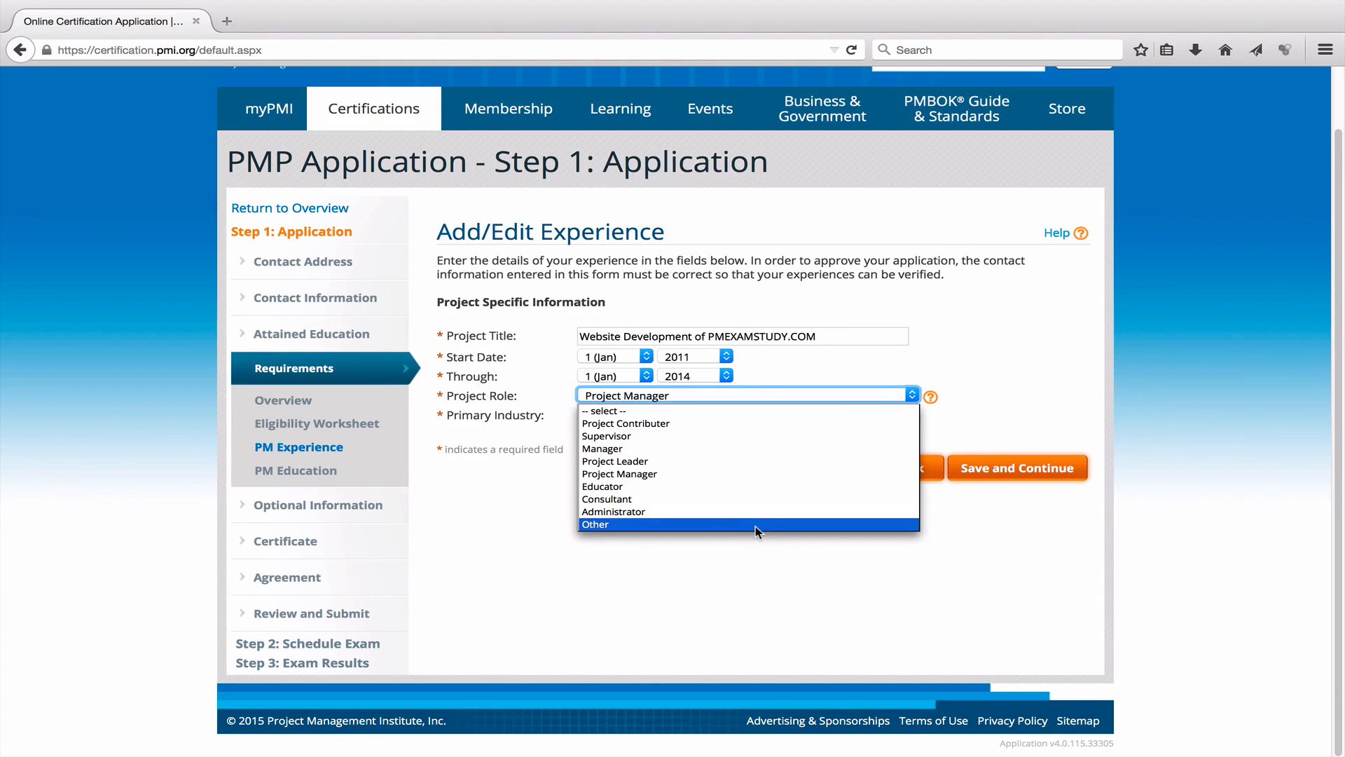
left_click(980, 349)
left_click(706, 417)
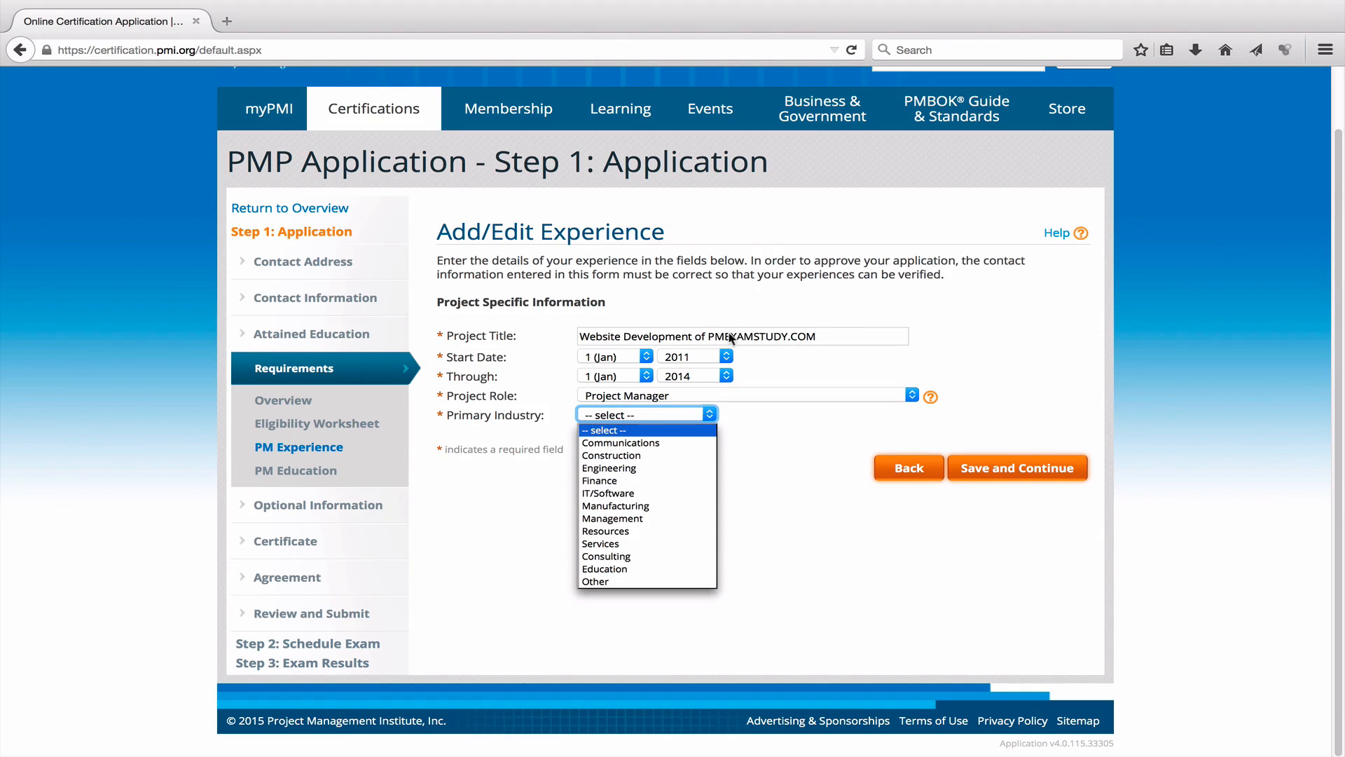
left_click(651, 570)
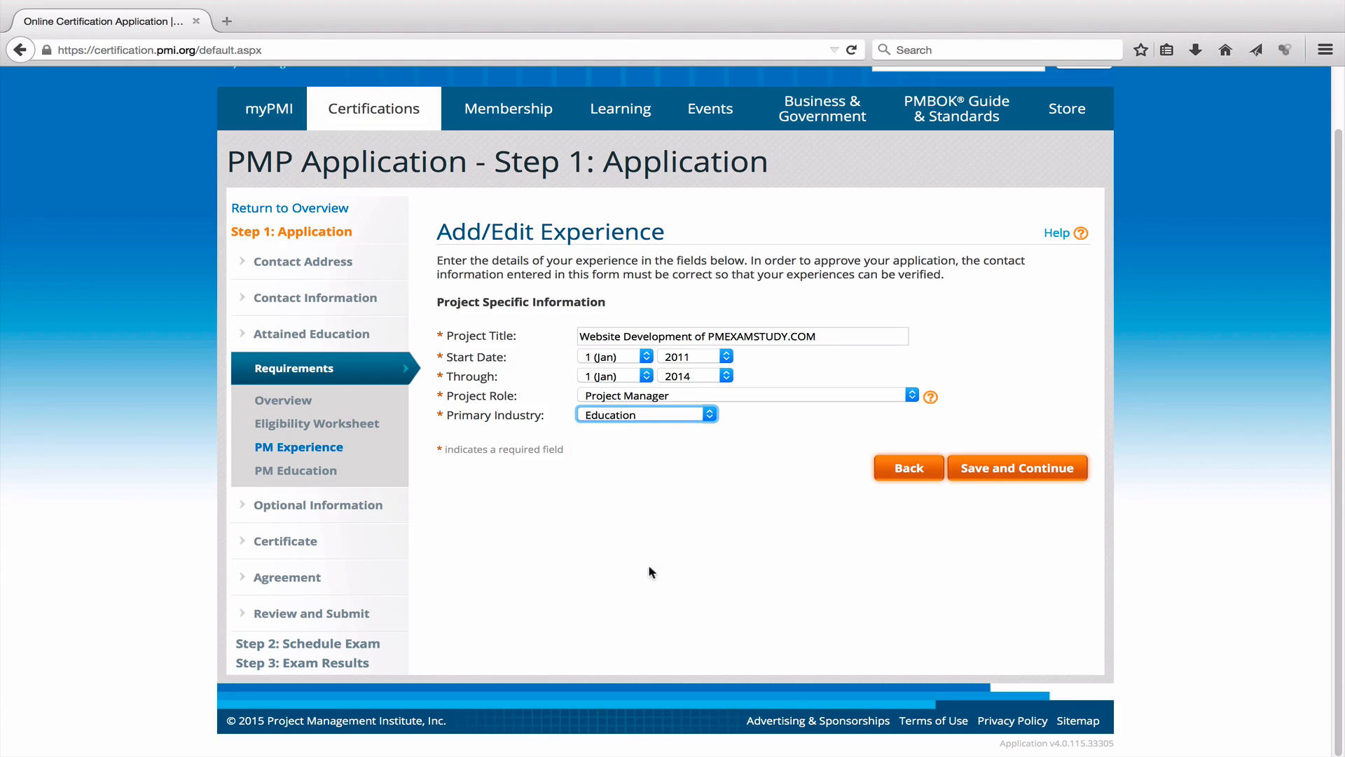
left_click(775, 460)
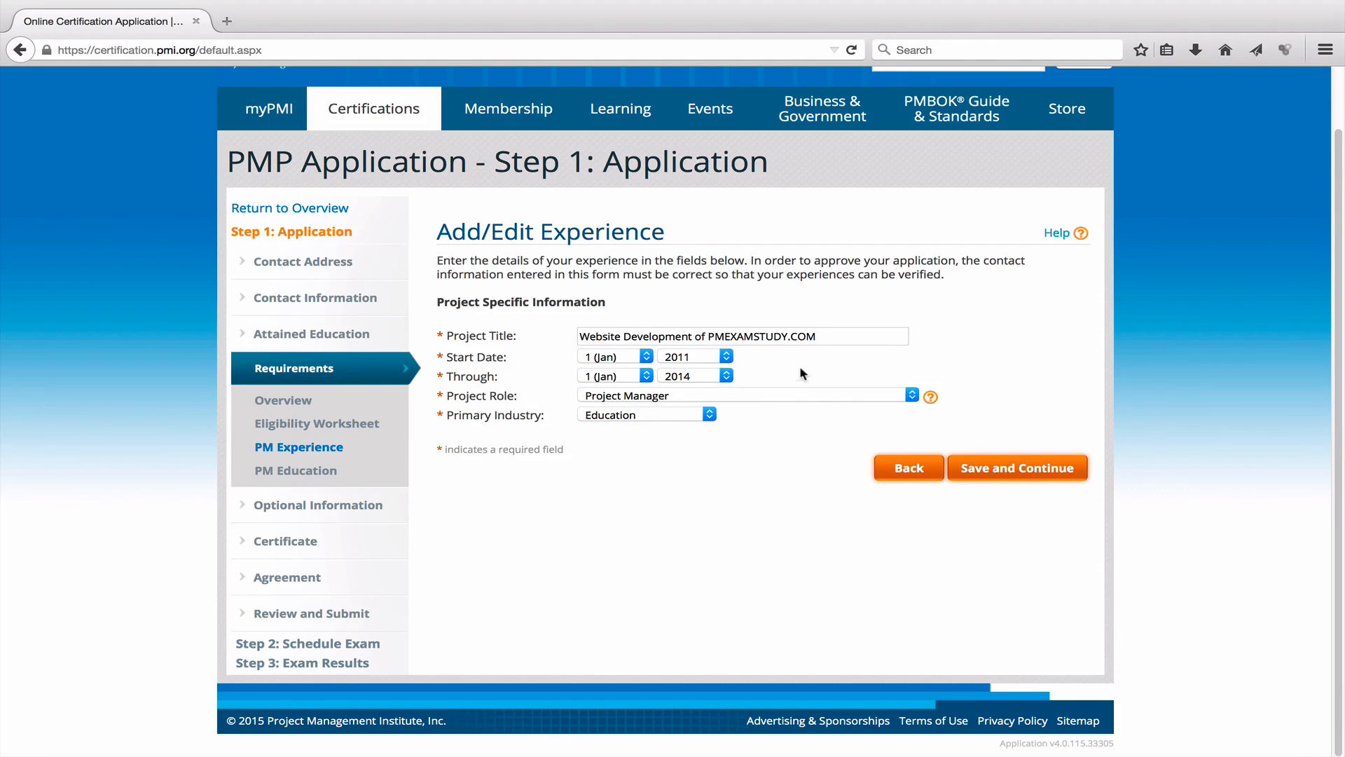
triple_click(817, 336)
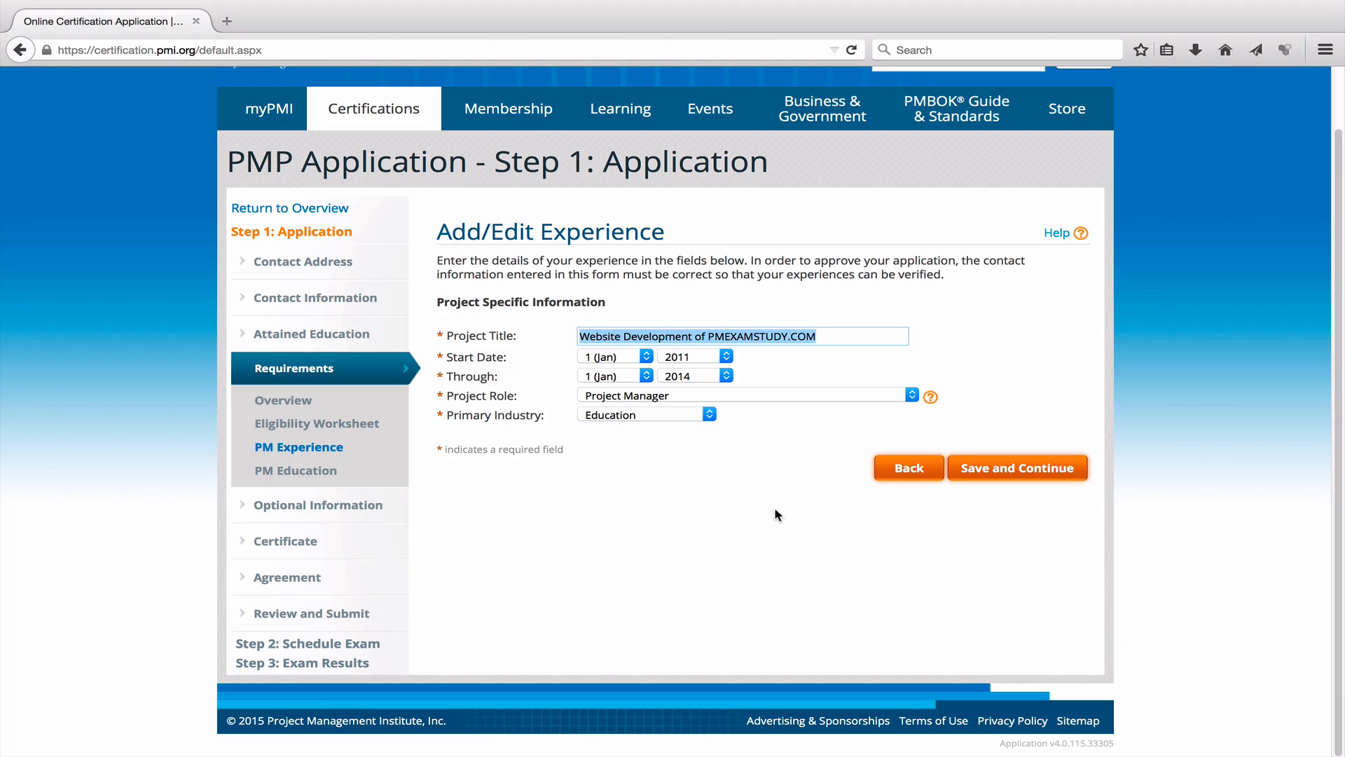
left_click(1012, 468)
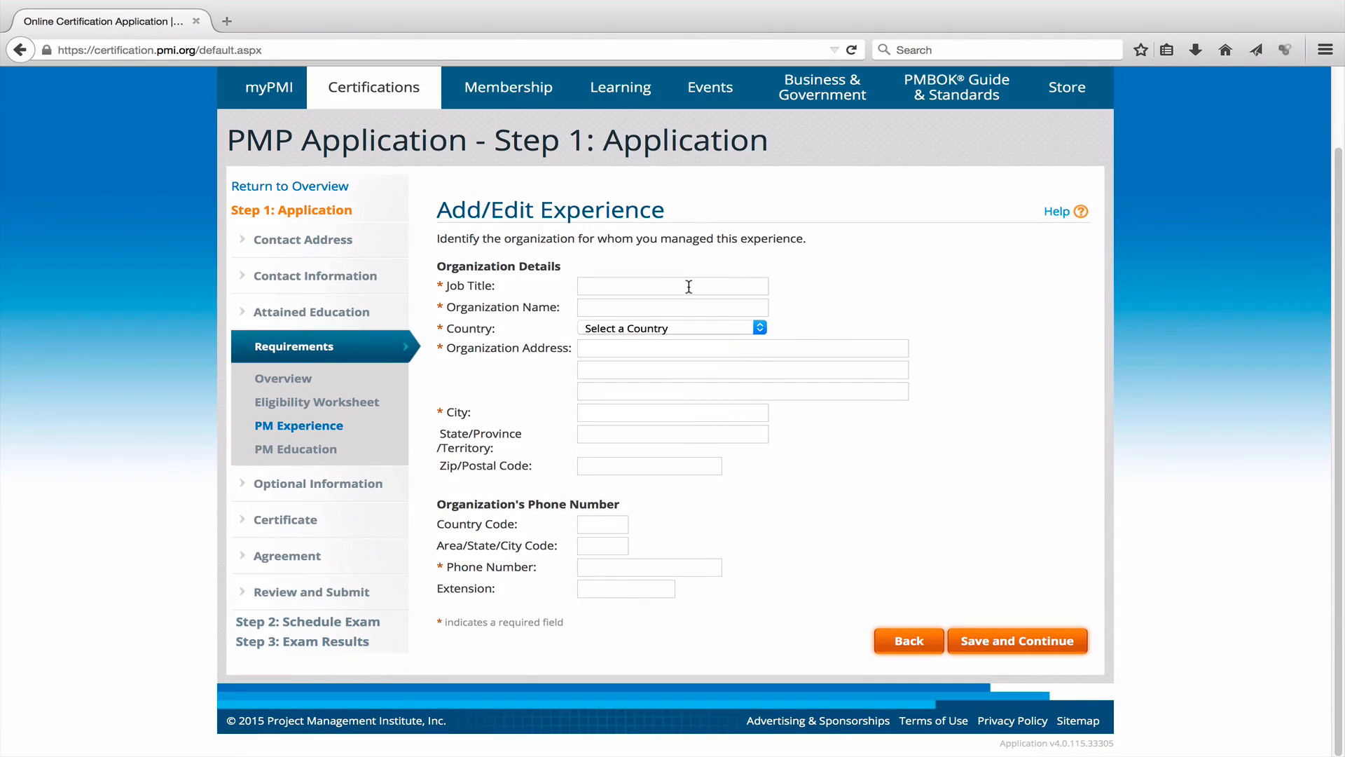
Begin filling the blank organization details form at the Job Title field.
left_click(688, 287)
left_click_drag(436, 266, 560, 273)
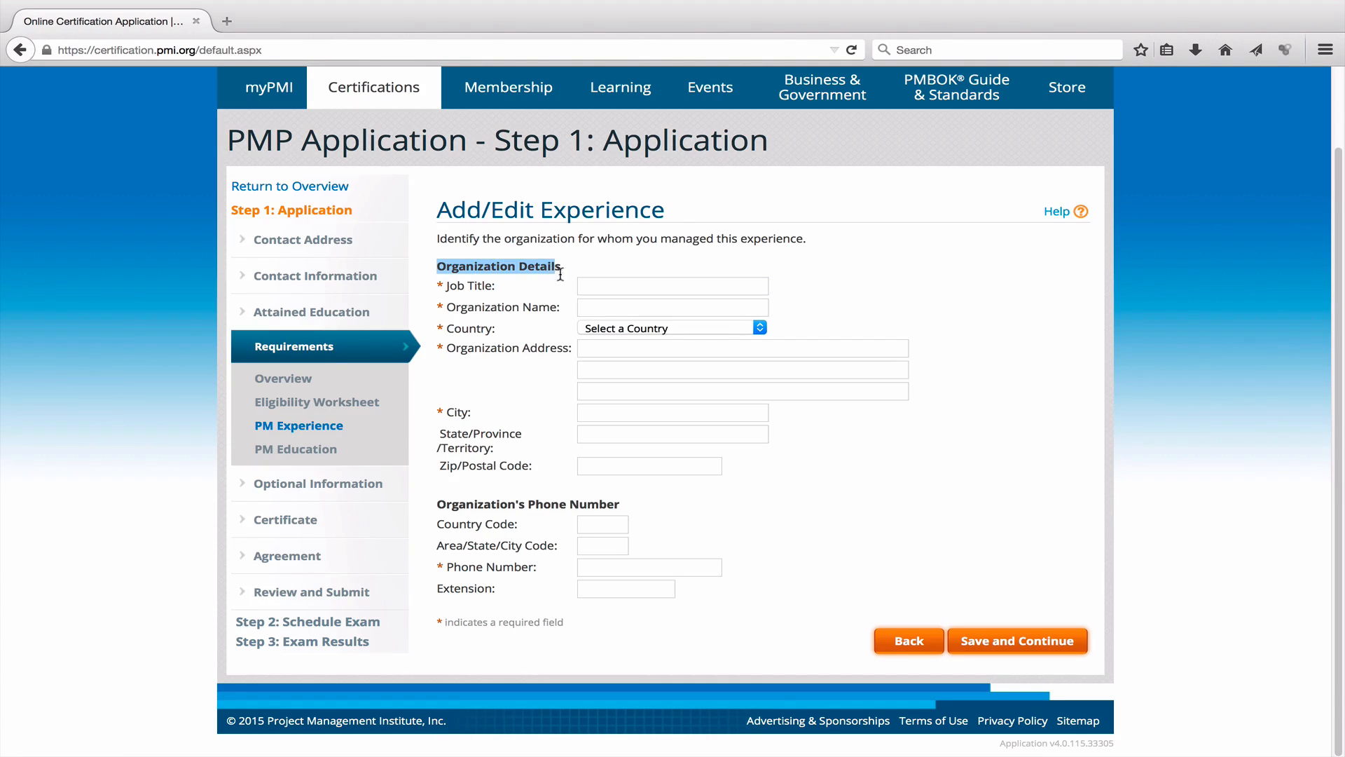
left_click(624, 284)
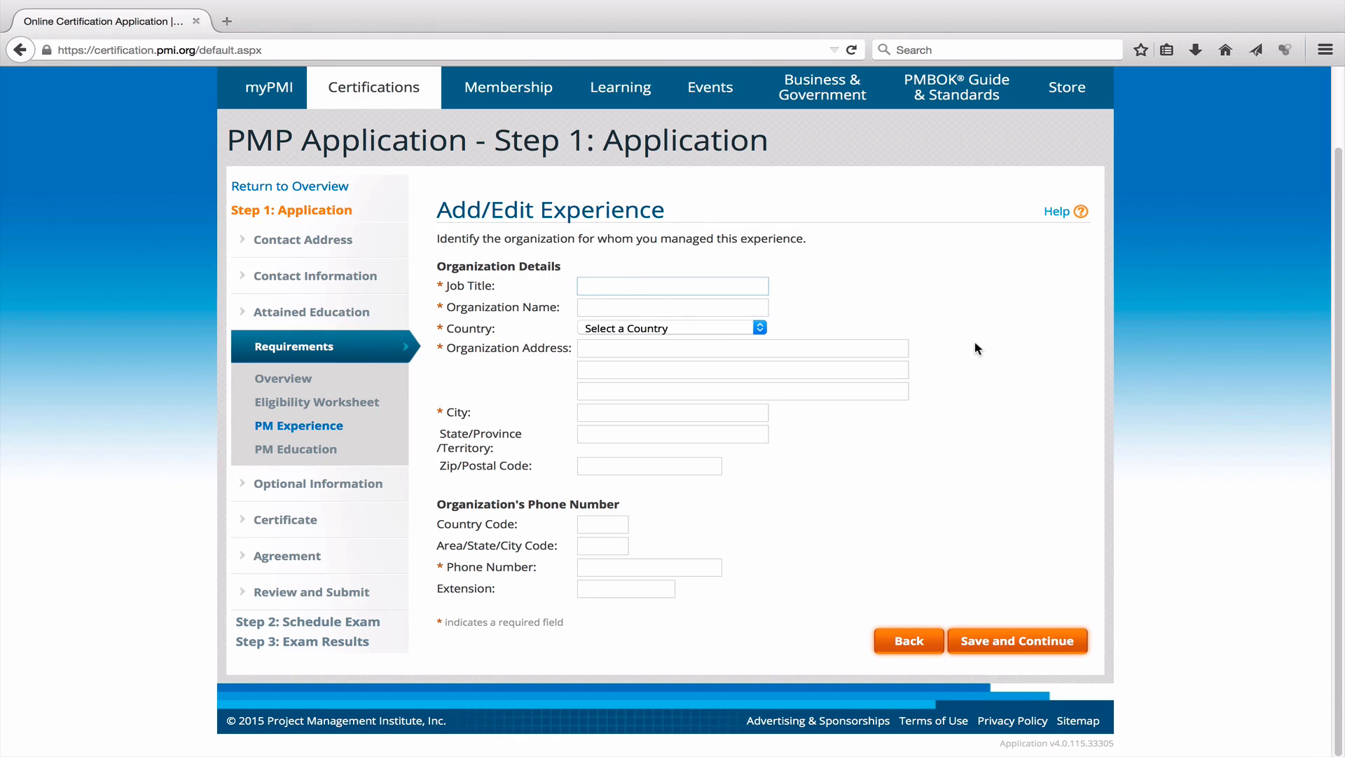
Enter Director at 3FOLD Education Centre, United Arab Emirates, with its PO box address and Dubai city.
type("Director")
left_click(637, 309)
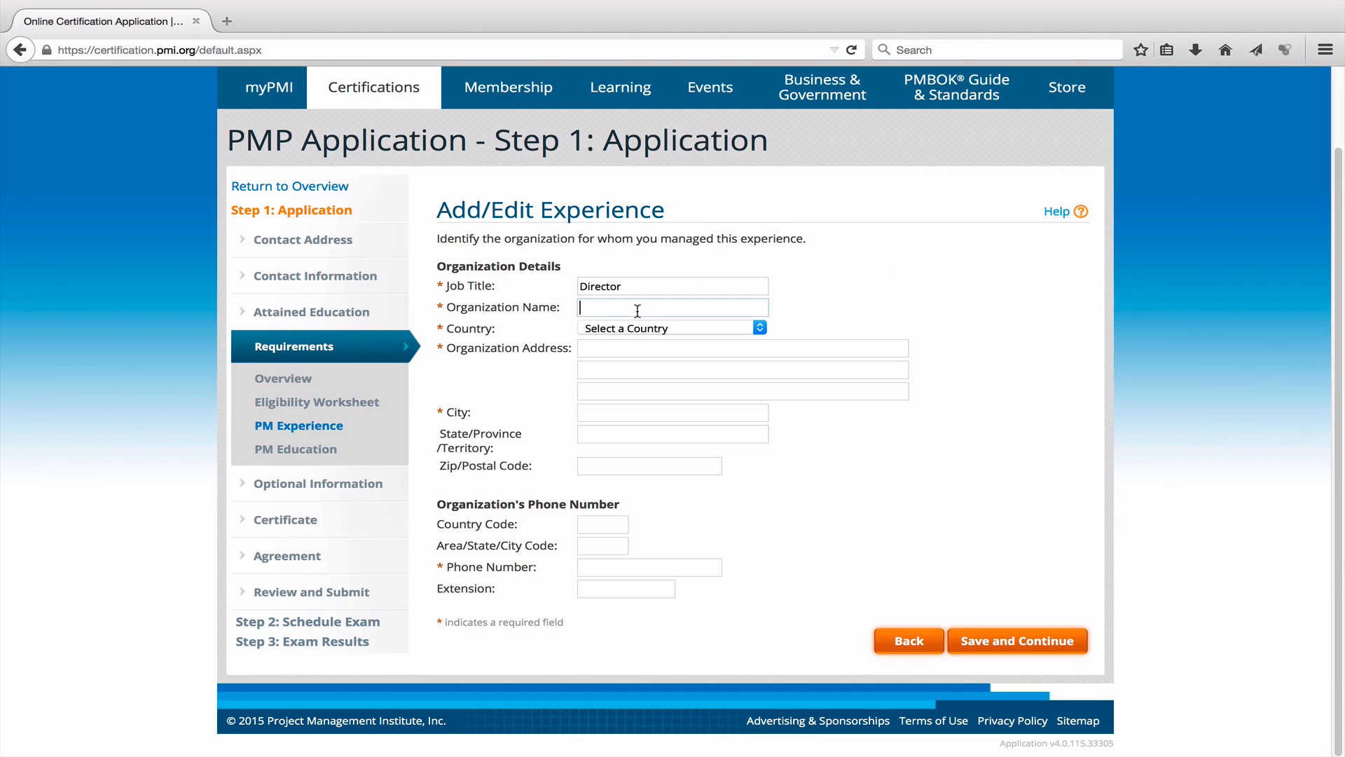
type("3FOLD Education Centre")
left_click(746, 329)
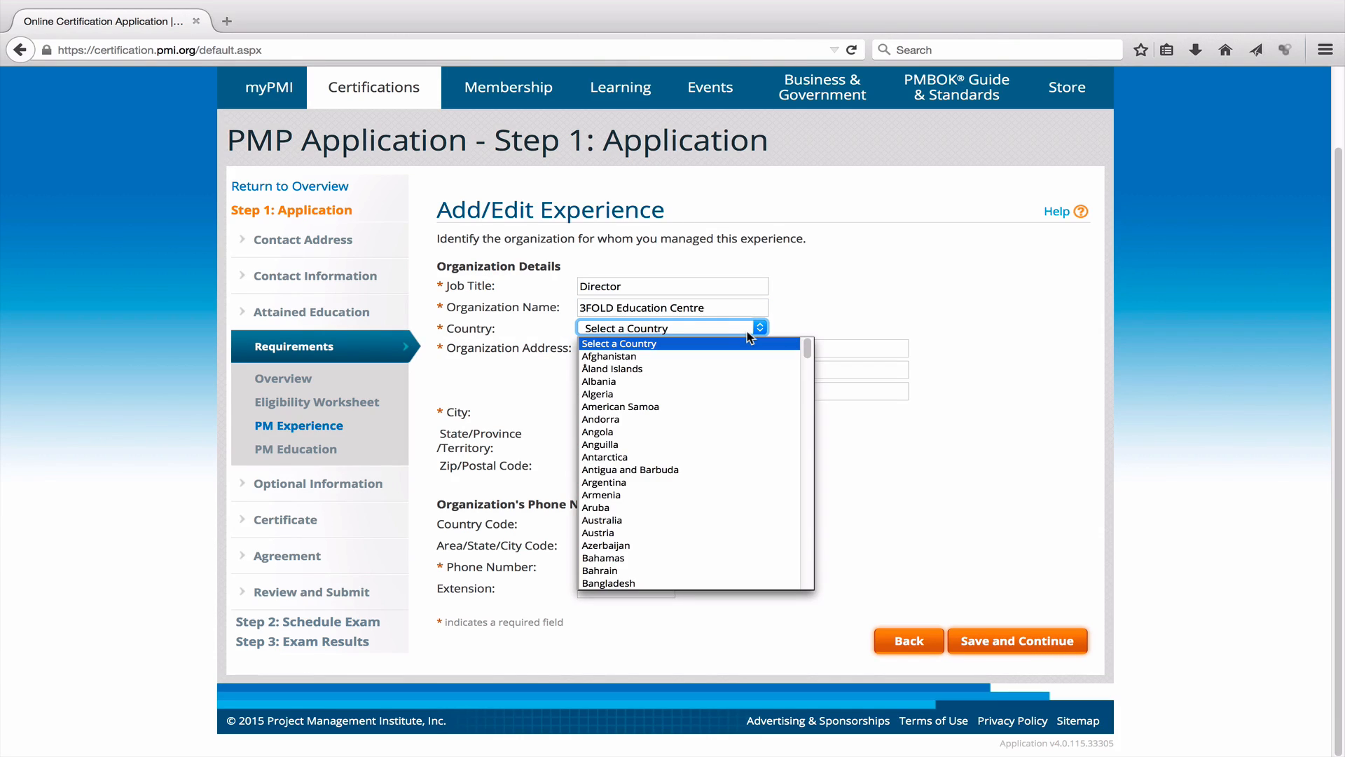
type("un")
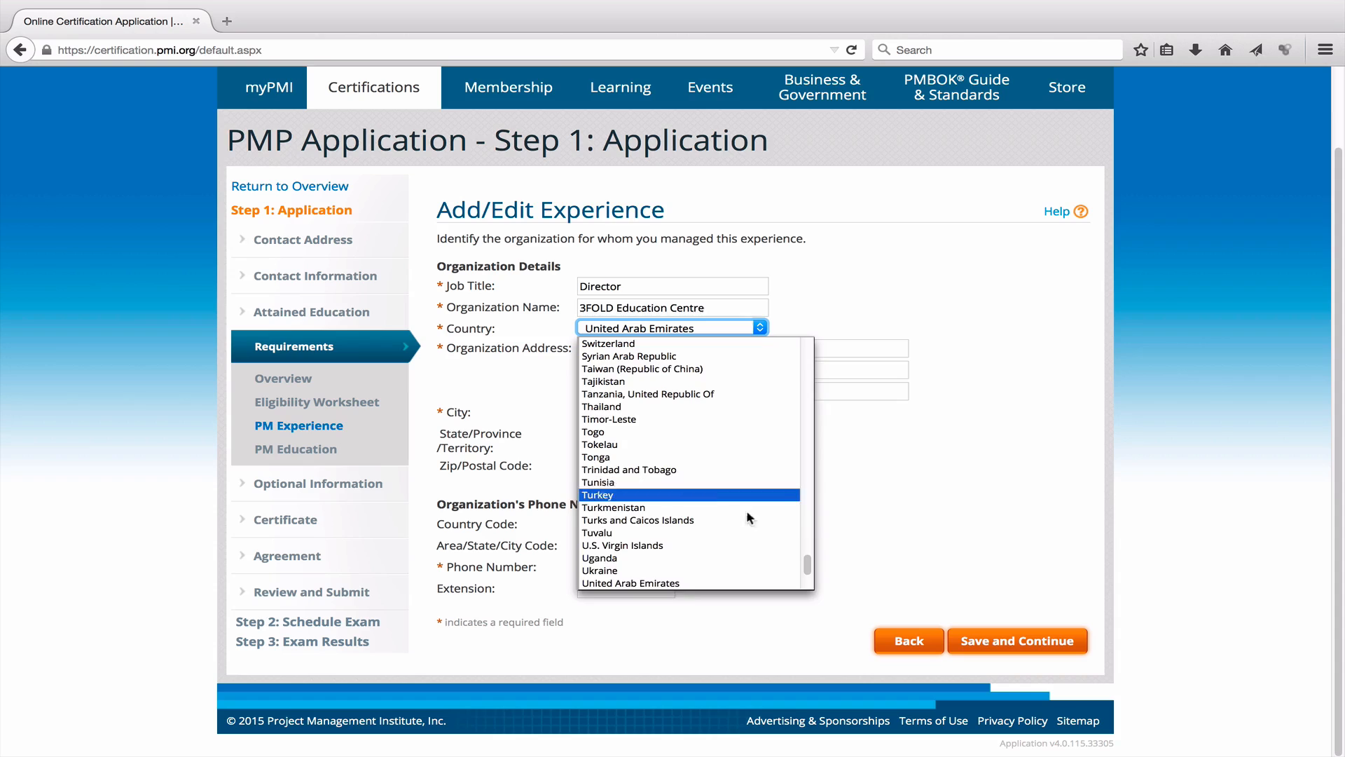
left_click(675, 585)
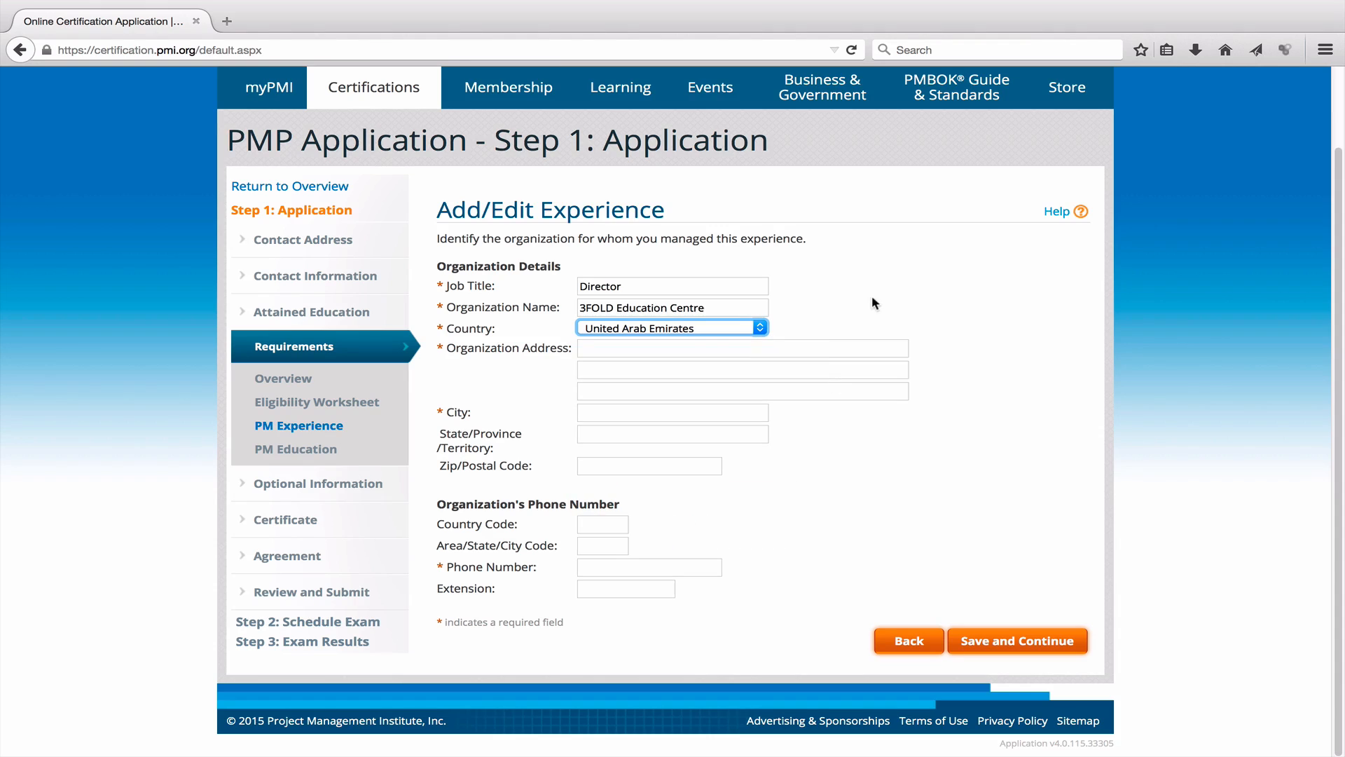
left_click(730, 343)
type("PO BOX 1")
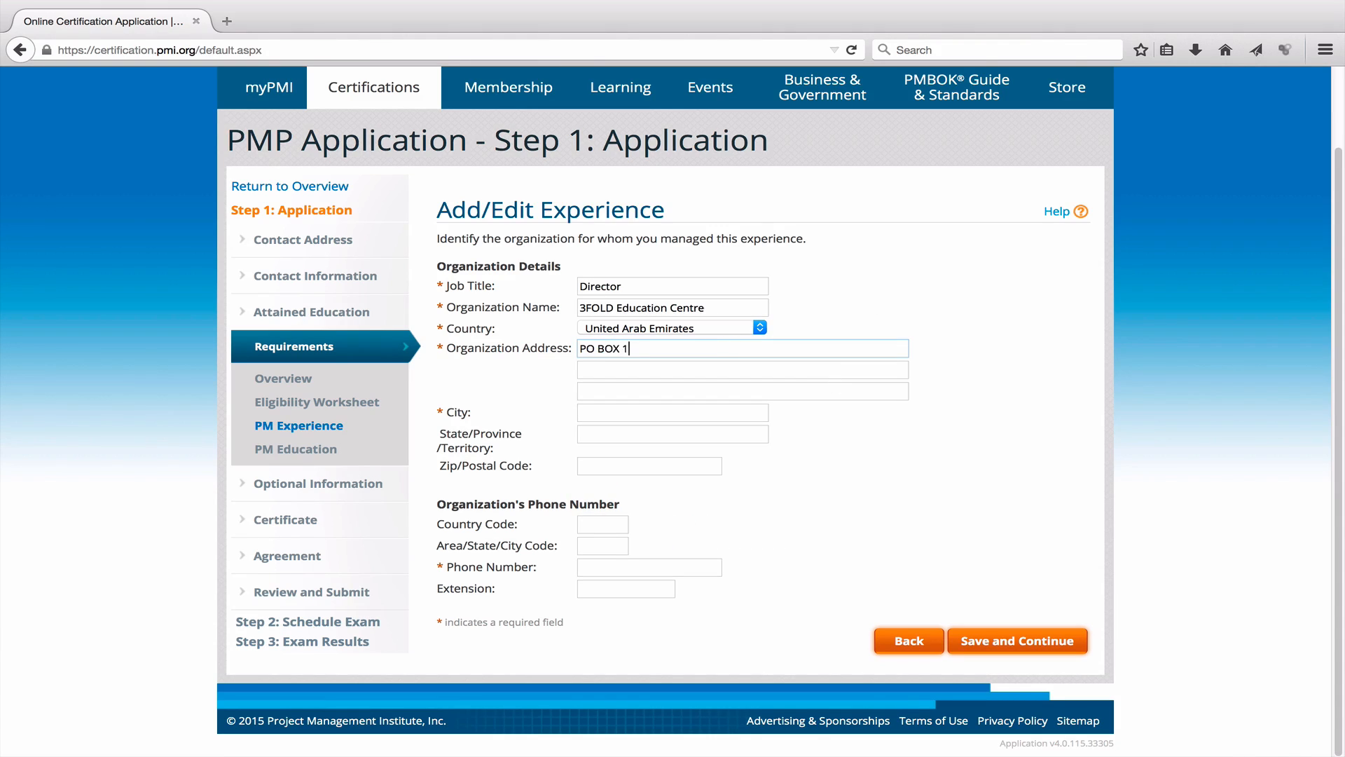
type("27970")
key("Tab")
key("Tab")
key("Tab")
type("Duai")
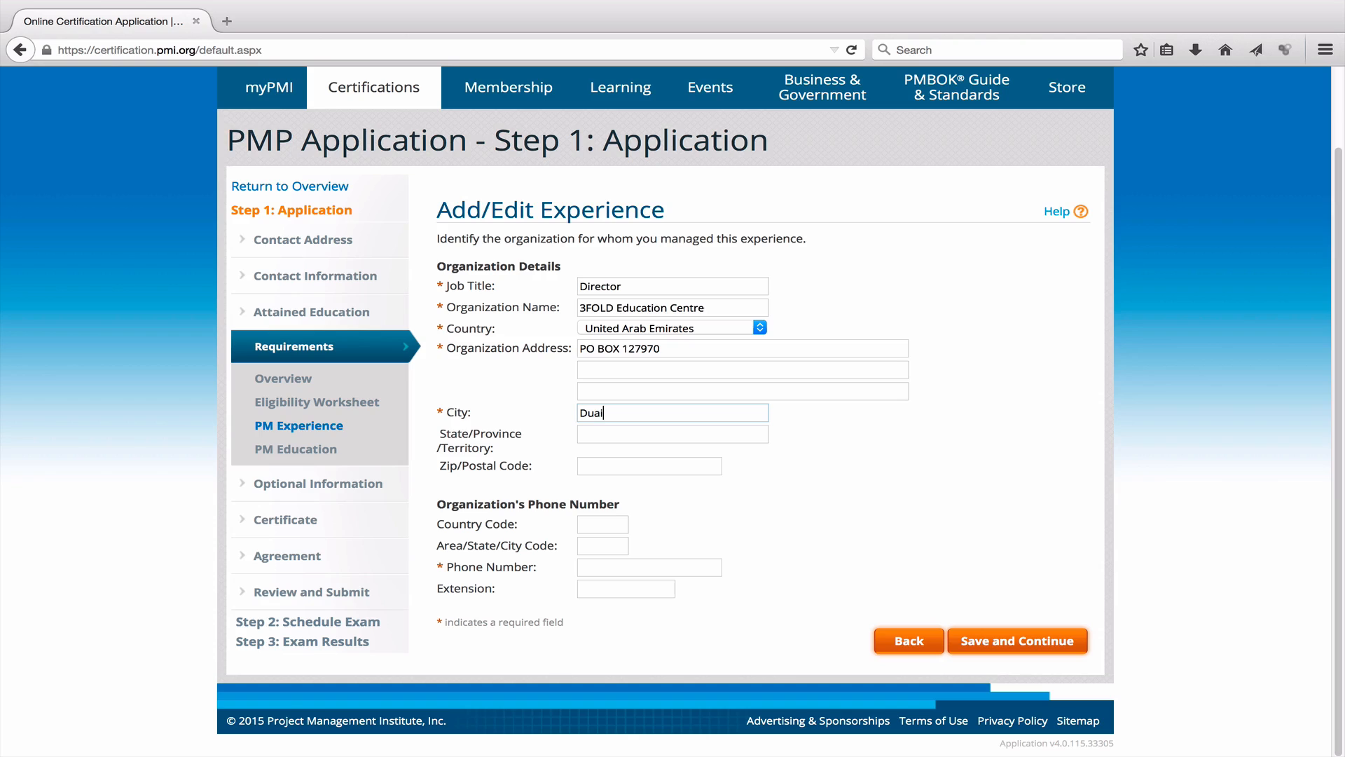
key("BackSpace")
key("BackSpace")
type("bai")
Enter the organization's phone number and save the organization details.
left_click(608, 525)
key("Tab")
key("Tab")
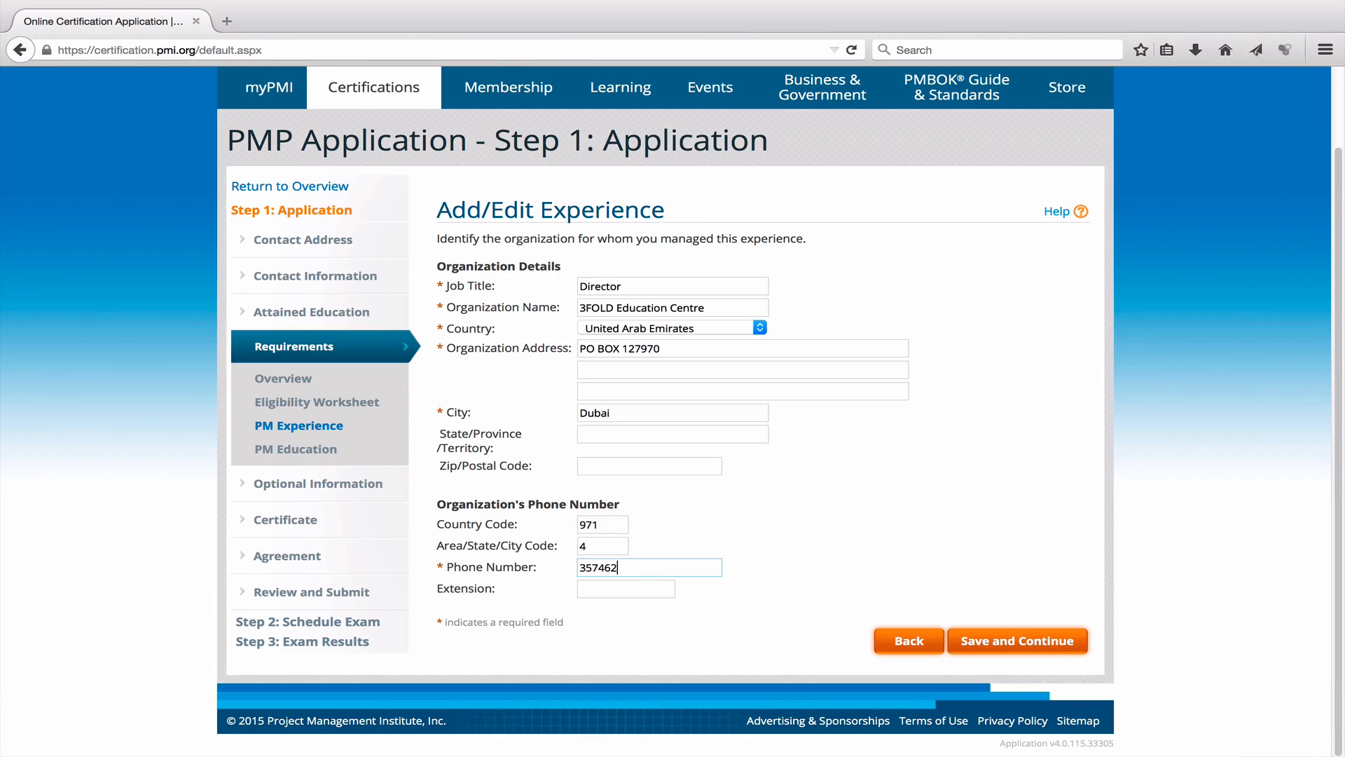
left_click(1046, 646)
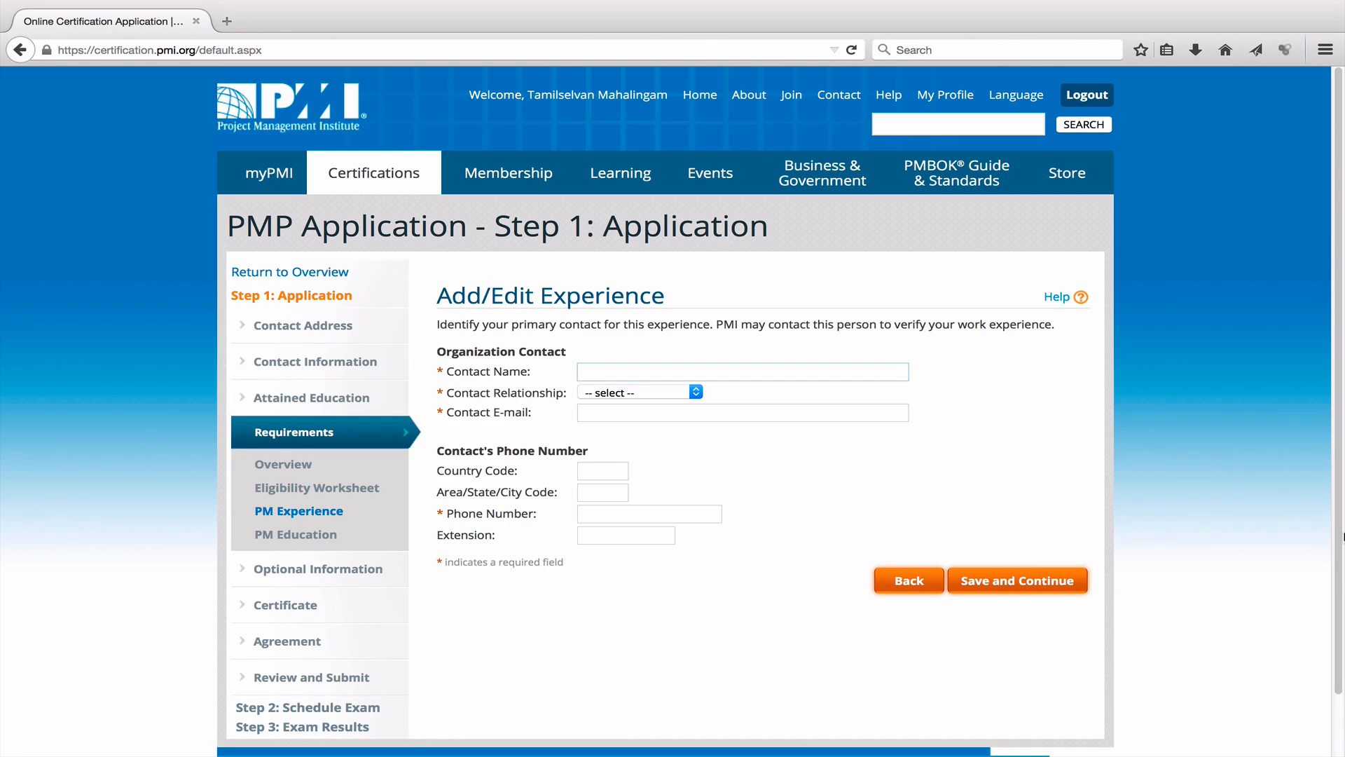
Enter the organization contact's name and set Contact Relationship to Manager/Director.
scroll(653, 339, "down", 1)
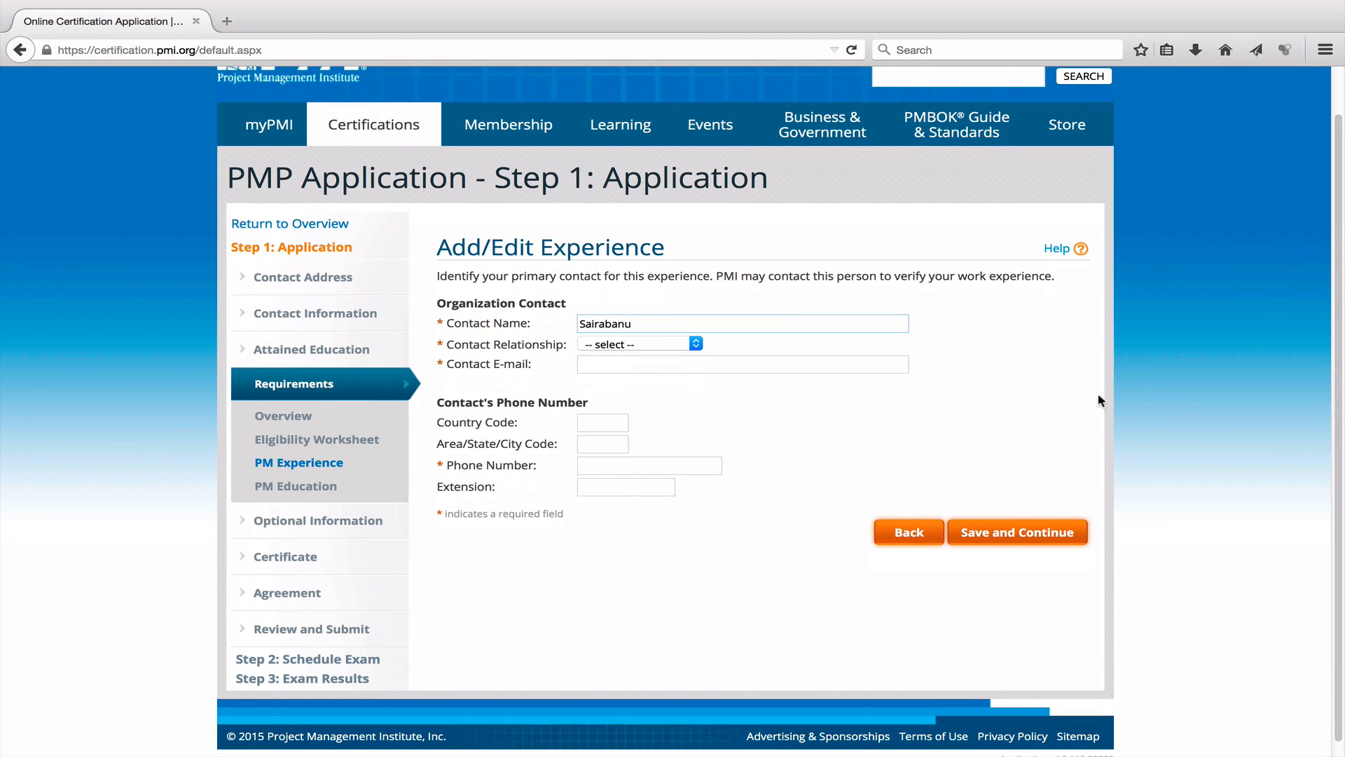
left_click(652, 343)
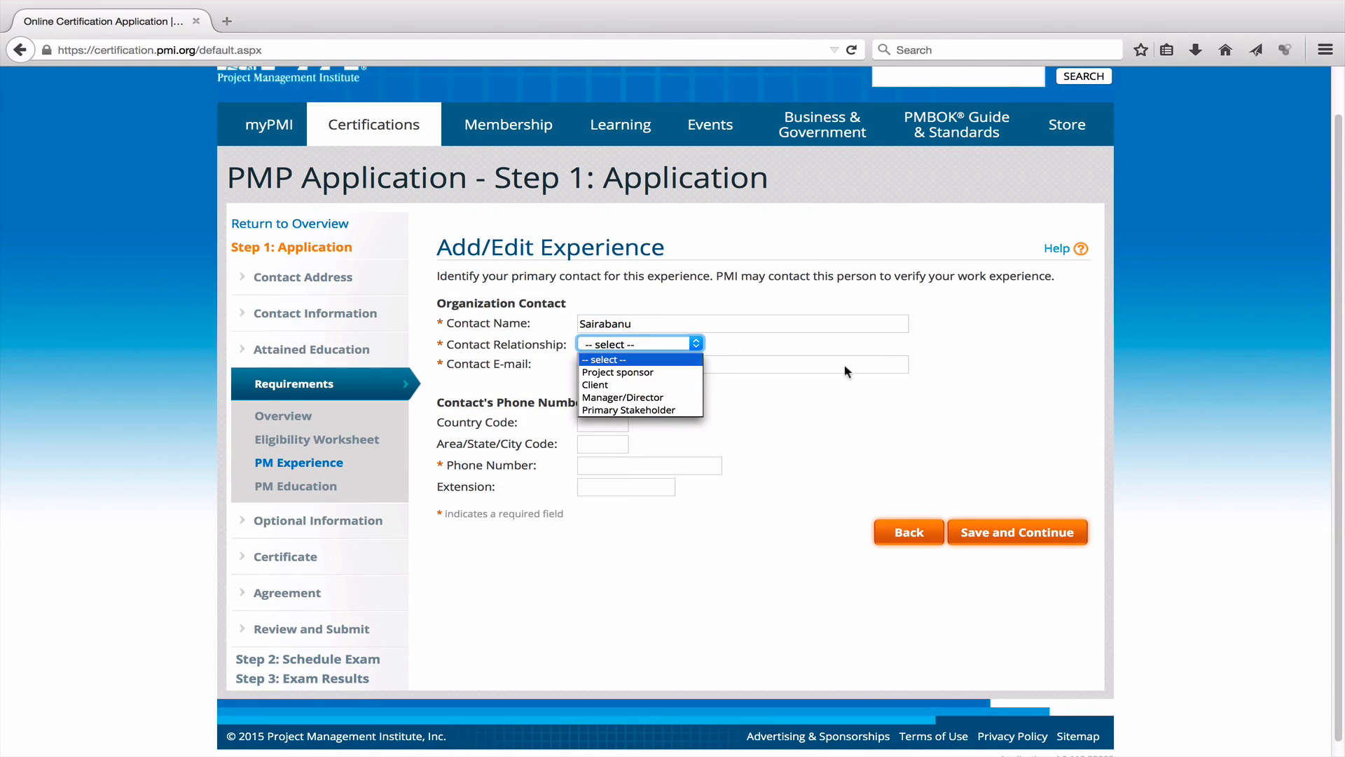
left_click(651, 366)
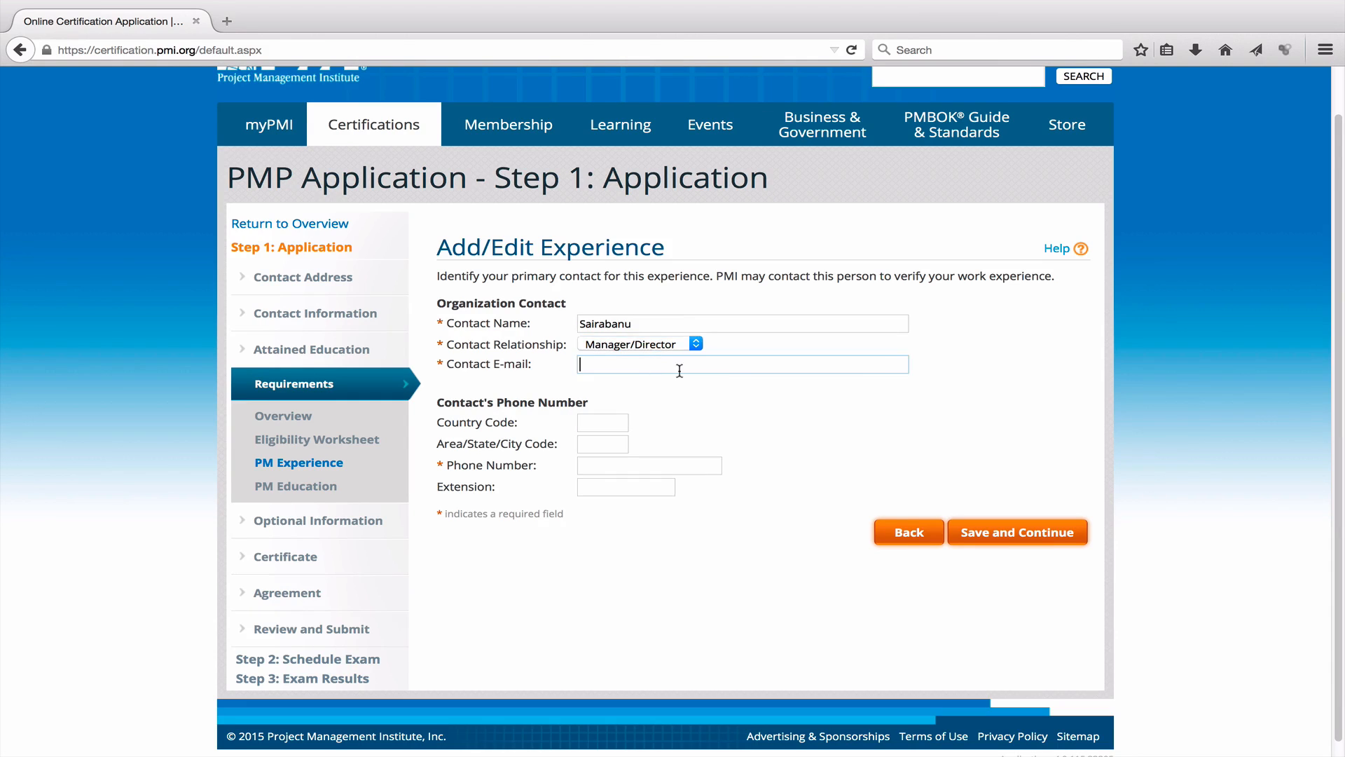
Fill in the contact's e-mail address and phone number, then save and continue.
scroll(965, 393, "down", 1)
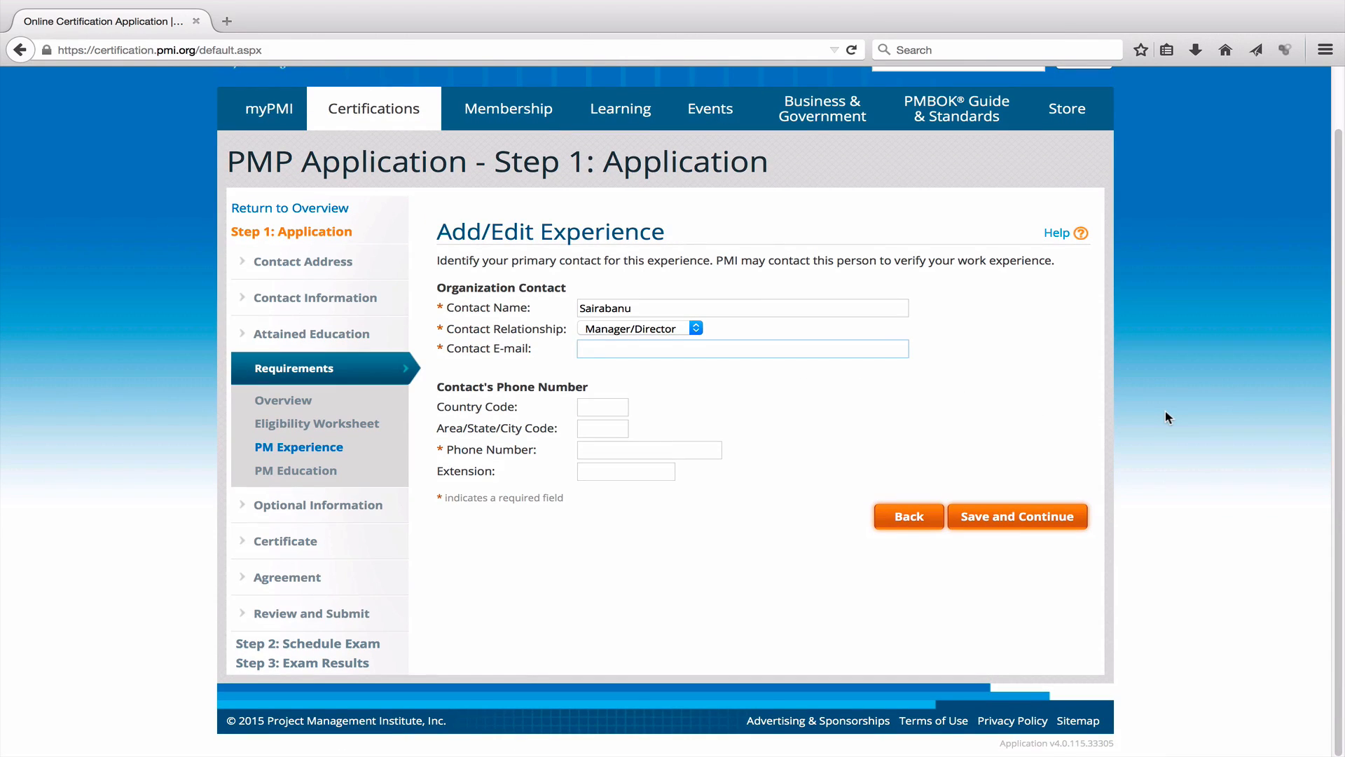
left_click(588, 410)
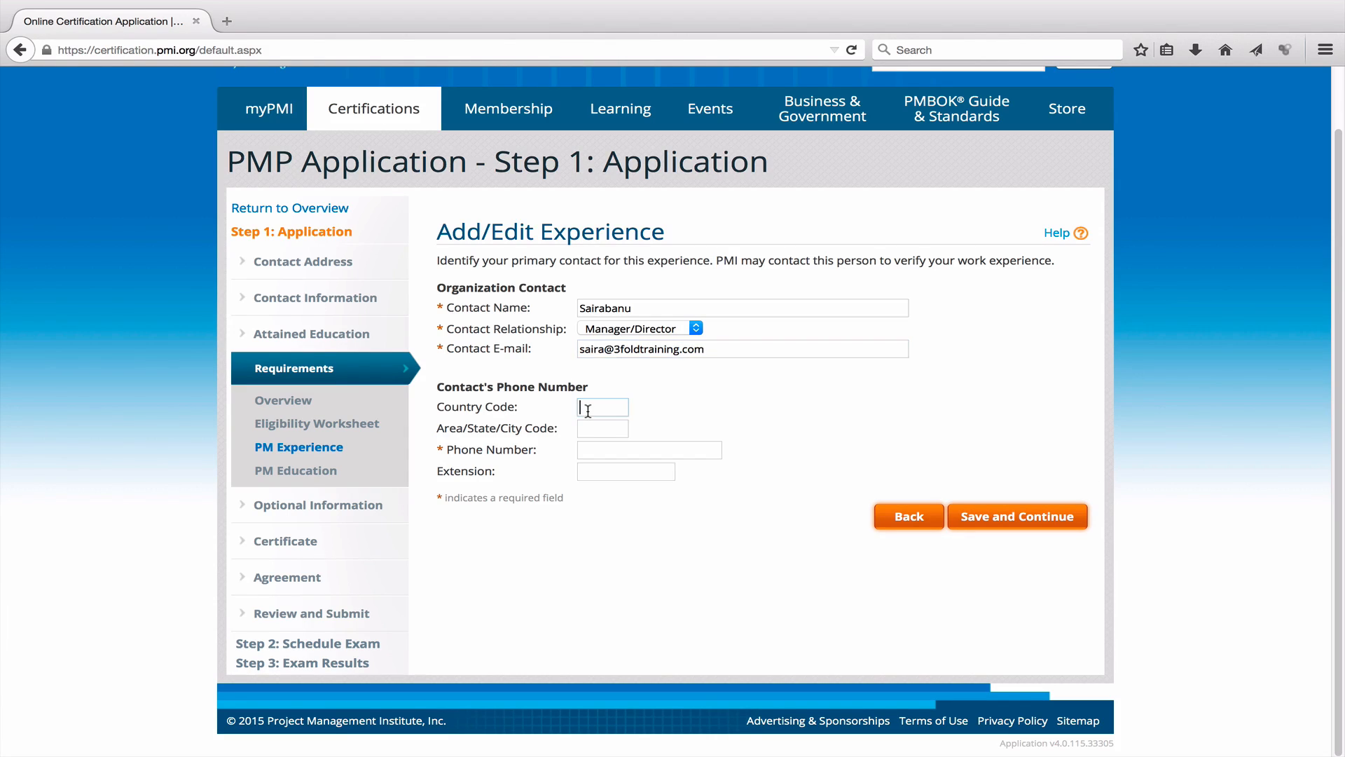
key("Tab")
key("Tab")
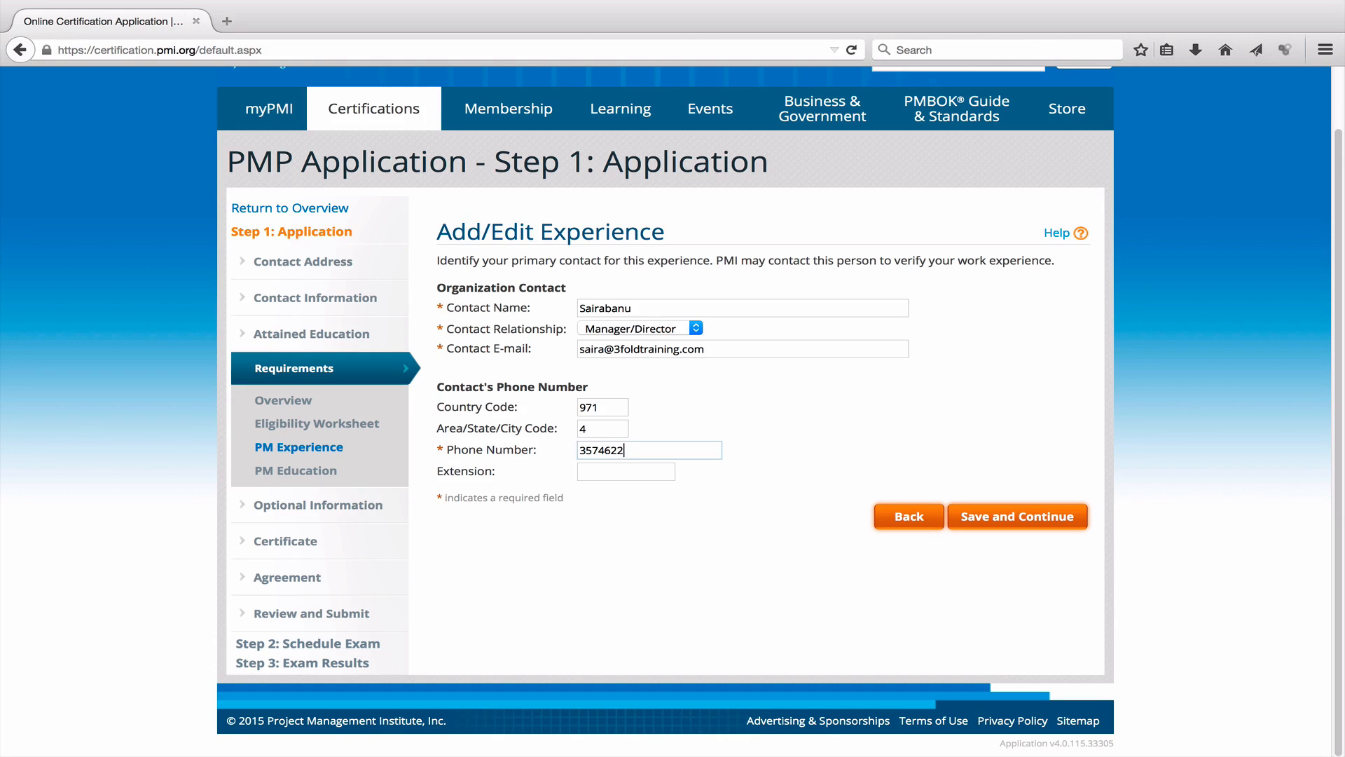
left_click(1032, 522)
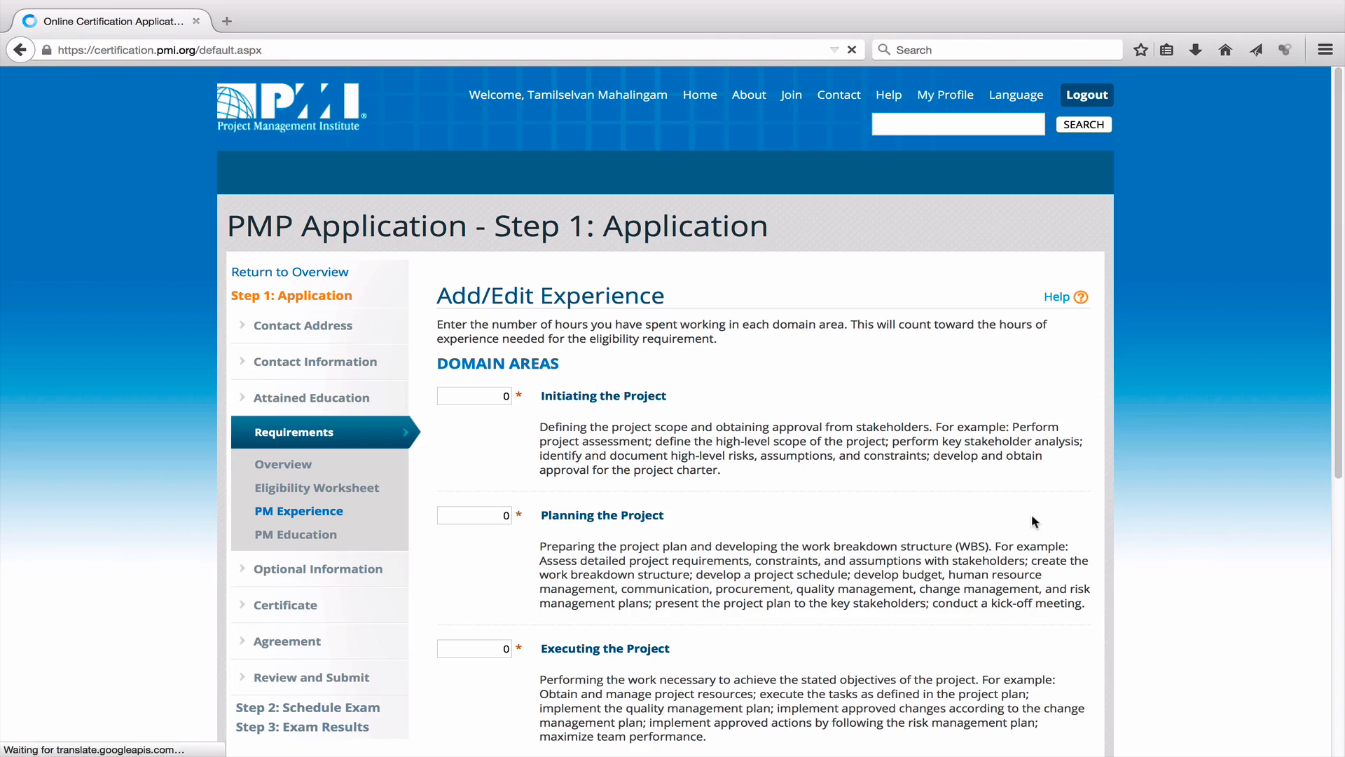
Review the domain hours form, still at 0 everywhere, then switch to the Excel hours worksheet.
scroll(994, 504, "down", 6)
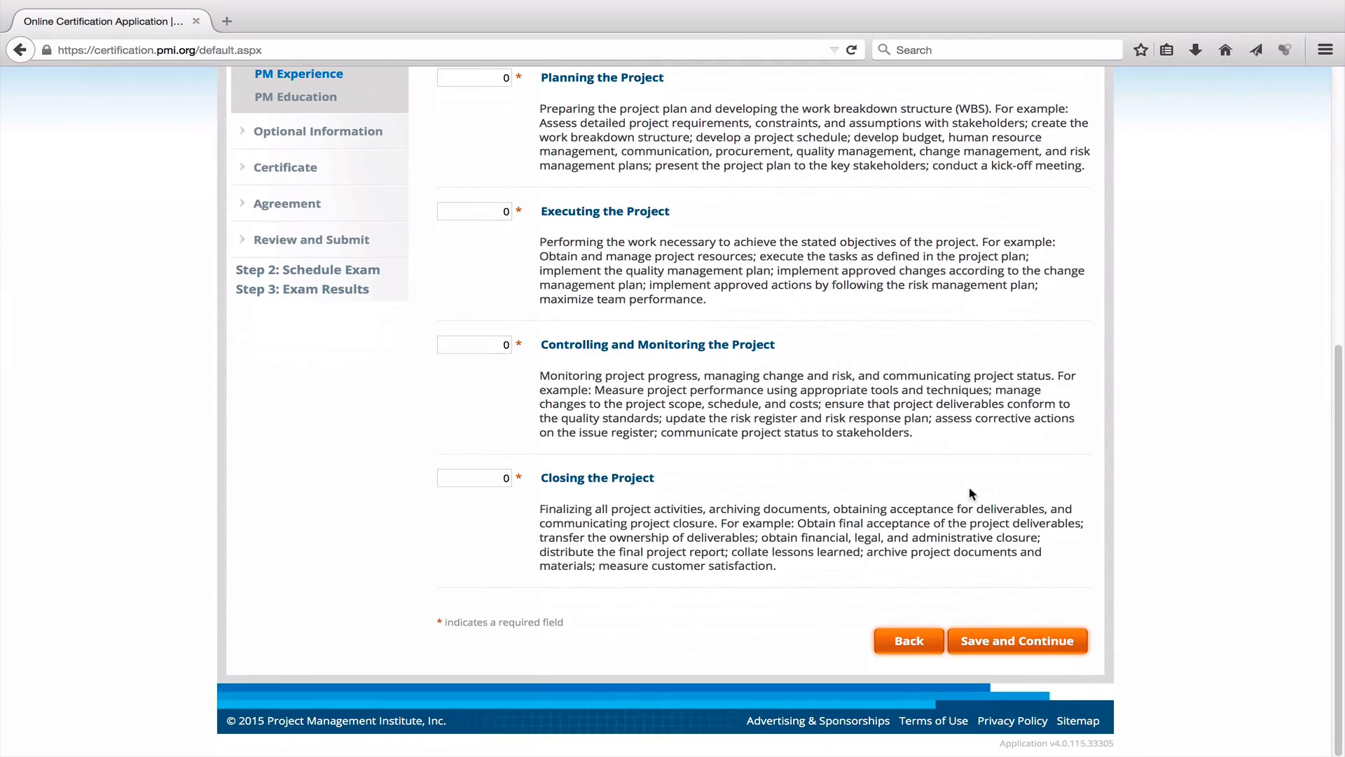
scroll(972, 493, "up", 5)
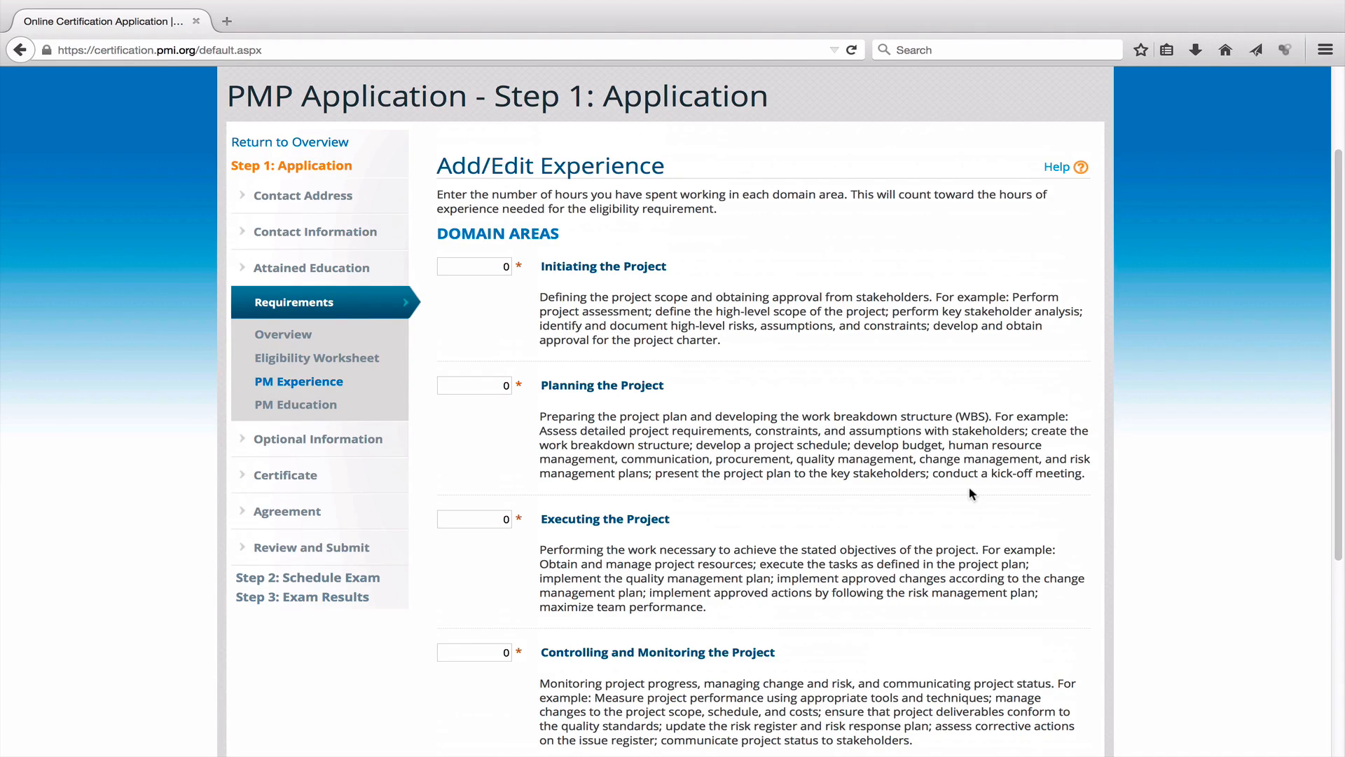
scroll(970, 490, "down", 5)
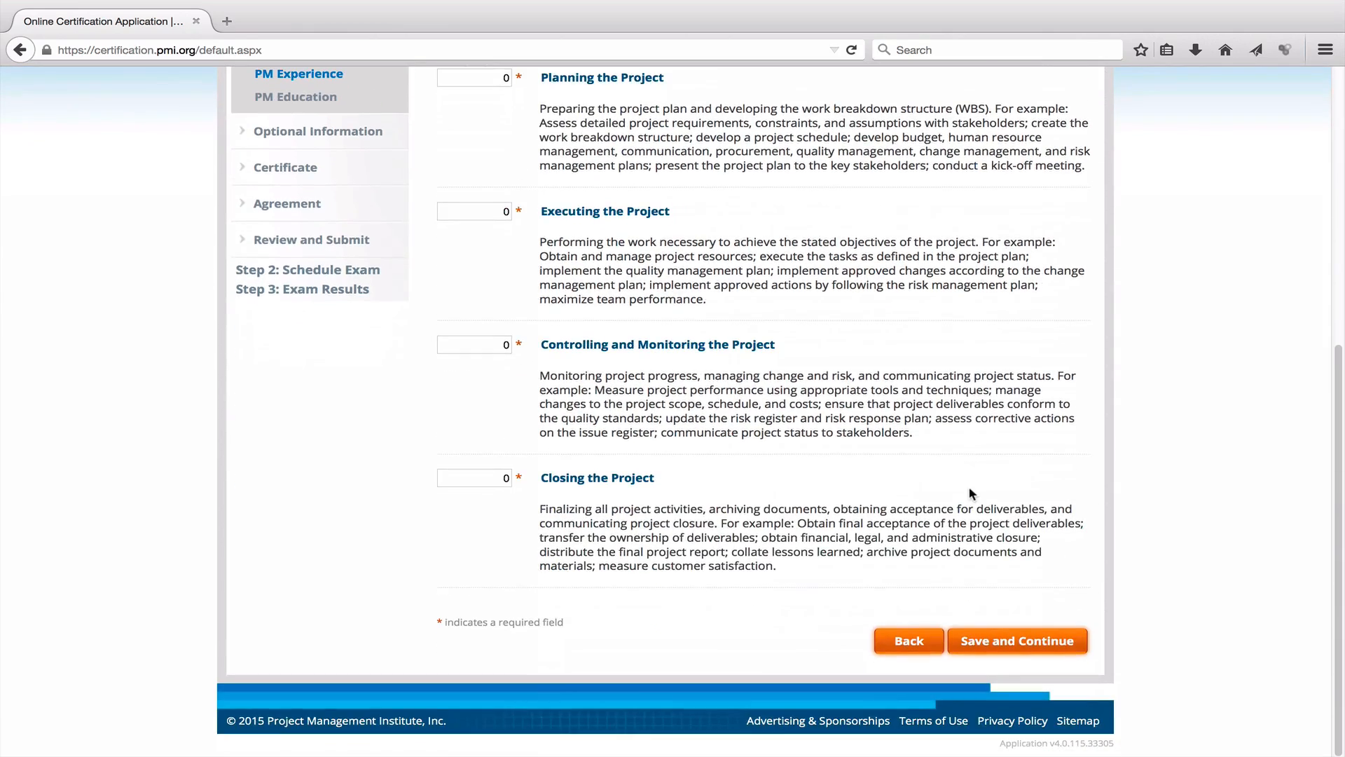
scroll(970, 490, "up", 5)
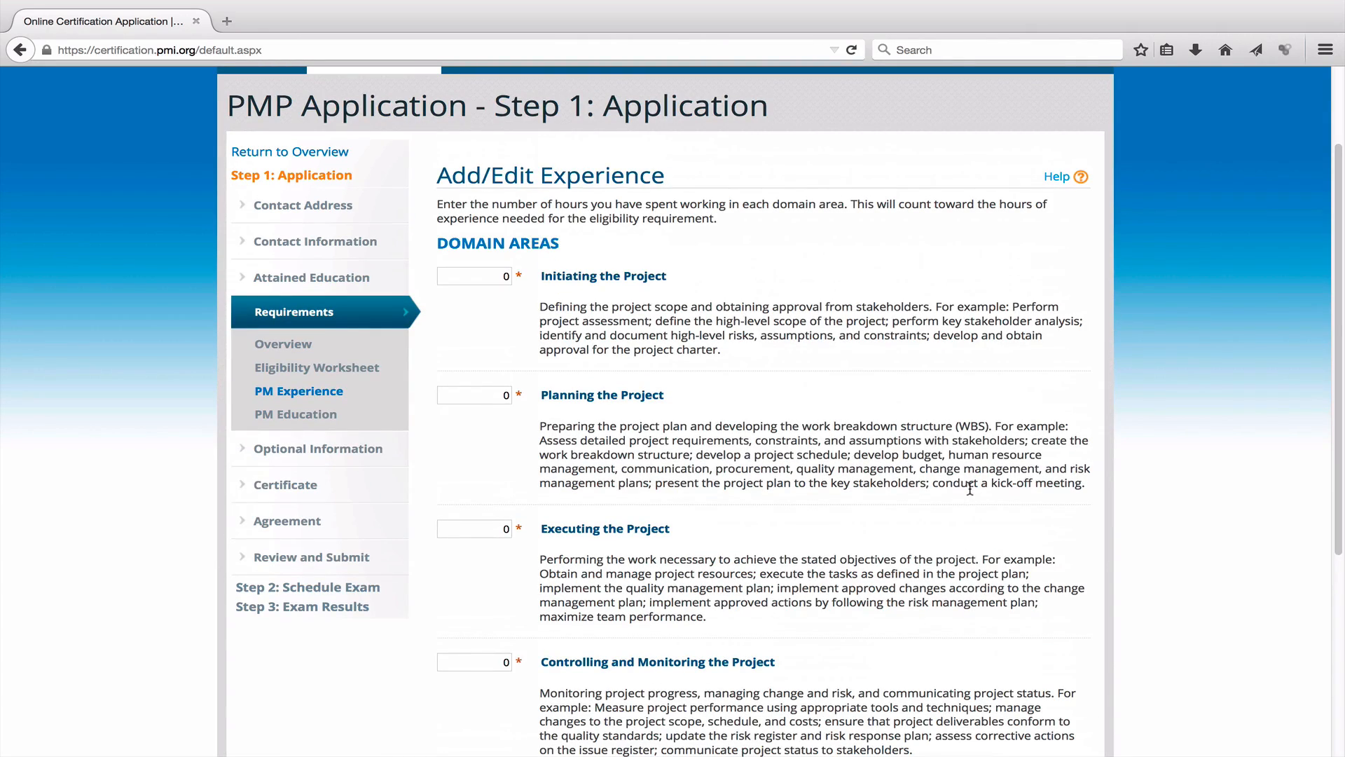
scroll(970, 489, "down", 1)
scroll(970, 489, "down", 3)
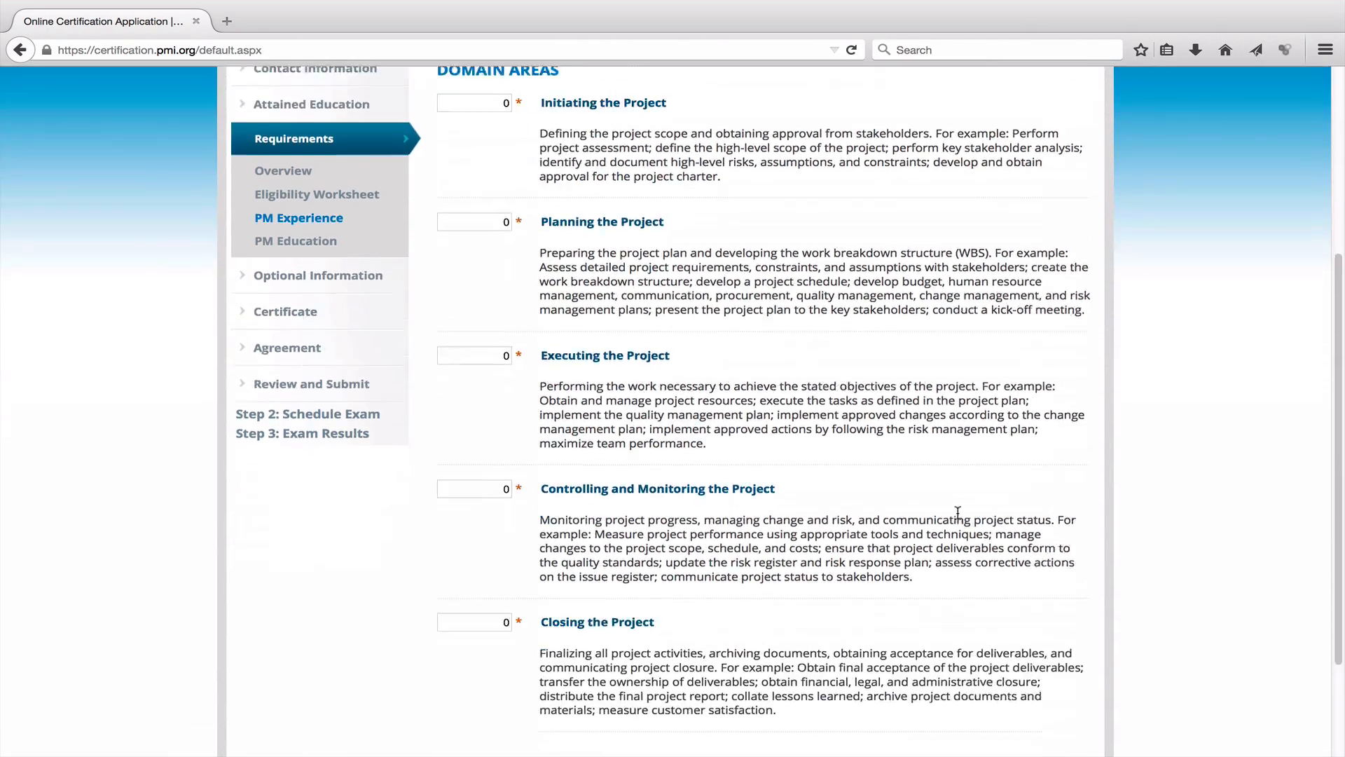
scroll(963, 505, "up", 1)
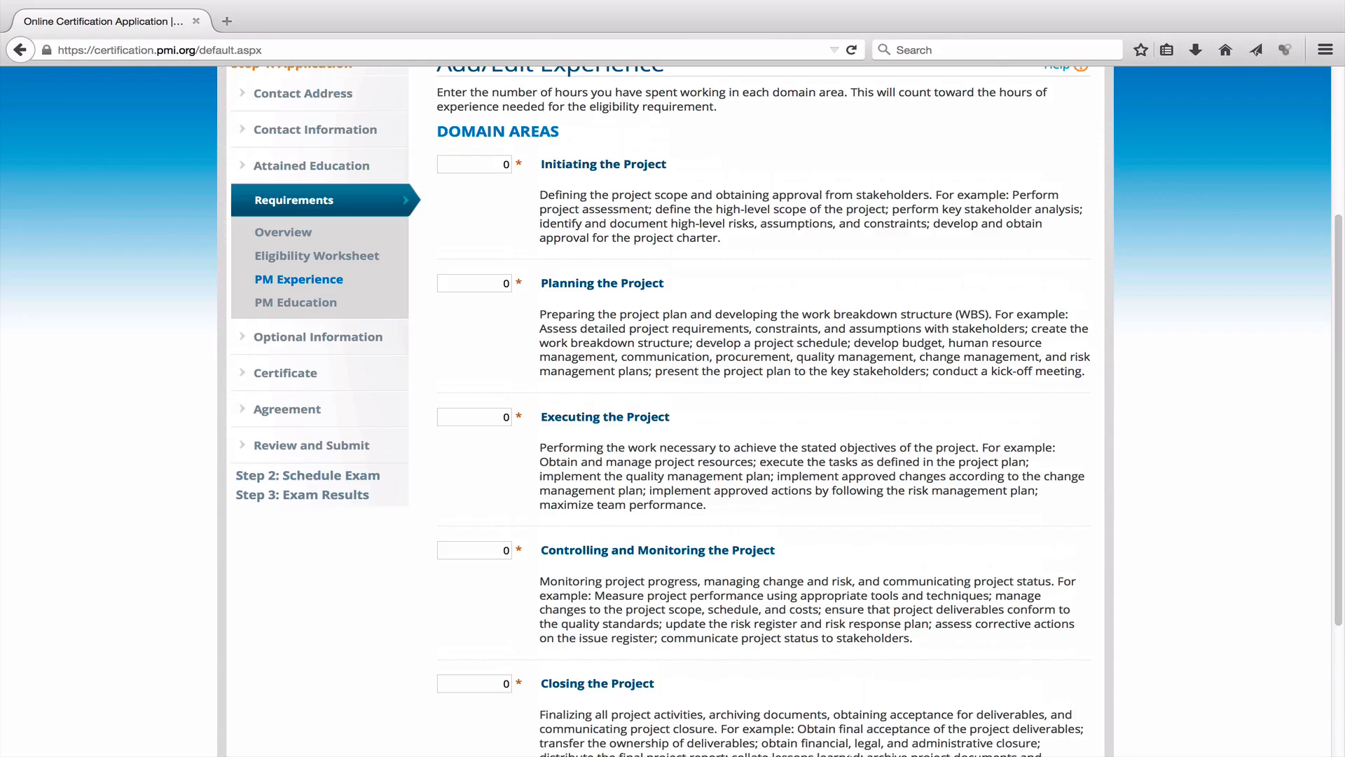
mouse_move(995, 750)
left_click(1050, 723)
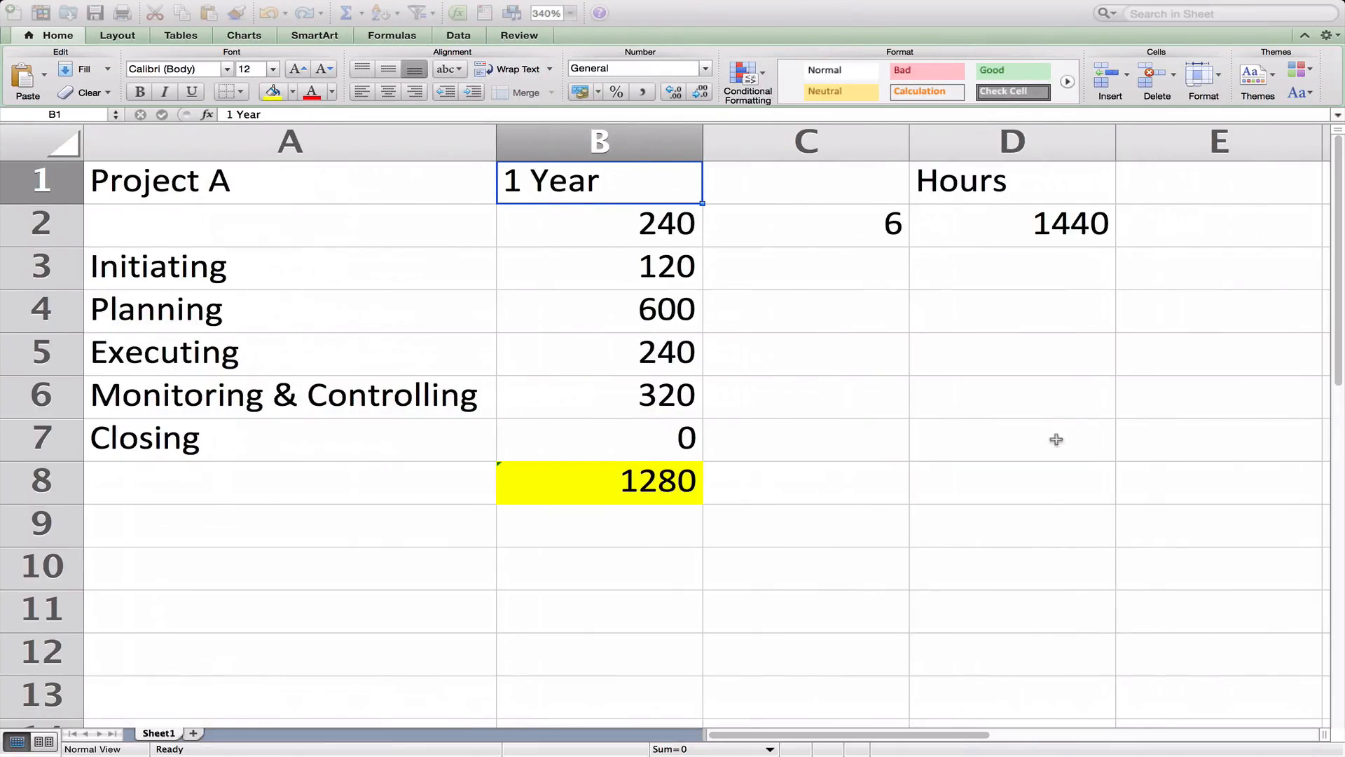
Change the B1 heading to '4 Years'.
left_click(280, 190)
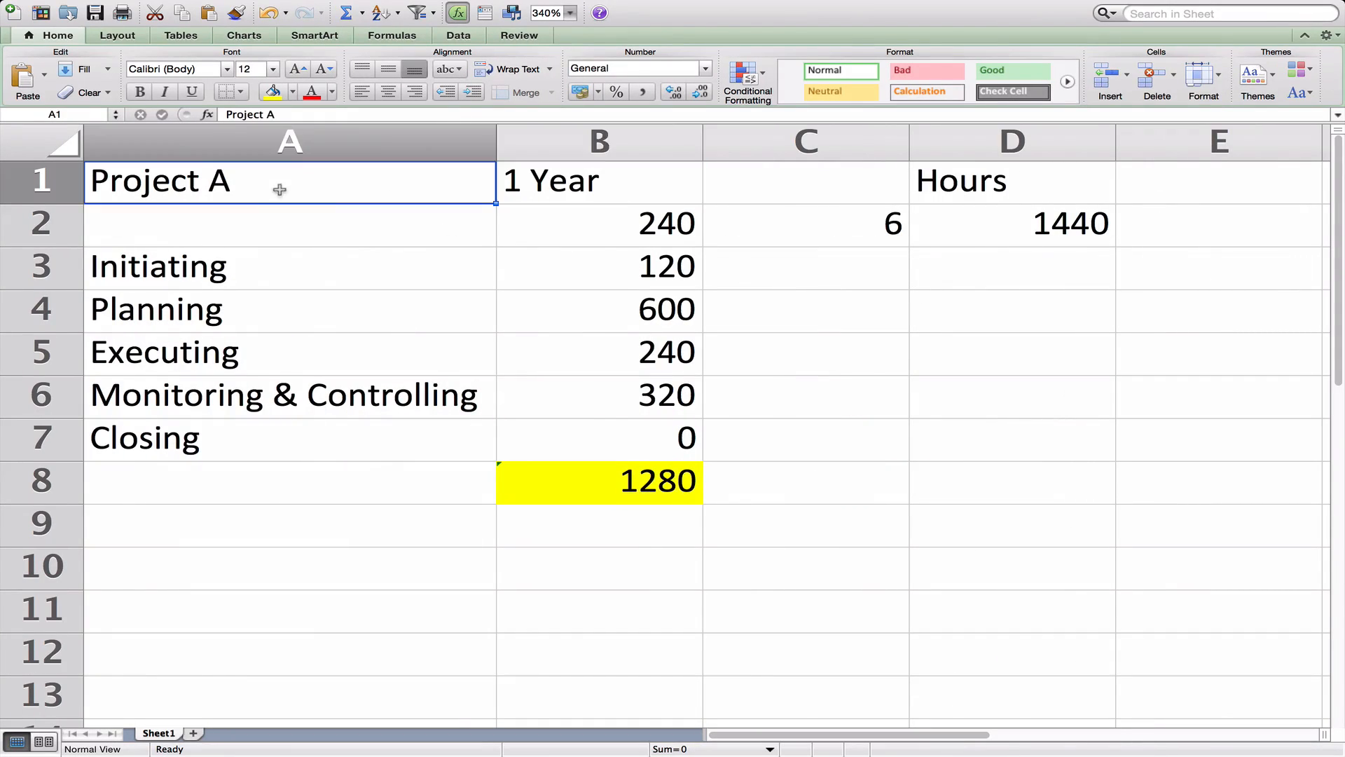
left_click(656, 187)
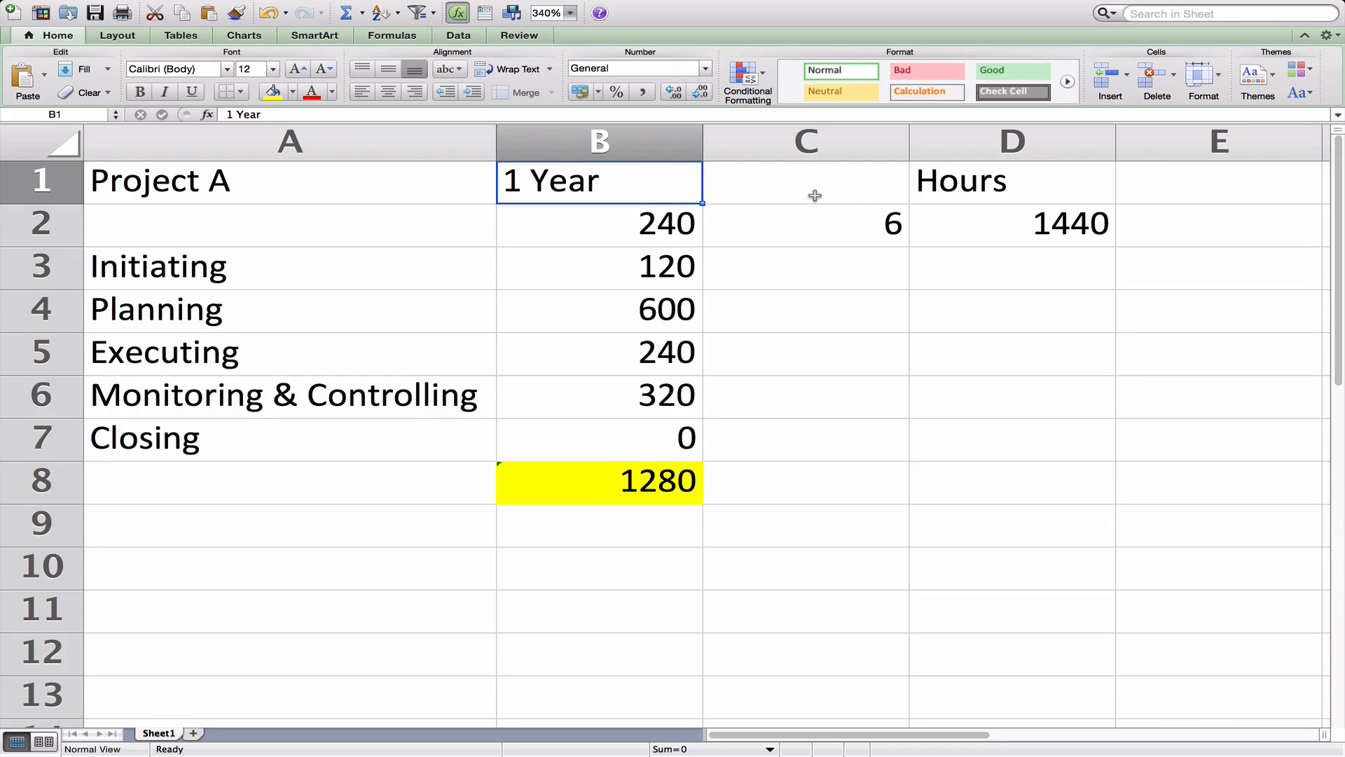
type("4 YEar")
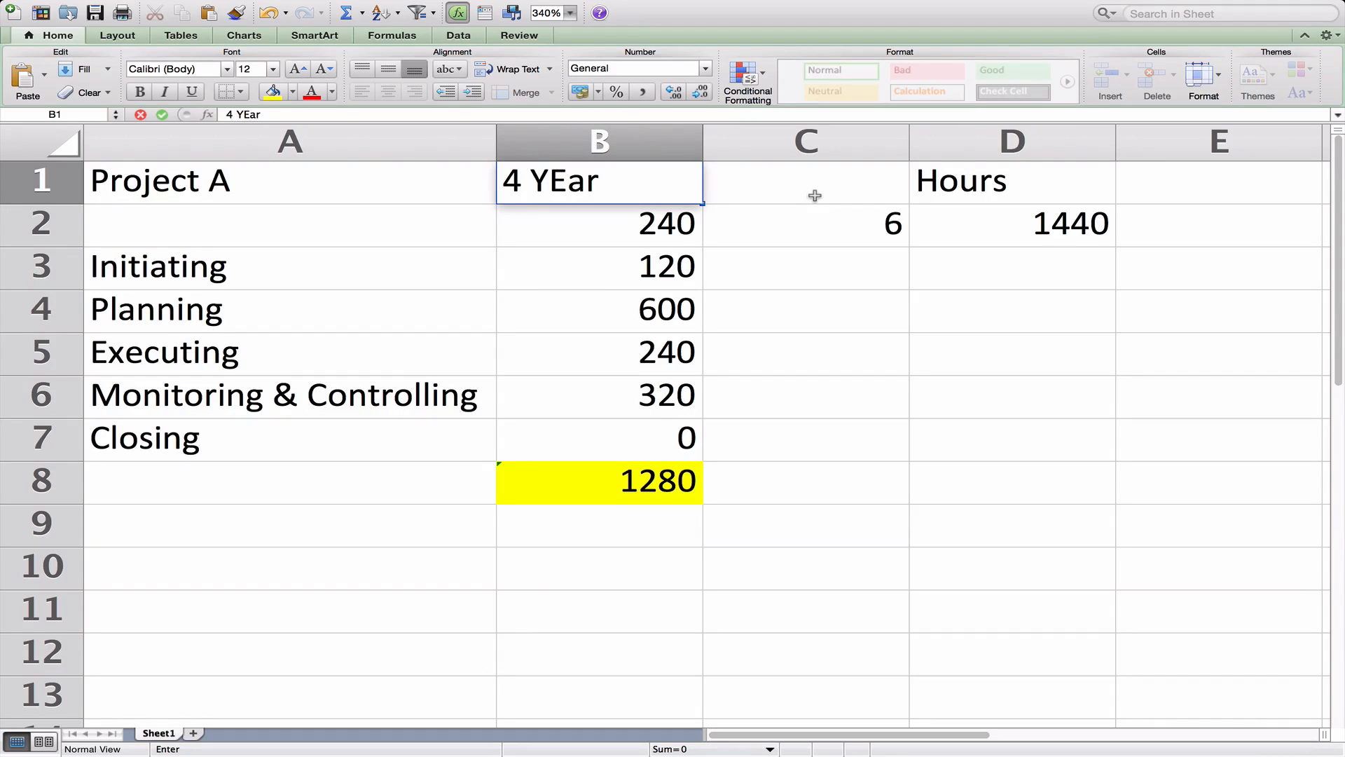
key("BackSpace")
key("BackSpace")
key("BackSpace")
type("ears")
left_click(815, 196)
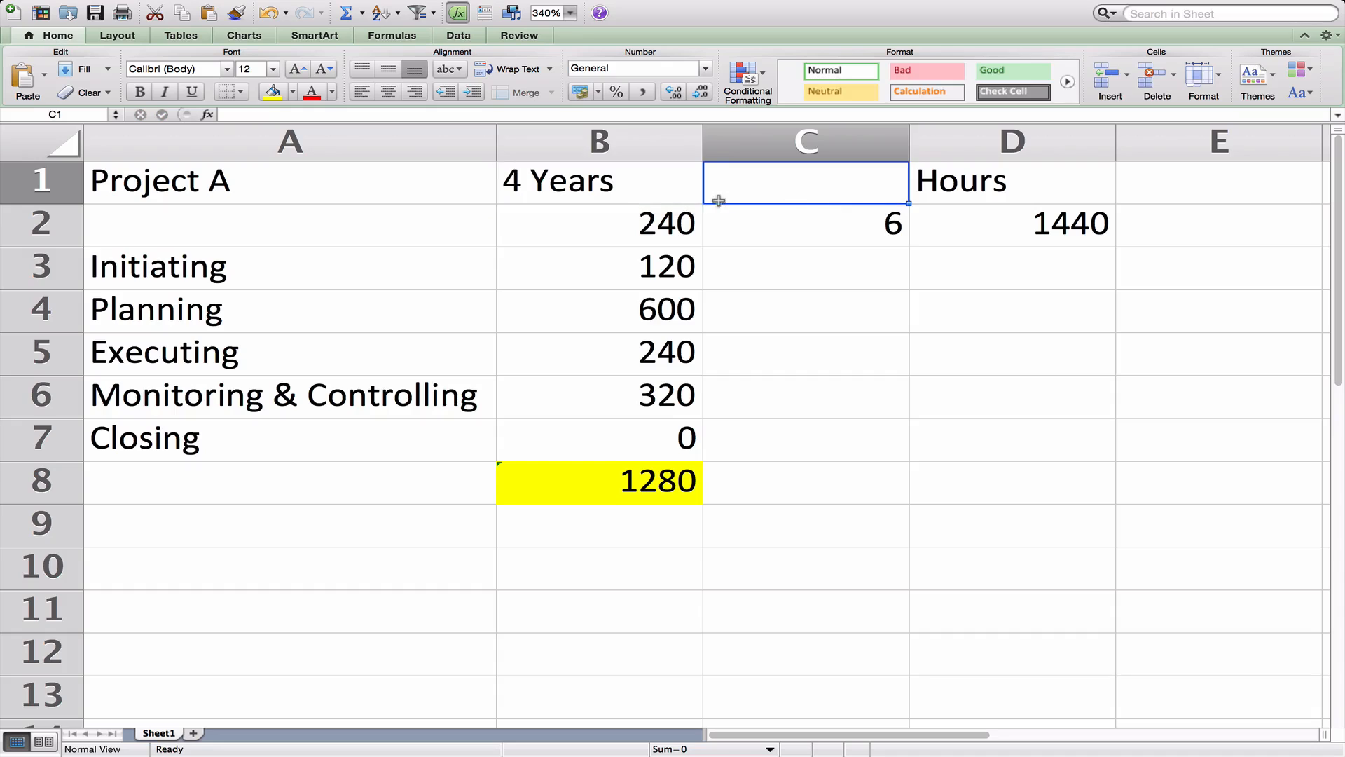
Replace the 240 in B2 with the formula =20*12*4, giving 960 hours.
left_click(669, 224)
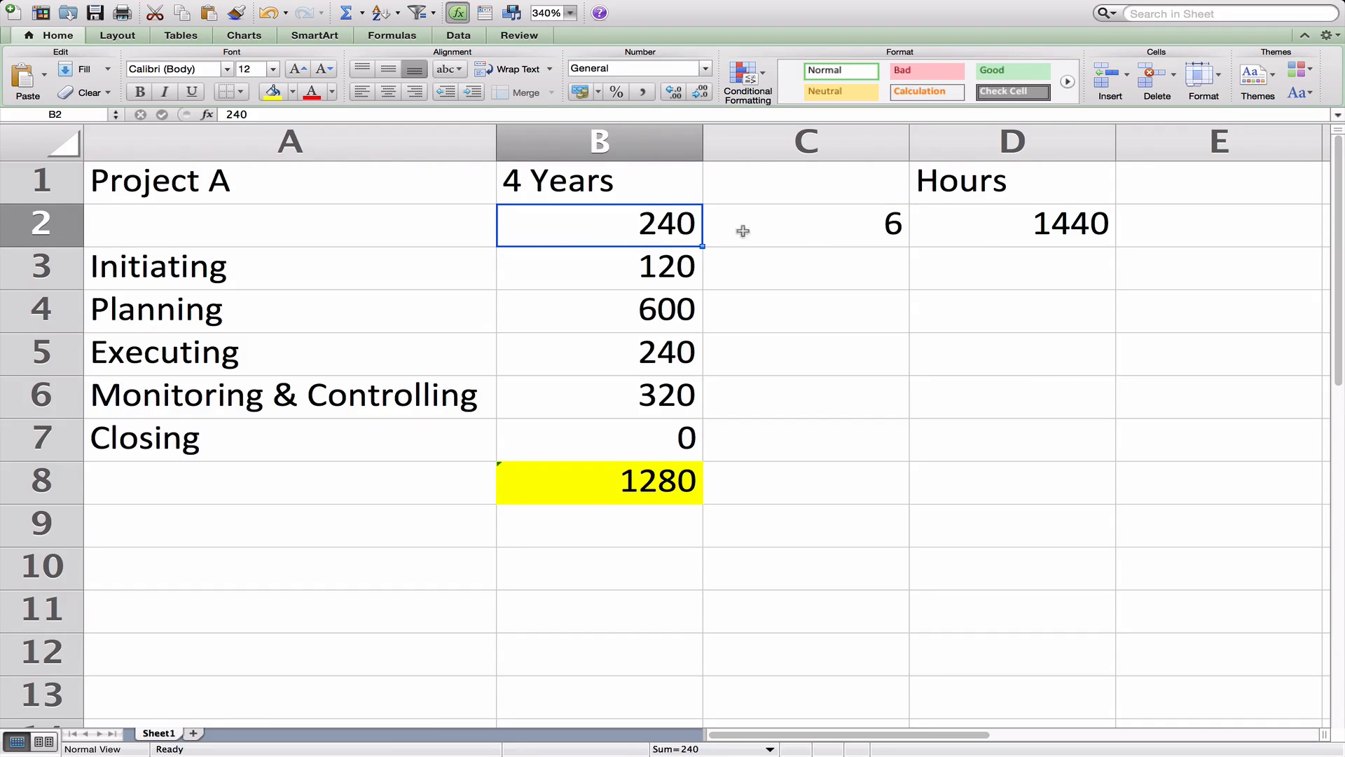
key("BackSpace")
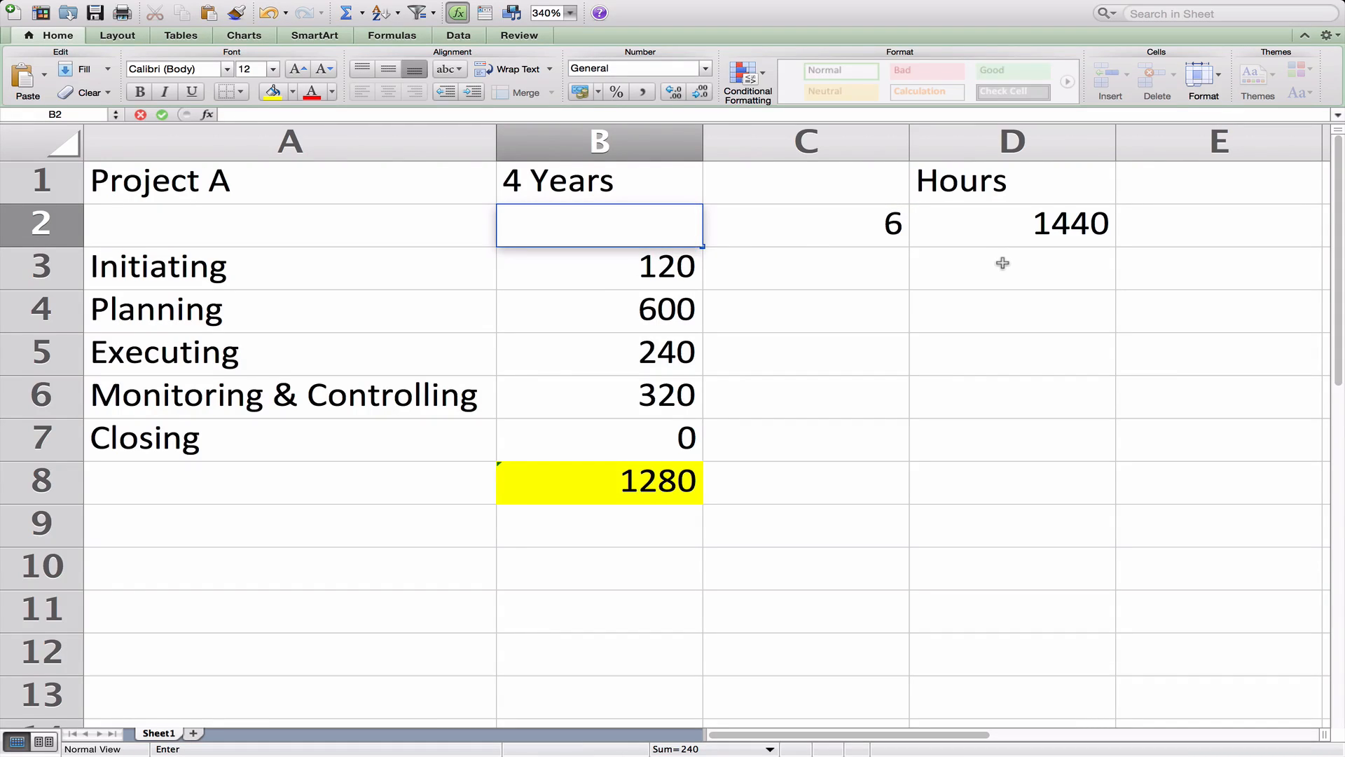
type("=")
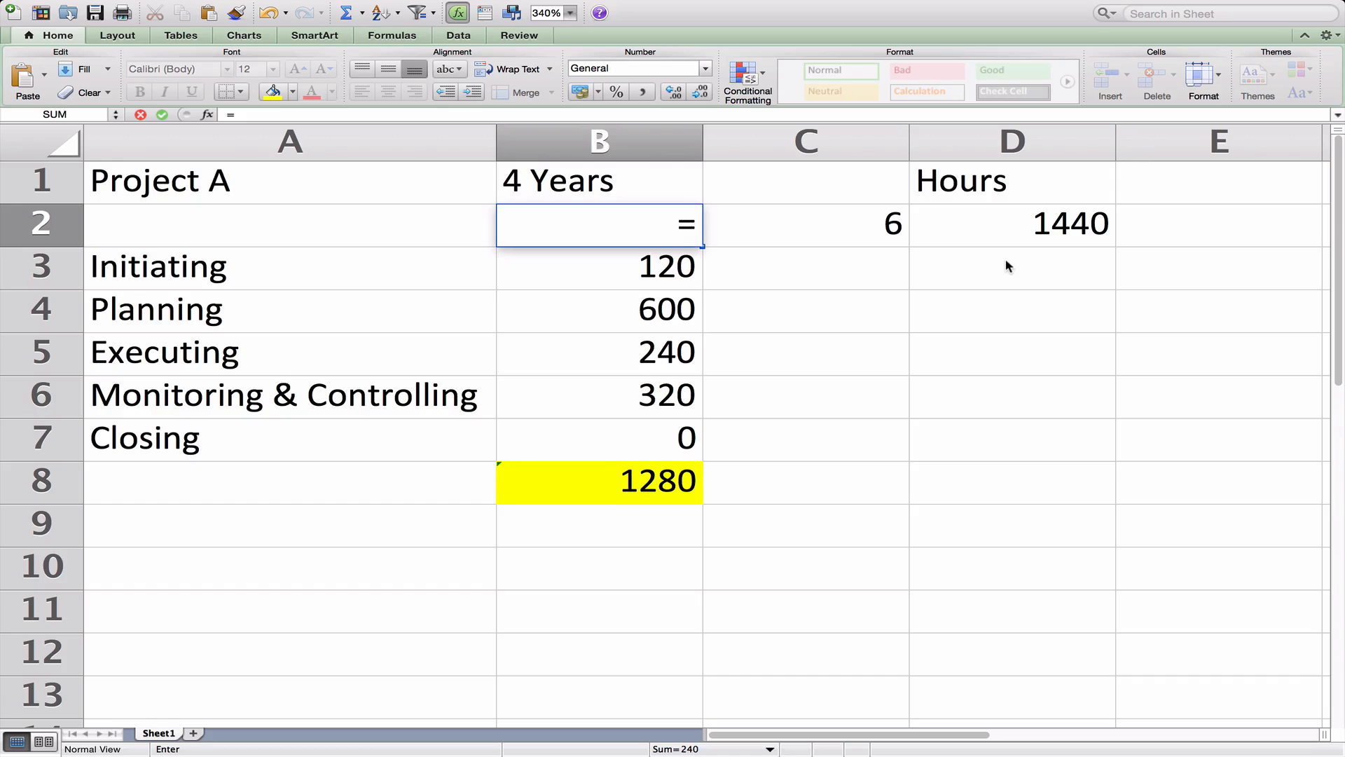
type("20*")
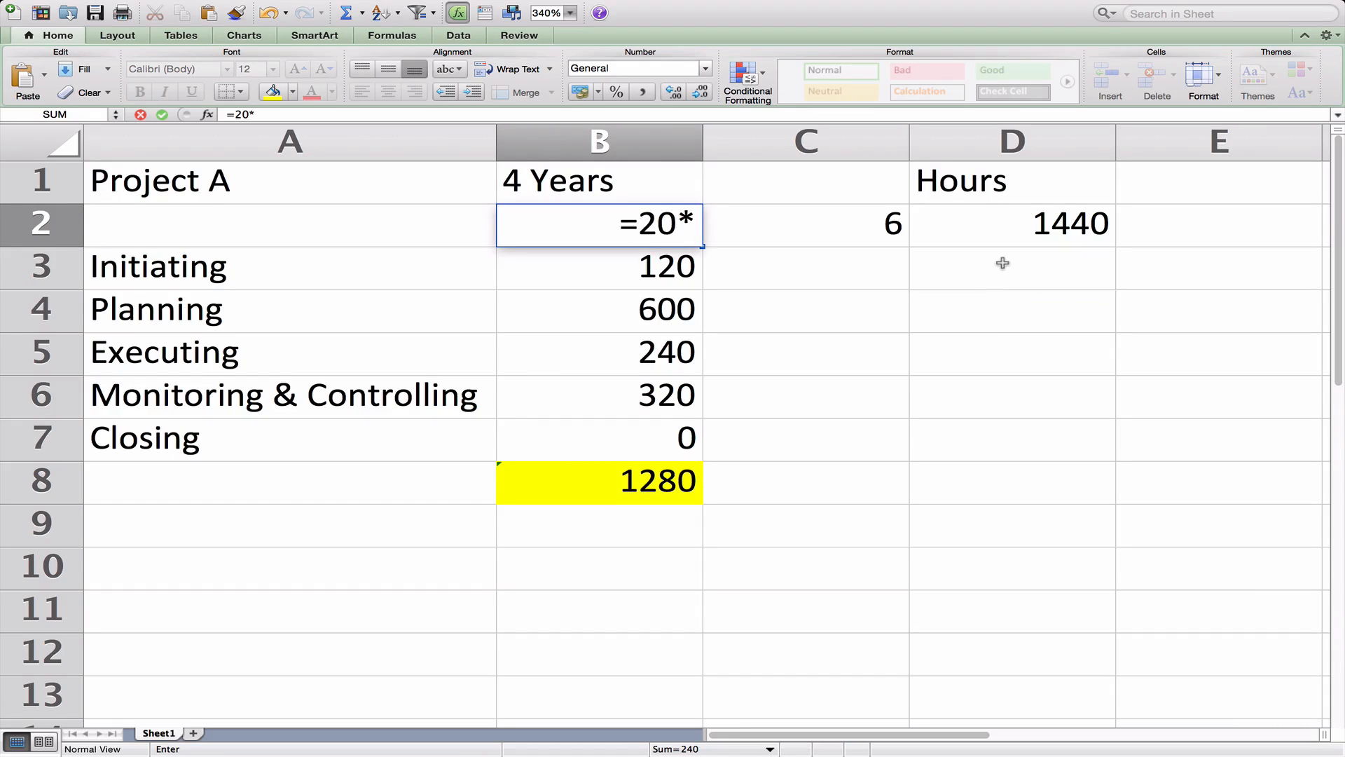
type("12*")
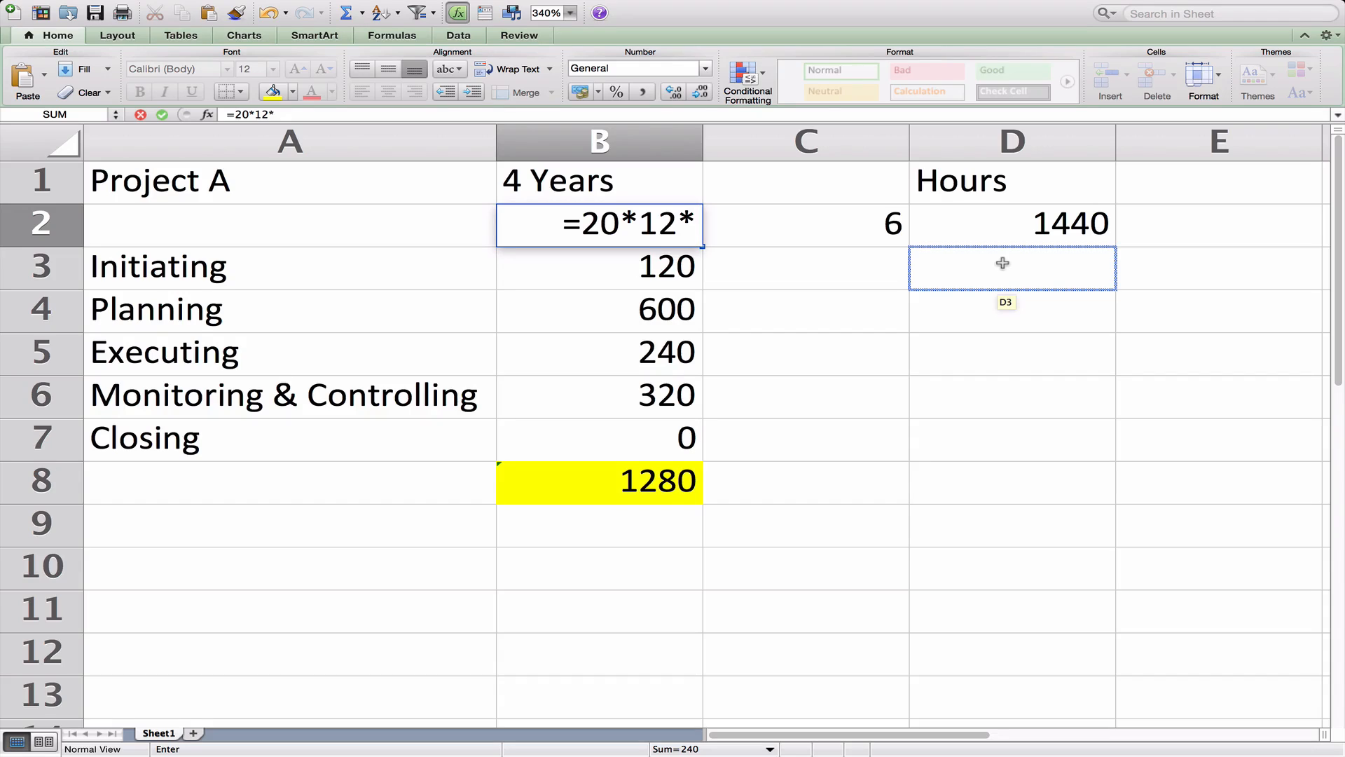
type("4")
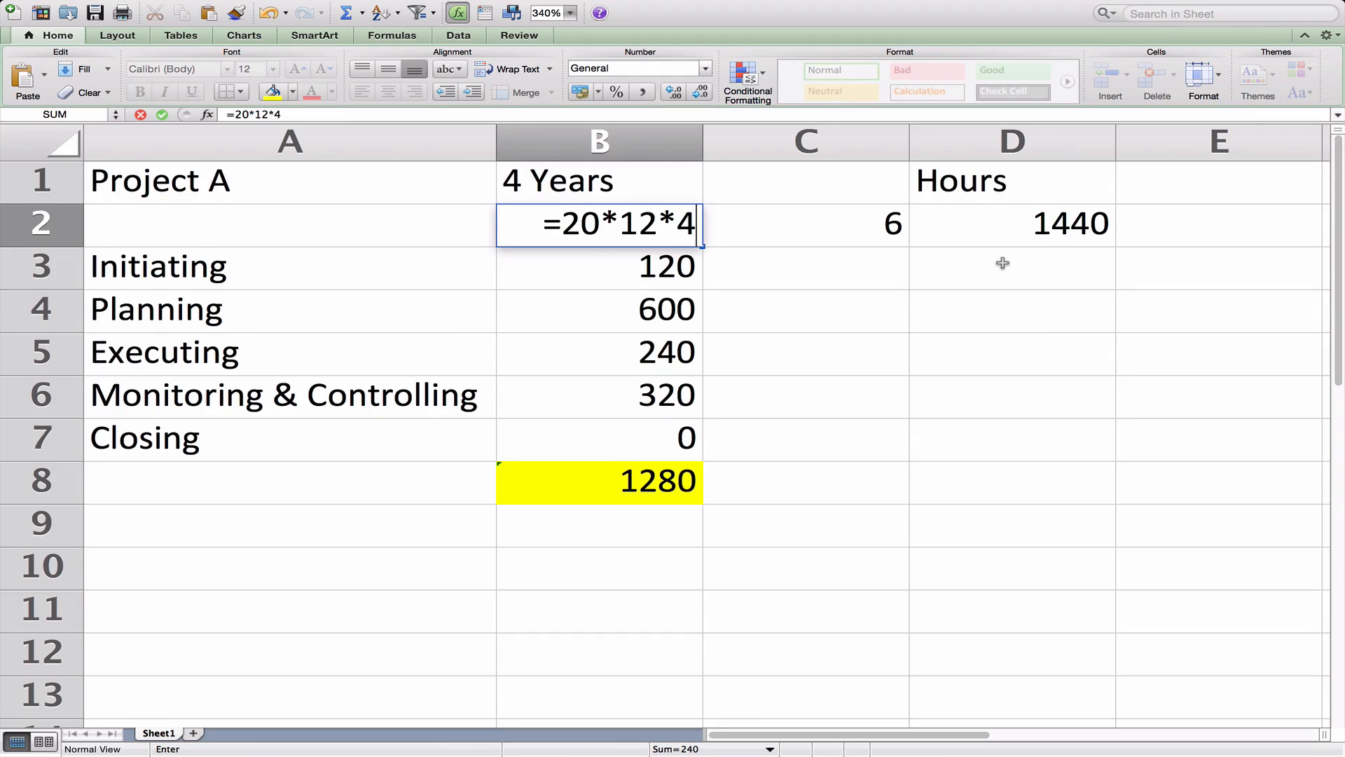
key("Return")
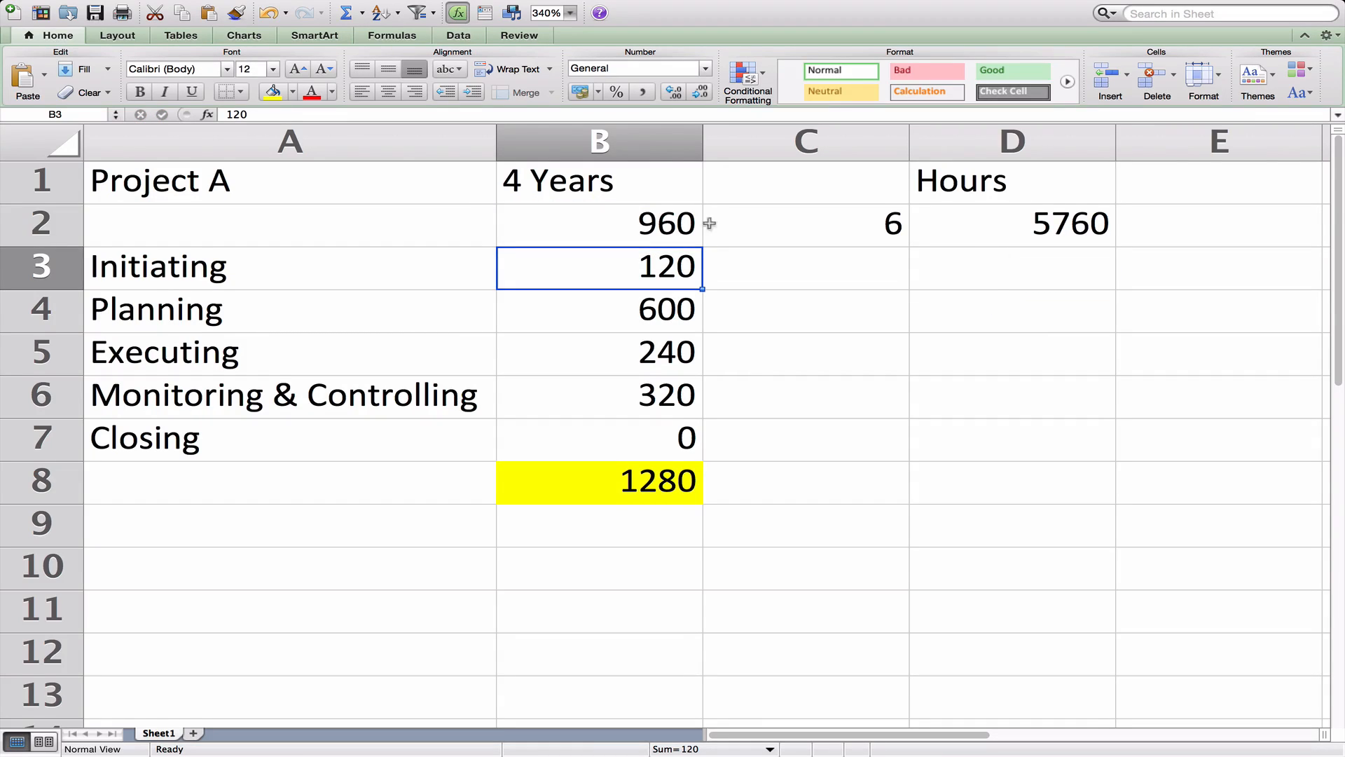
left_click(671, 223)
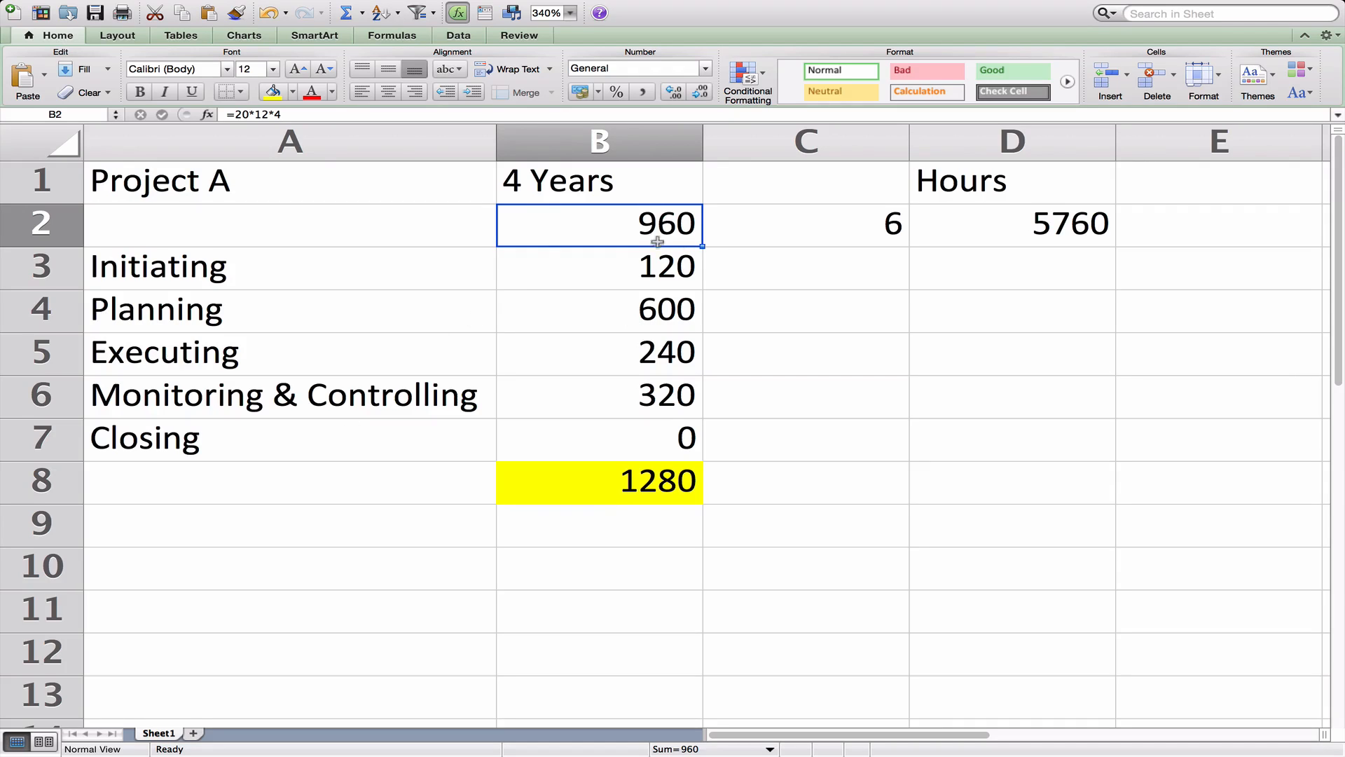
right_click(43, 277)
Insert a blank row above the domain list and set the C2 multiplier to 5.
left_click(149, 355)
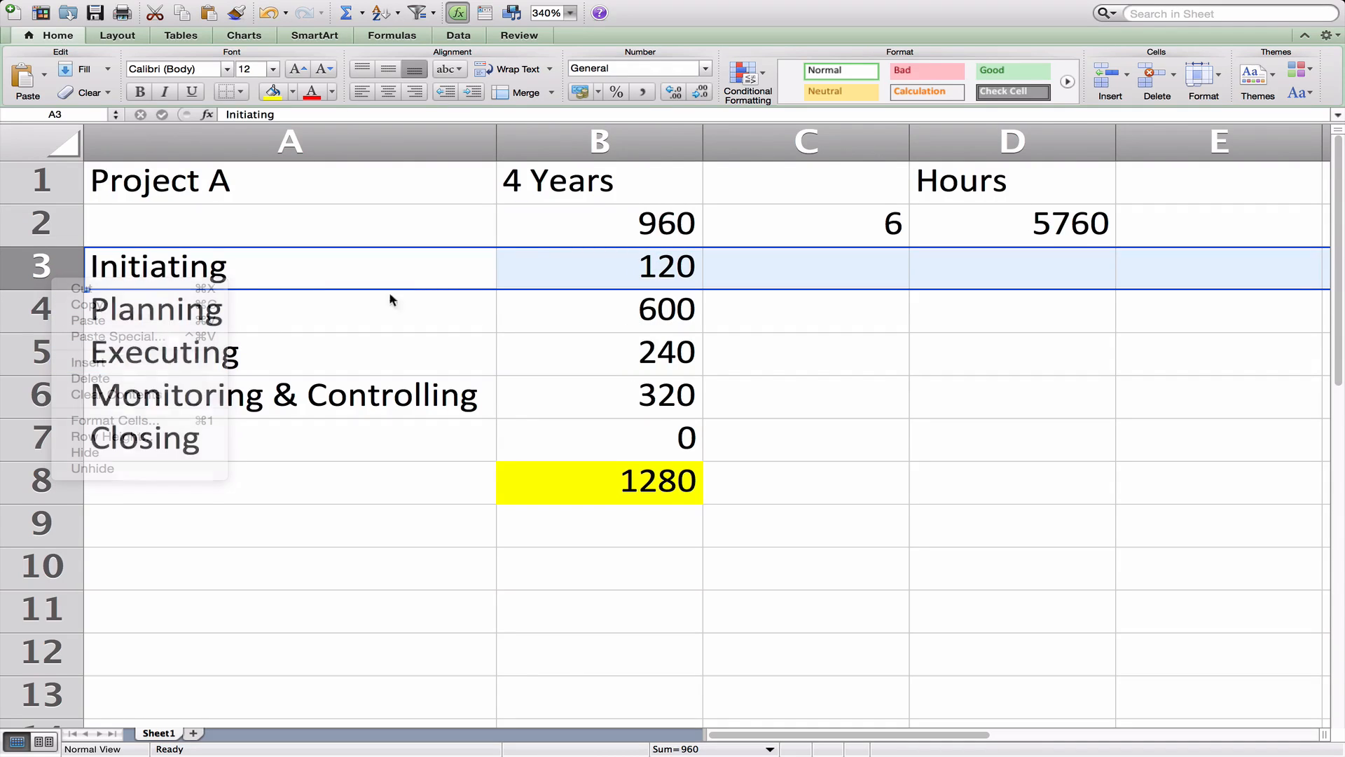
left_click(659, 219)
left_click(855, 231)
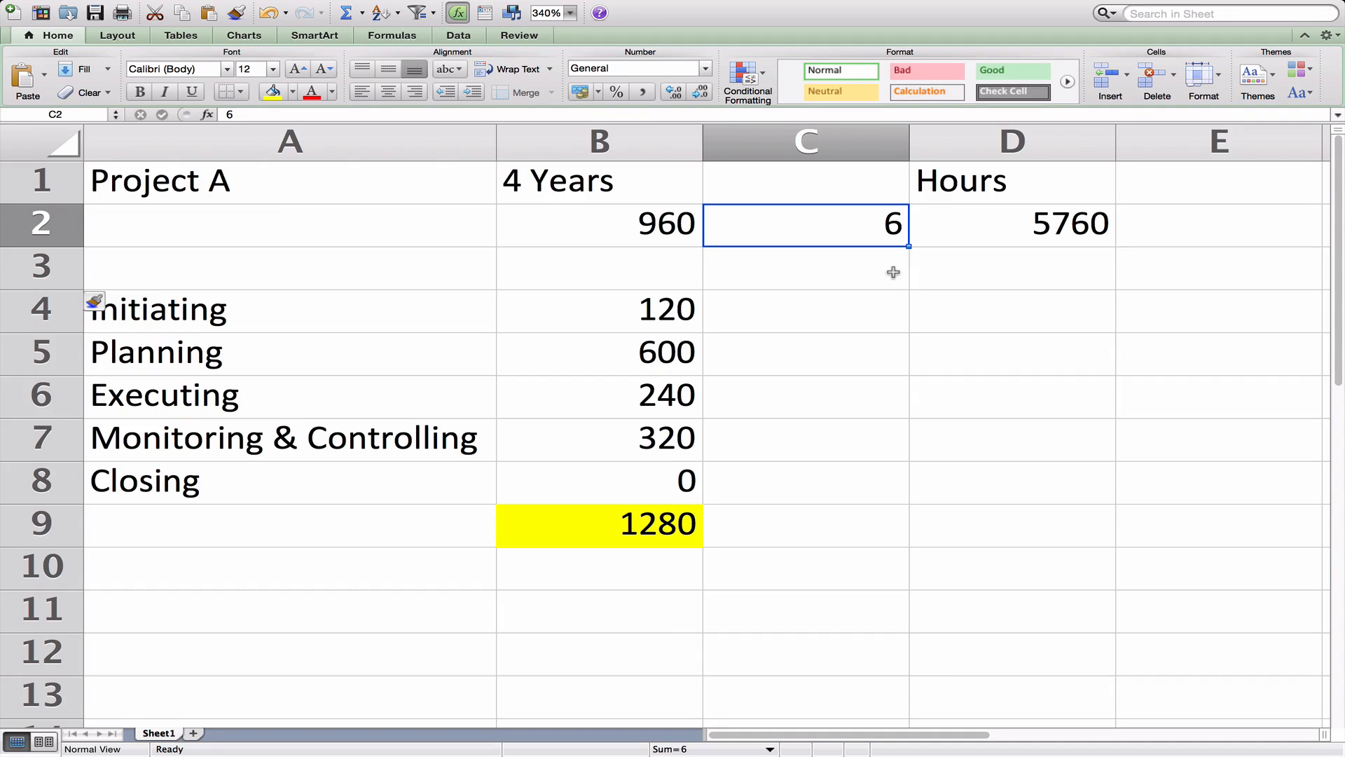
type("4")
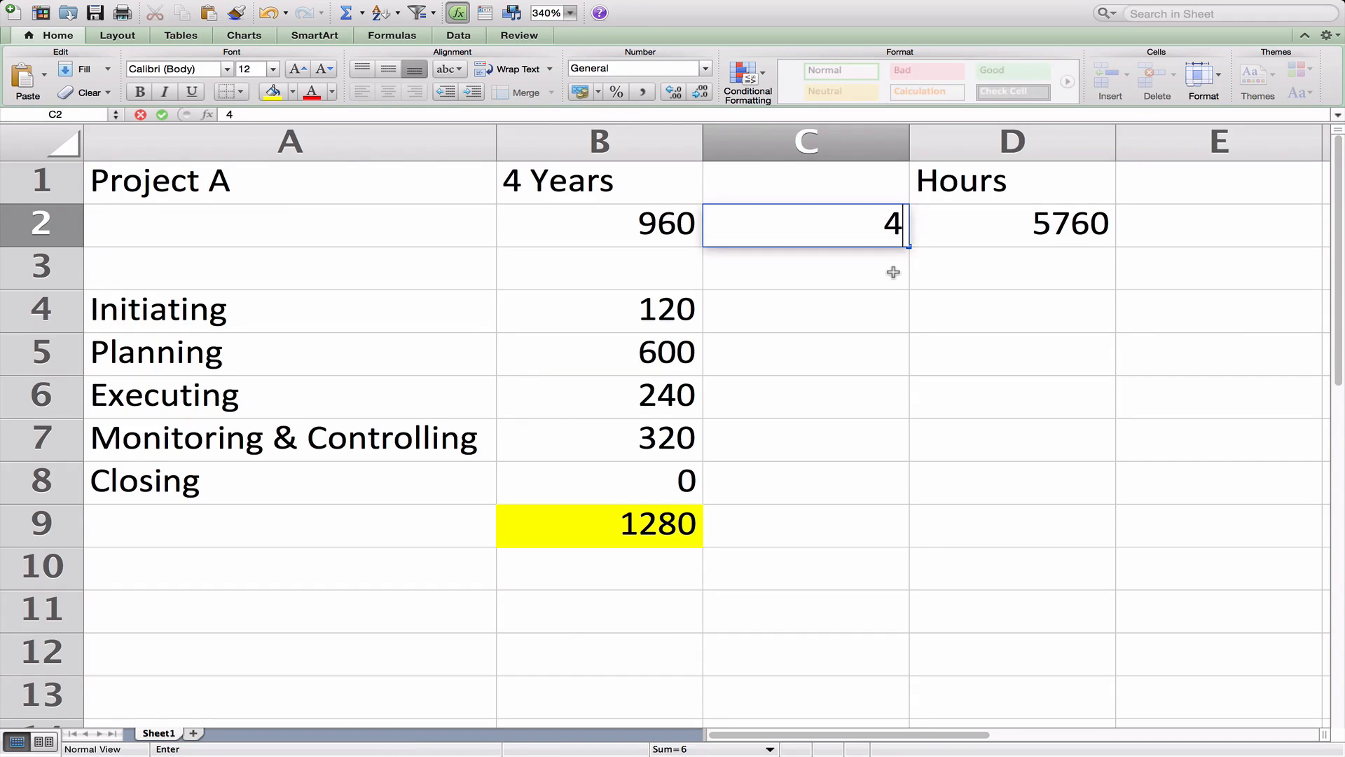
key("Tab")
left_click(879, 232)
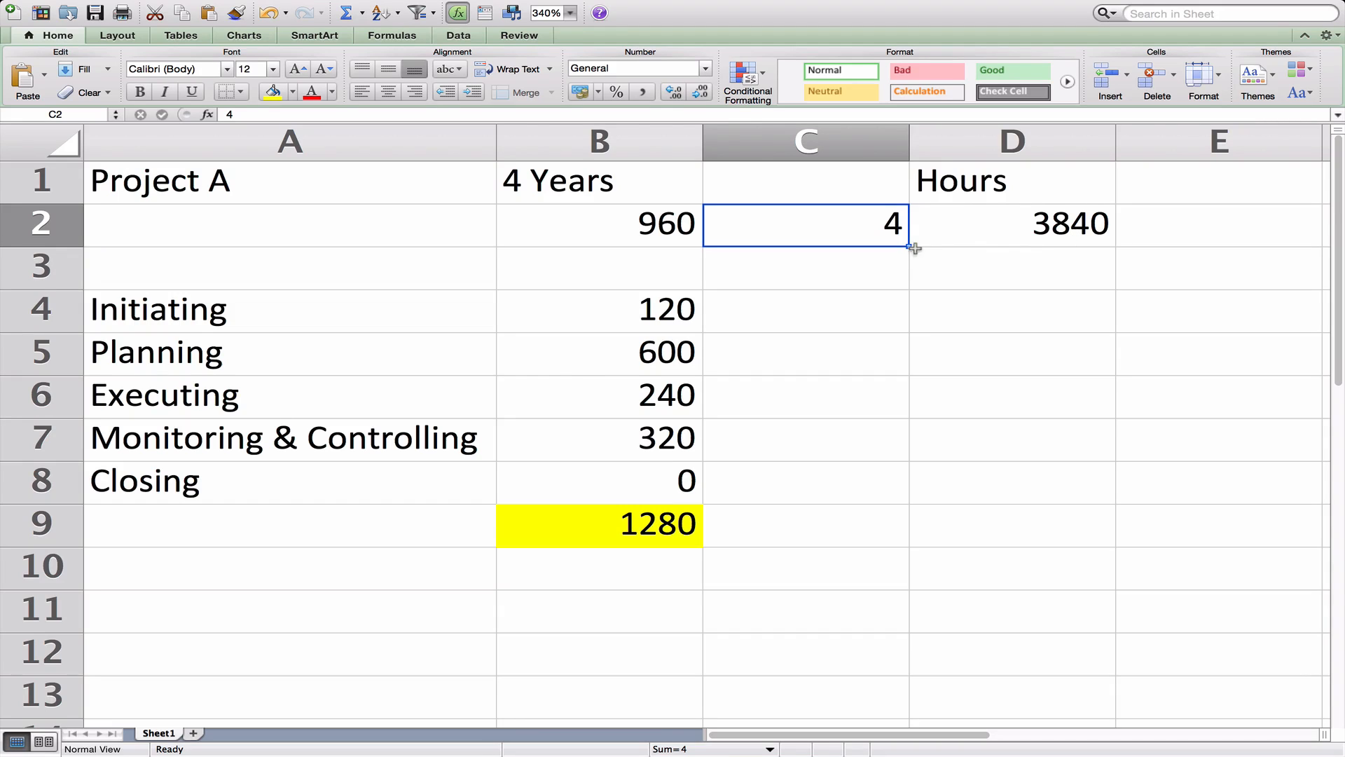
type("5")
key("Tab")
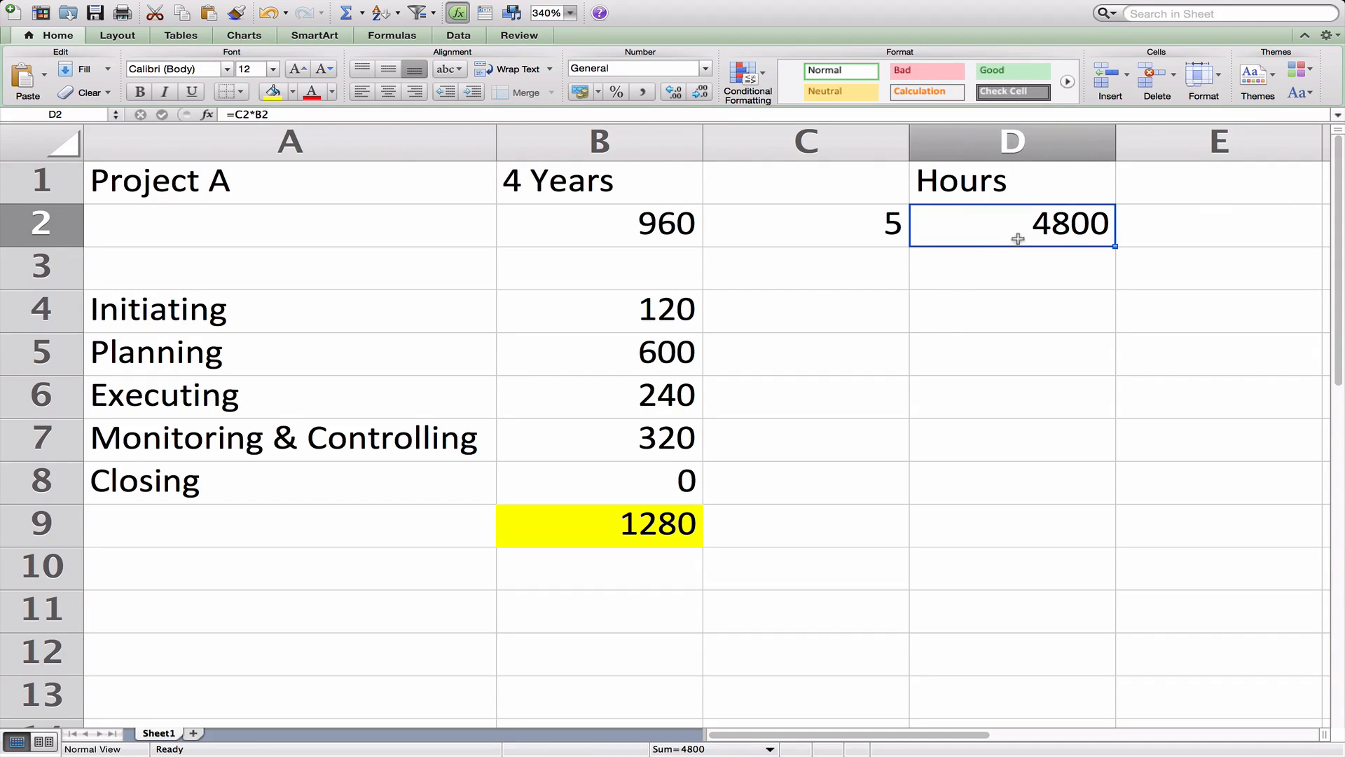
Check the B2 and D2 formulas behind the 4800-hour total.
left_click(652, 319)
left_click(1051, 238)
left_click(605, 226)
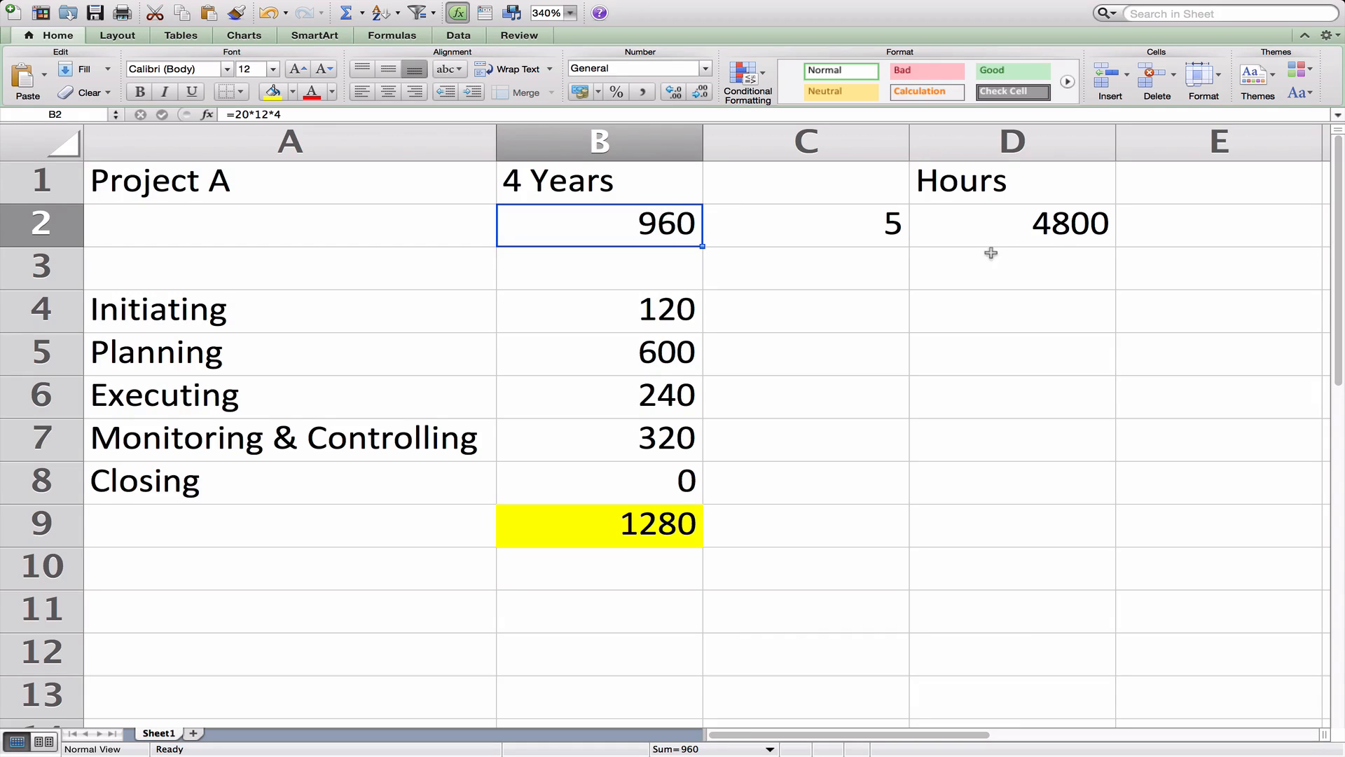
left_click(1046, 237)
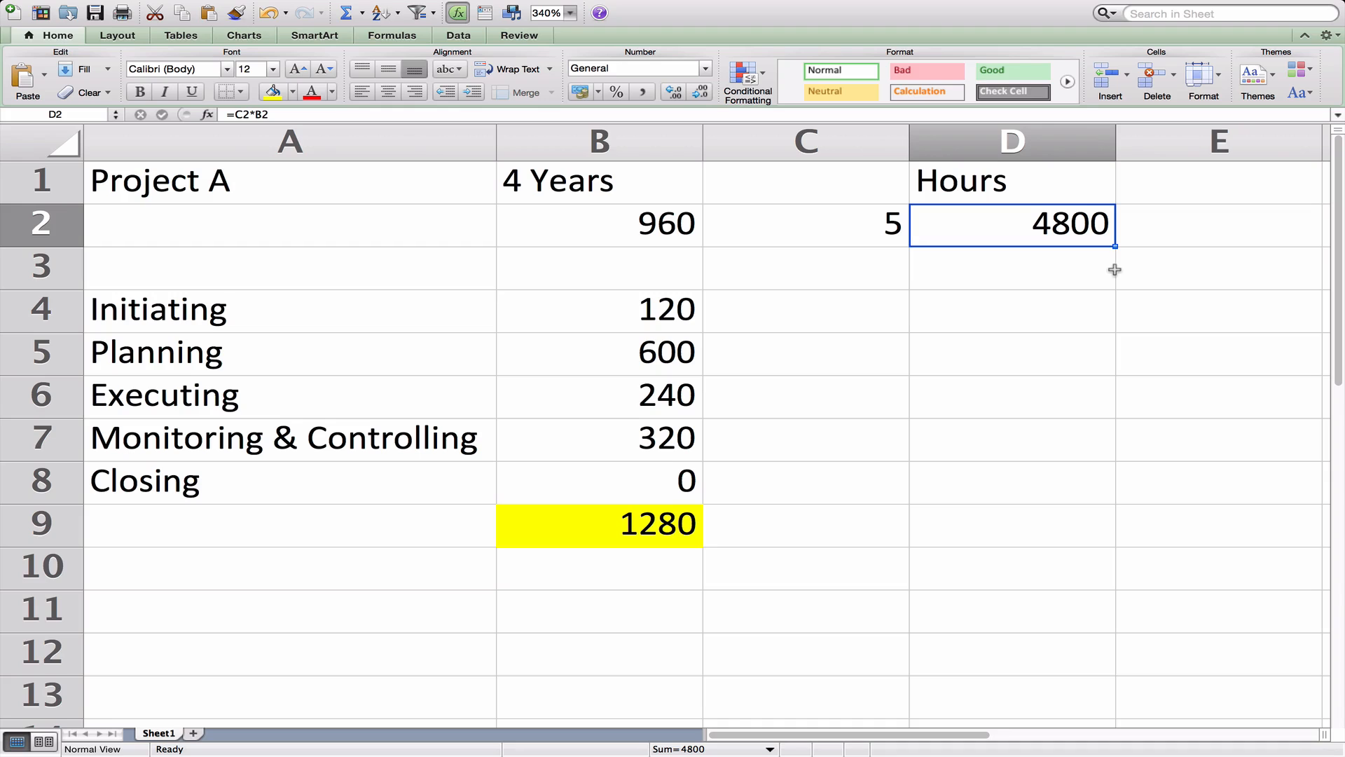
left_click(649, 314)
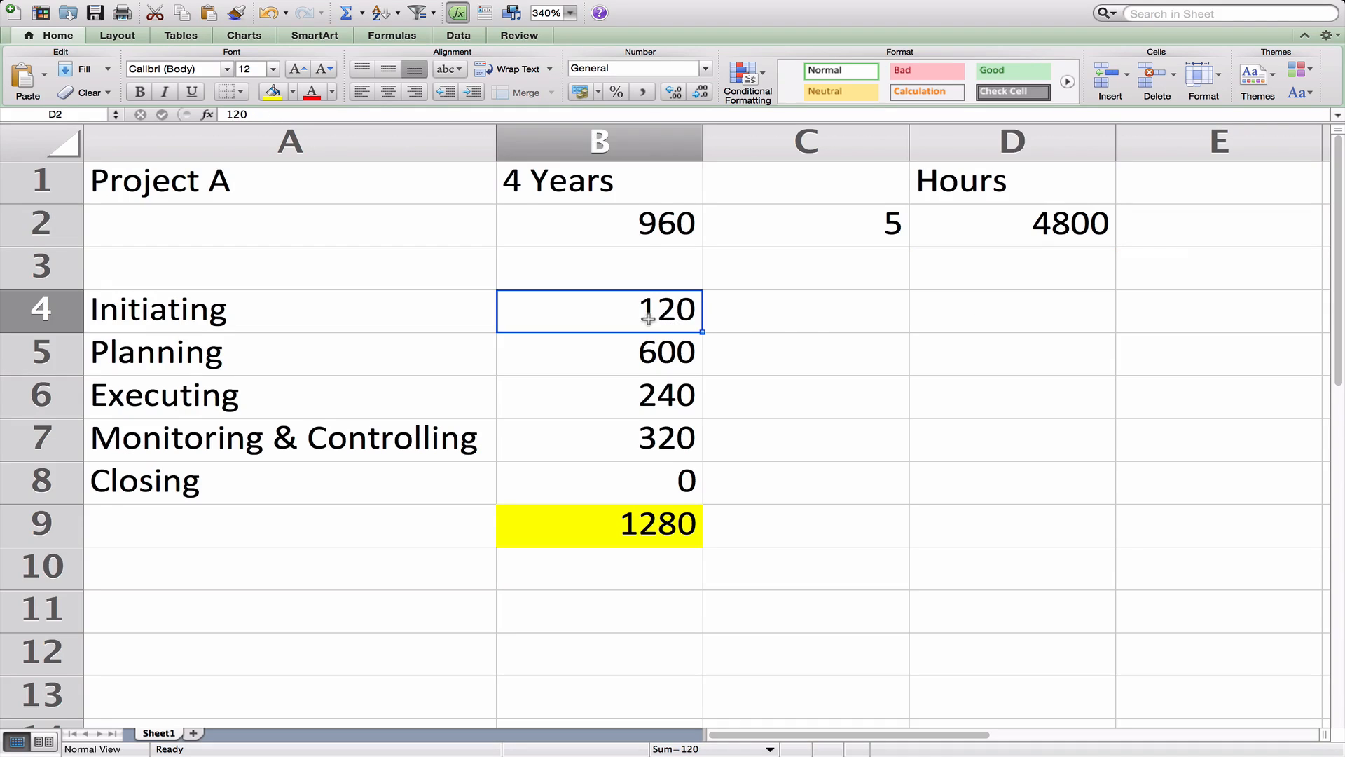
left_click(1062, 224)
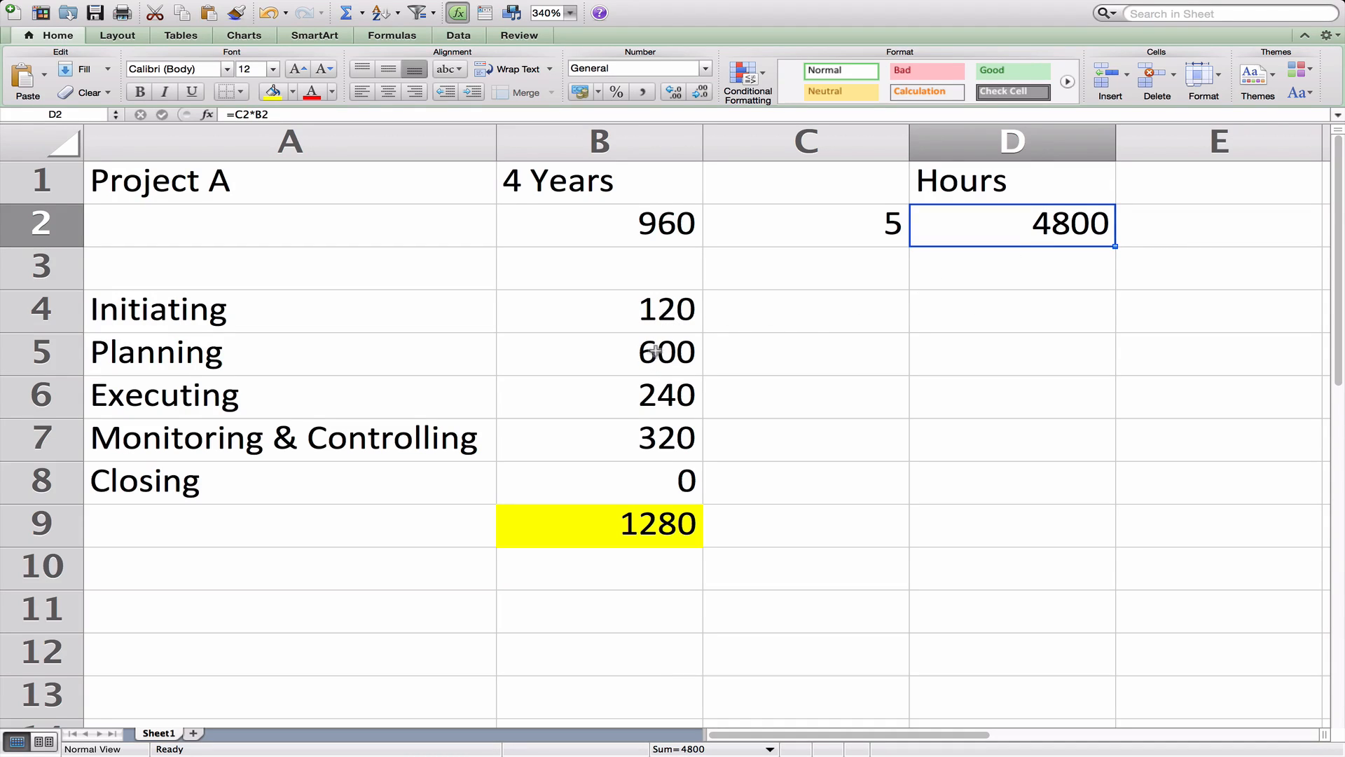
left_click(674, 298)
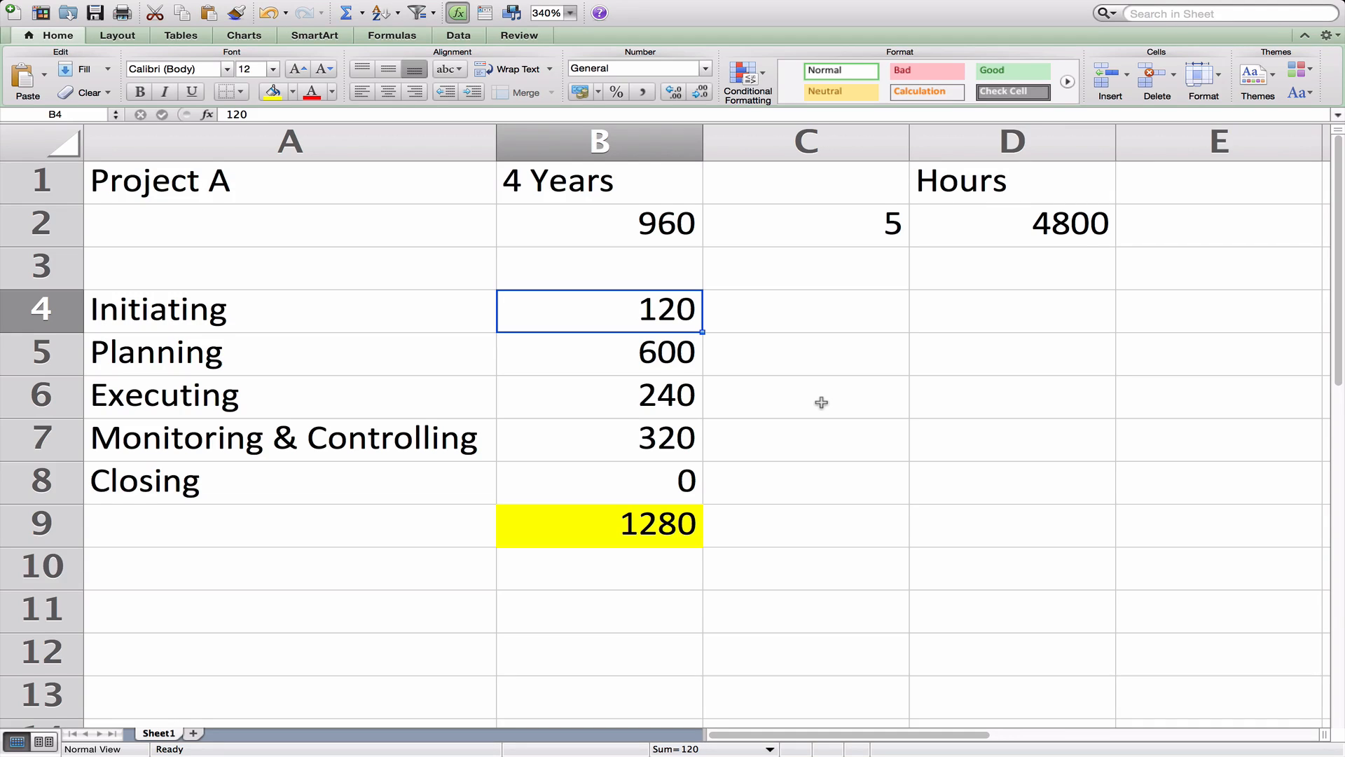
Enter domain hours 400, 1200, 1800, 1200 and 200 in B4:B8.
type("400")
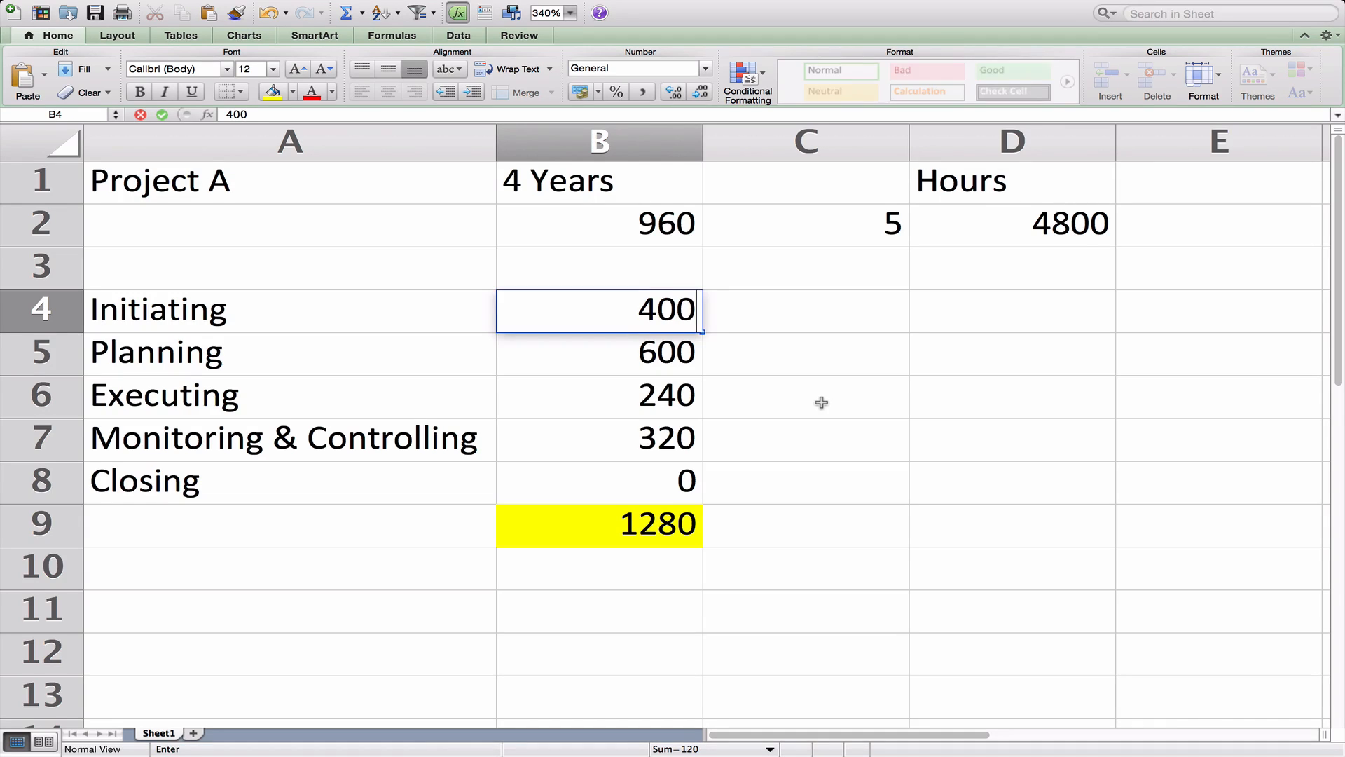
key("Return")
type("1200")
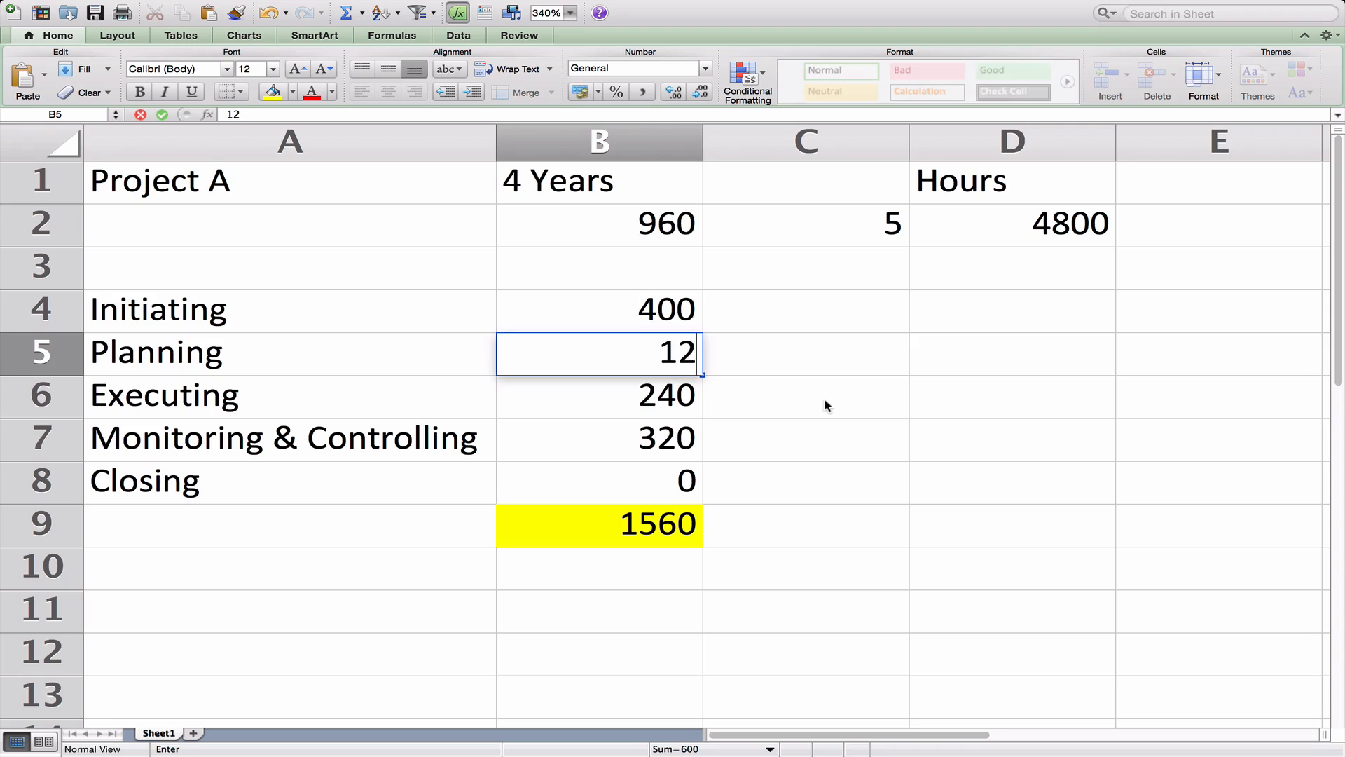
key("Return")
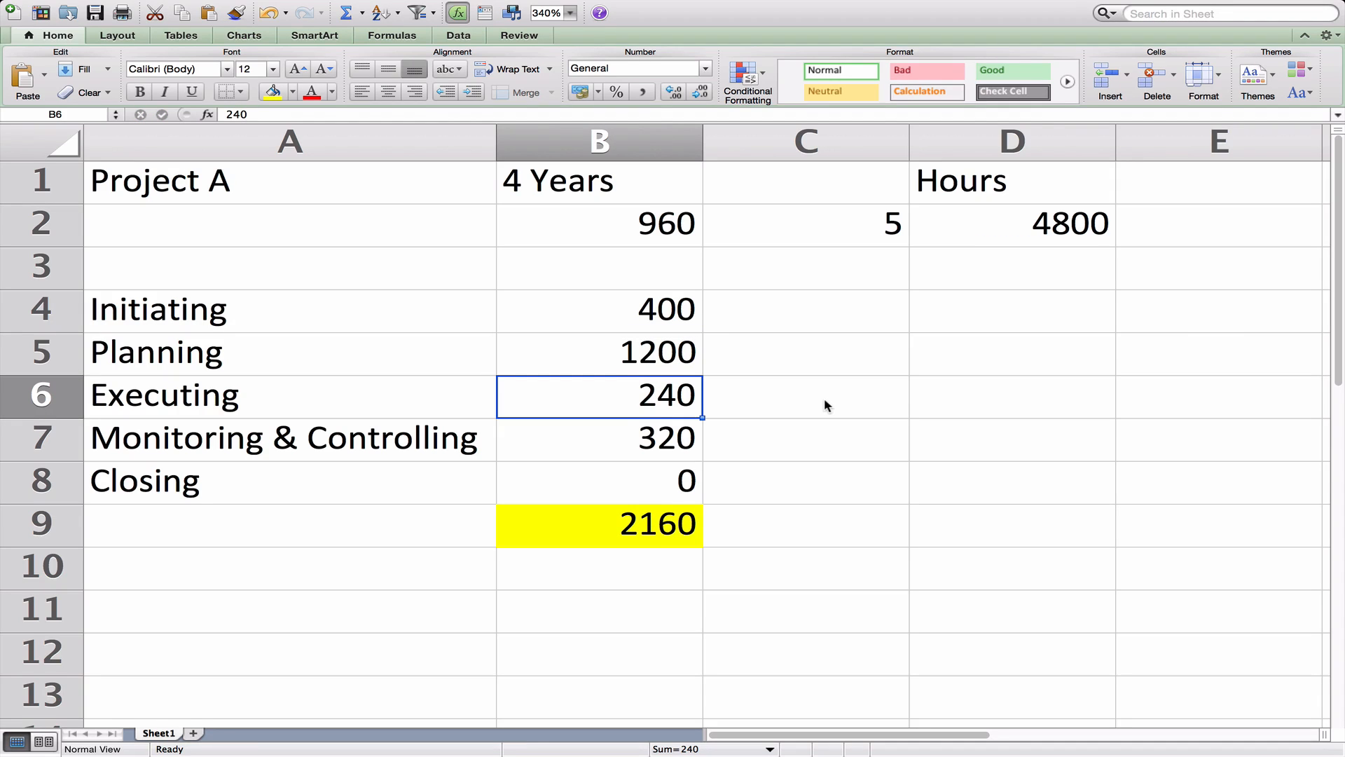
type("2000")
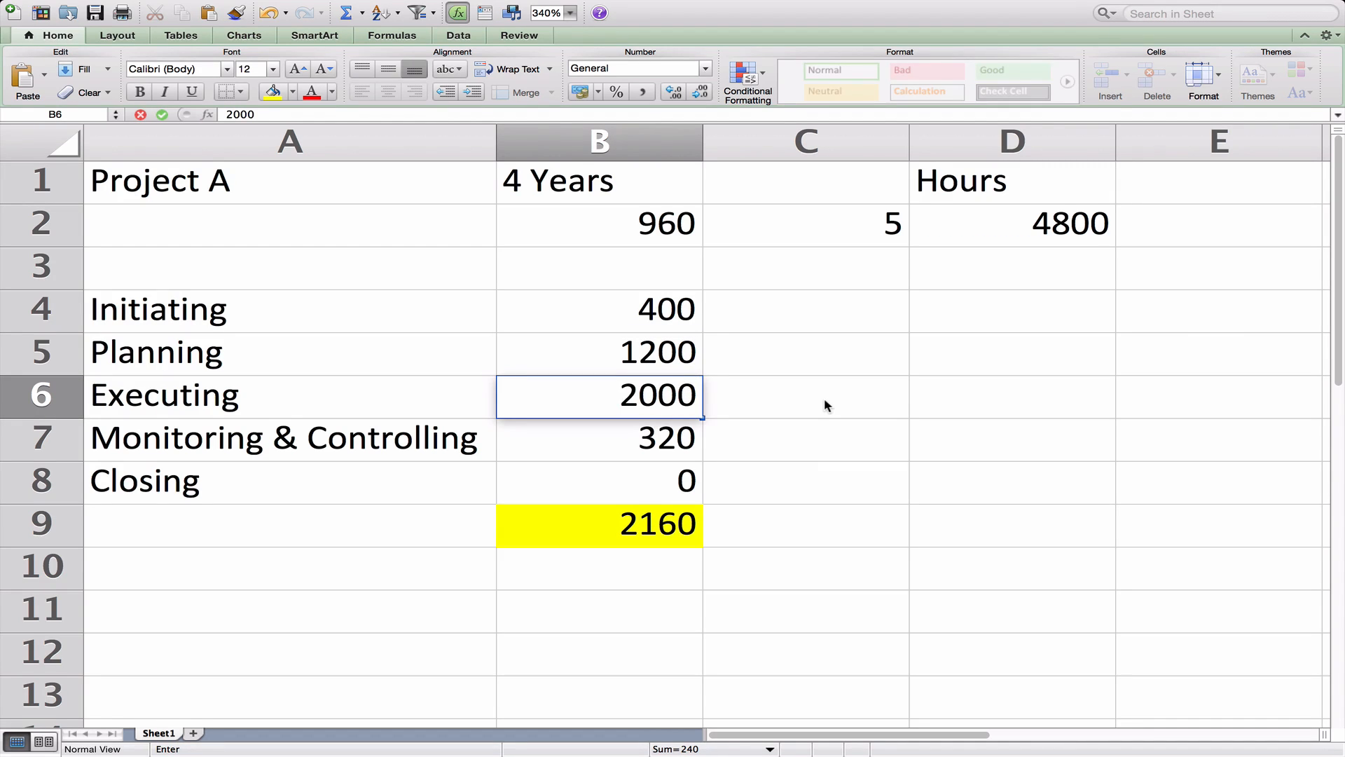
key("Return")
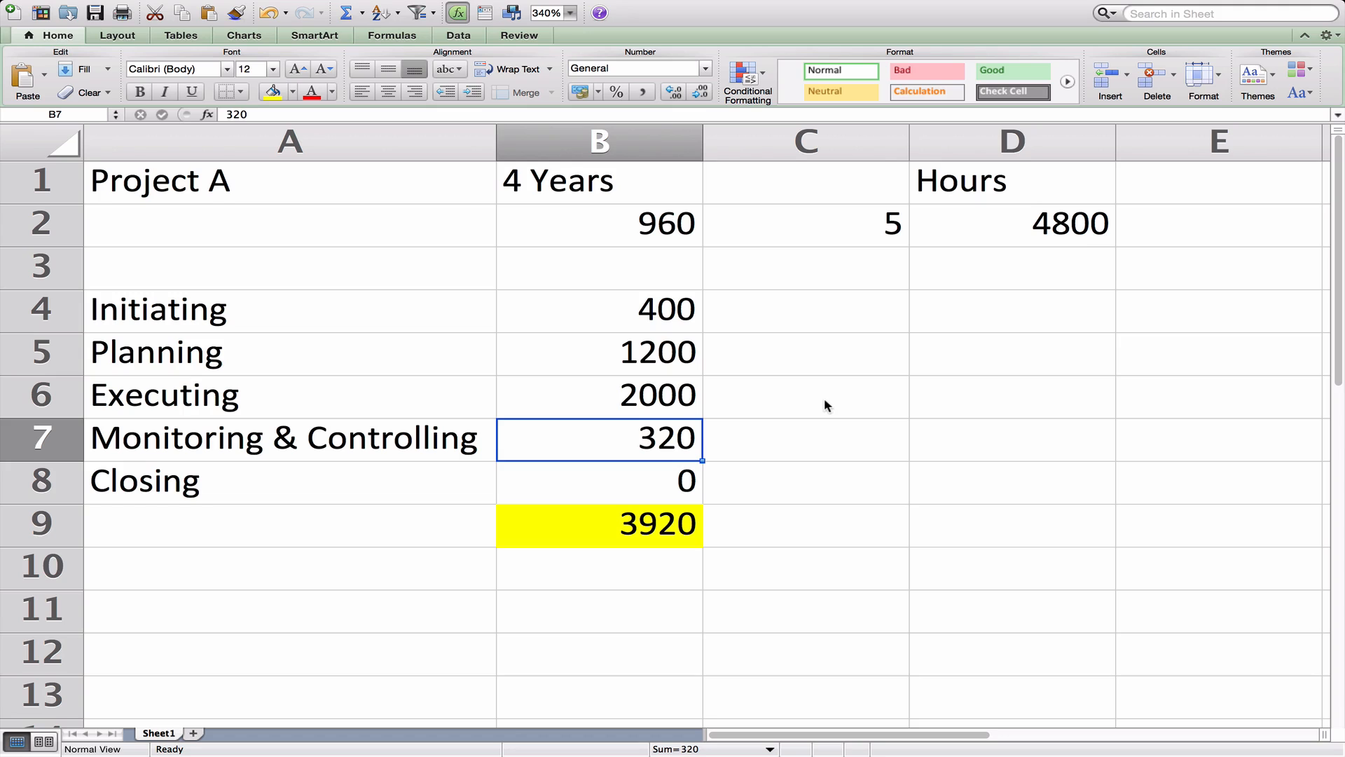
type("300")
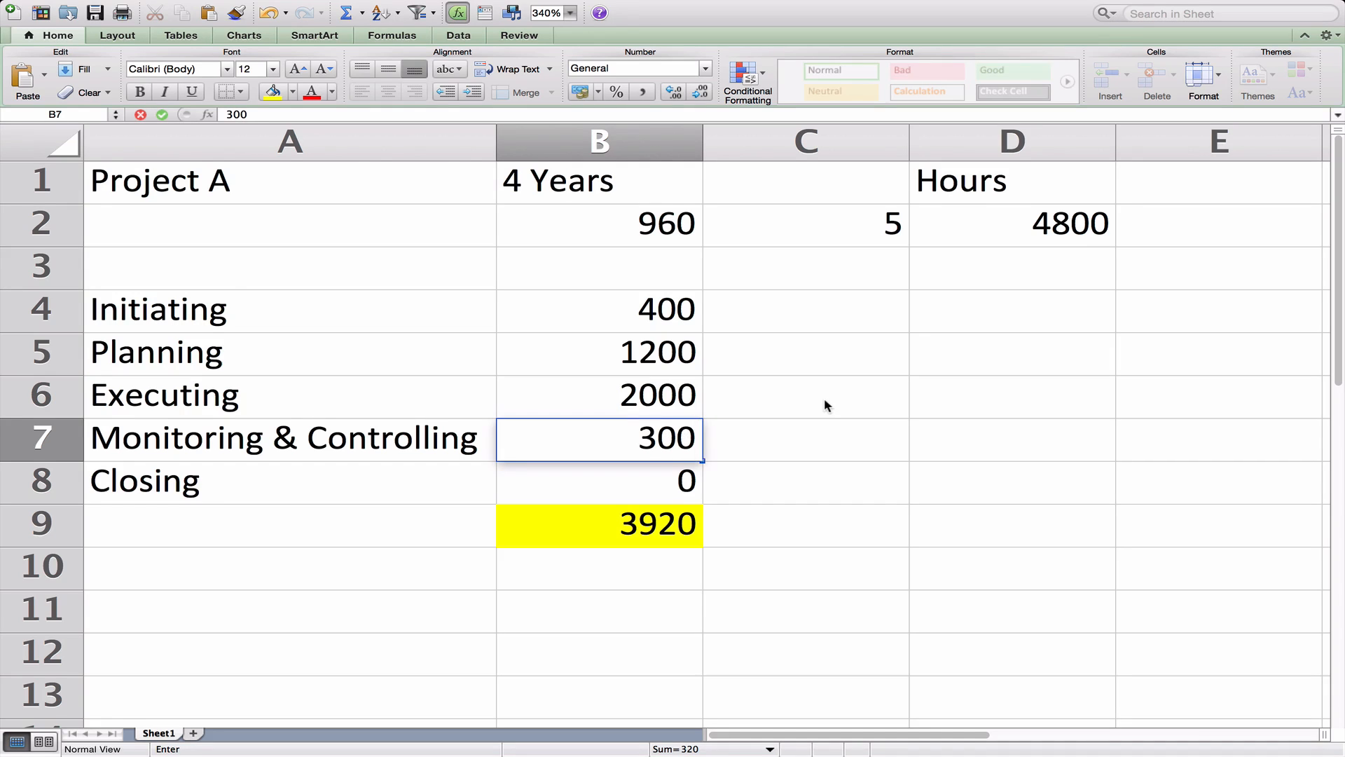
key("BackSpace")
key("BackSpace")
key("BackSpace")
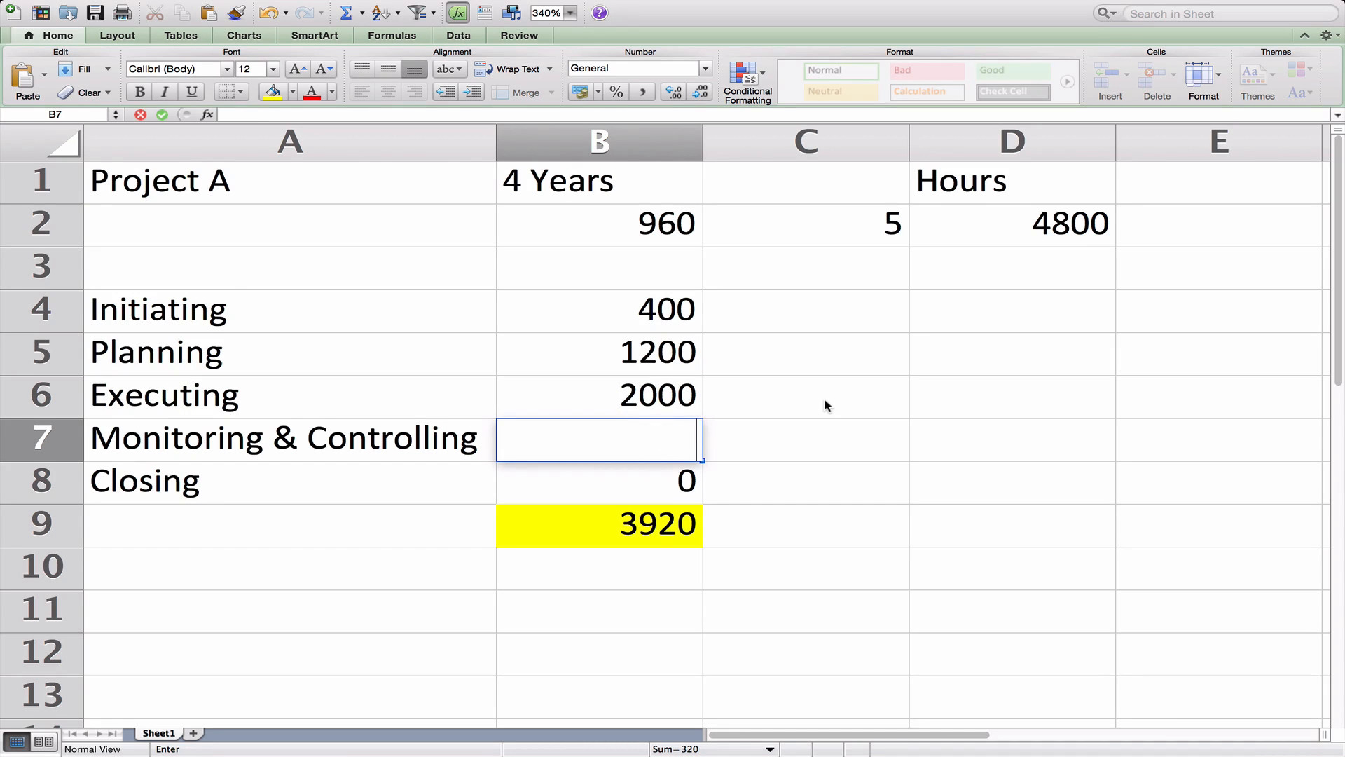
type("1200")
key("Return")
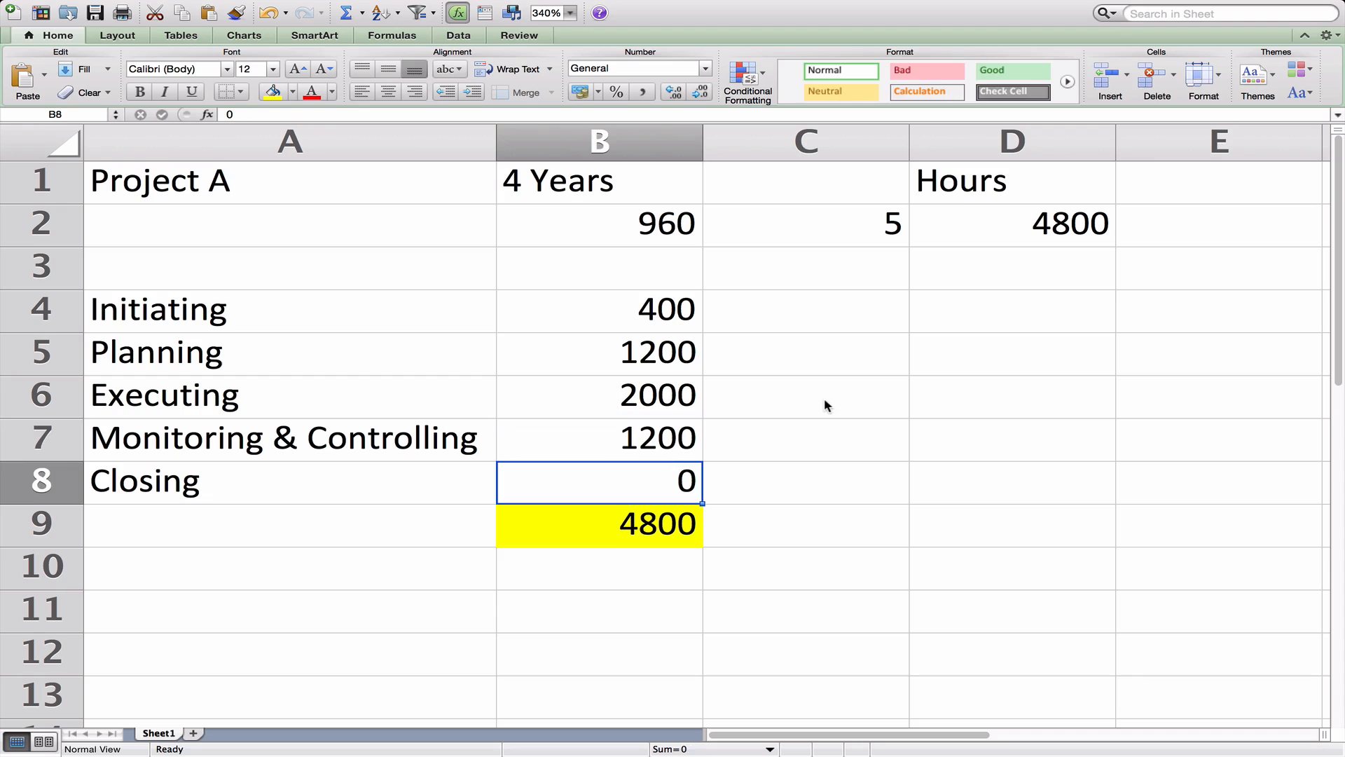
key("Up")
key("Up")
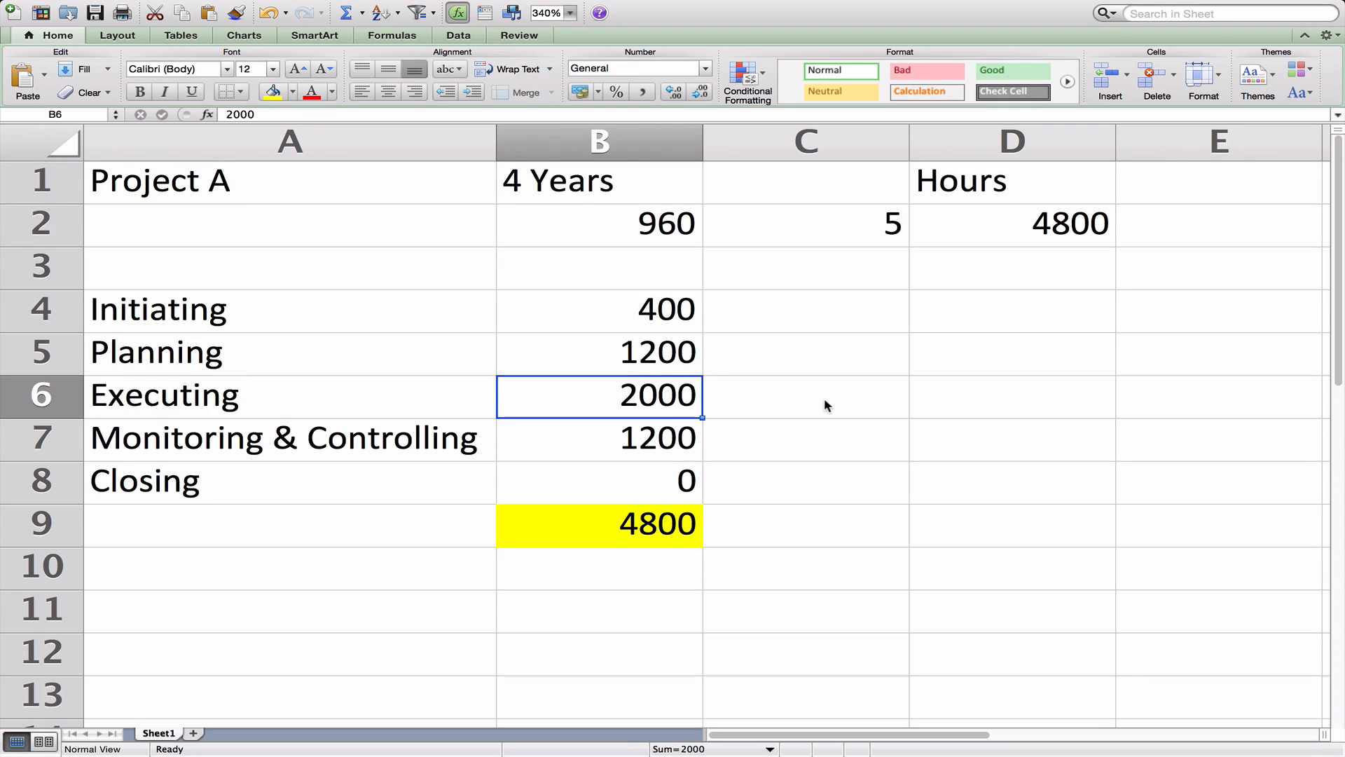
type("1800")
key("Return")
key("Return")
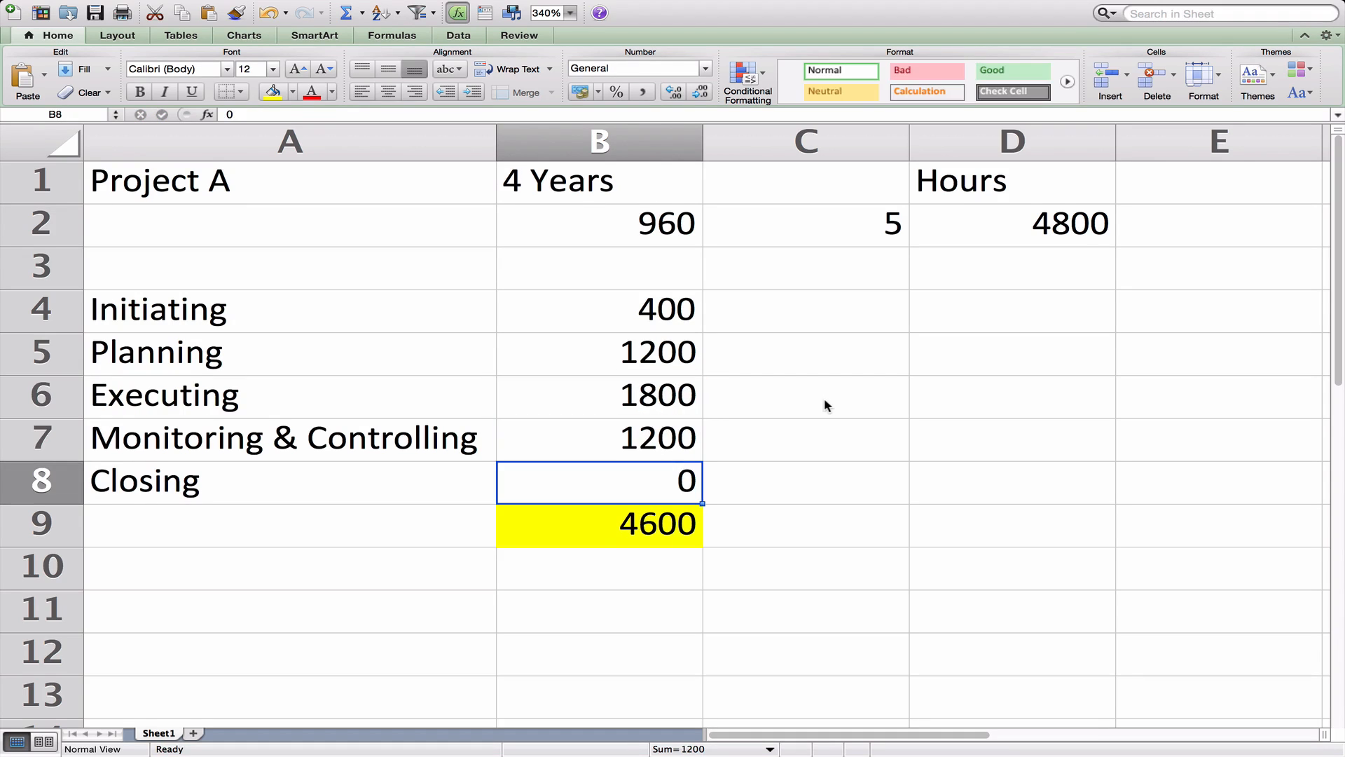
type("200")
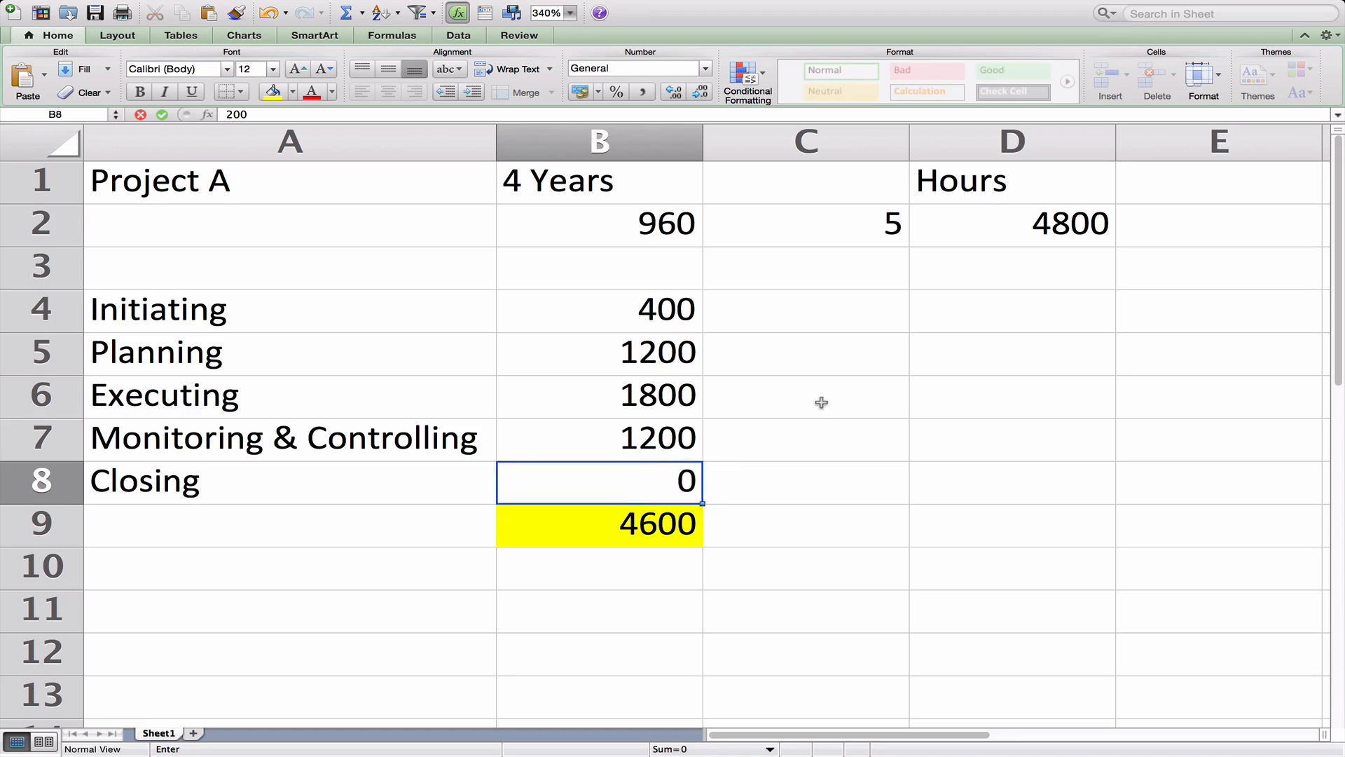
key("Return")
Compare the =SUM(B4:B8) total in B9 with the 4800 figure in D2.
left_click(998, 229)
left_click(673, 522)
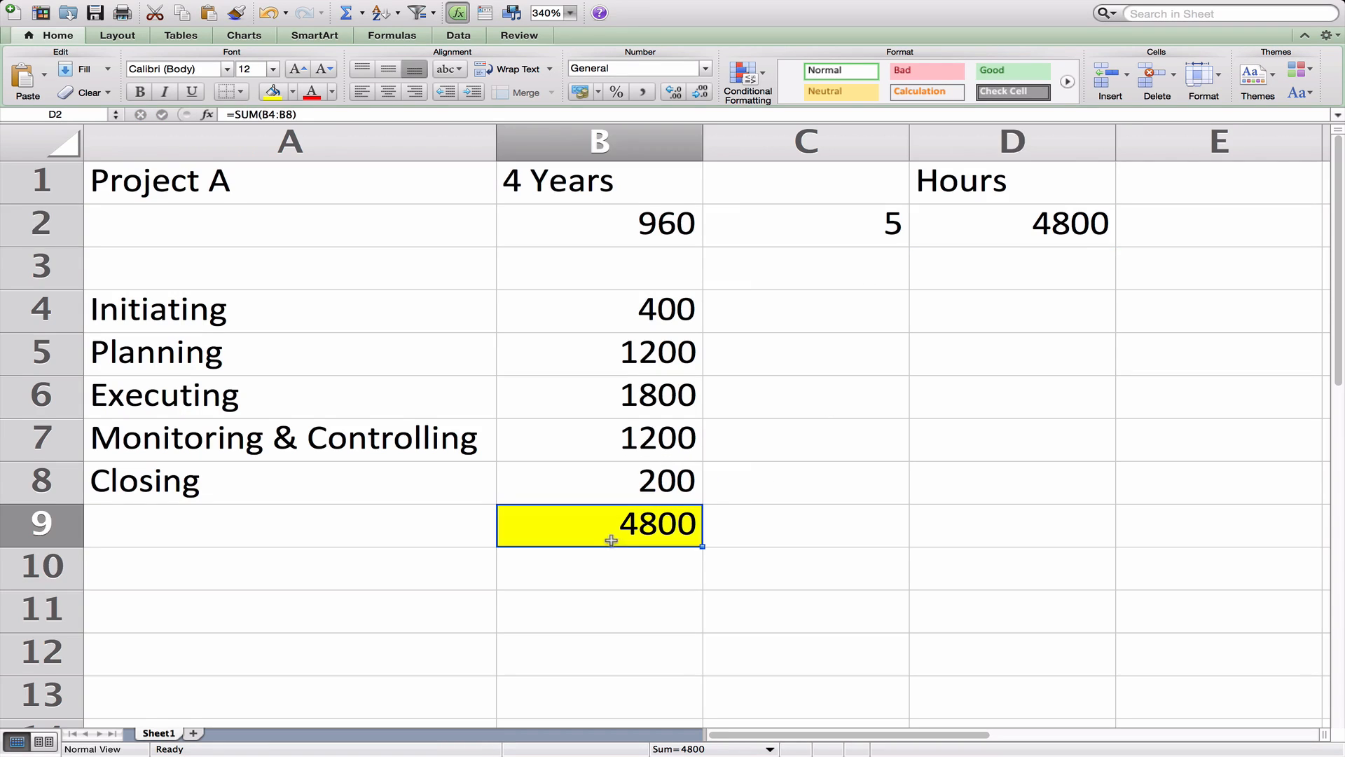
left_click(1054, 216)
left_click(640, 525)
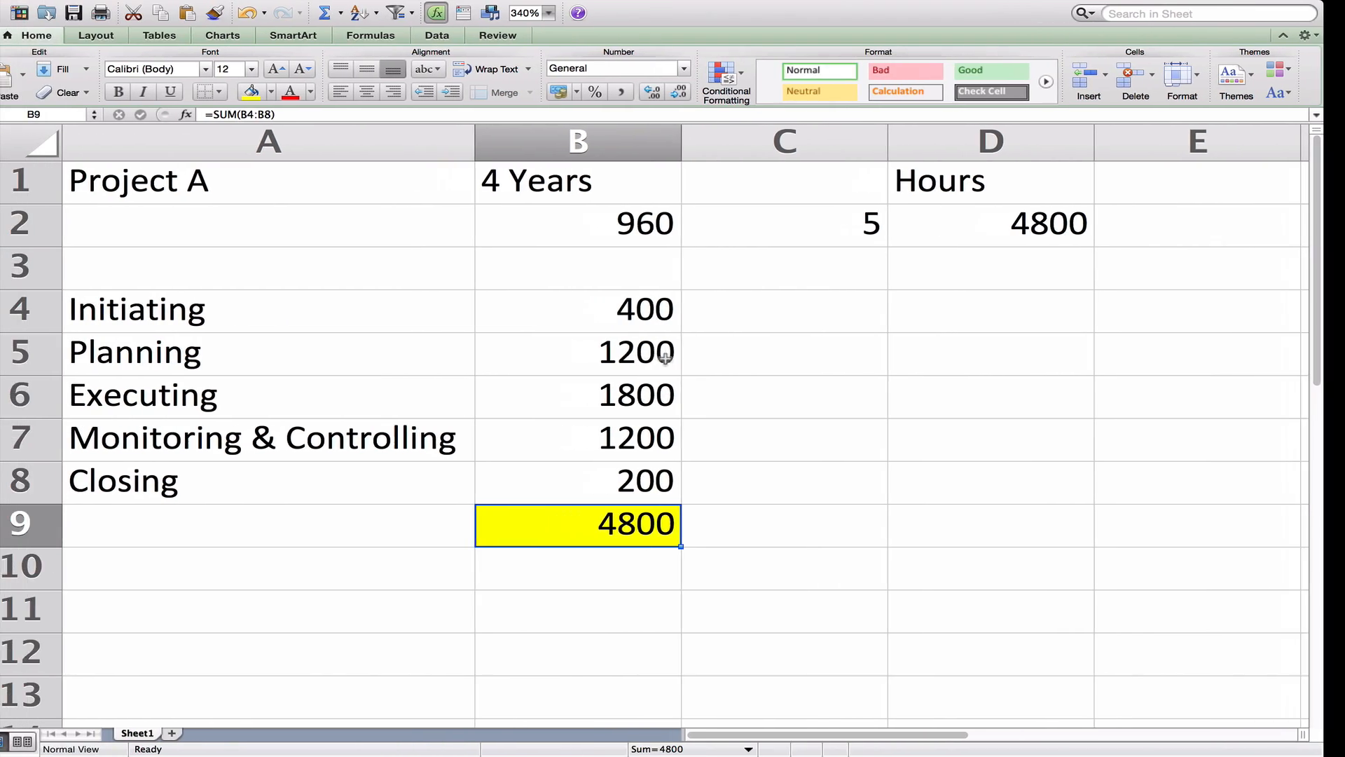
Back in the application, enter 400 Initiating and 1200 Planning hours.
key("ctrl+Left")
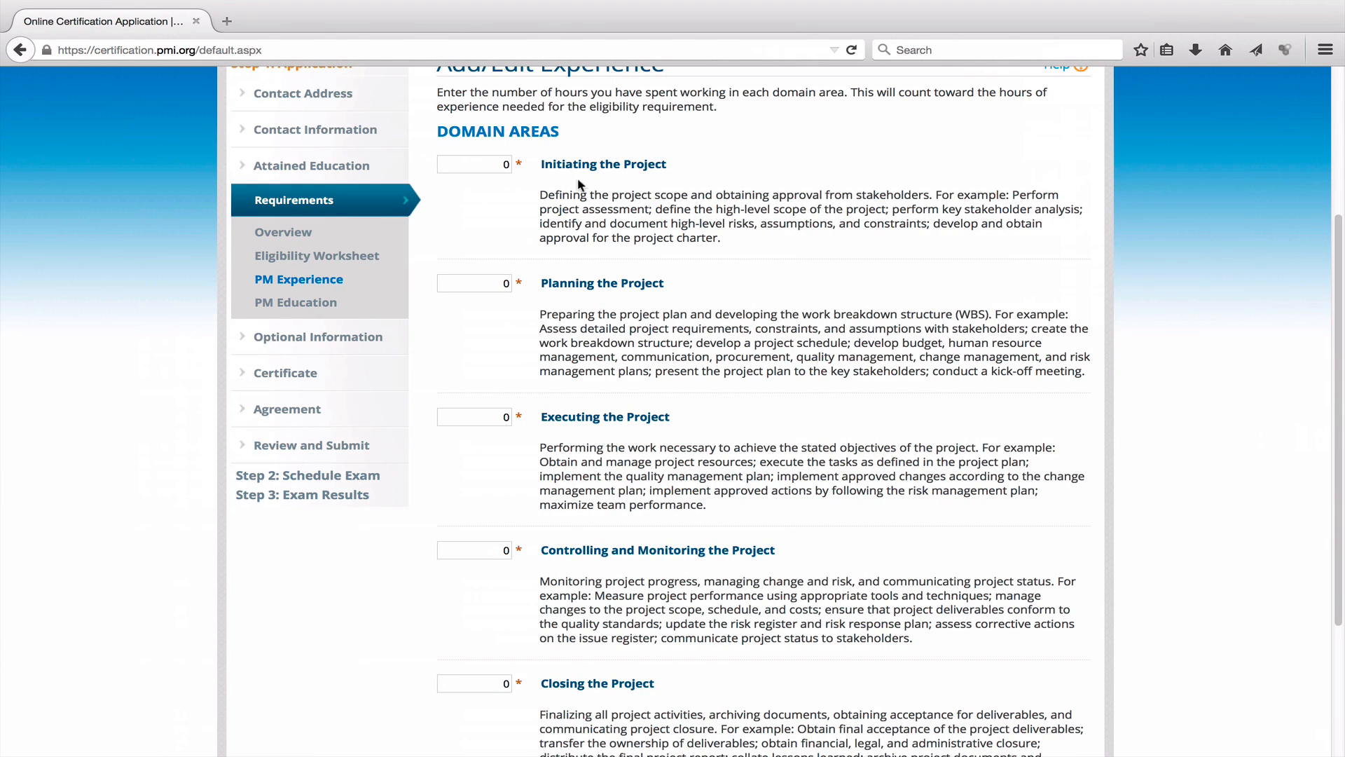
left_click(476, 164)
scroll(552, 261, "up", 2)
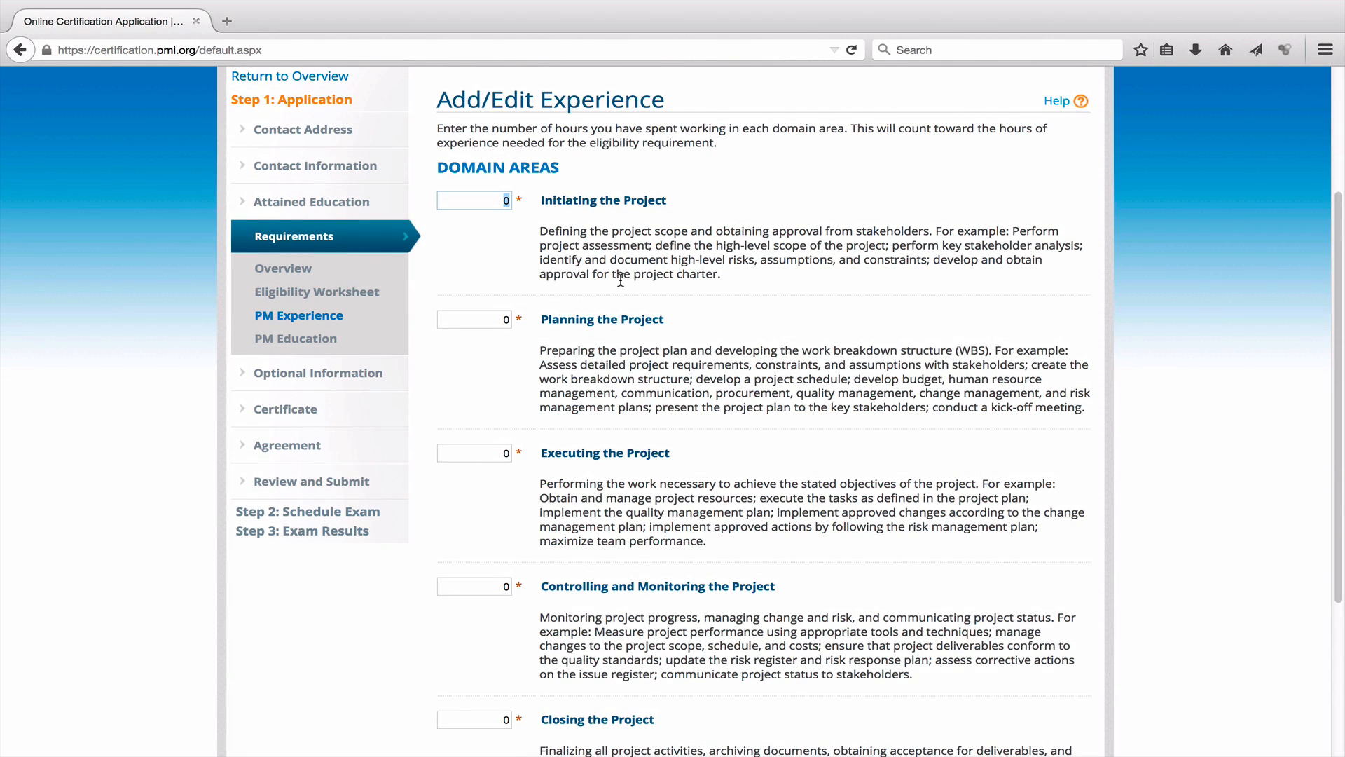
type("400")
left_click(501, 314)
type("1200")
Enter 1800 Executing, 1200 Controlling and Monitoring, and 200 Closing hours.
scroll(498, 410, "down", 3)
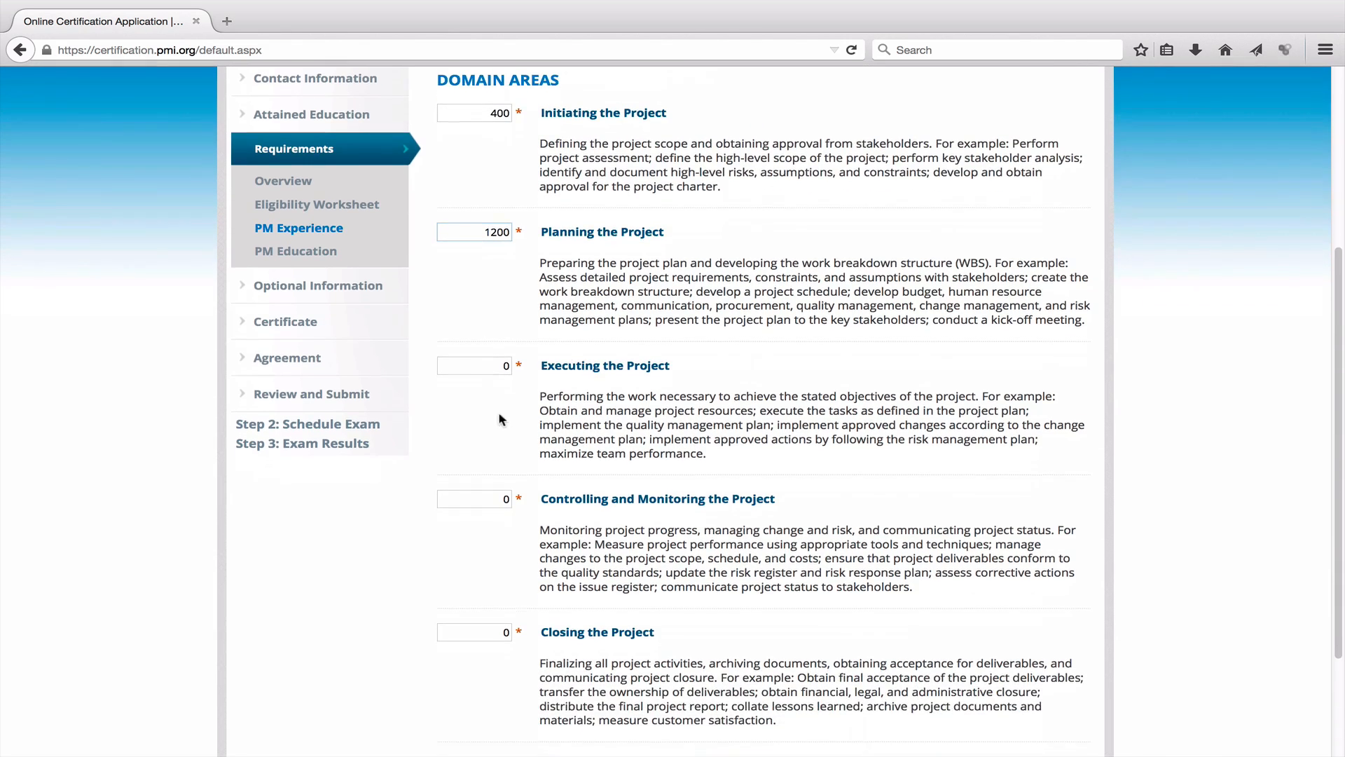
left_click(492, 363)
type("1800")
scroll(527, 501, "down", 1)
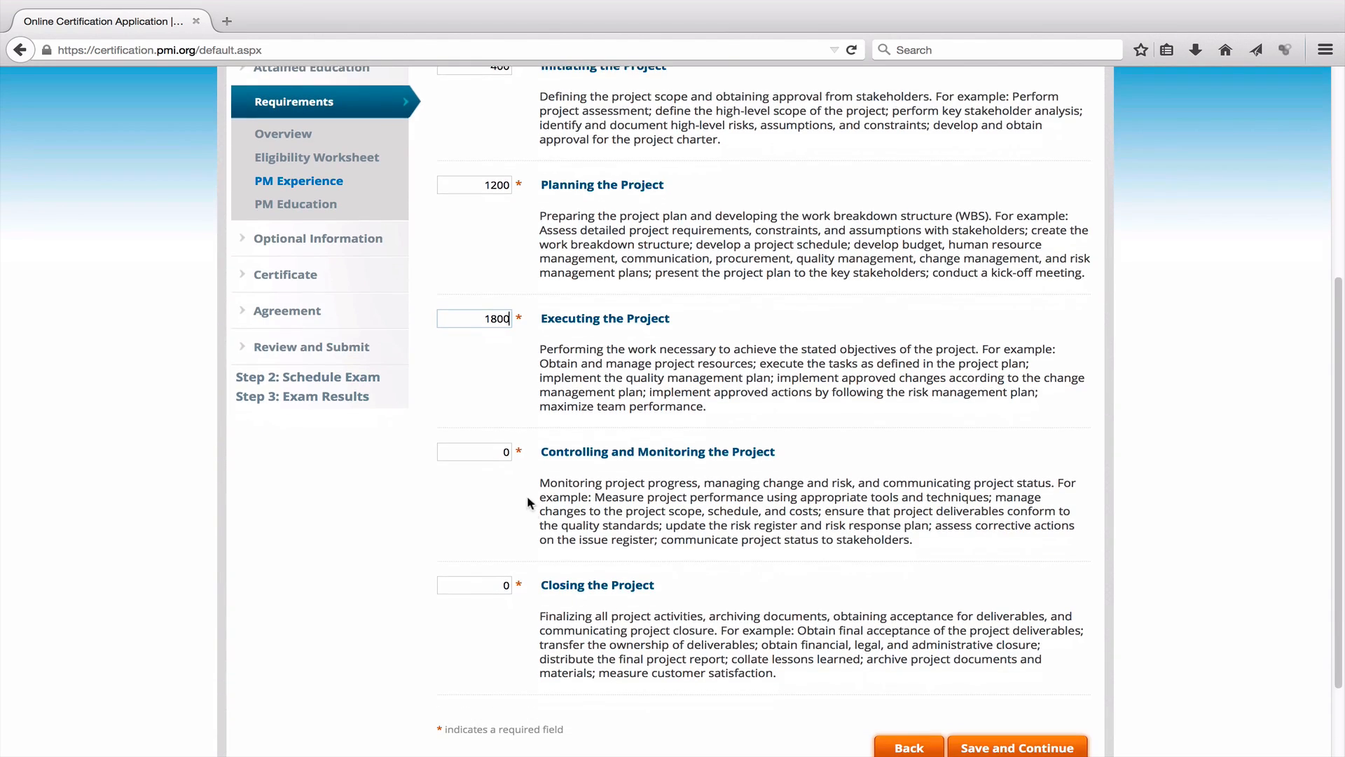
left_click(497, 451)
type("1200")
scroll(535, 530, "down", 1)
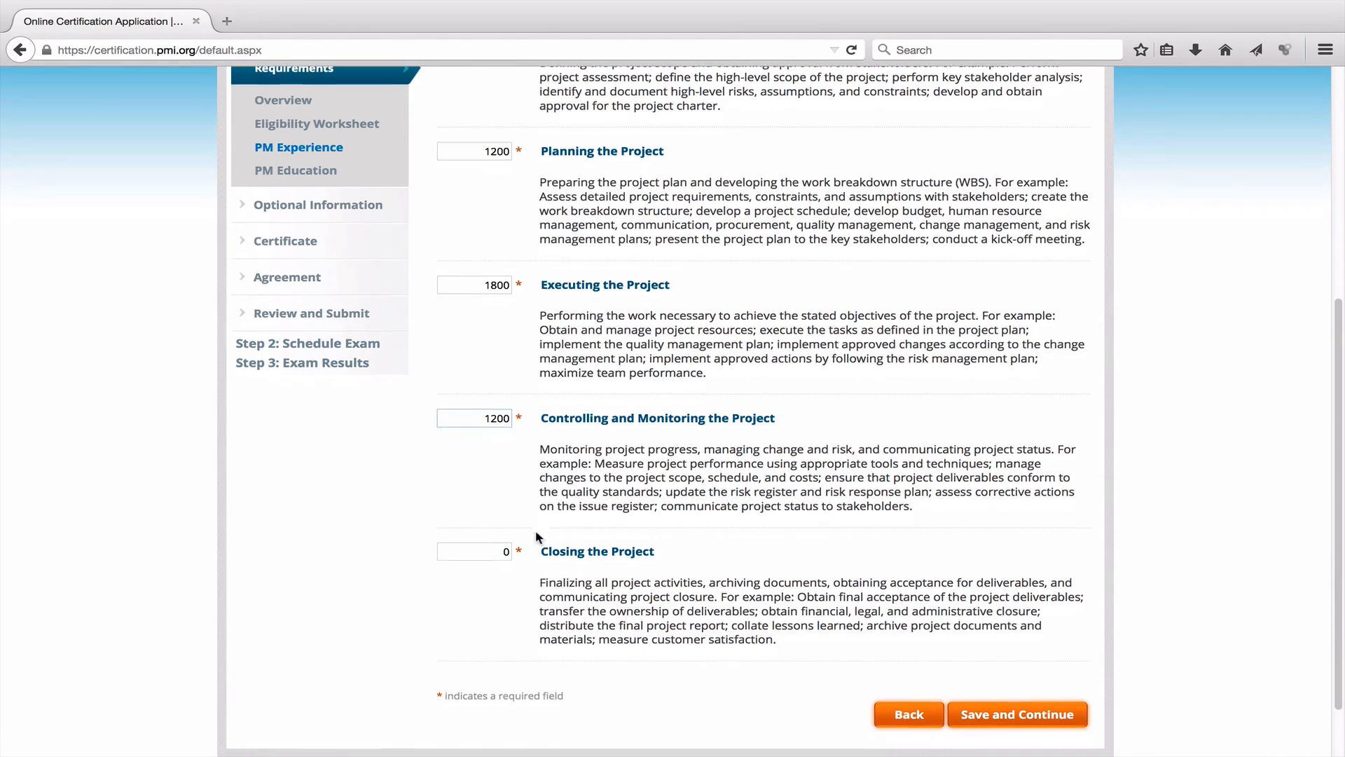
left_click(503, 551)
type("200")
left_click(848, 500)
scroll(844, 460, "up", 5)
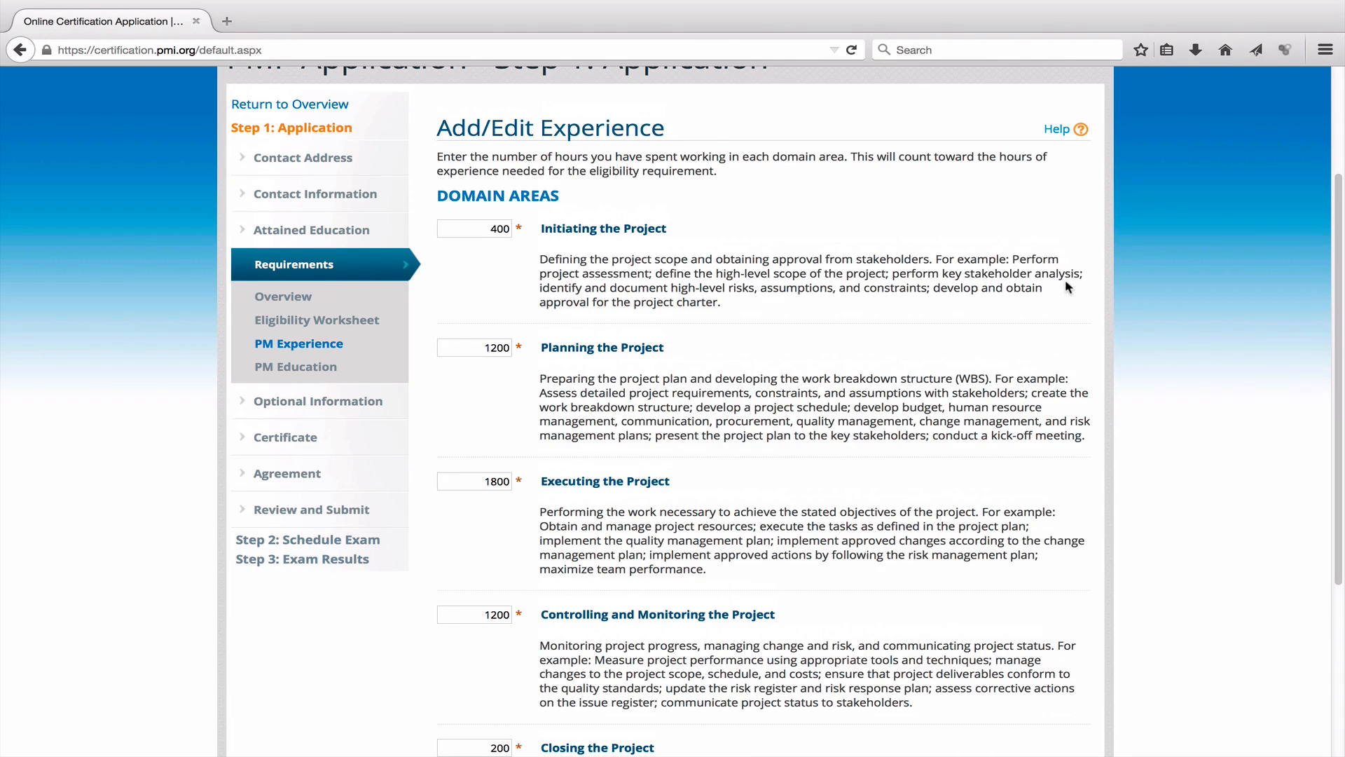
scroll(937, 308, "down", 1)
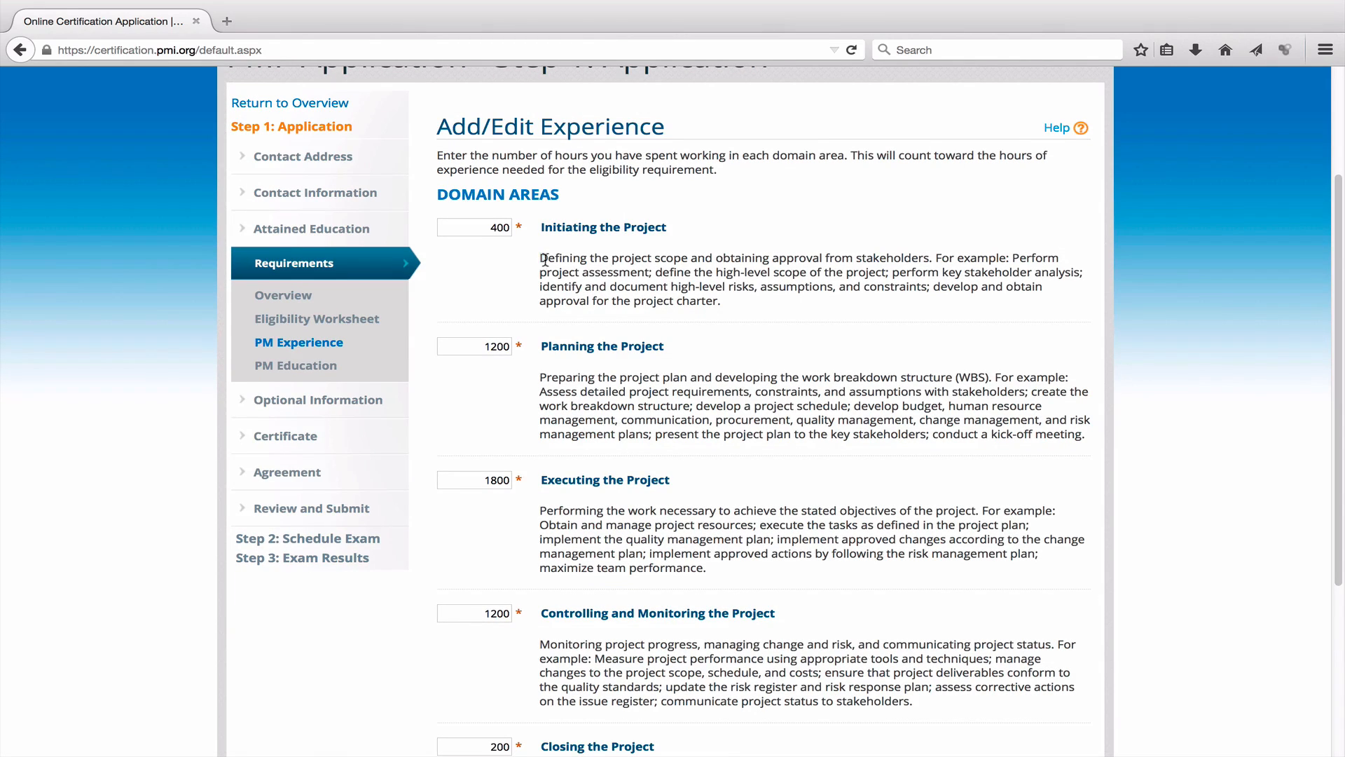
left_click_drag(545, 259, 723, 305)
left_click_drag(539, 378, 1086, 436)
scroll(1029, 455, "down", 3)
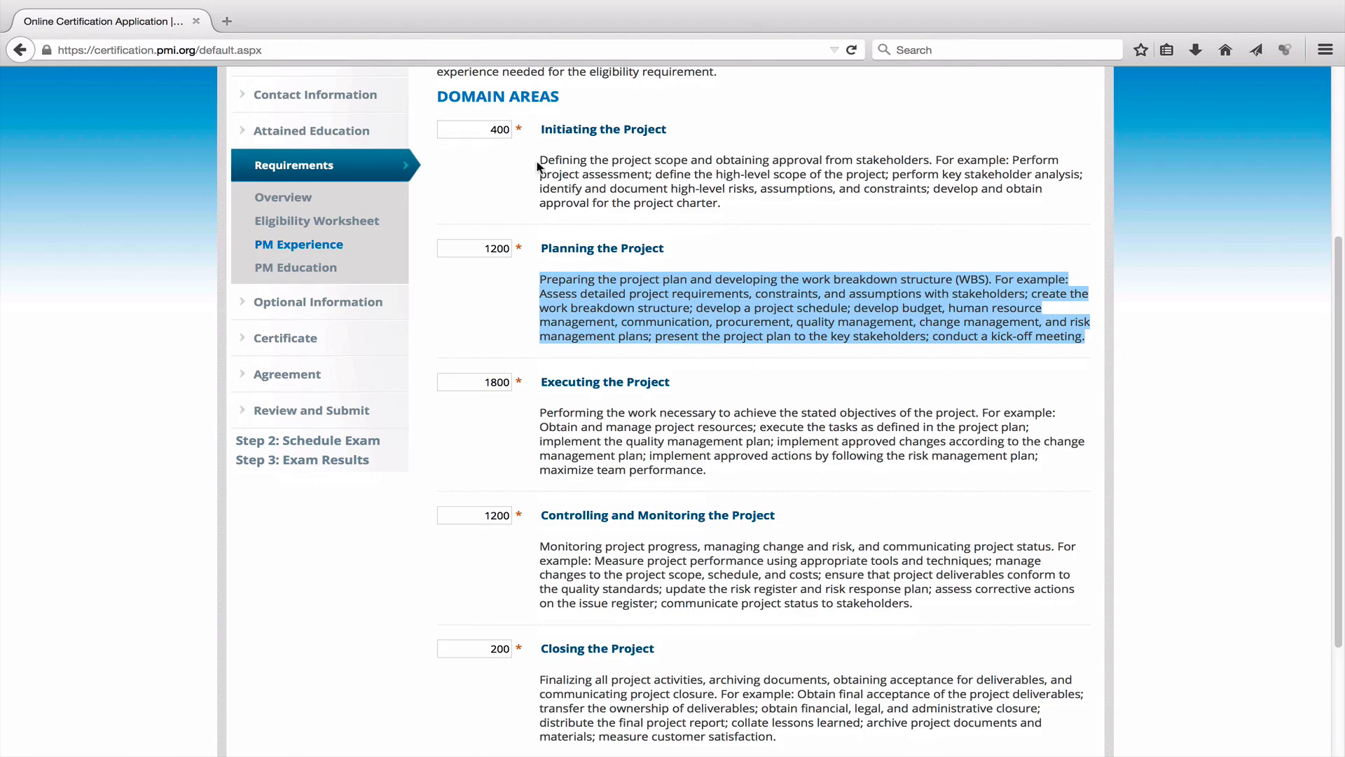
left_click_drag(537, 162, 781, 235)
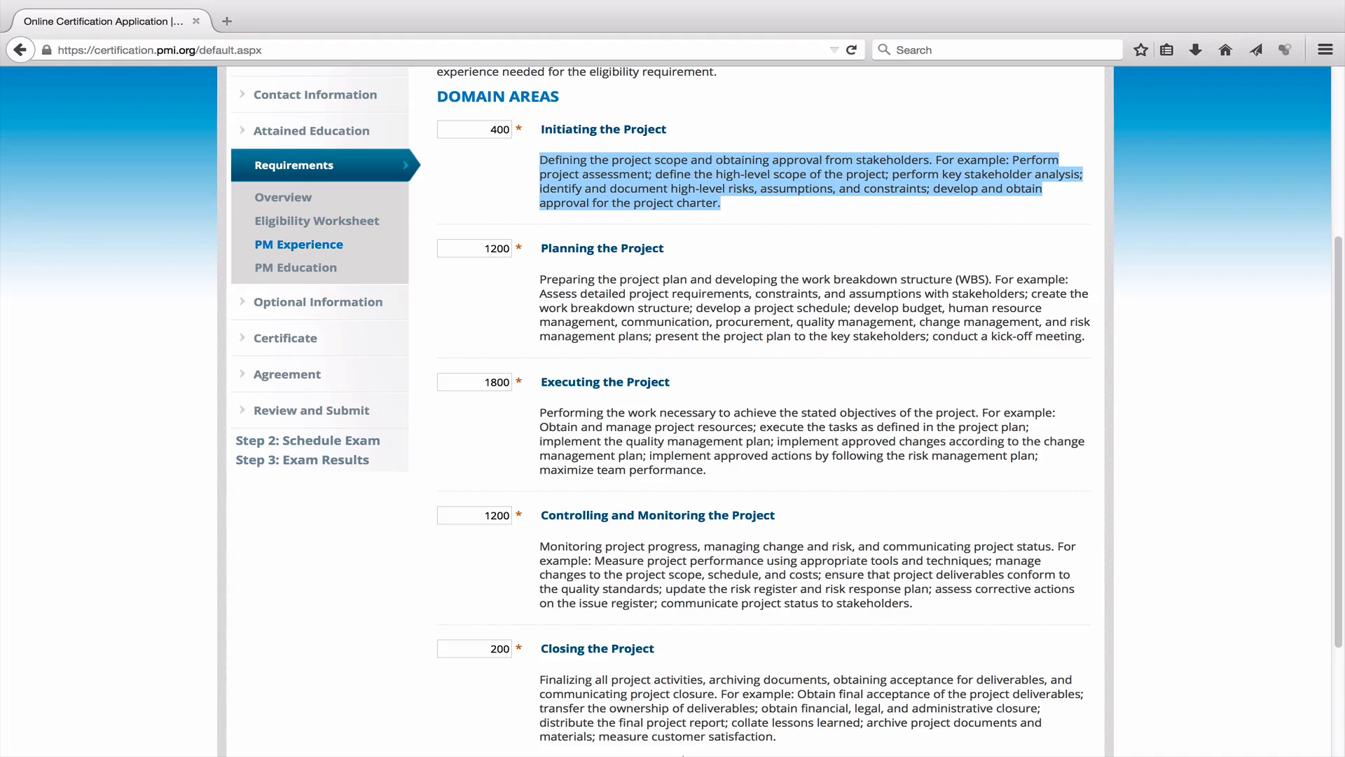
Paste the Initiating and Planning descriptions into the Word document.
left_click(932, 721)
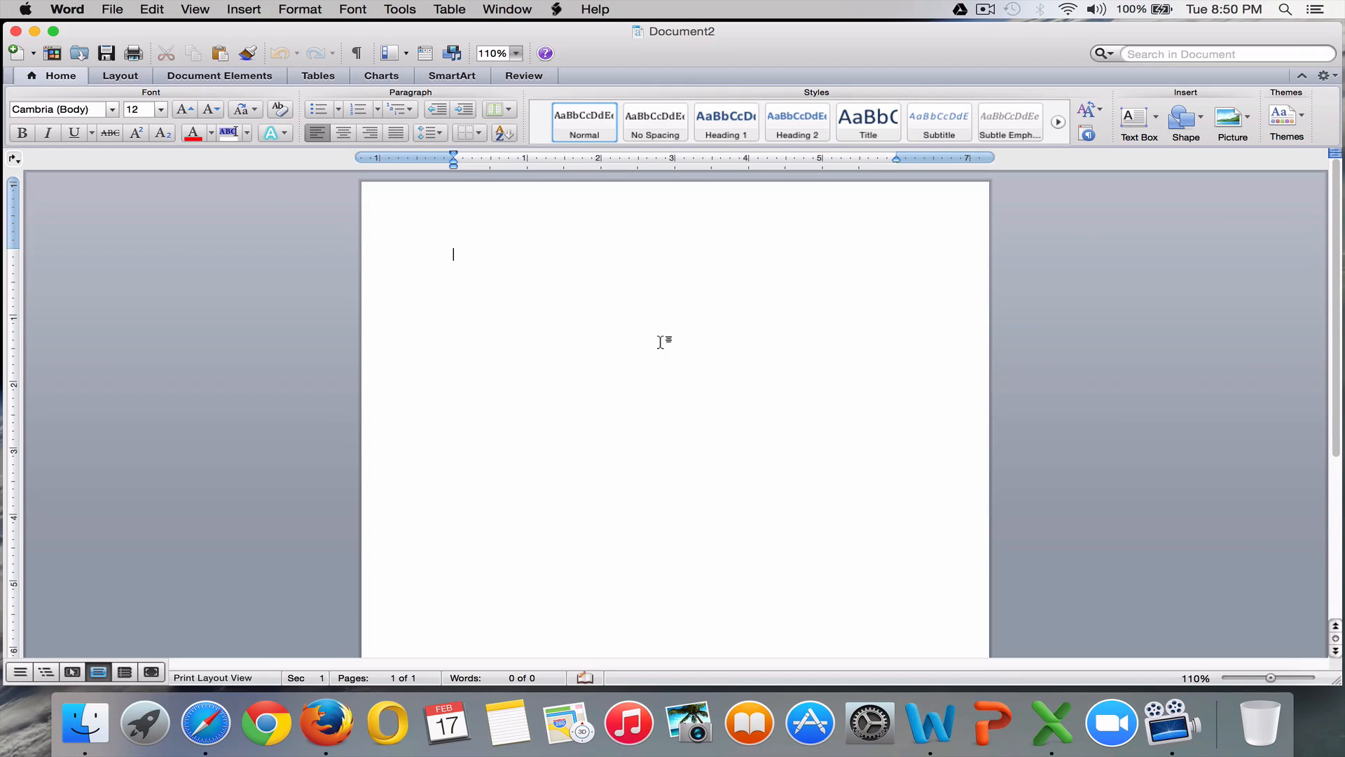
key("super+v")
key("Return")
key("super+Tab")
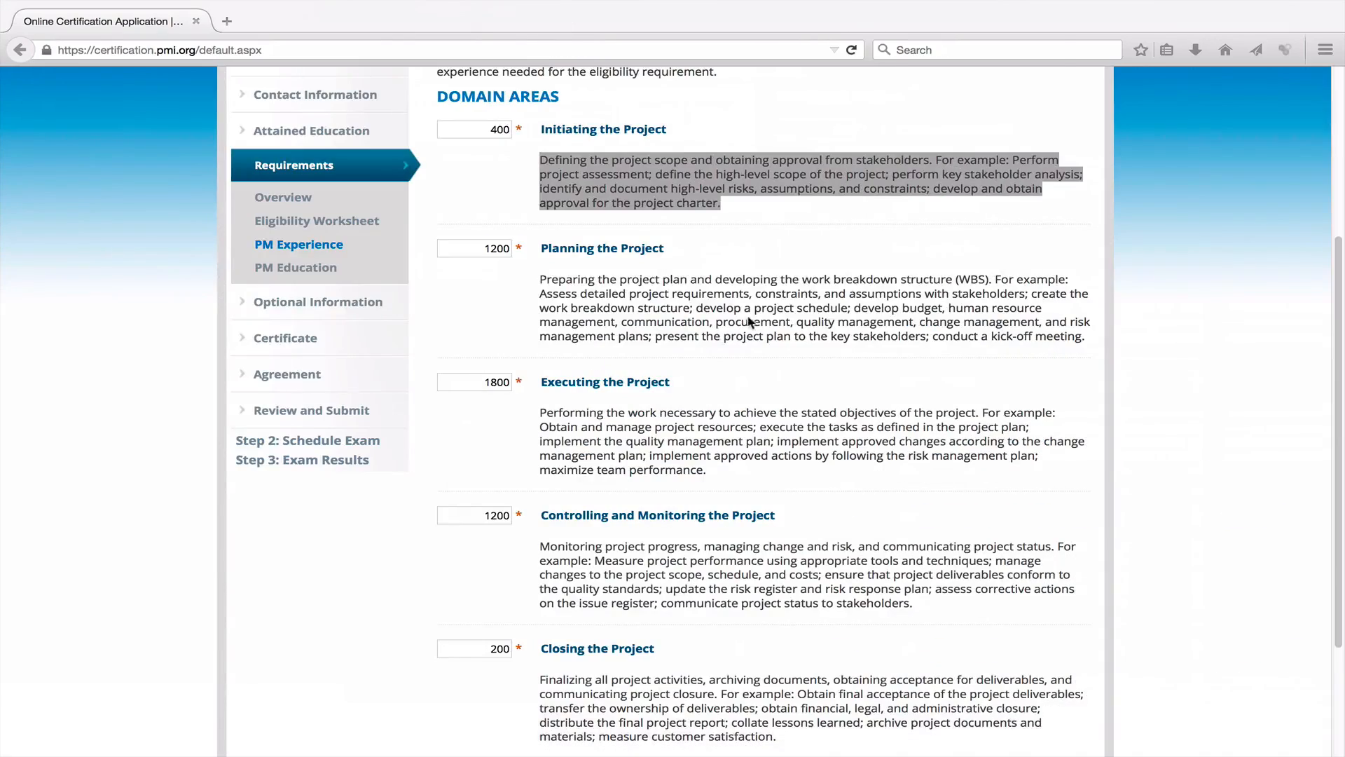
left_click_drag(534, 276, 905, 348)
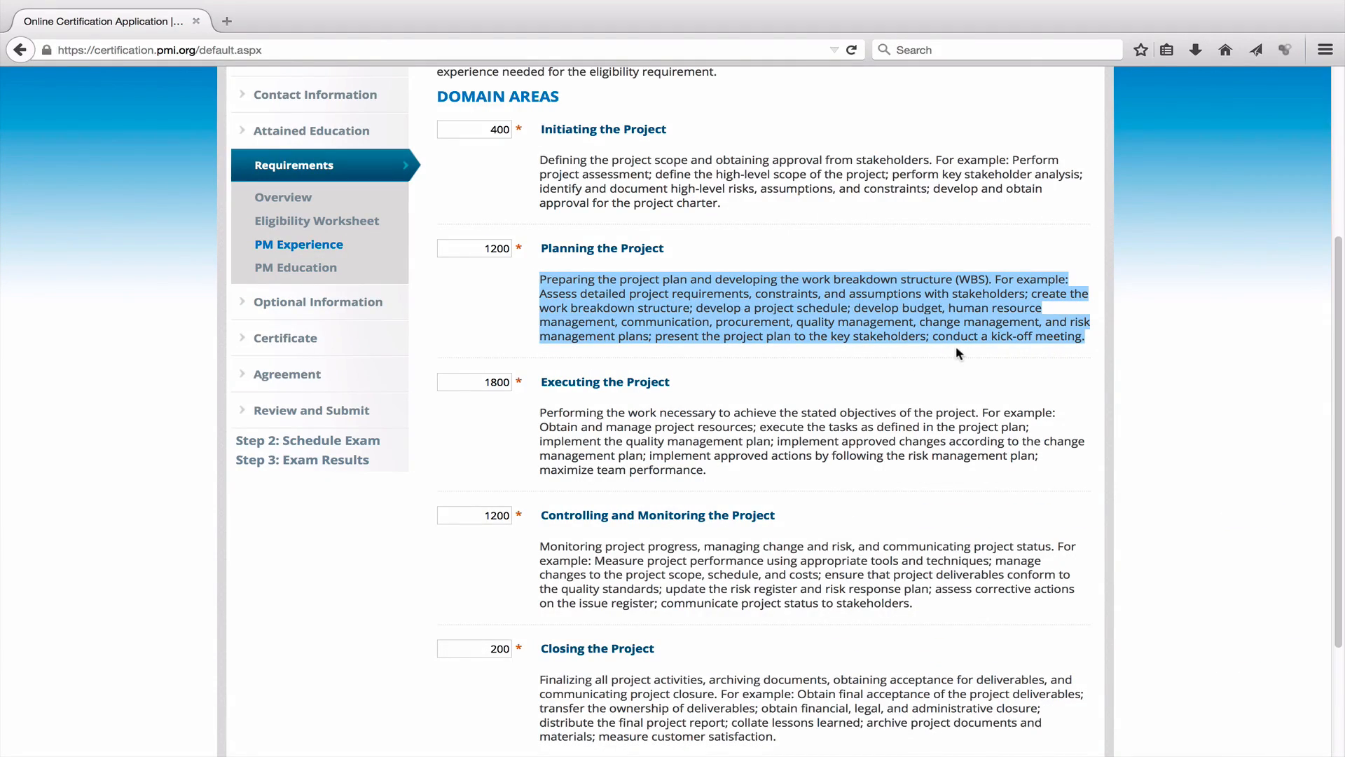
key("super+c")
key("super+Tab")
key("super+v")
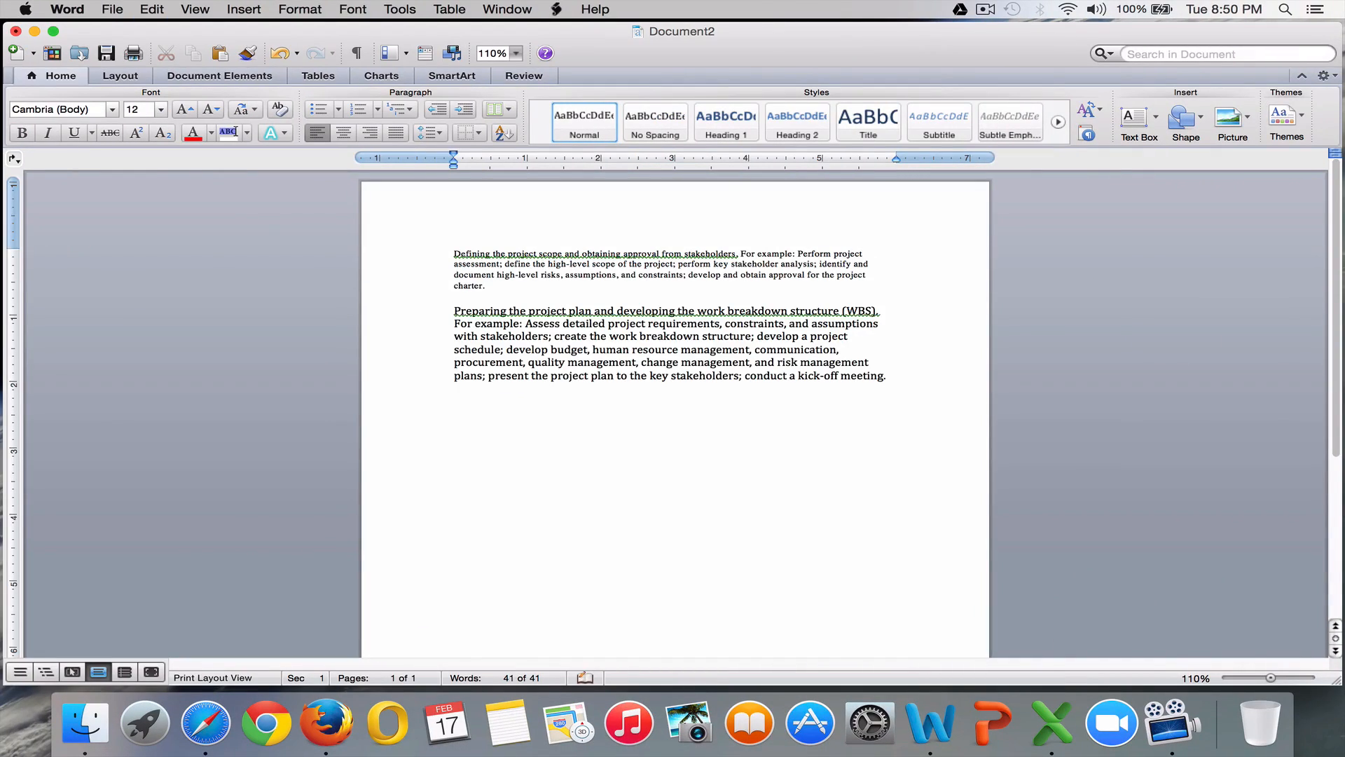
key("super+Tab")
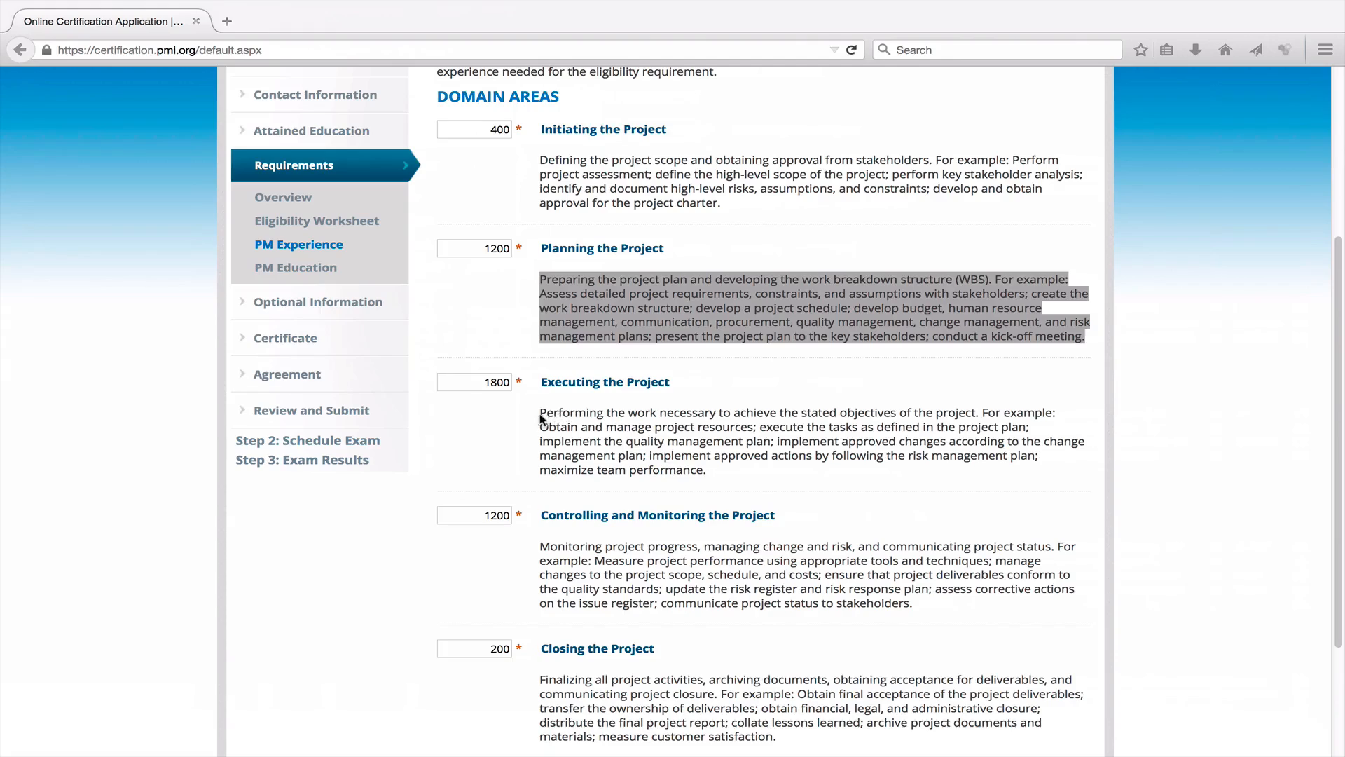
Copy the Executing the Project description into the Word document.
left_click_drag(538, 412, 711, 479)
key("super+c")
key("super+Tab")
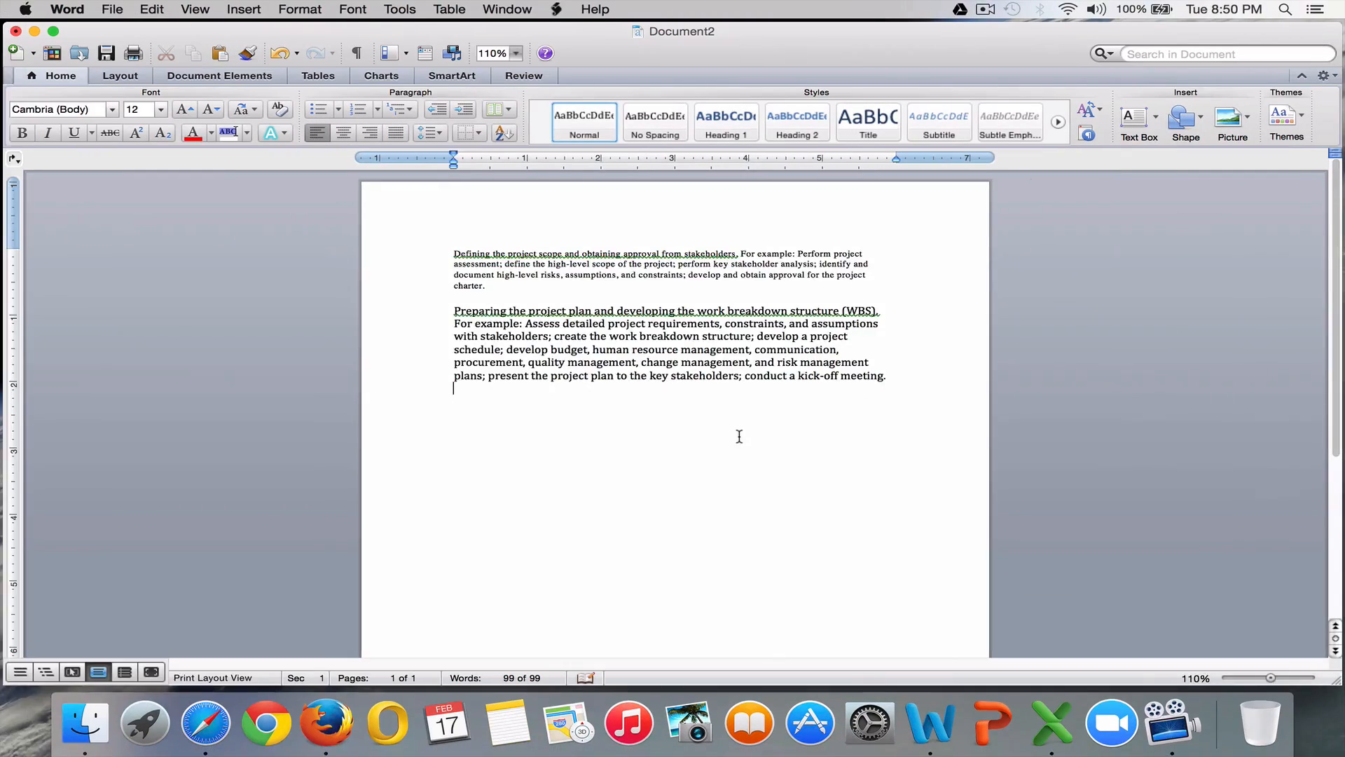
key("super+v")
key("super+Tab")
Copy the Controlling and Monitoring and Closing descriptions into the Word document.
scroll(545, 388, "down", 4)
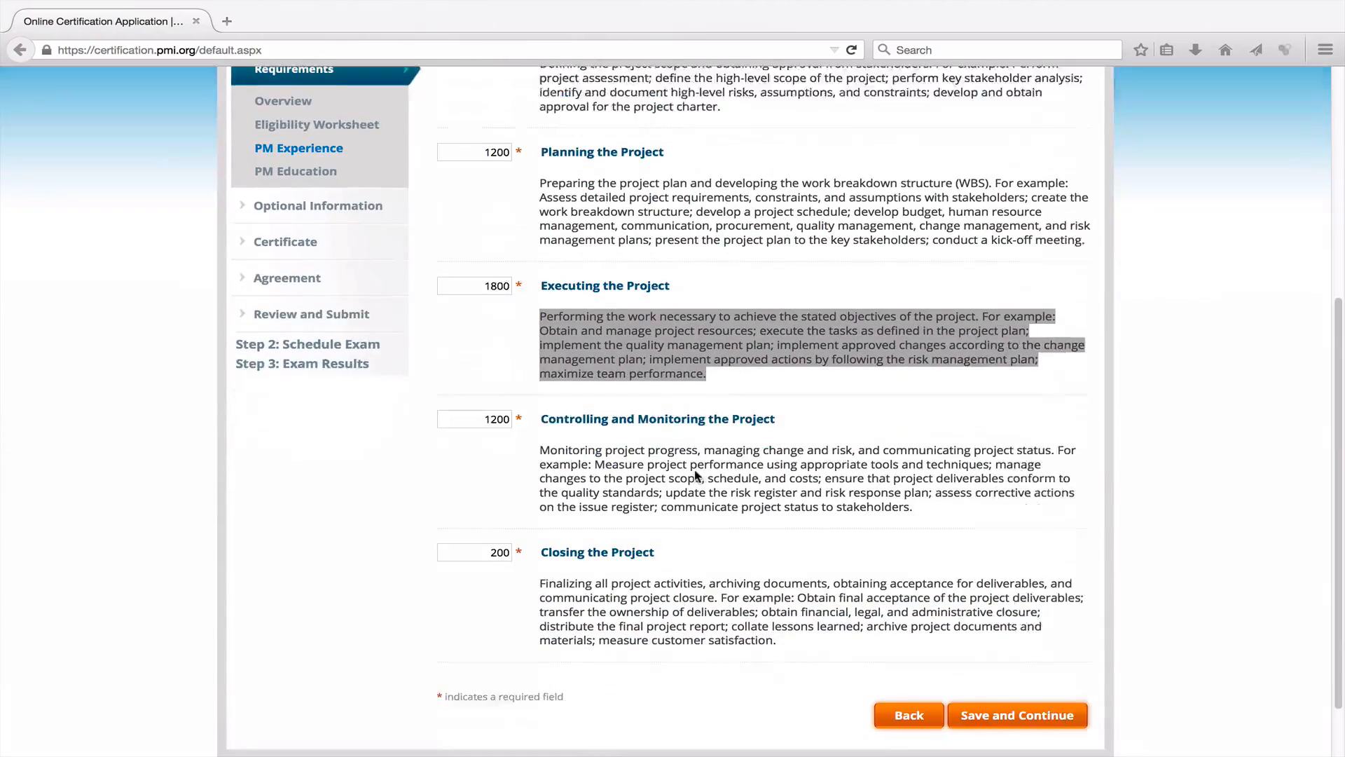
left_click_drag(540, 376, 943, 458)
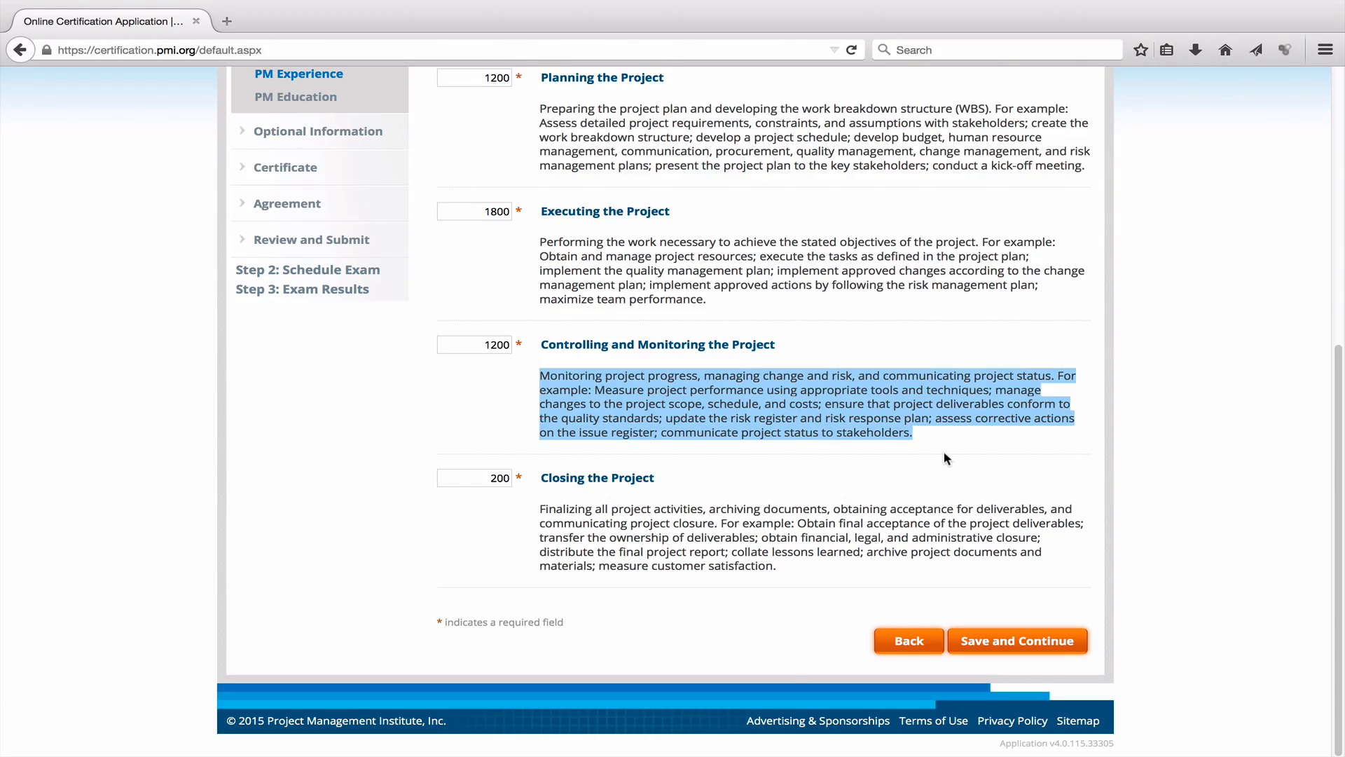
key("super+c")
key("super+Tab")
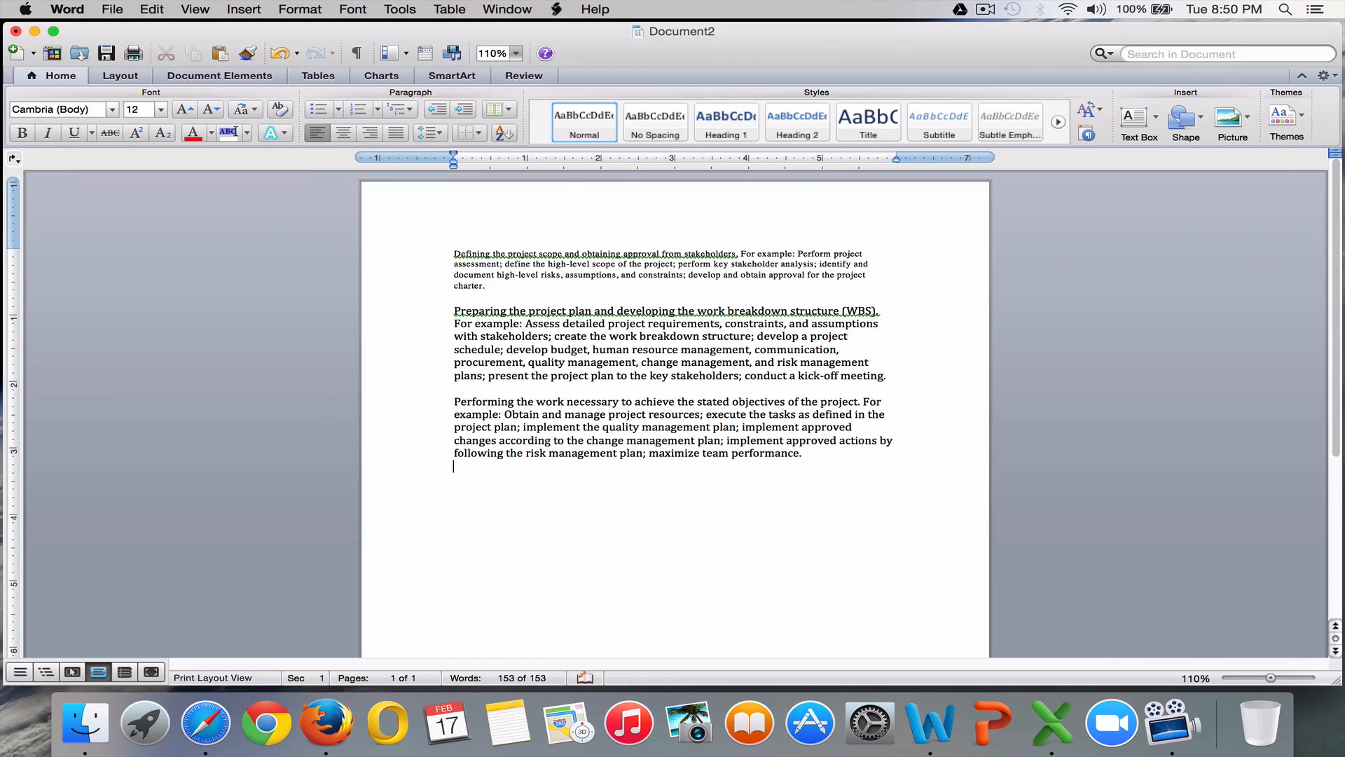
key("super+v")
key("super+Tab")
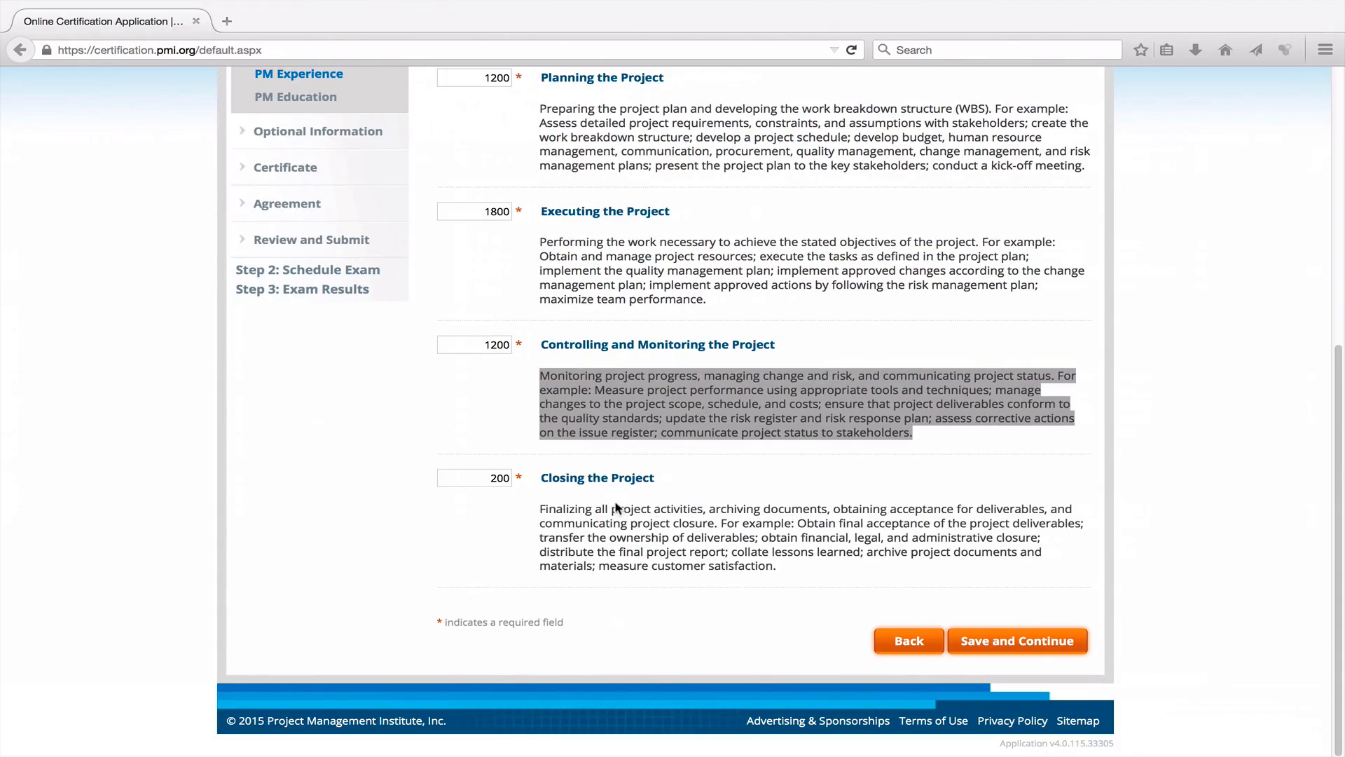
left_click_drag(550, 512, 773, 569)
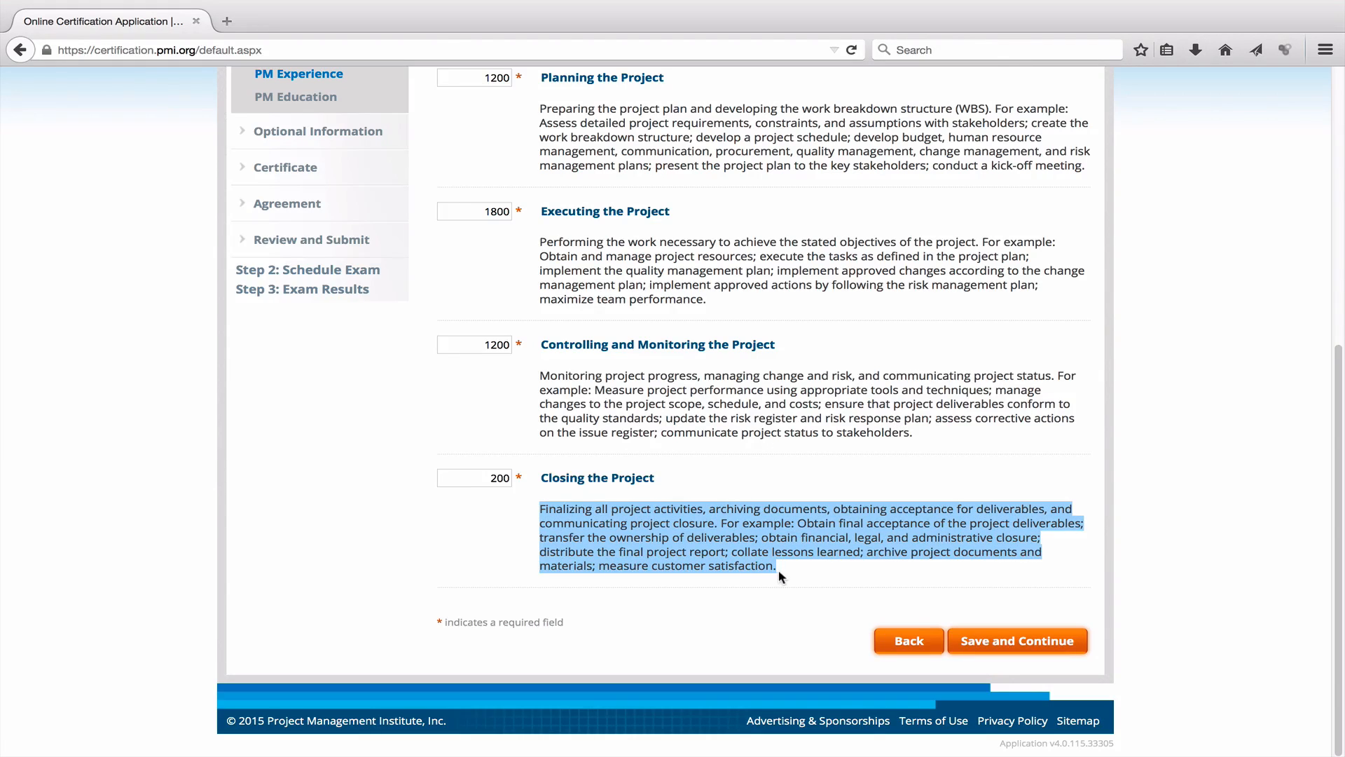
key("super+c")
key("super+Tab")
key("super+v")
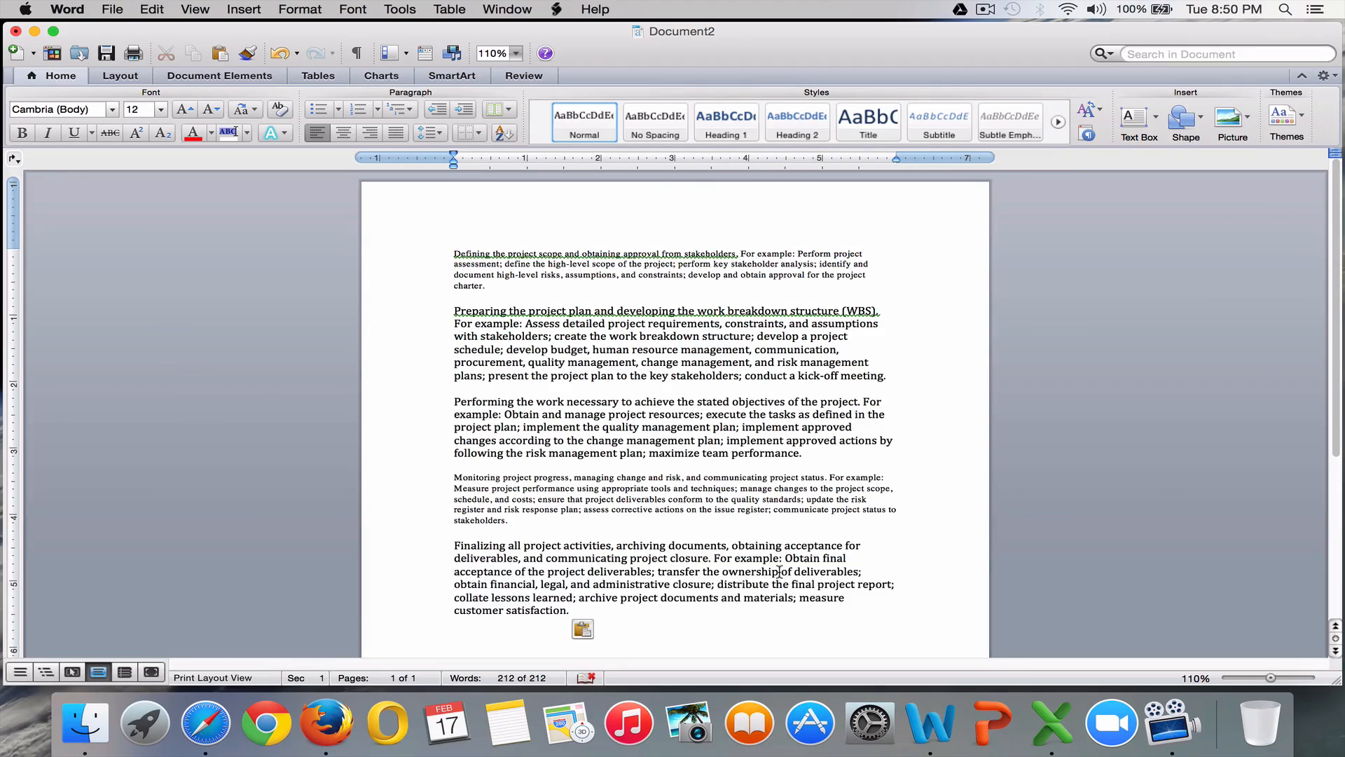
key("super+Tab")
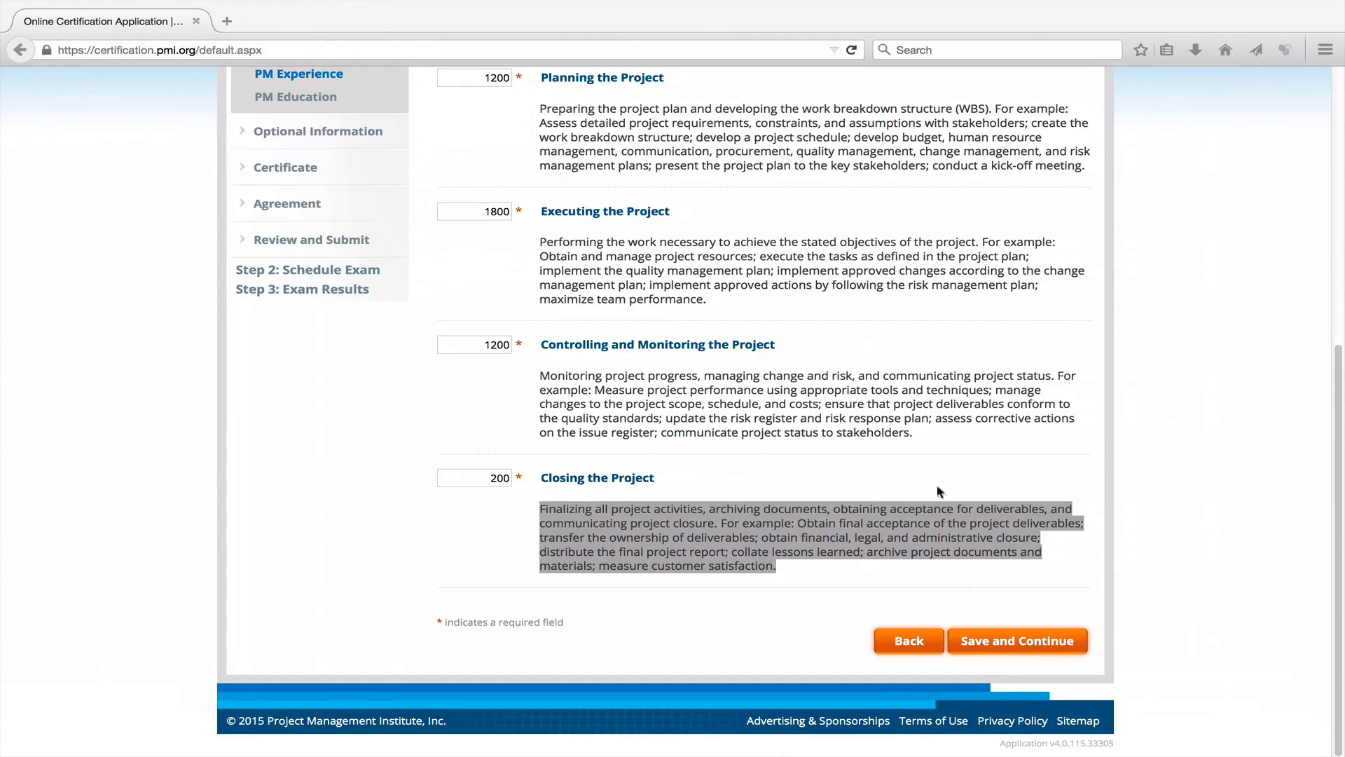
Save the domain hours and continue to the project summary page.
left_click(1032, 649)
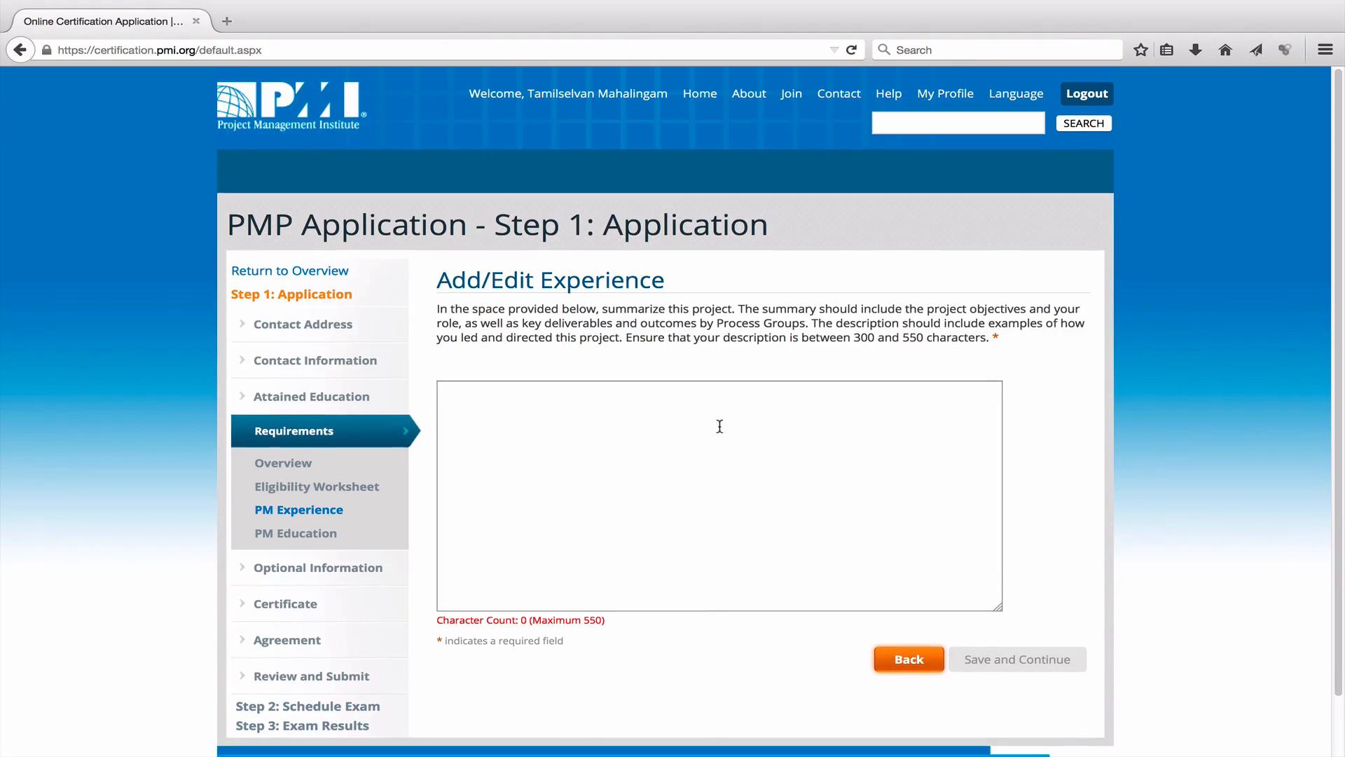
left_click(822, 435)
scroll(822, 435, "down", 2)
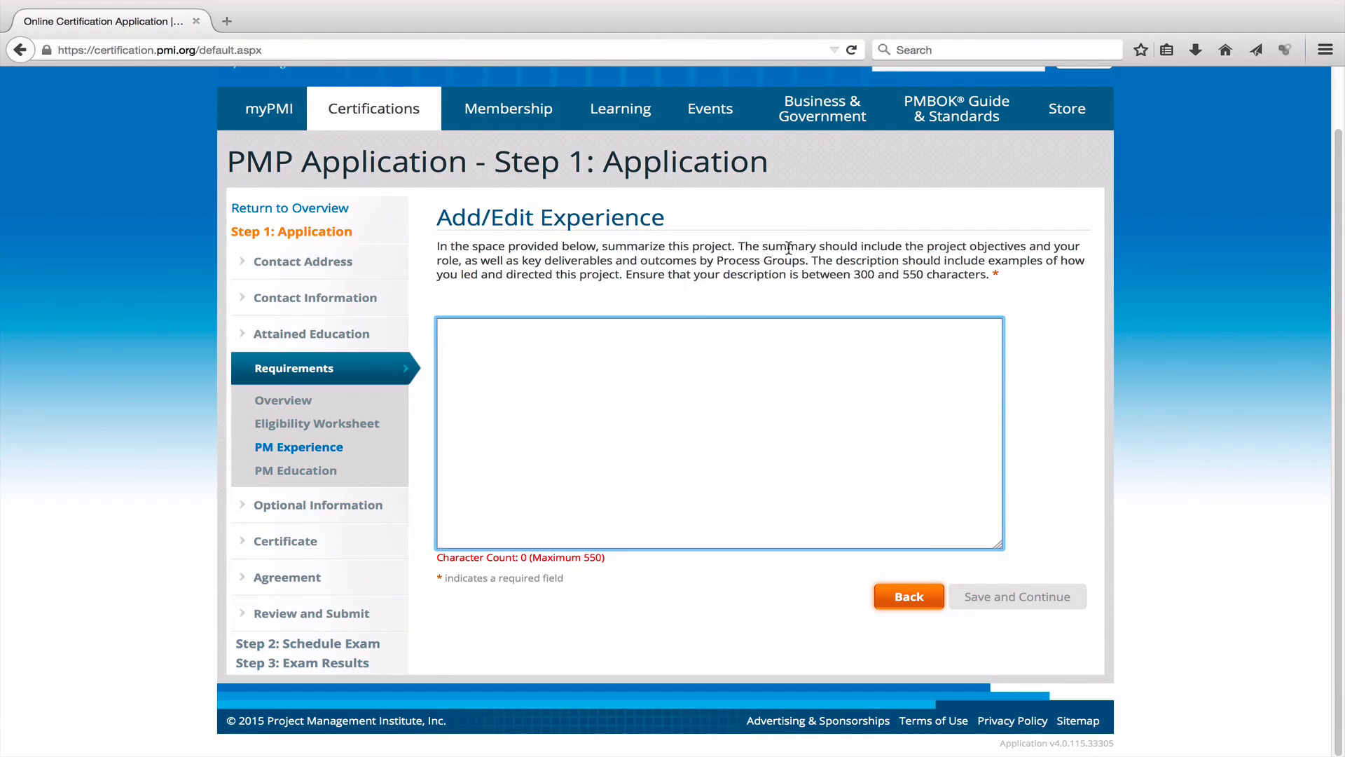
Highlight the summary requirements: objectives, deliverables by Process Groups, and 300–550 characters.
left_click_drag(926, 246, 1026, 247)
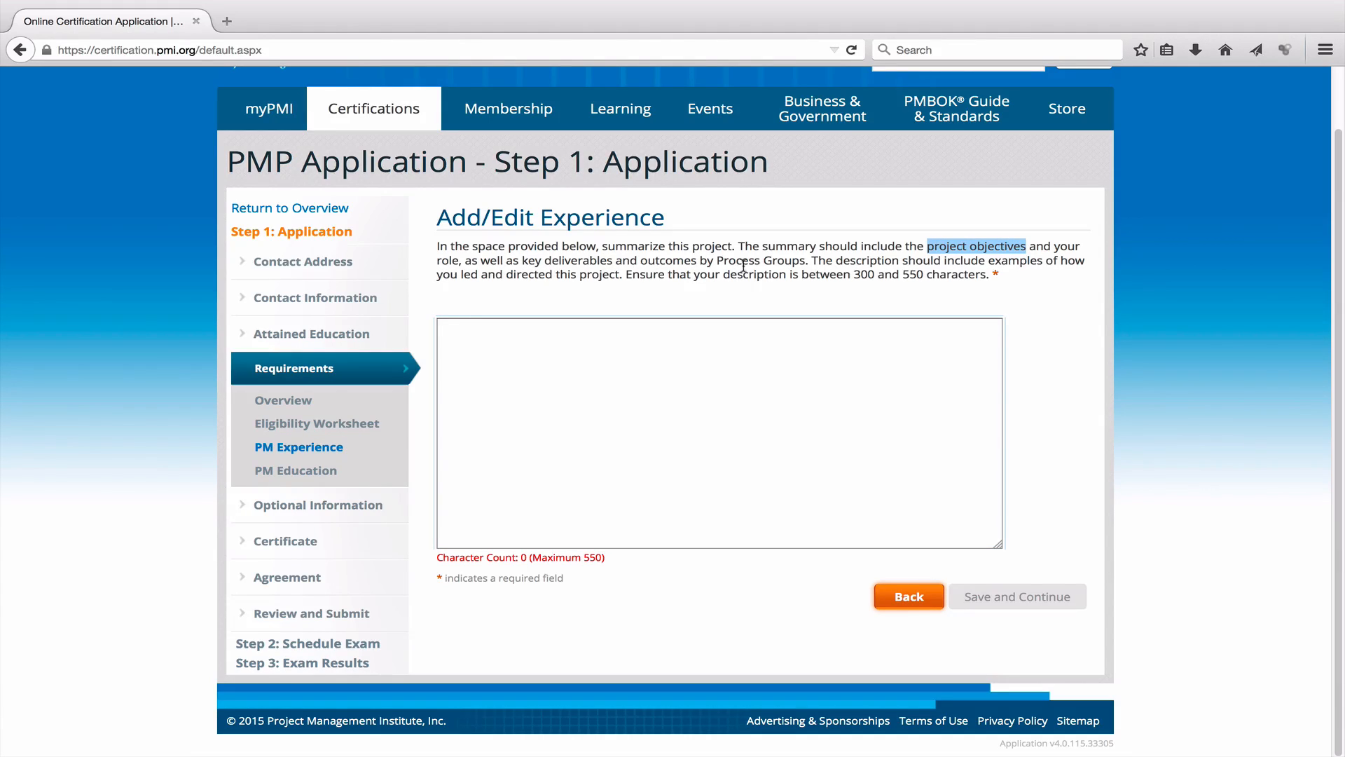
left_click_drag(808, 260, 466, 257)
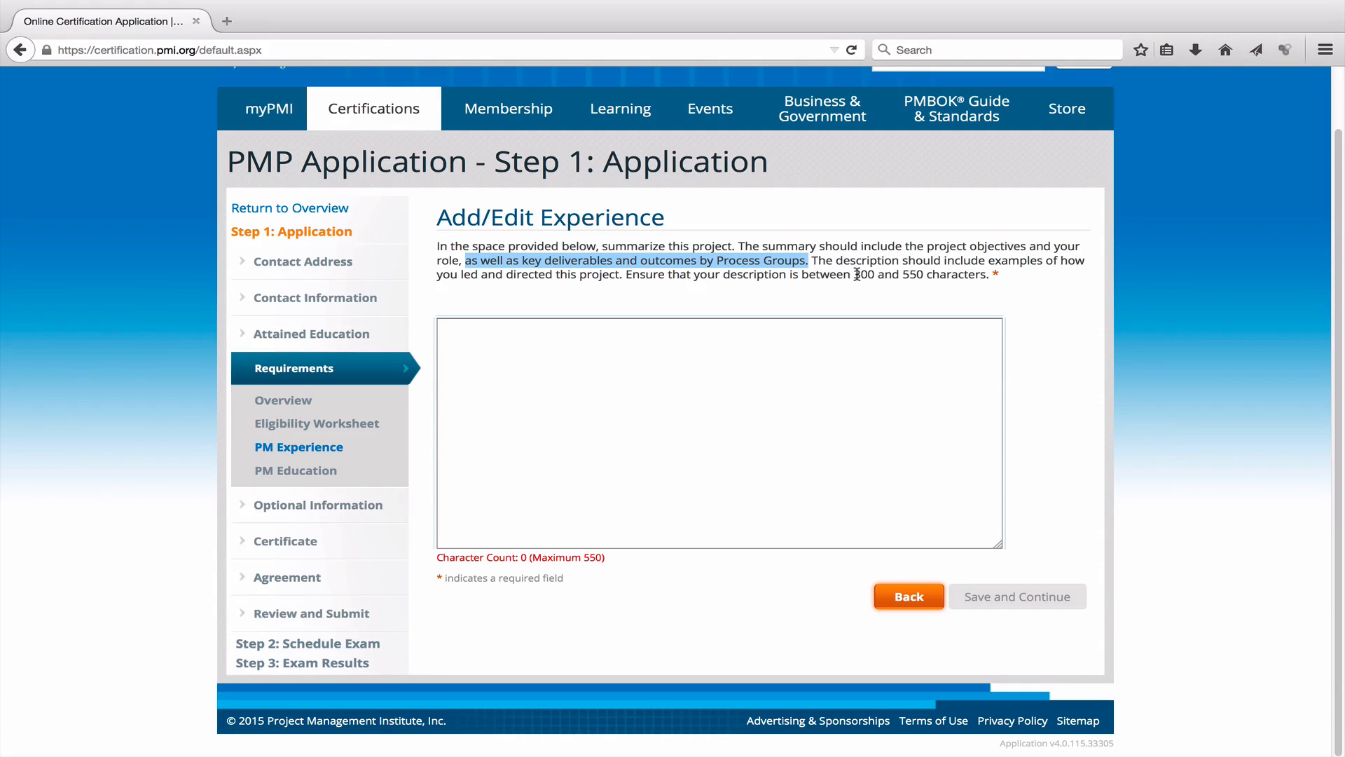
double_click(954, 275)
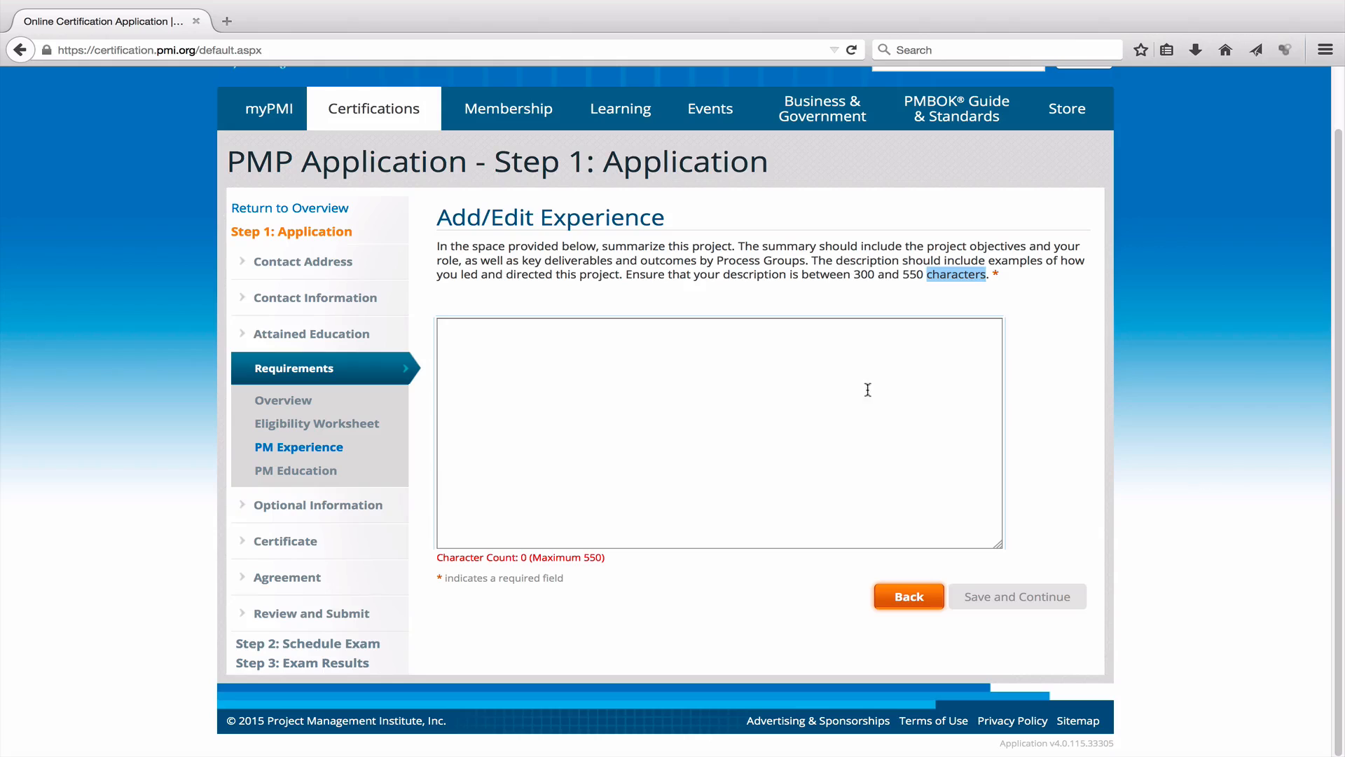
left_click(806, 362)
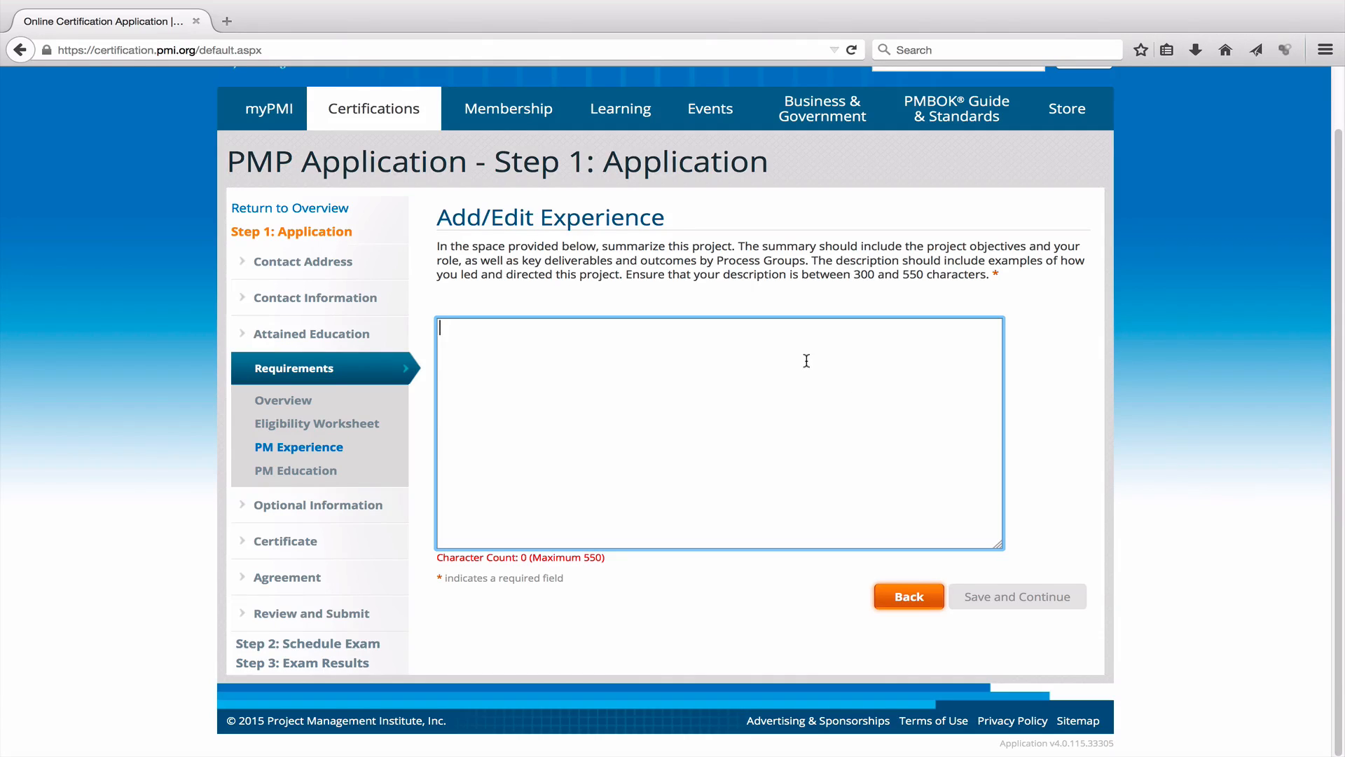
Write the objective: a learning management system preparing students for the PMP Certification examination online.
type("The objective of this proje")
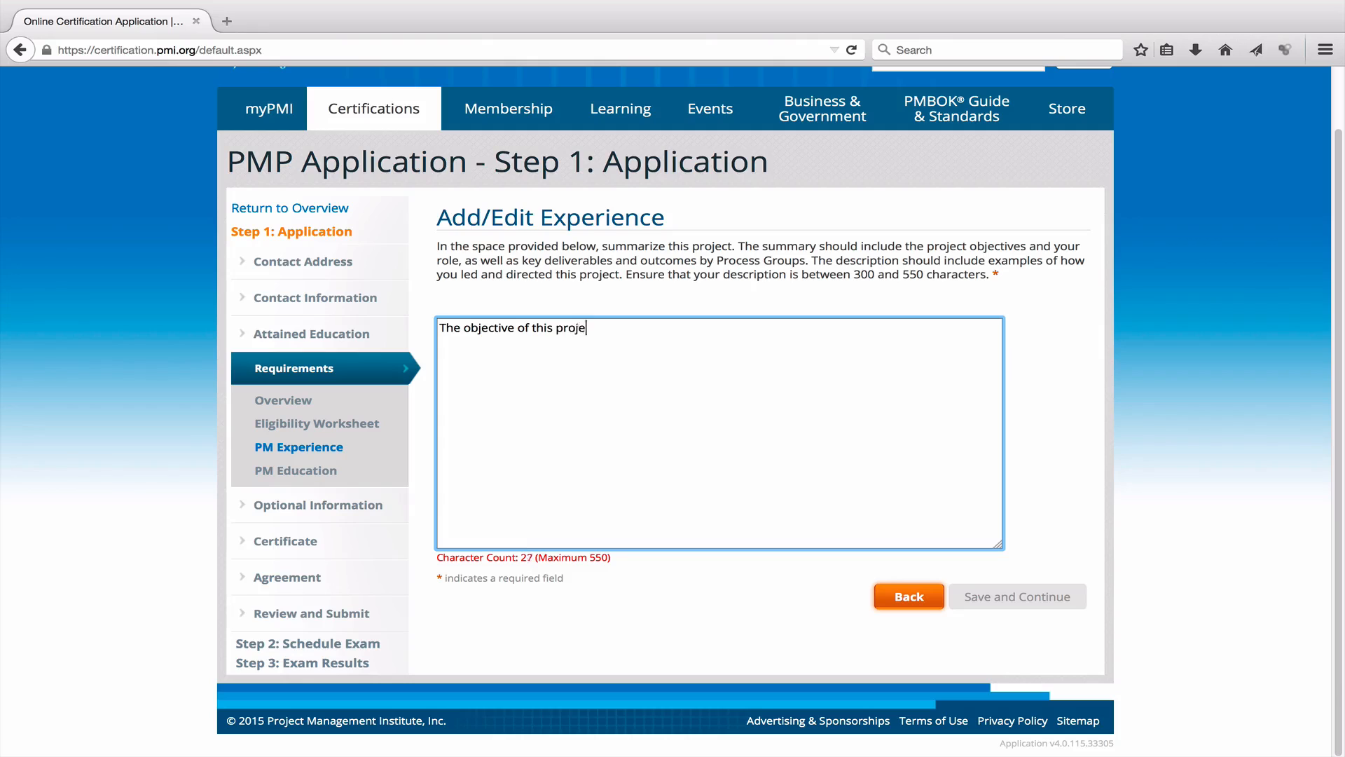
type("ct is create a learning manag")
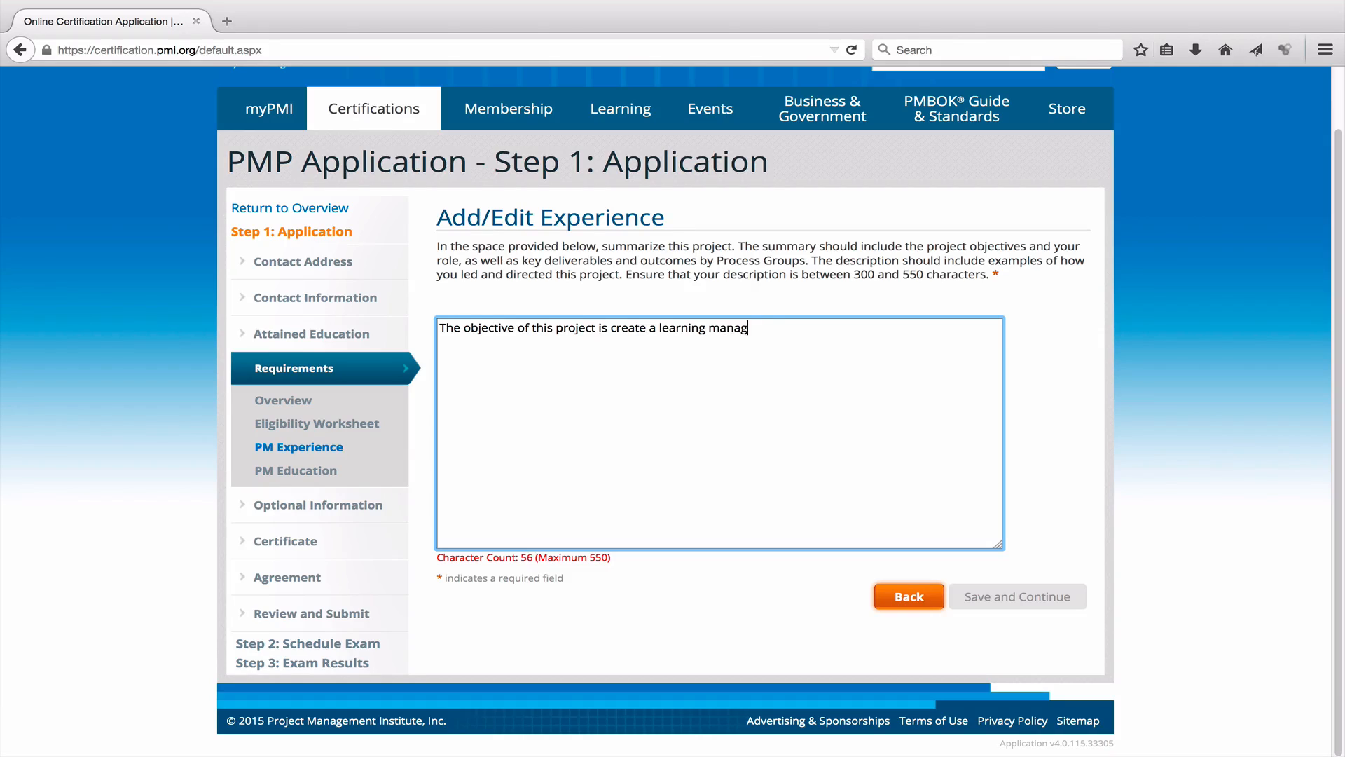
type("ement sytem to")
key("BackSpace")
key("BackSpace")
key("BackSpace")
key("BackSpace")
key("BackSpace")
key("BackSpace")
type("smte")
key("BackSpace")
key("BackSpace")
key("BackSpace")
type("tem to preare st")
key("BackSpace")
key("BackSpace")
key("BackSpace")
key("BackSpace")
key("BackSpace")
key("BackSpace")
type("pare students fo")
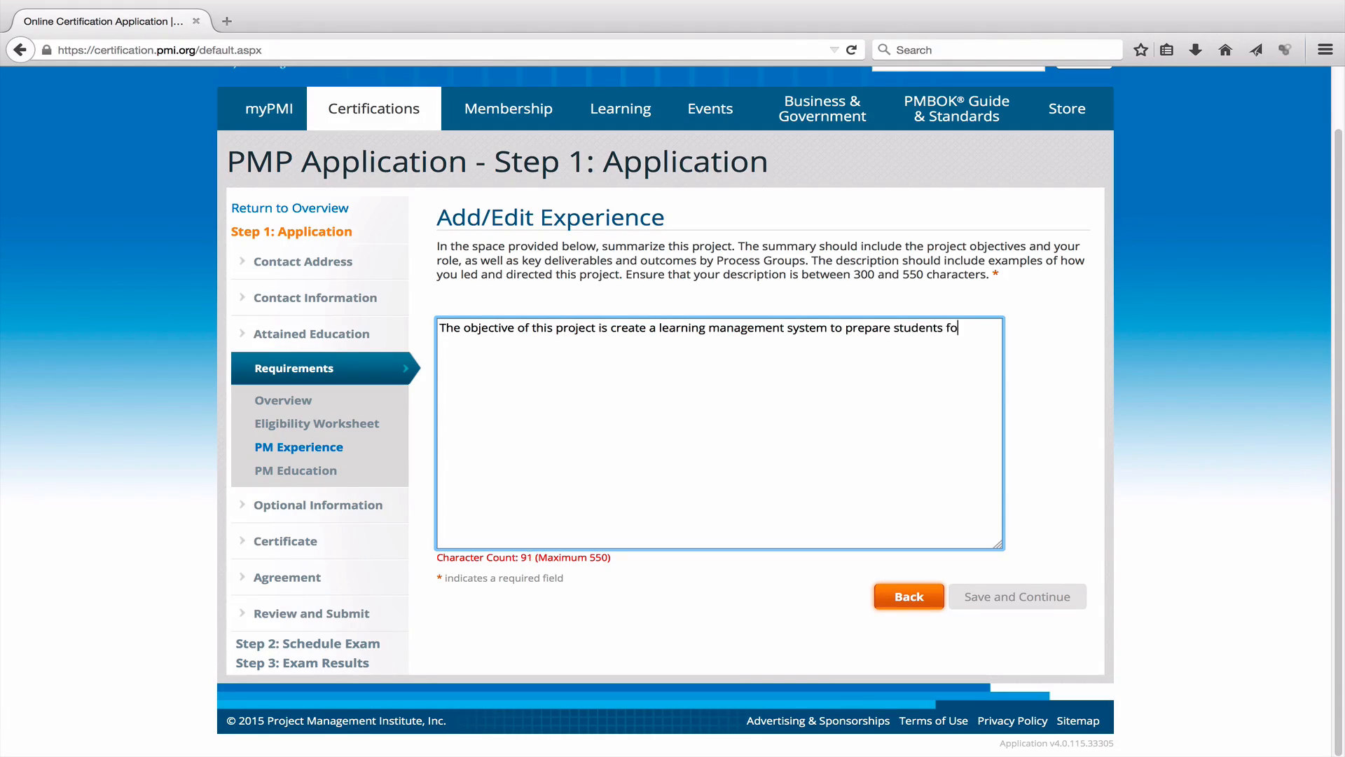
type("r the PMP Certific")
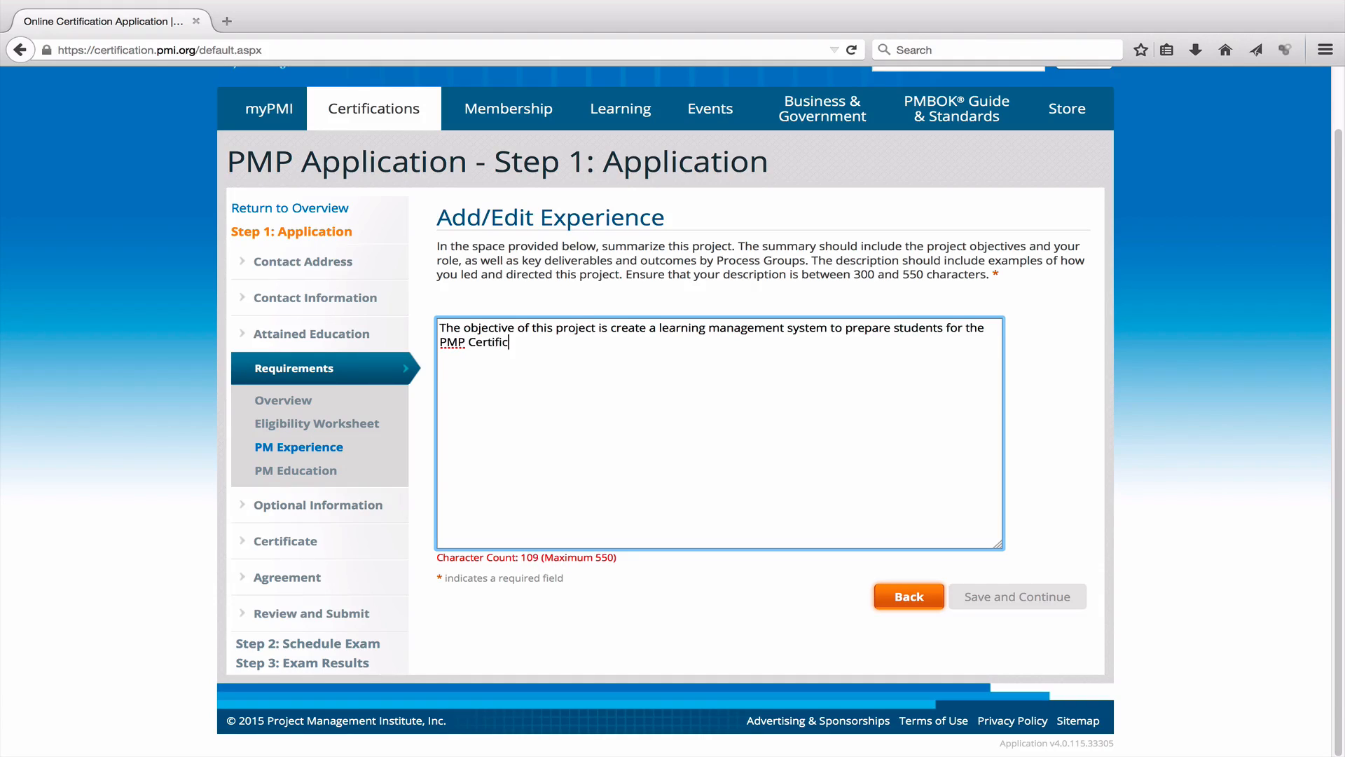
type("ation examination")
type("n online")
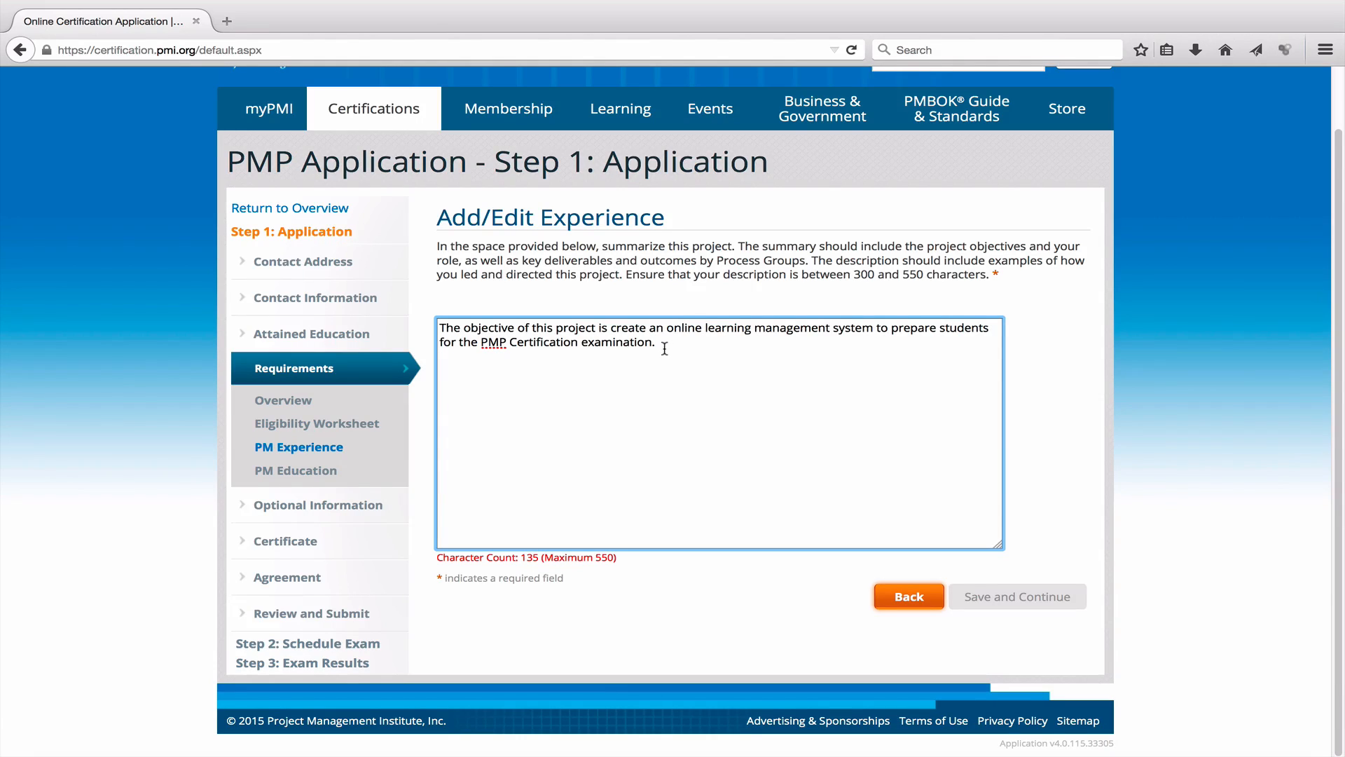
Add 'I worked as the project manager.' to the project summary.
left_click(662, 353)
type("I worked as the project manager.")
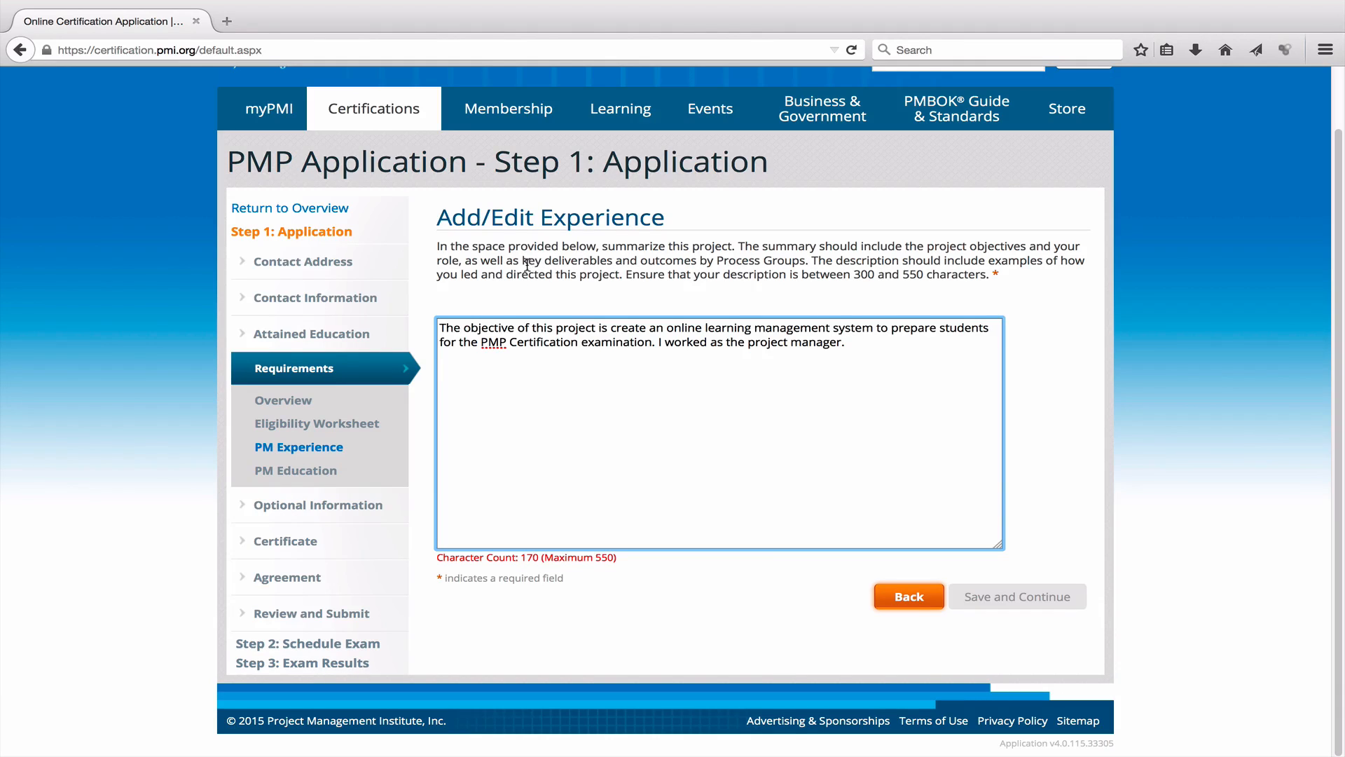
left_click_drag(543, 261, 612, 261)
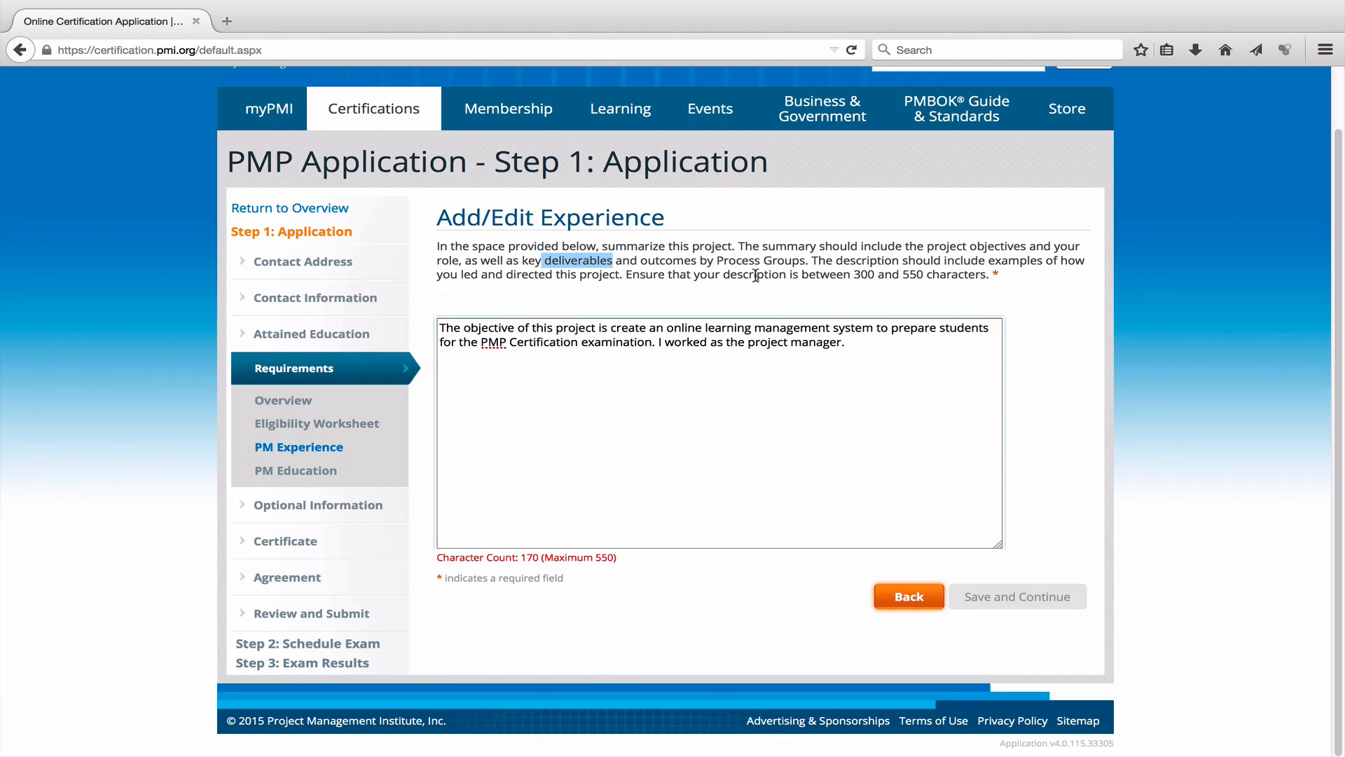
left_click(631, 384)
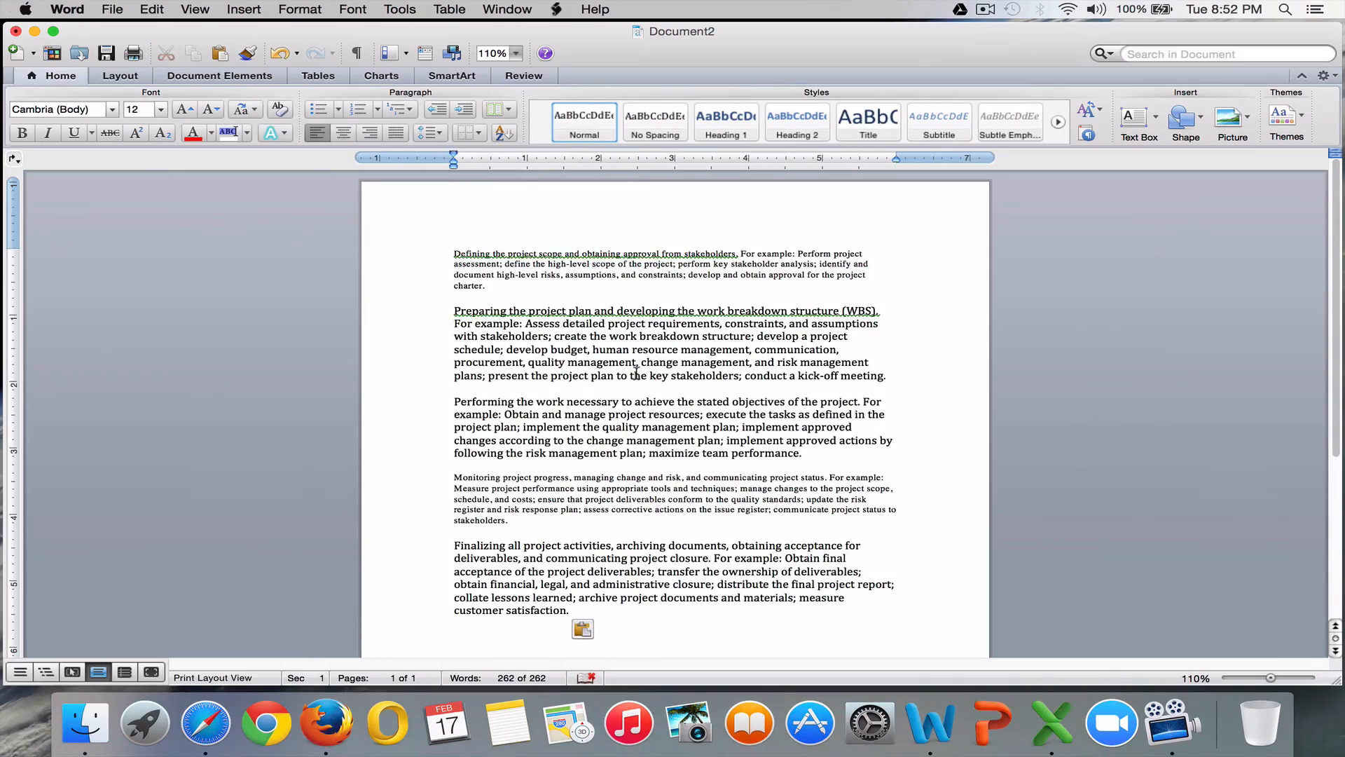
Copy the stakeholder analysis task from Word into the summary, capitalizing 'Perform'.
left_click(582, 367)
scroll(550, 357, "up", 8)
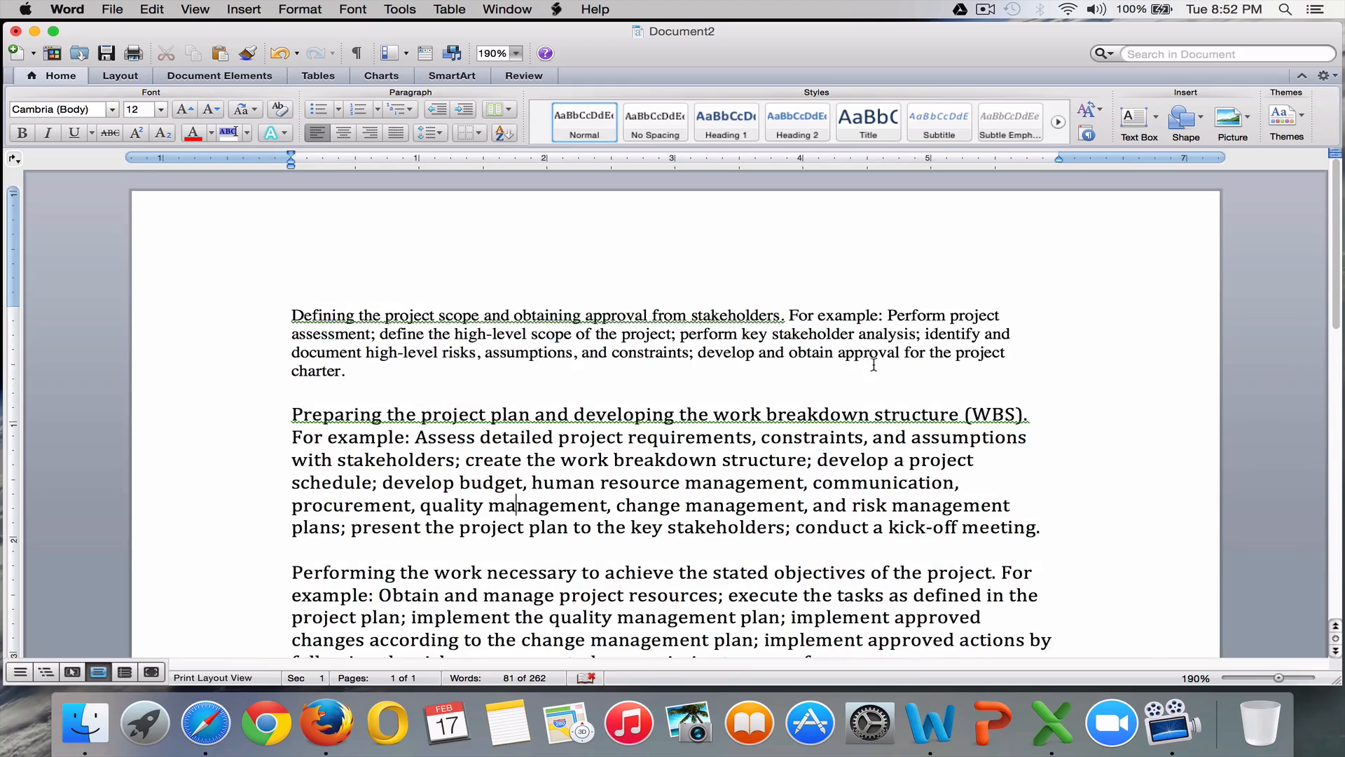
left_click_drag(744, 337, 692, 338)
left_click(840, 368)
key("super+c")
key("super+Tab")
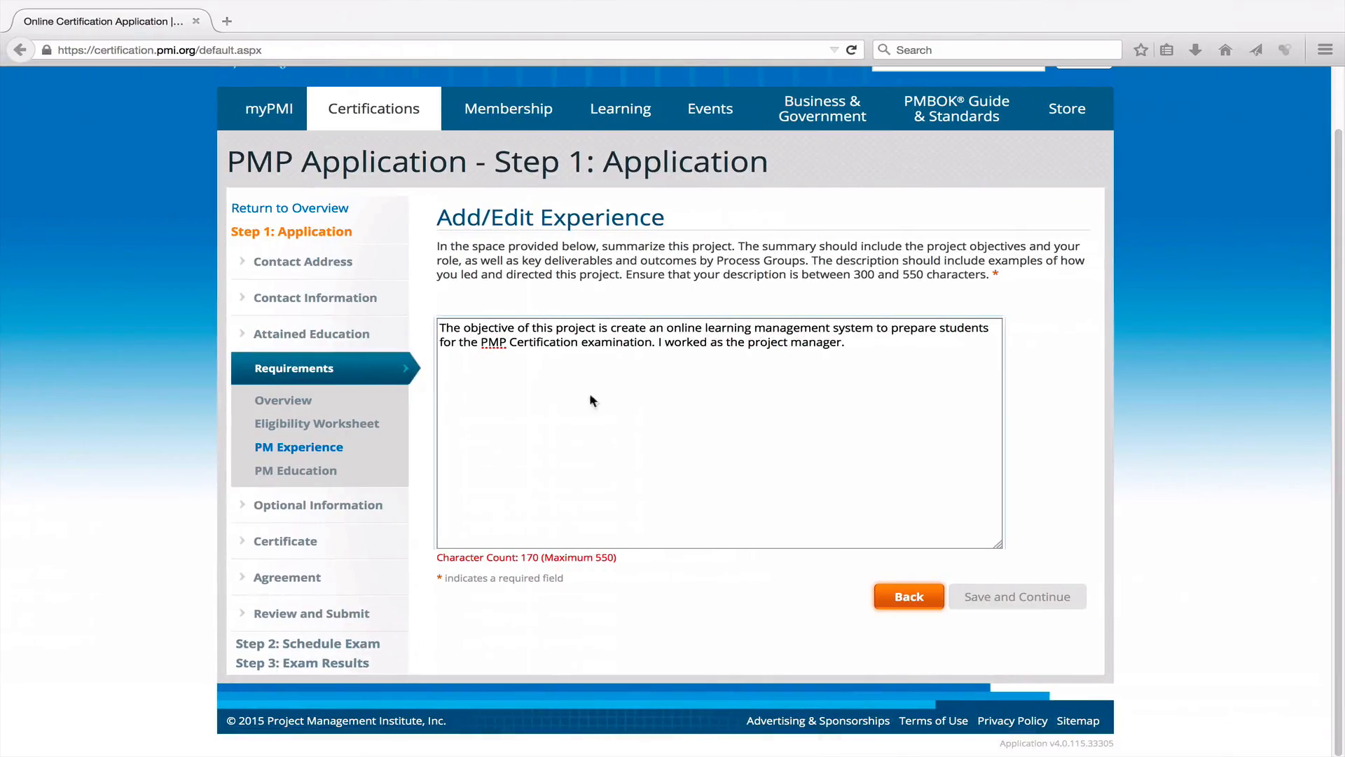
left_click(544, 398)
key("super+v")
left_click_drag(448, 370, 417, 370)
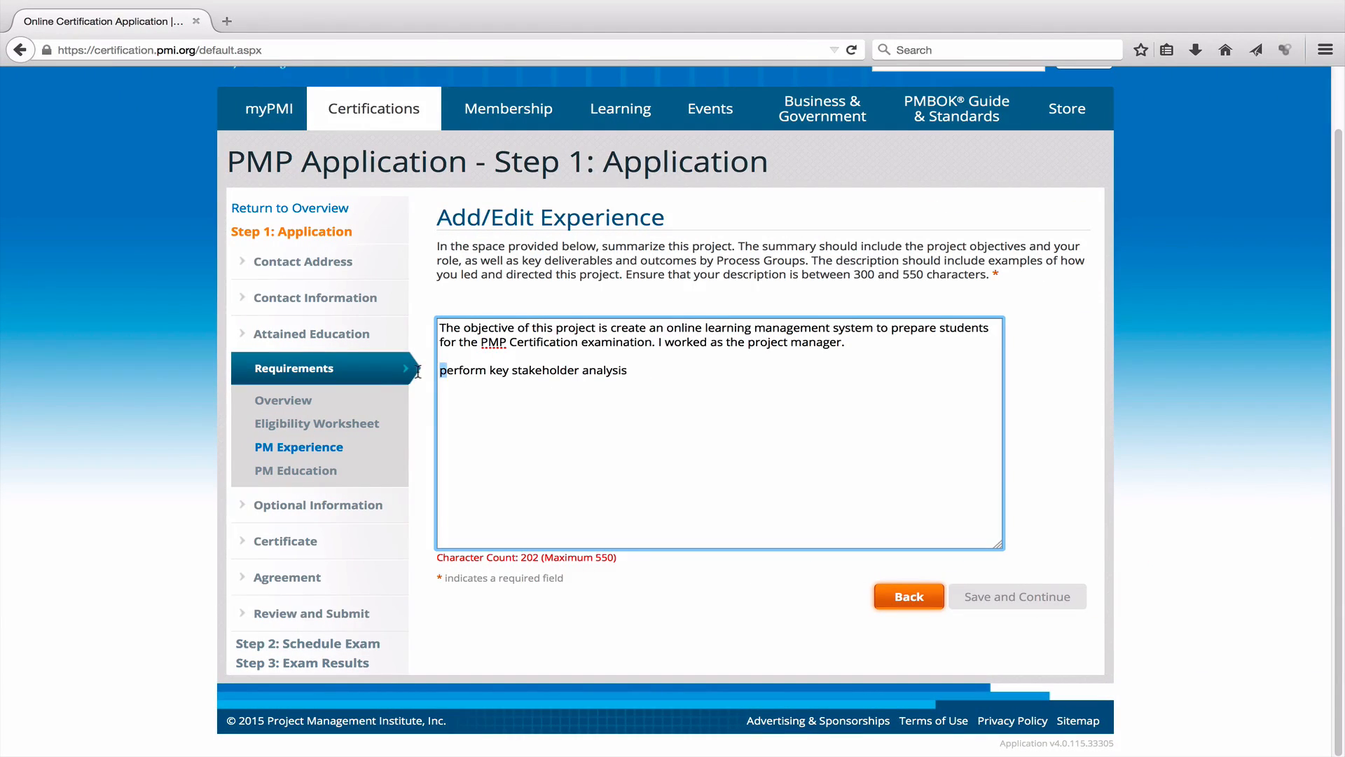
type("P")
left_click(663, 371)
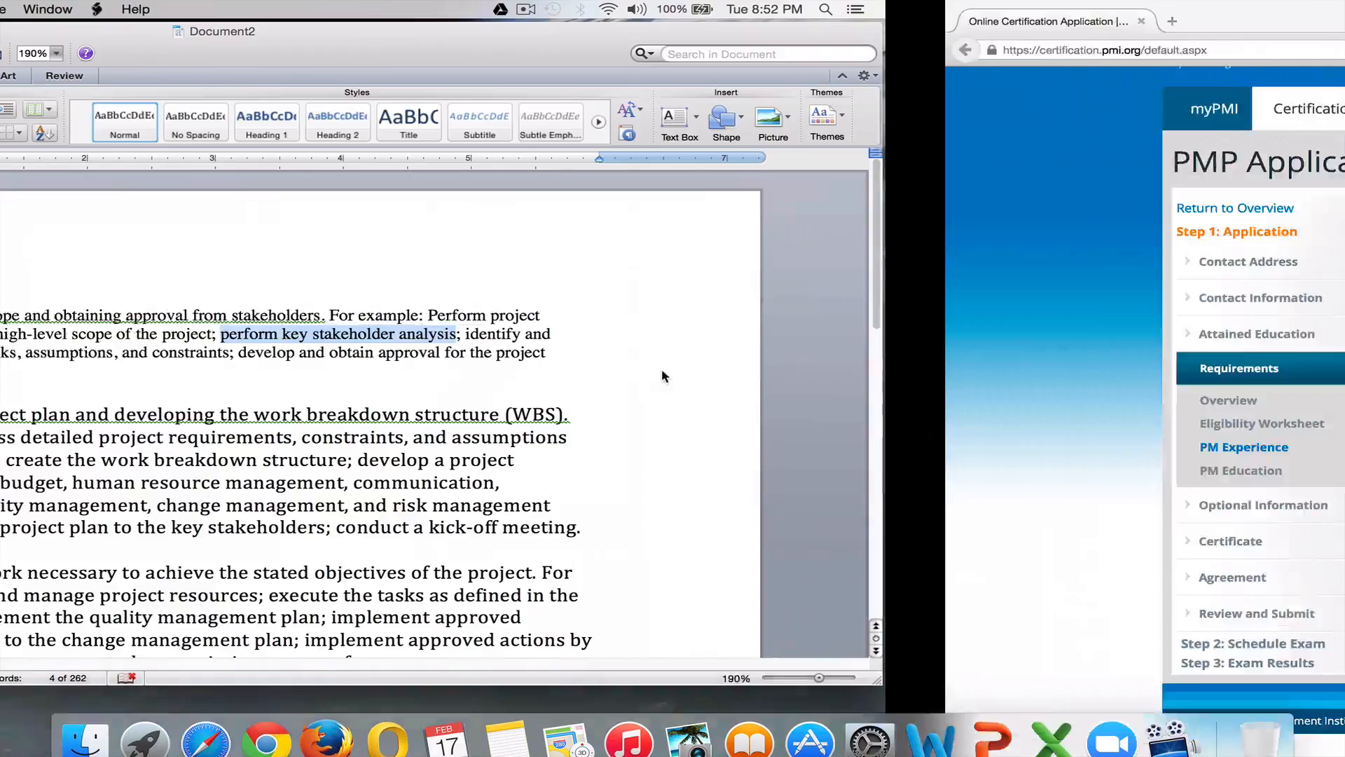
scroll(713, 368, "down", 5)
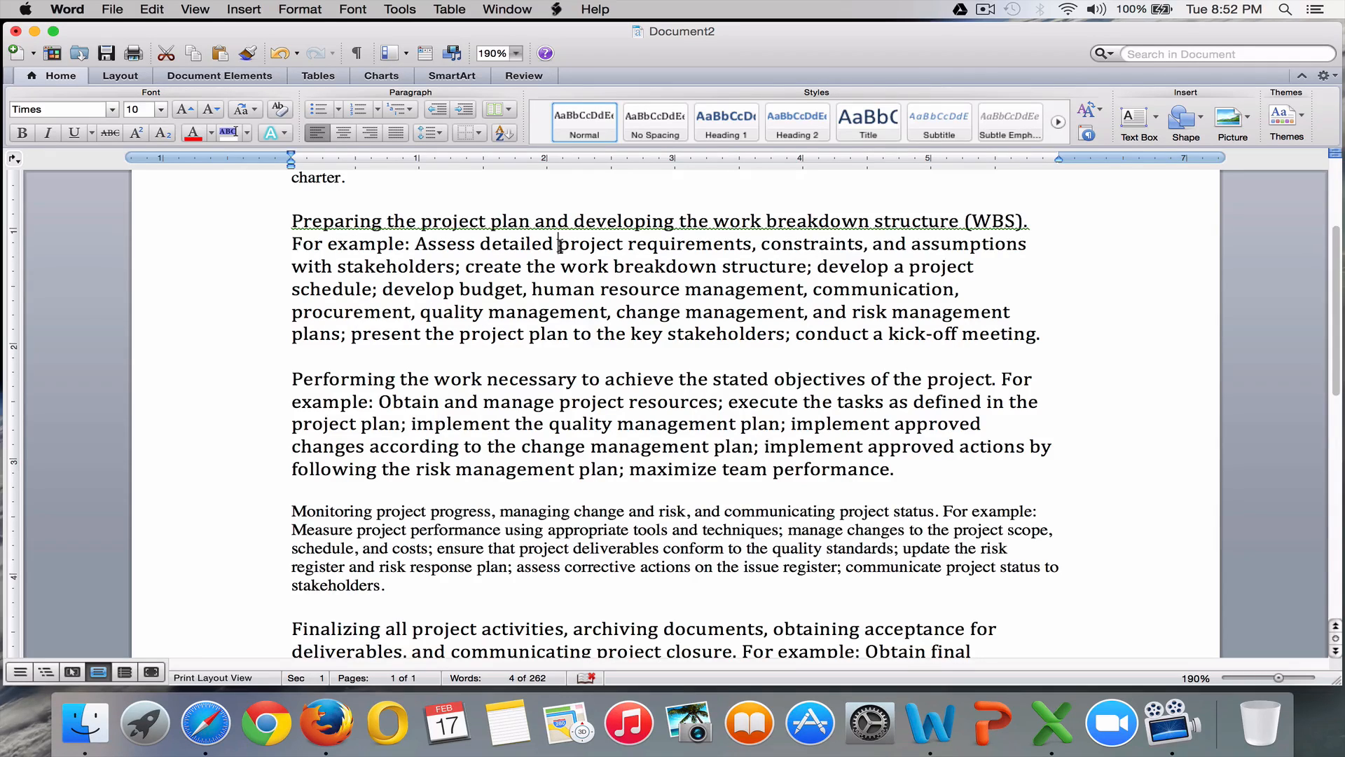
Add 'create the work breakdown structure' and the project requirements, constraints, and assumptions task as summary lines.
left_click_drag(560, 244, 571, 245)
left_click_drag(465, 269, 802, 269)
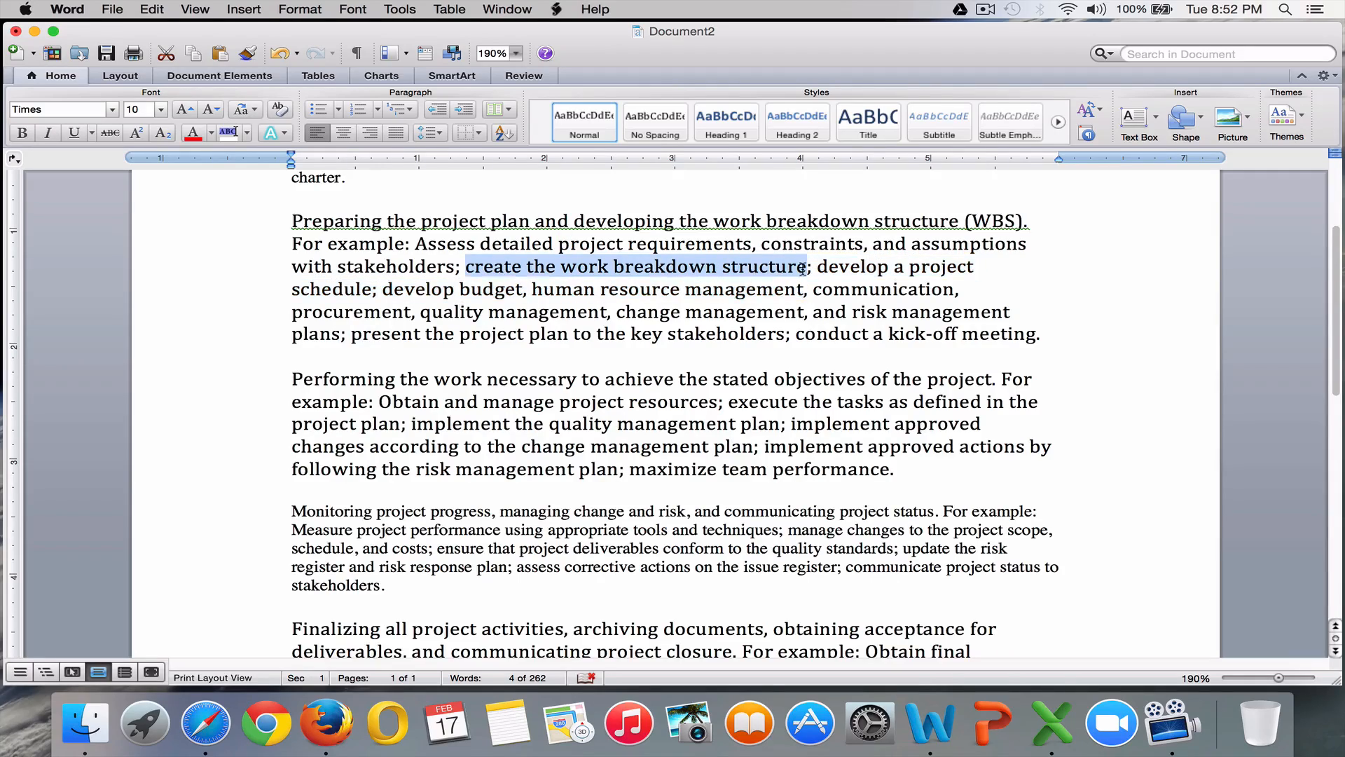
key("super+c")
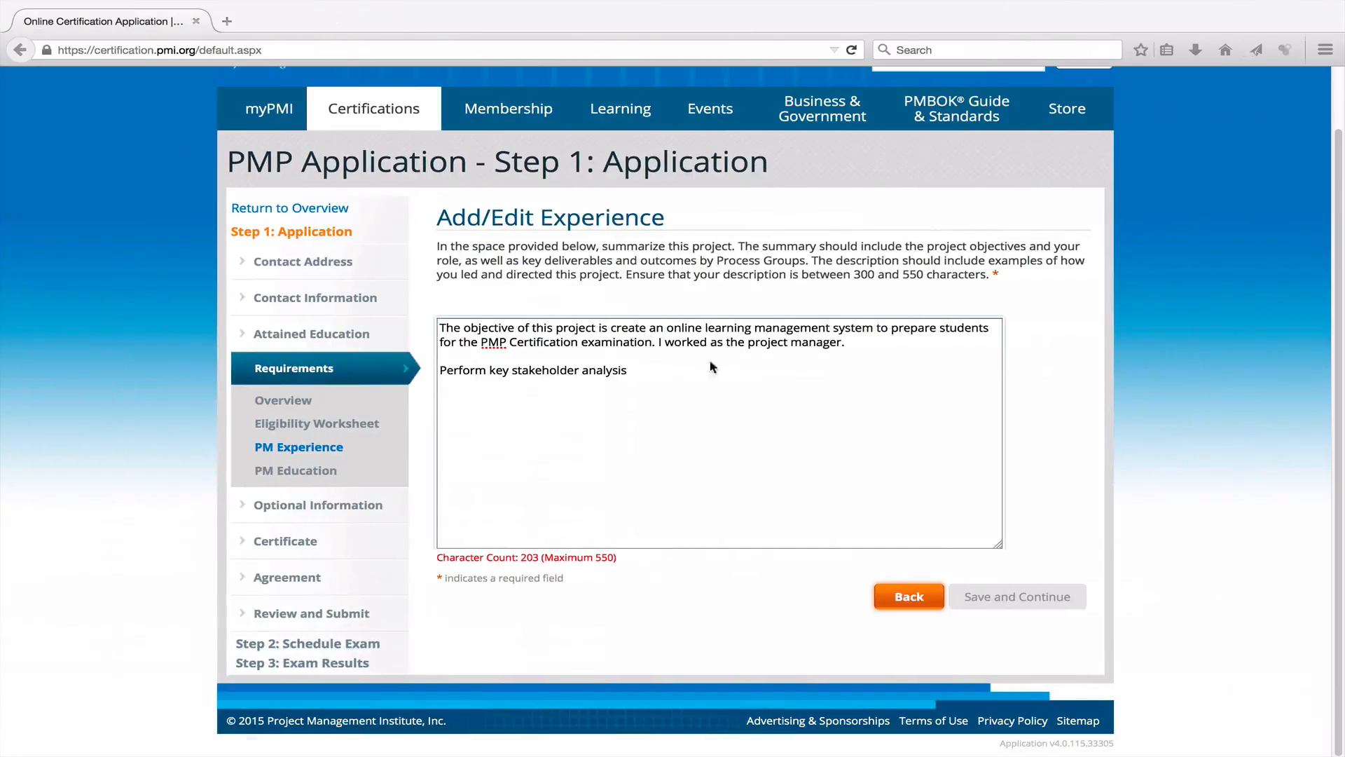
left_click(502, 393)
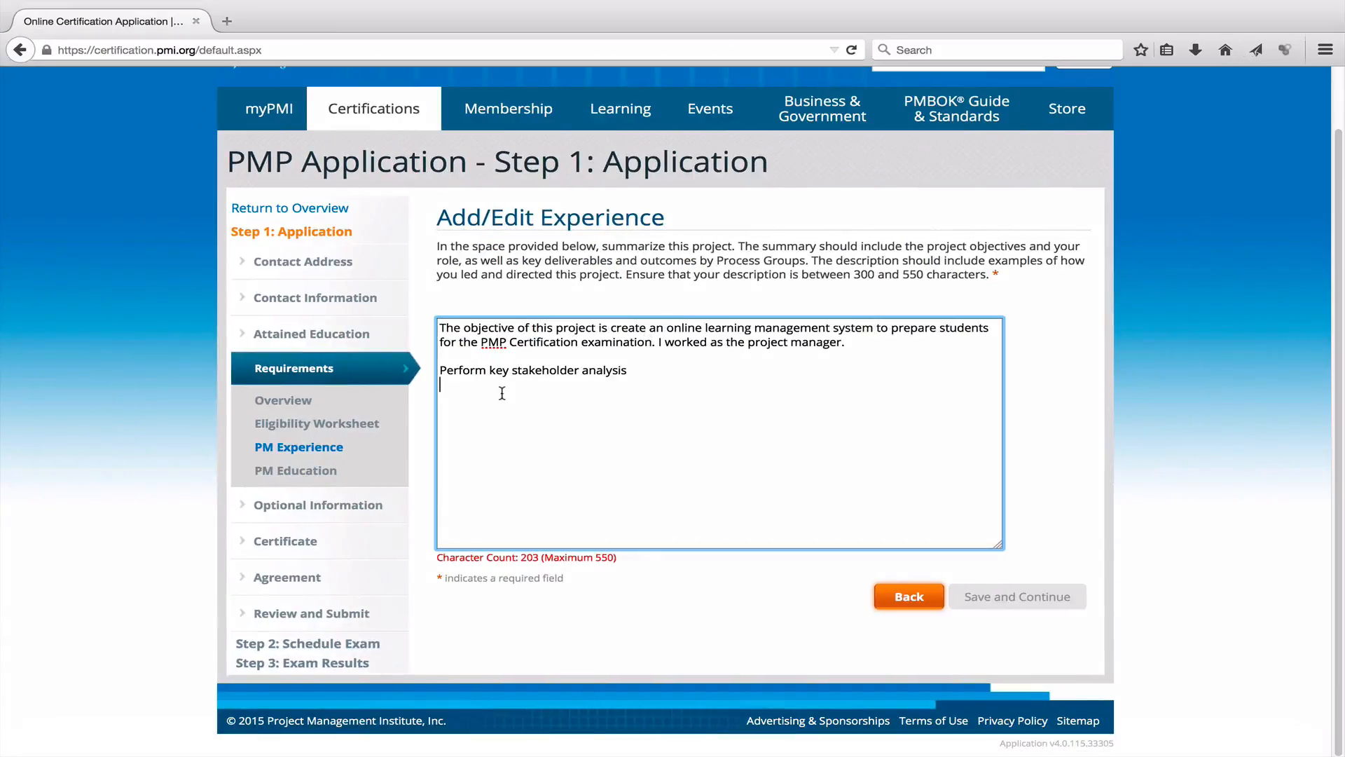
key("super+v")
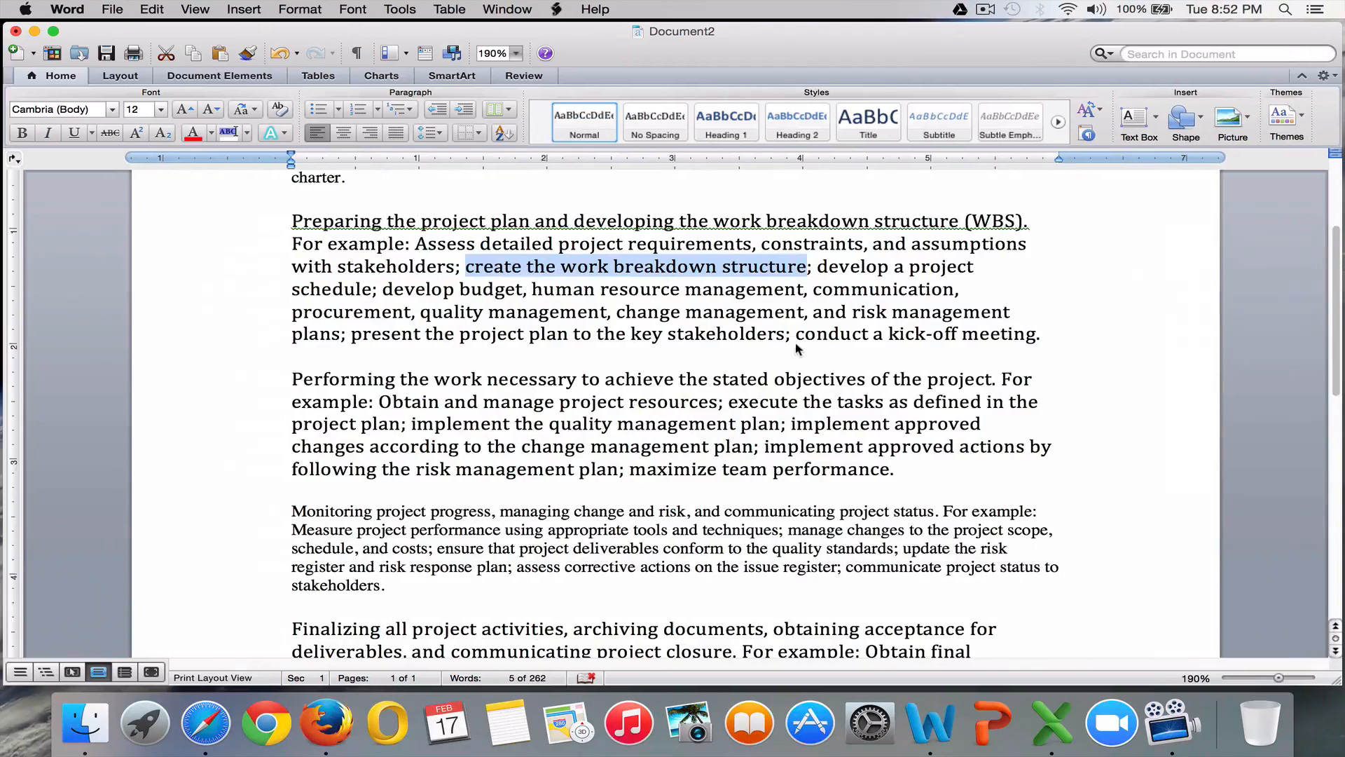
scroll(856, 374, "down", 3)
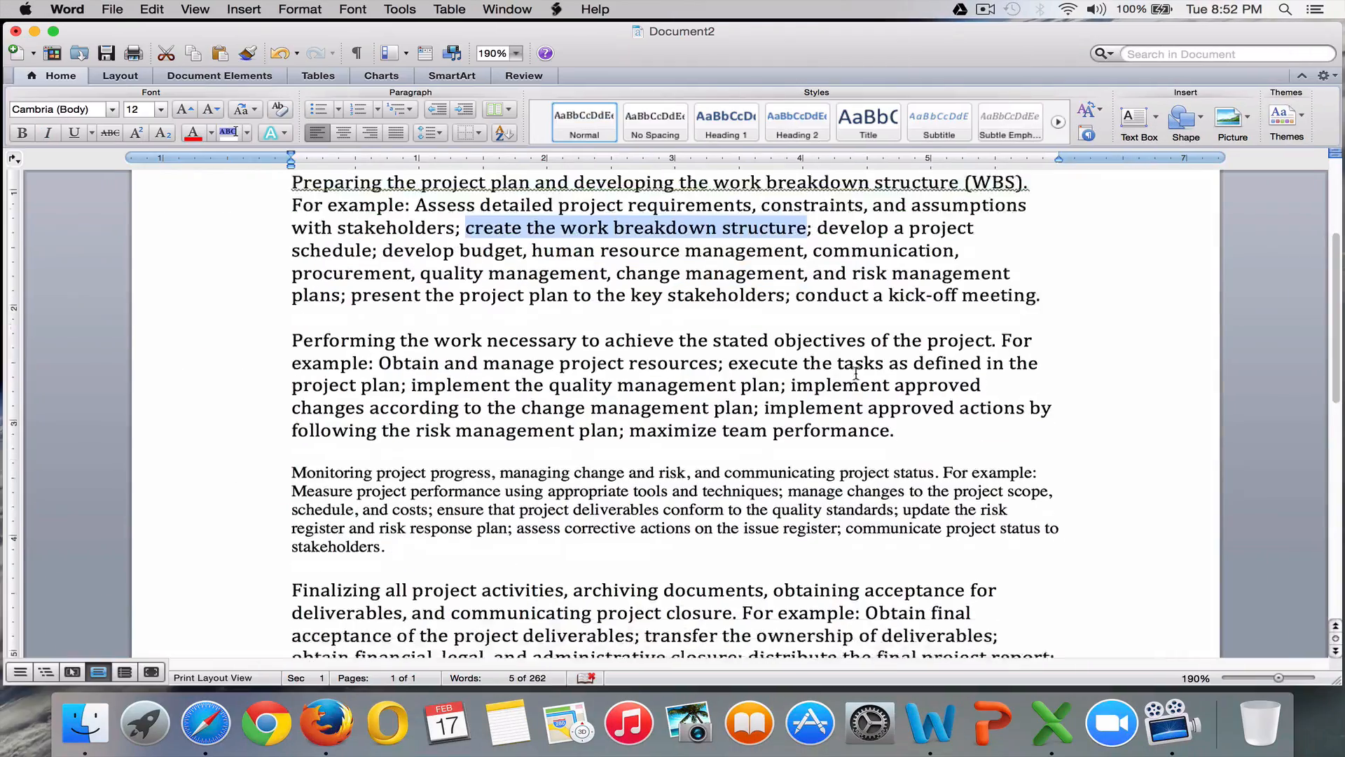
scroll(856, 373, "up", 1)
scroll(870, 324, "up", 2)
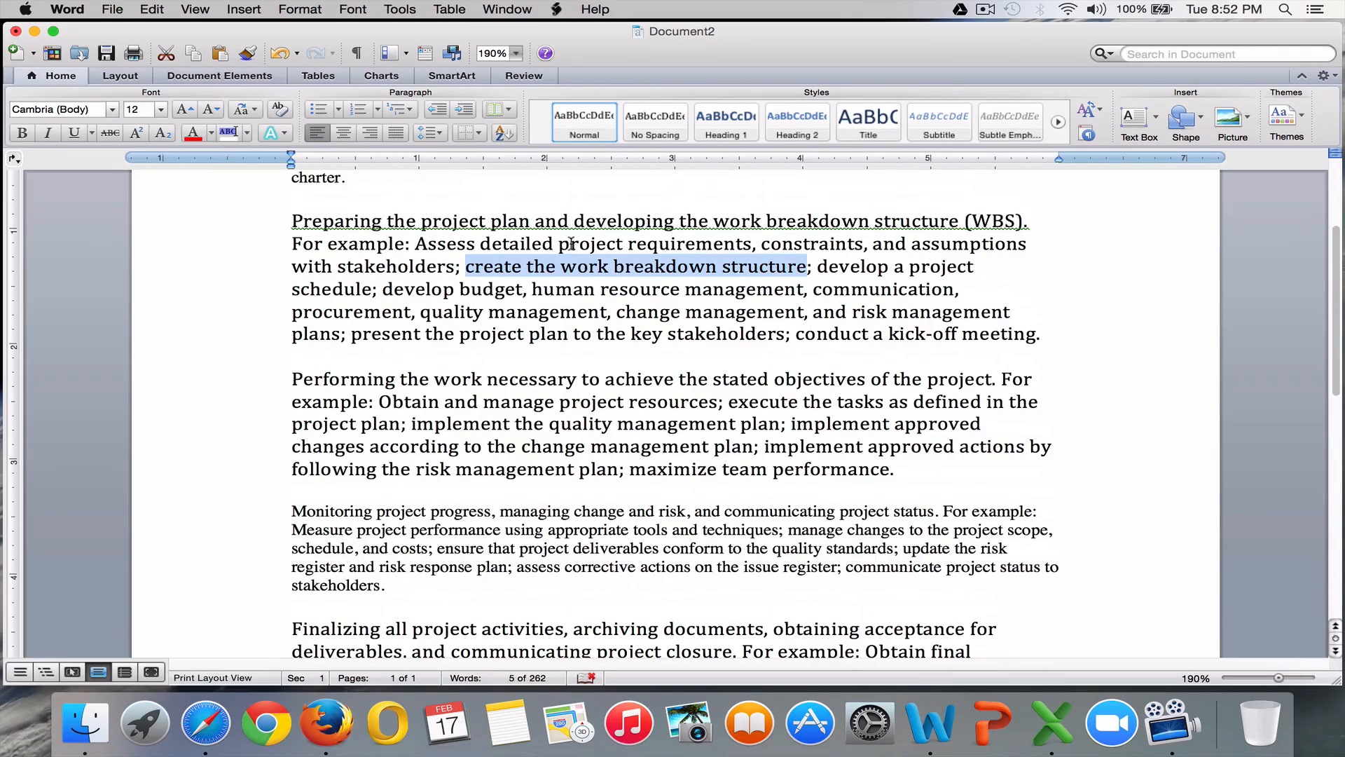
left_click_drag(560, 243, 993, 236)
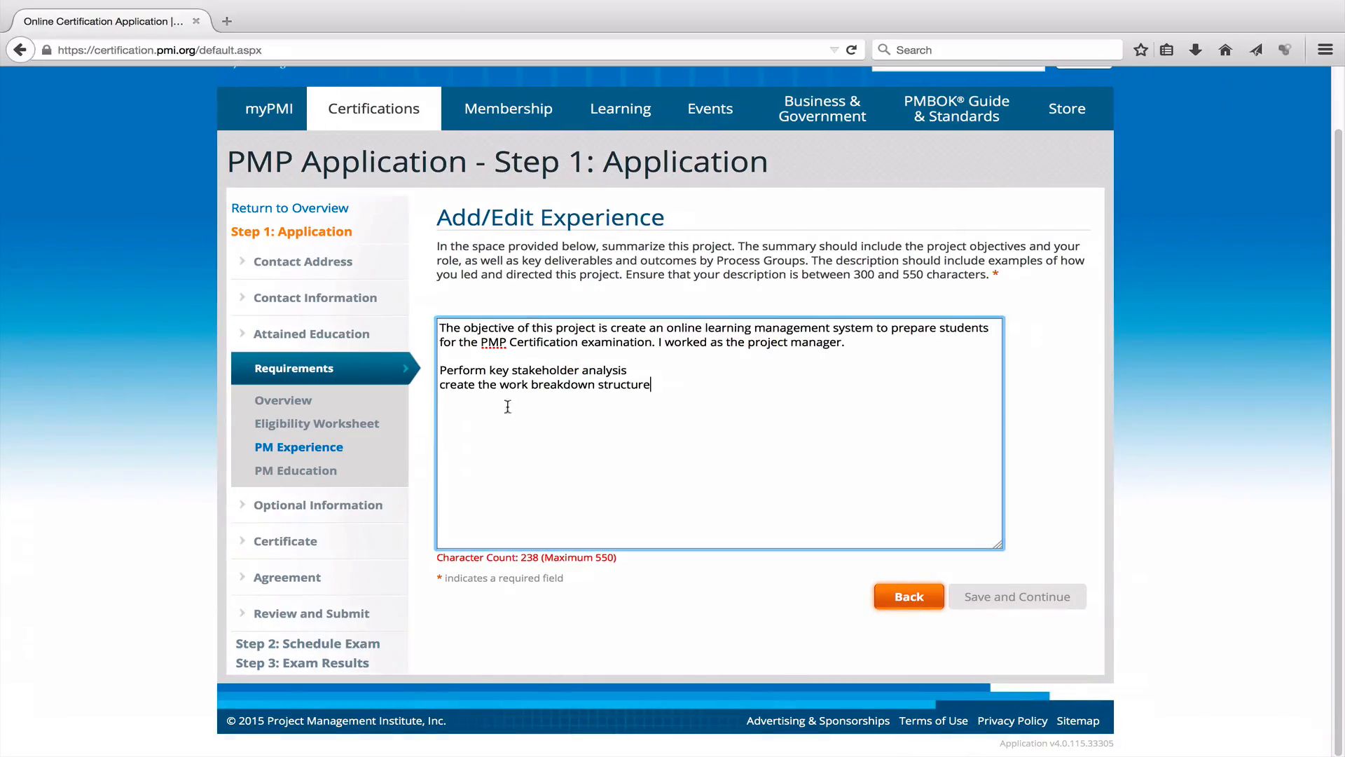
key("Return")
key("super+v")
key("Return")
Add 'Obtain and manage project resources' as the next summary line.
key("ctrl+Left")
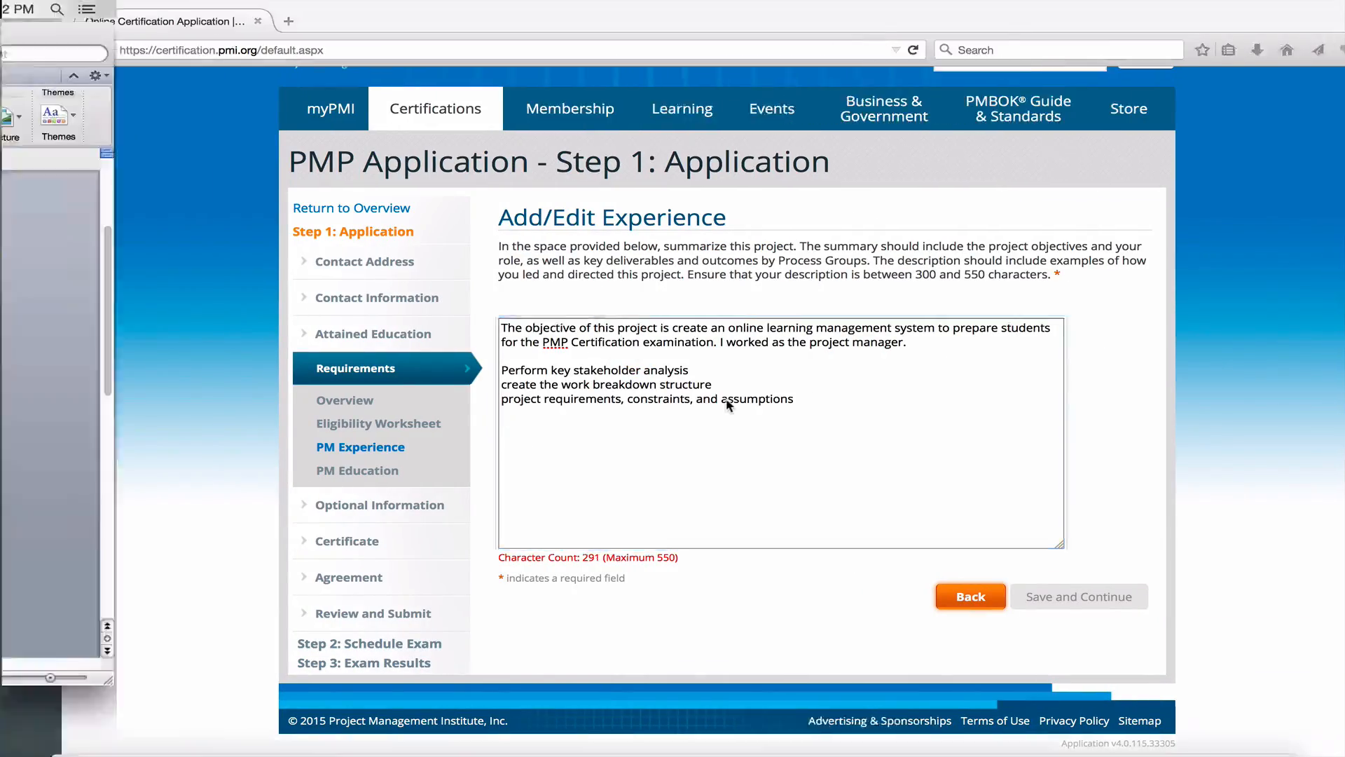
scroll(694, 313, "down", 4)
scroll(694, 313, "up", 3)
scroll(694, 313, "down", 2)
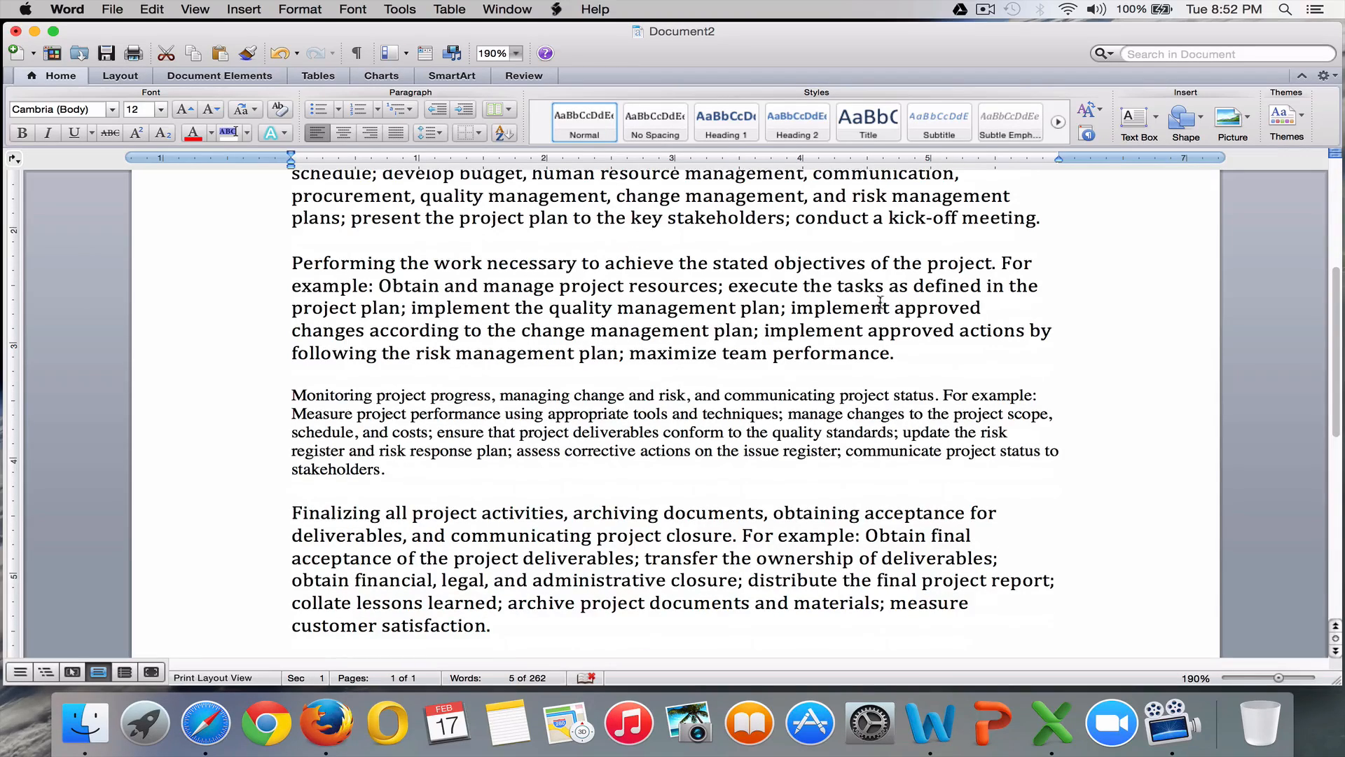
left_click_drag(718, 287, 402, 289)
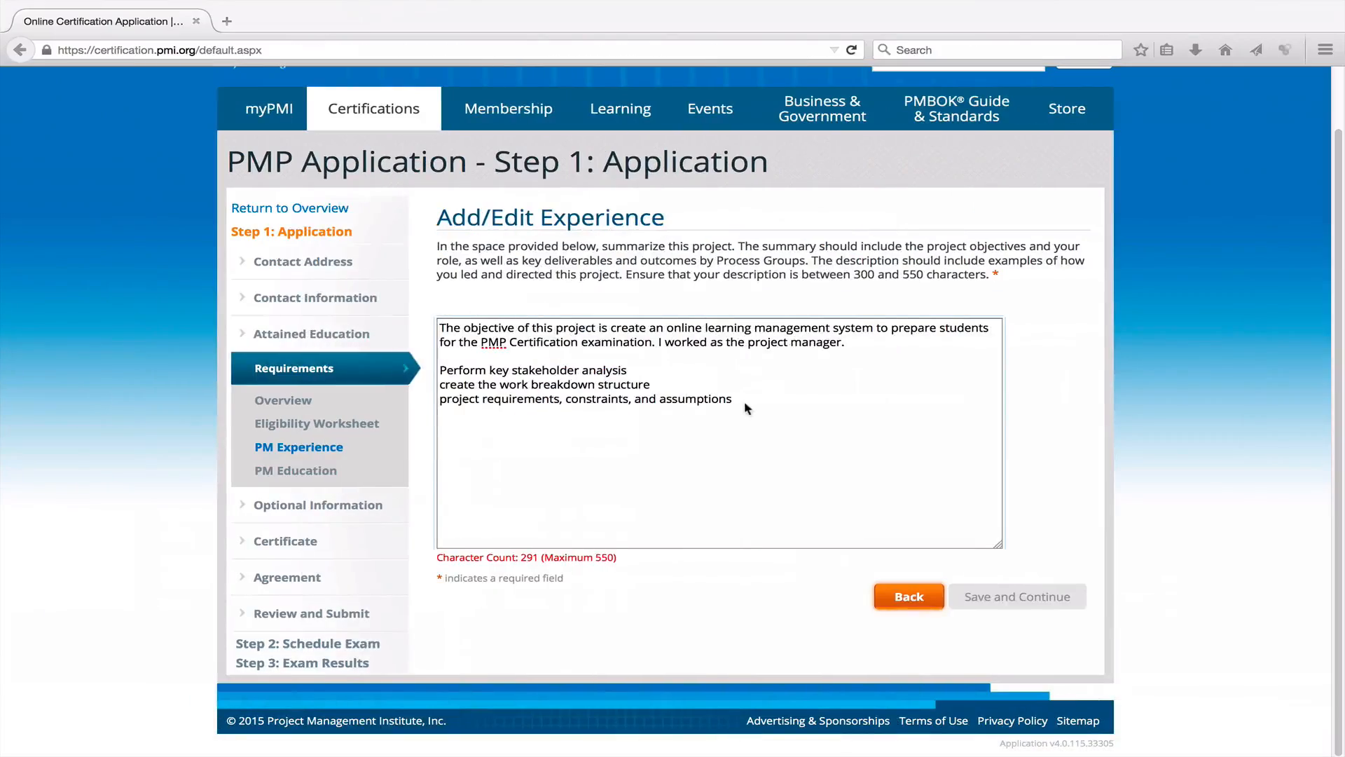
key("Return")
key("super+v")
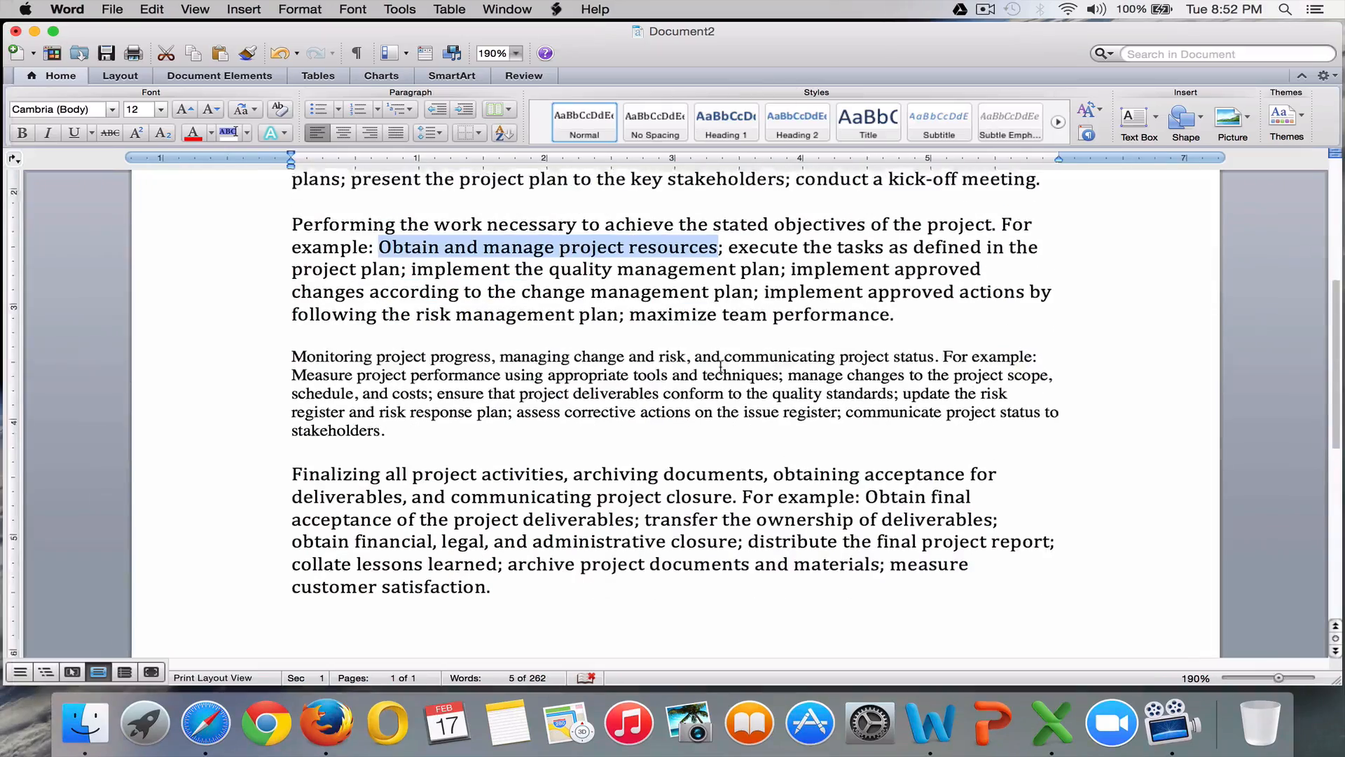
Add 'Monitoring project progress' and 'Archiving documents' lines, bringing the summary to 374 characters.
scroll(721, 365, "down", 1)
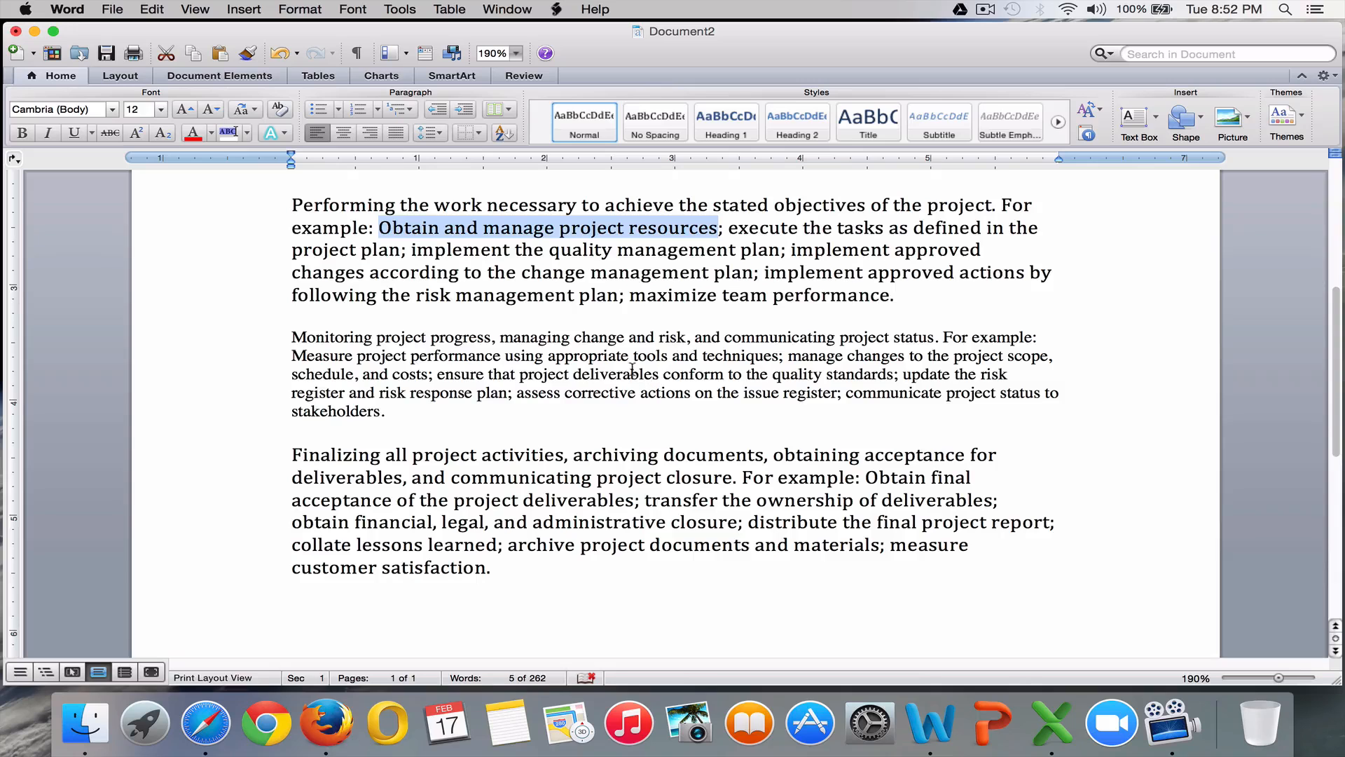
left_click_drag(290, 338, 491, 339)
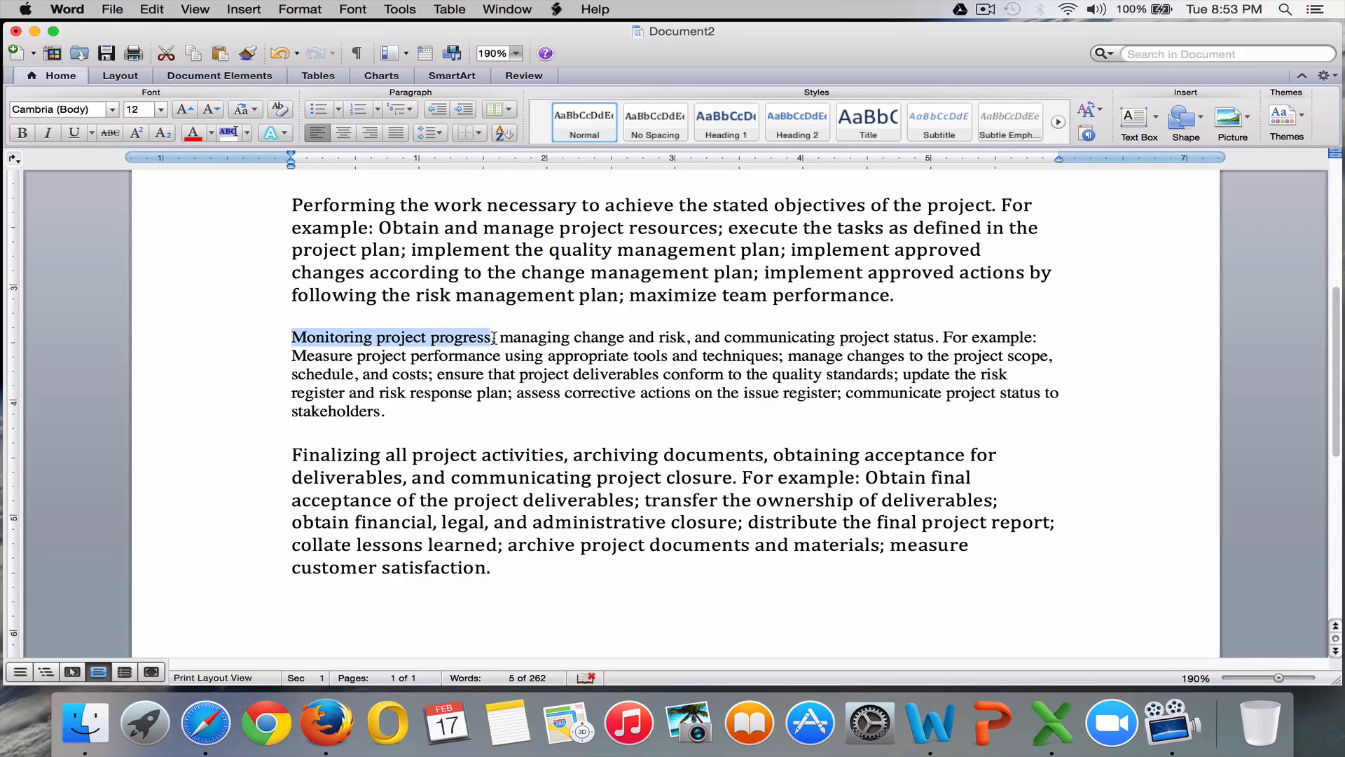
key("super+c")
key("super+Tab")
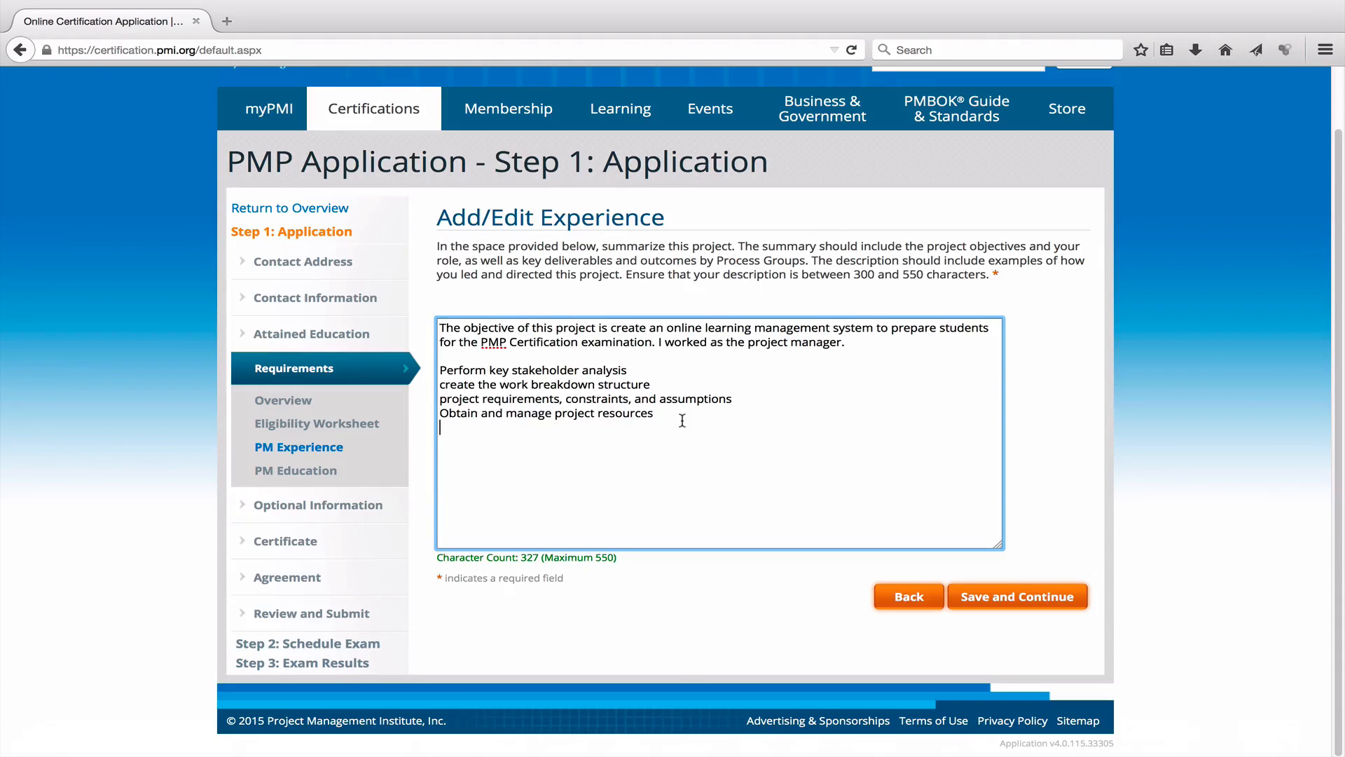
key("super+v")
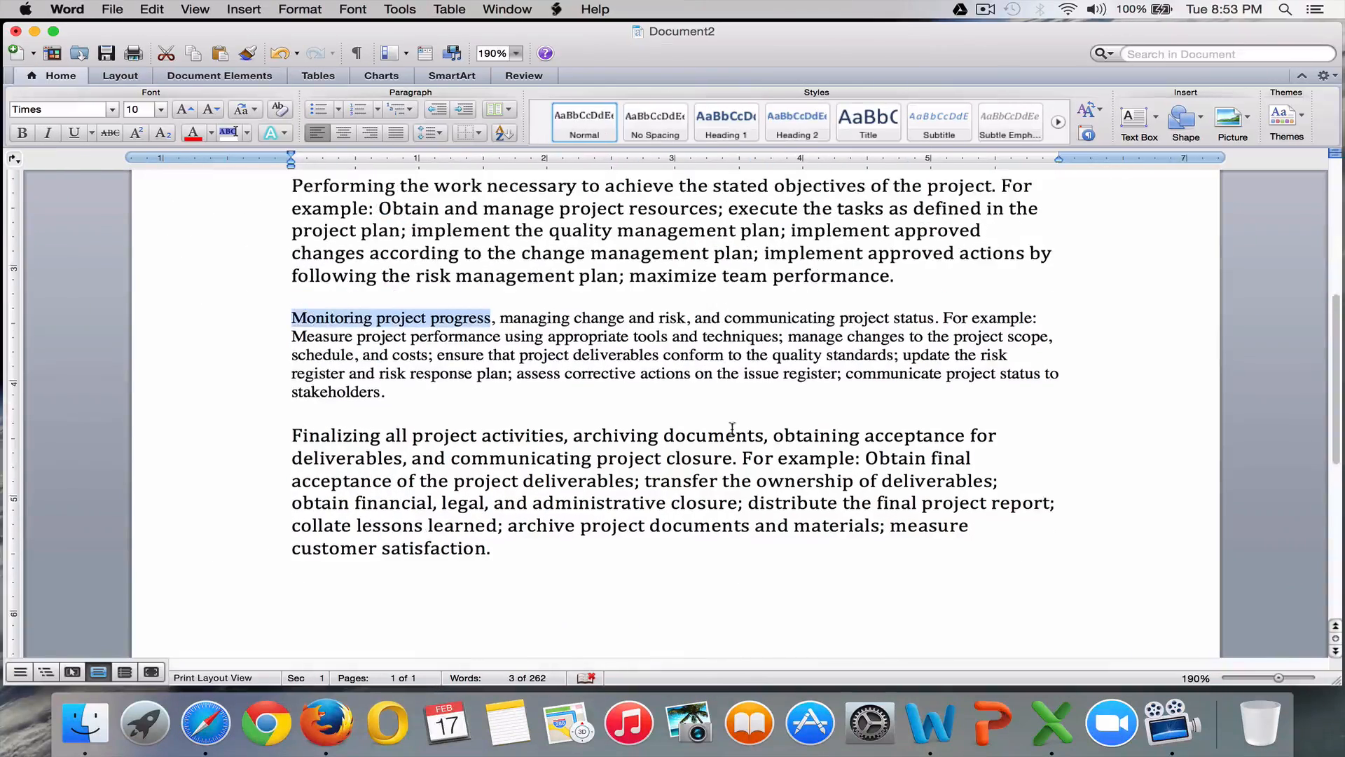
scroll(728, 435, "down", 2)
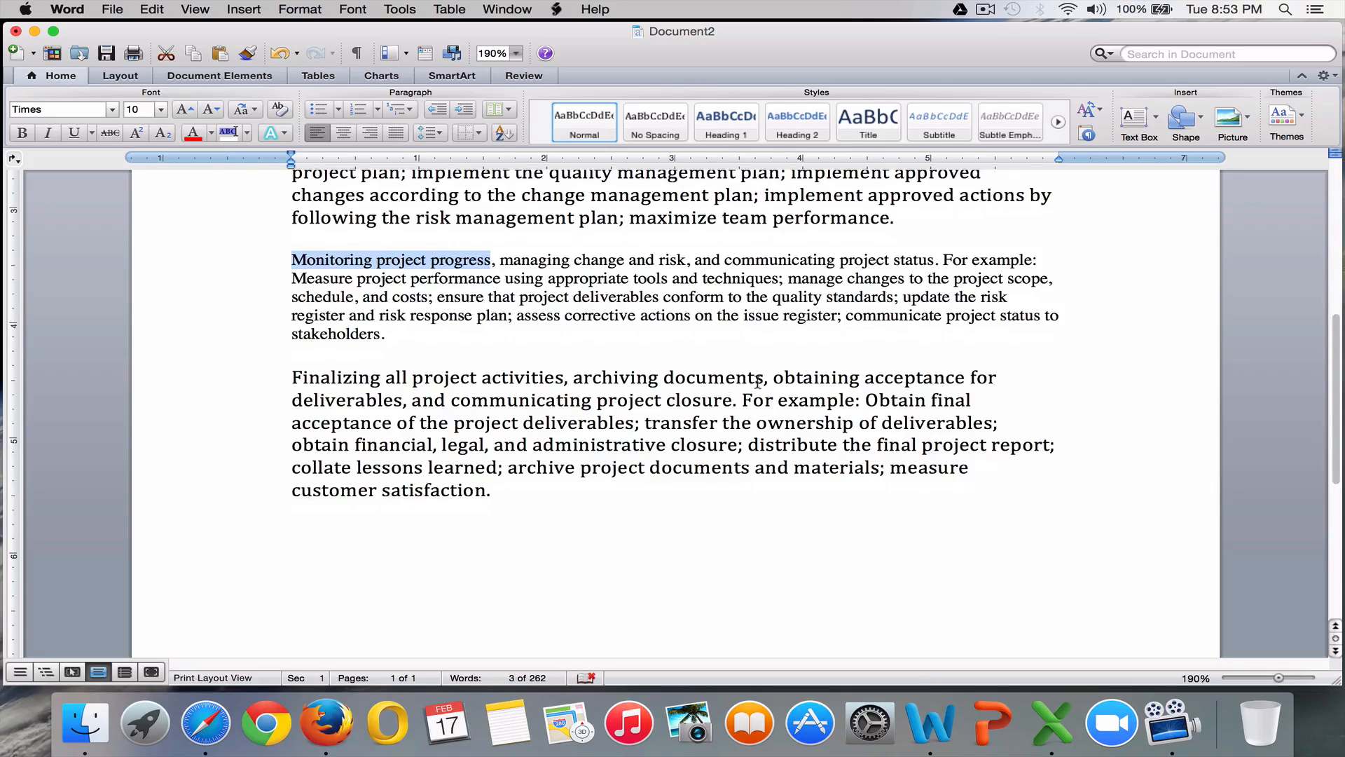
left_click_drag(762, 379, 605, 371)
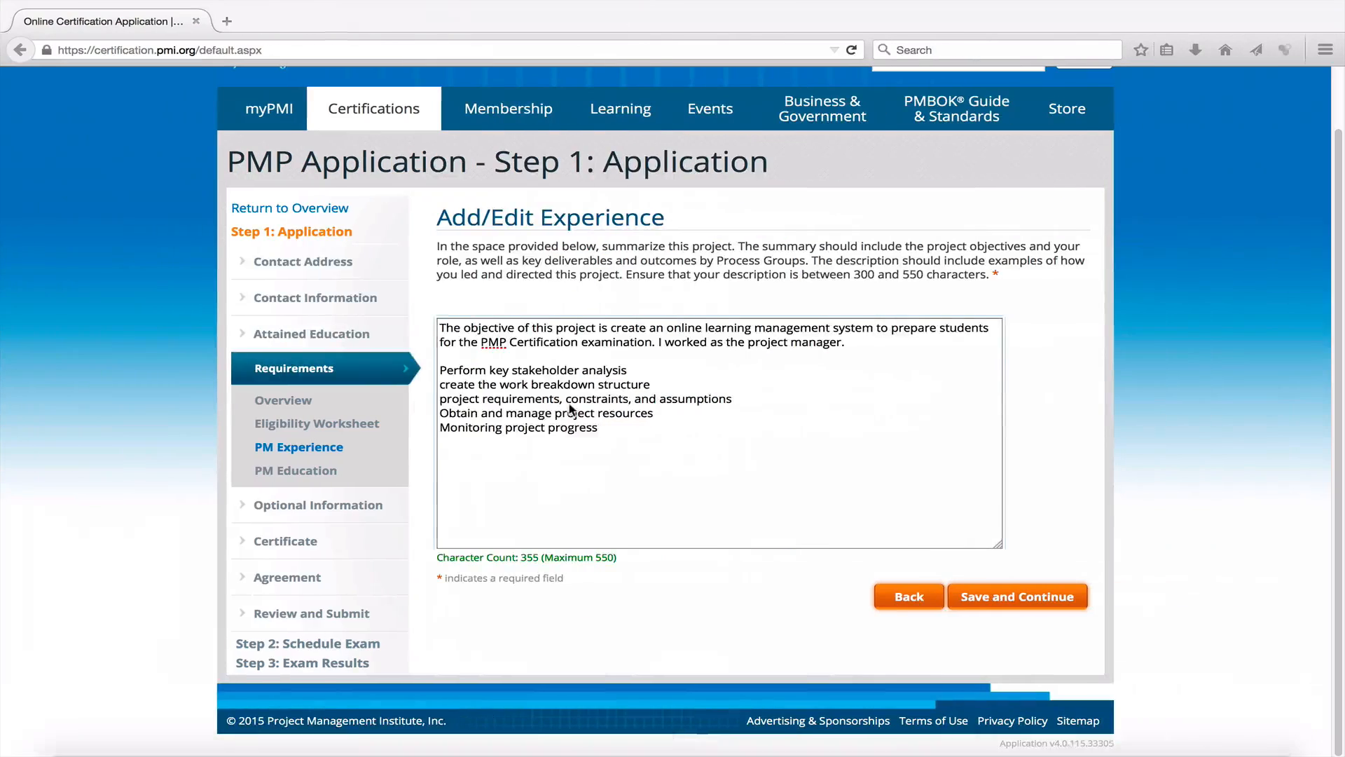
left_click(522, 447)
key("ctrl+v")
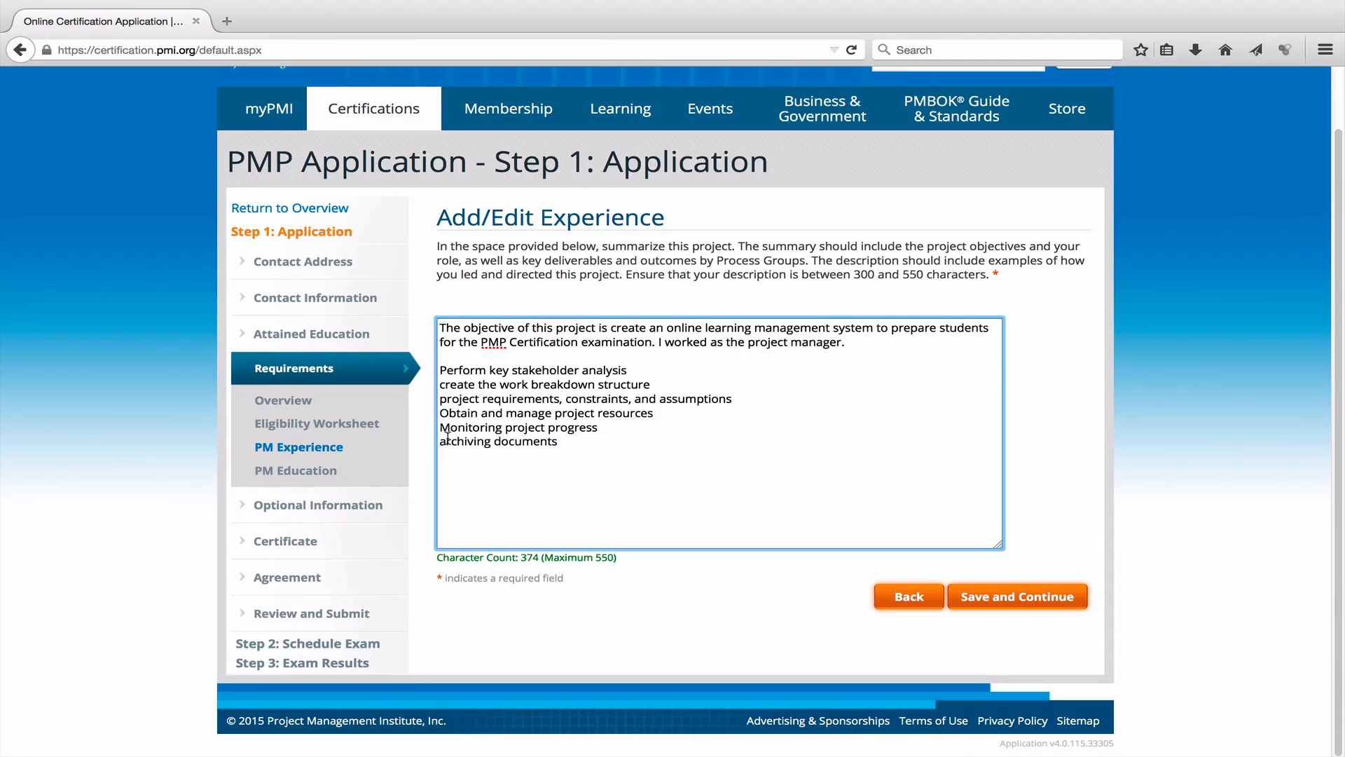
type("A")
double_click(529, 557)
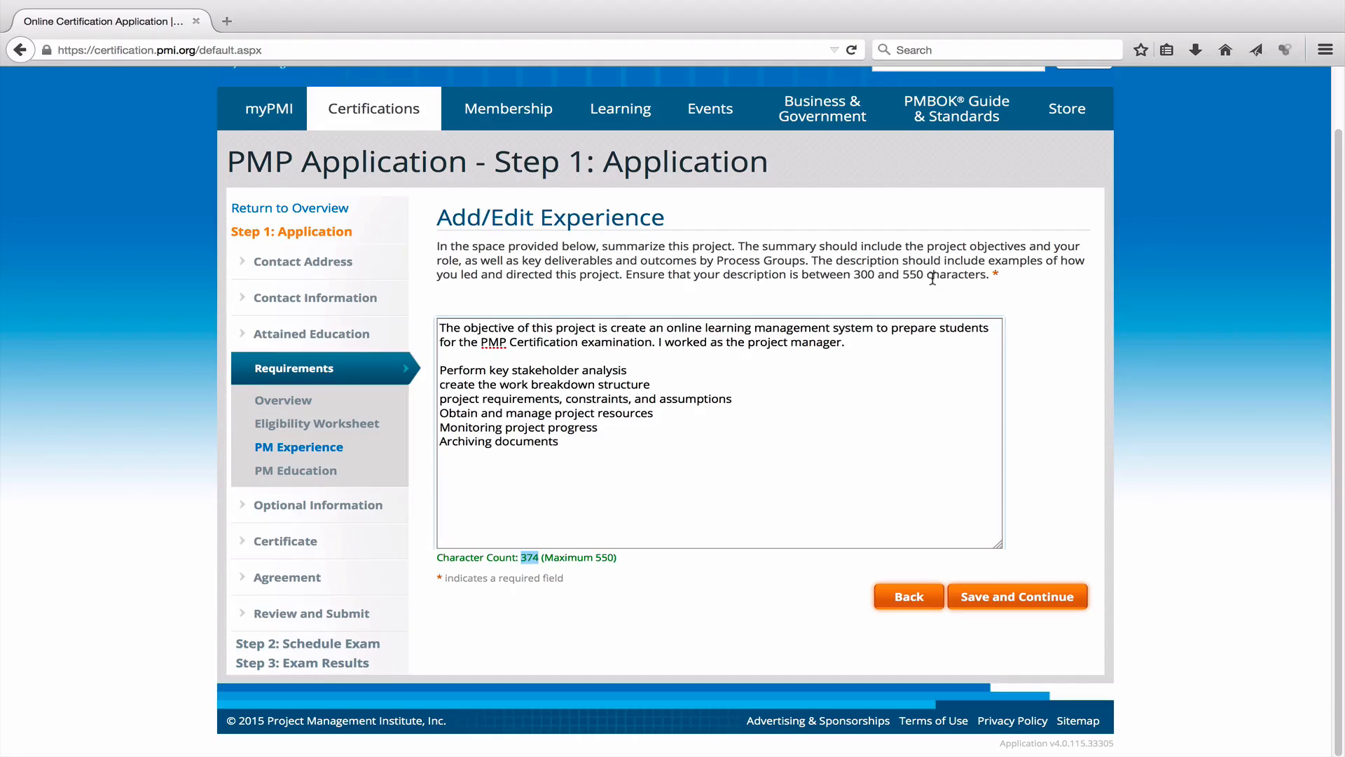
Insert the lead-in 'In this project, I took care of several deliverable, including but not limited to'.
left_click(858, 350)
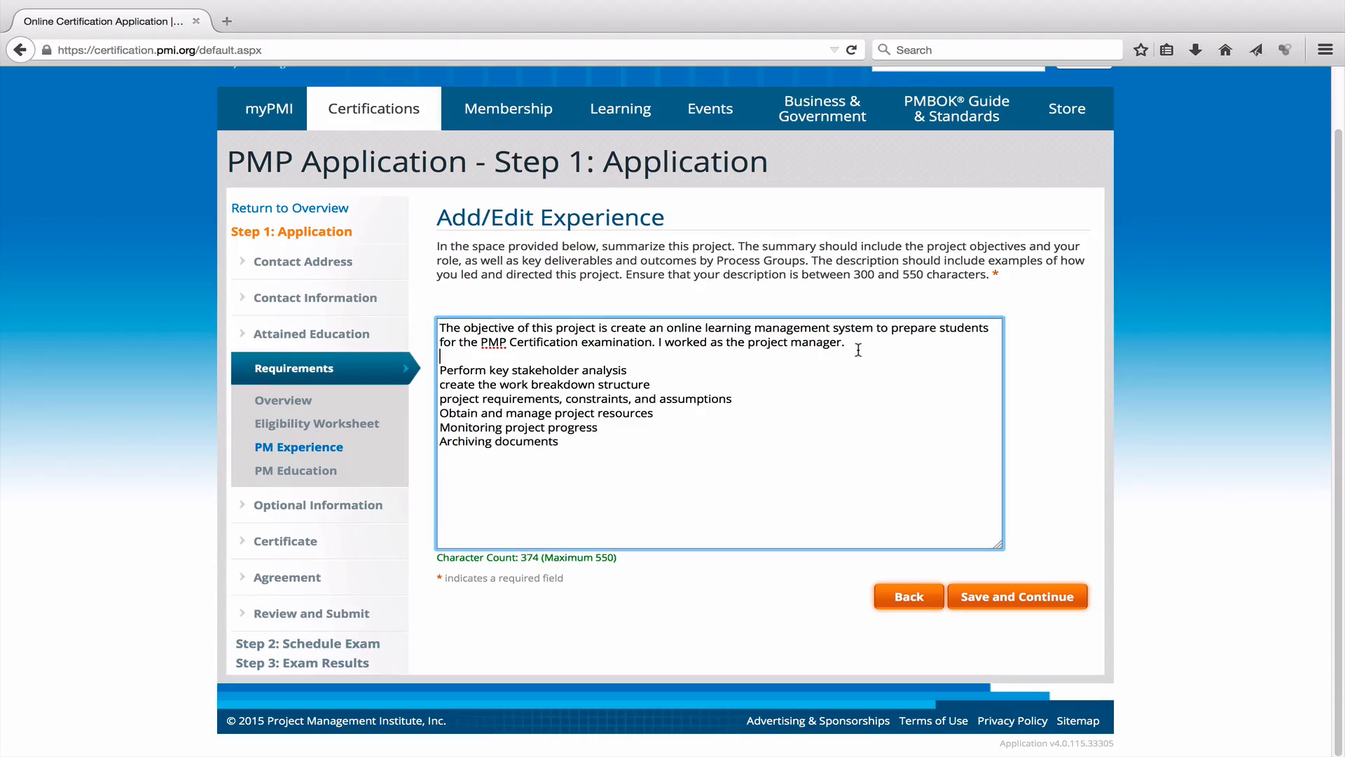
key("Return")
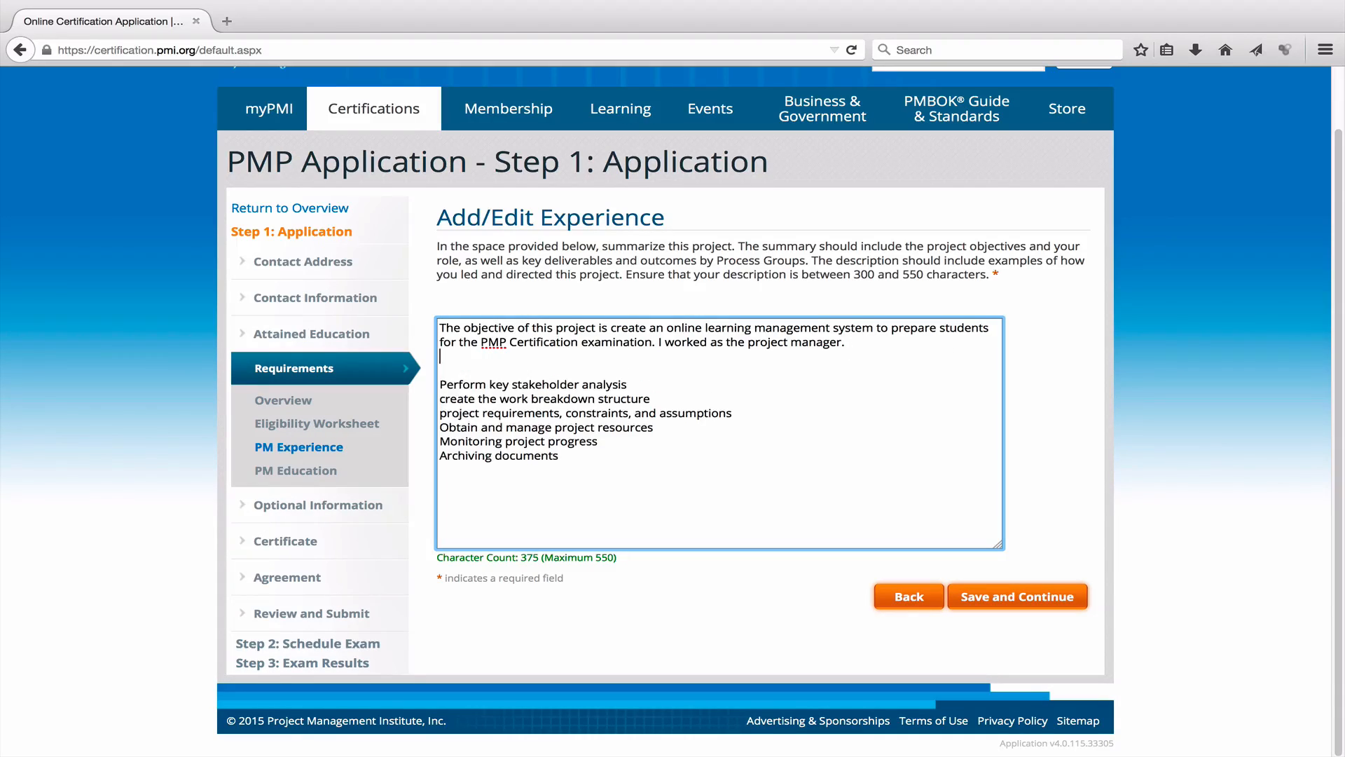
key("Return")
type("I")
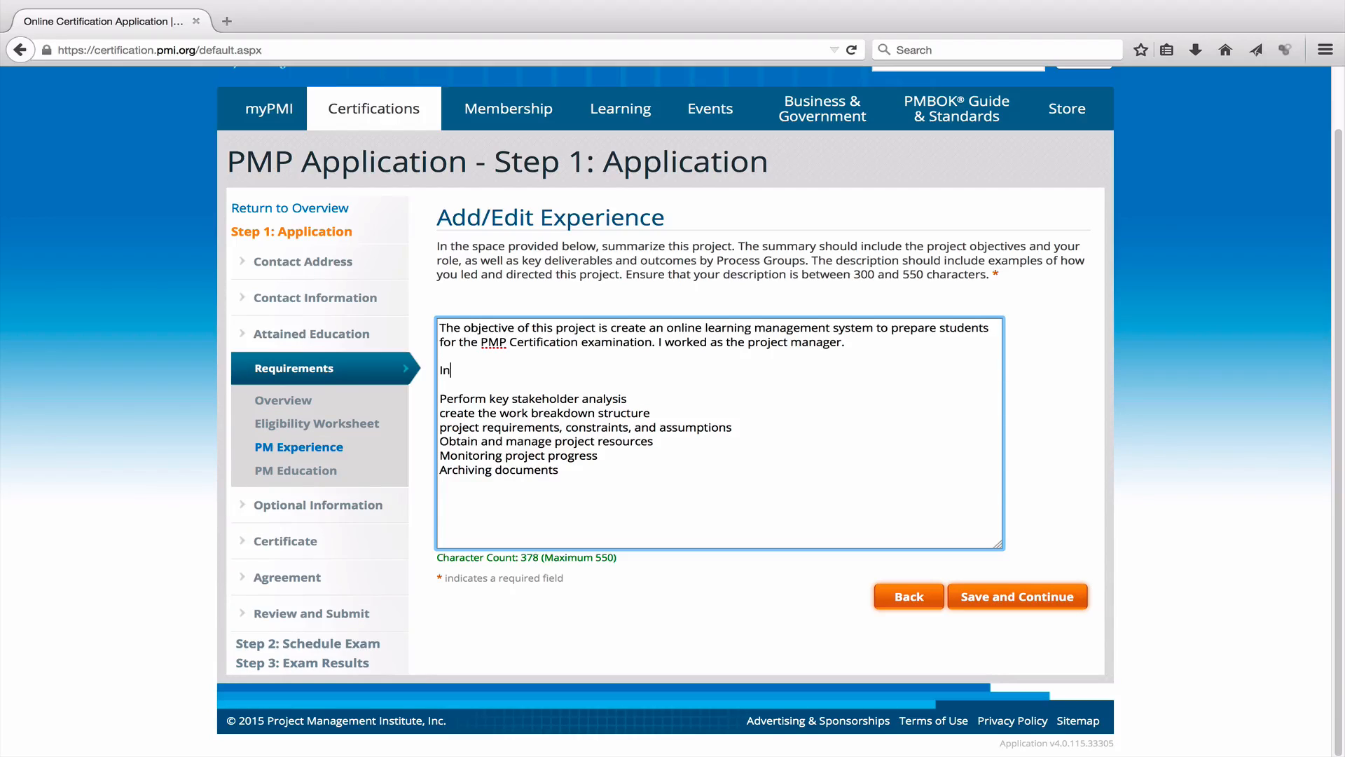
type("n this project, I took care of sev")
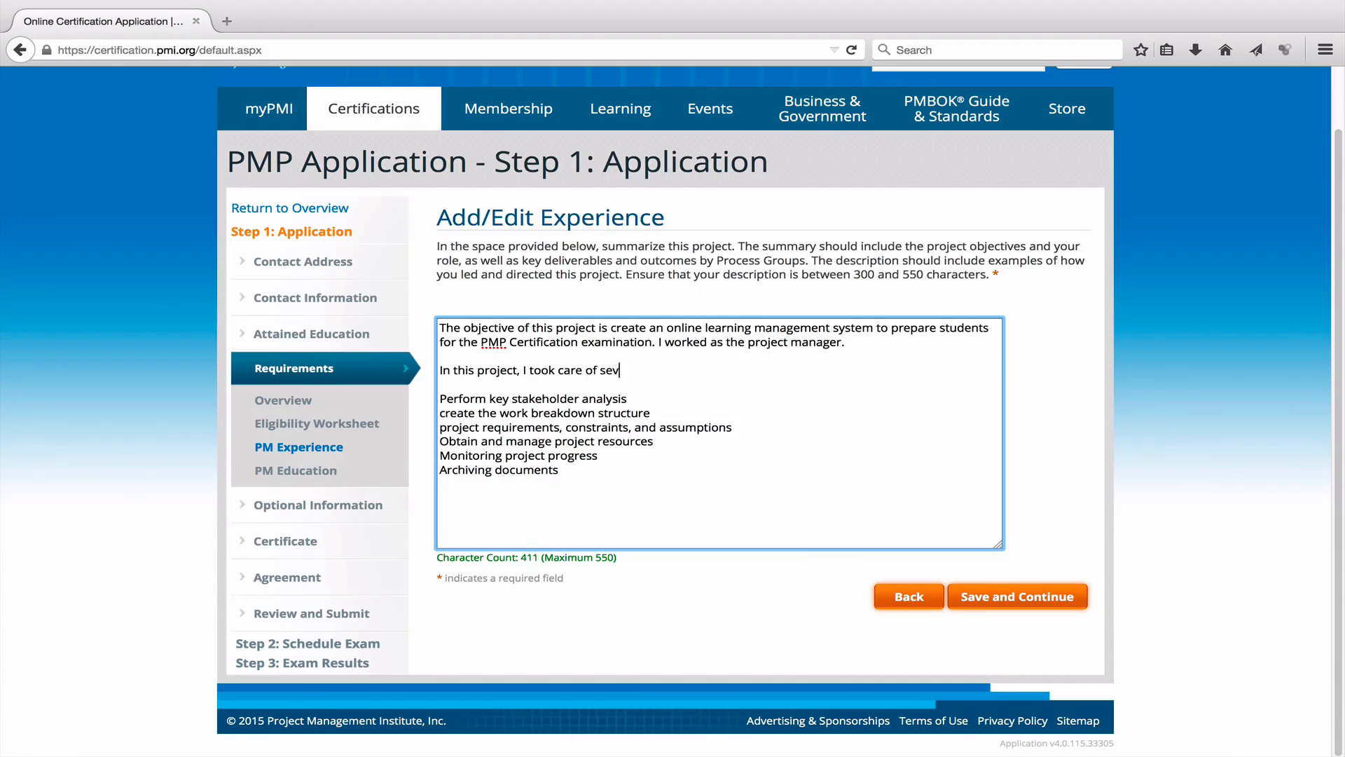
type("eral deliverables,")
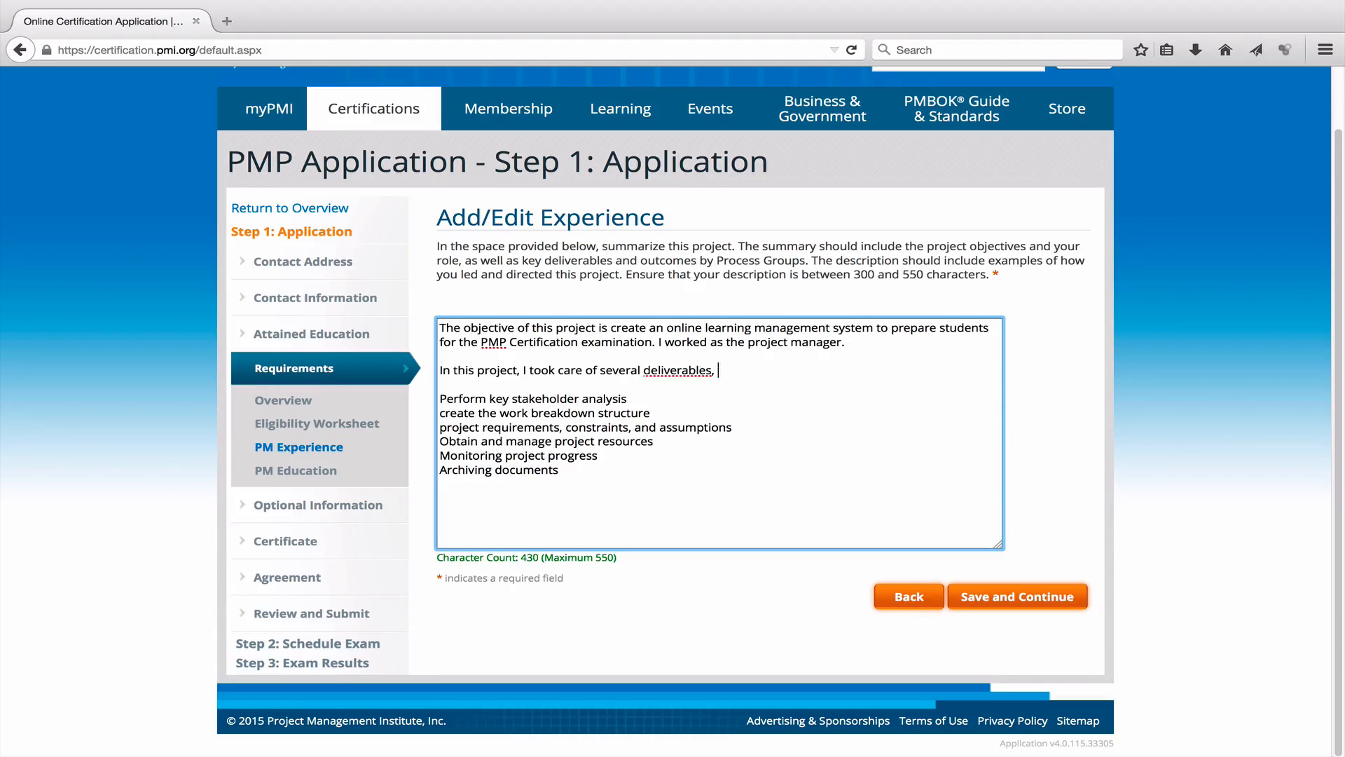
key("BackSpace")
key("BackSpace")
key("BackSpace")
key("BackSpace")
type("s,")
key("BackSpace")
key("BackSpace")
key("BackSpace")
key("BackSpace")
type("bles,")
right_click(690, 372)
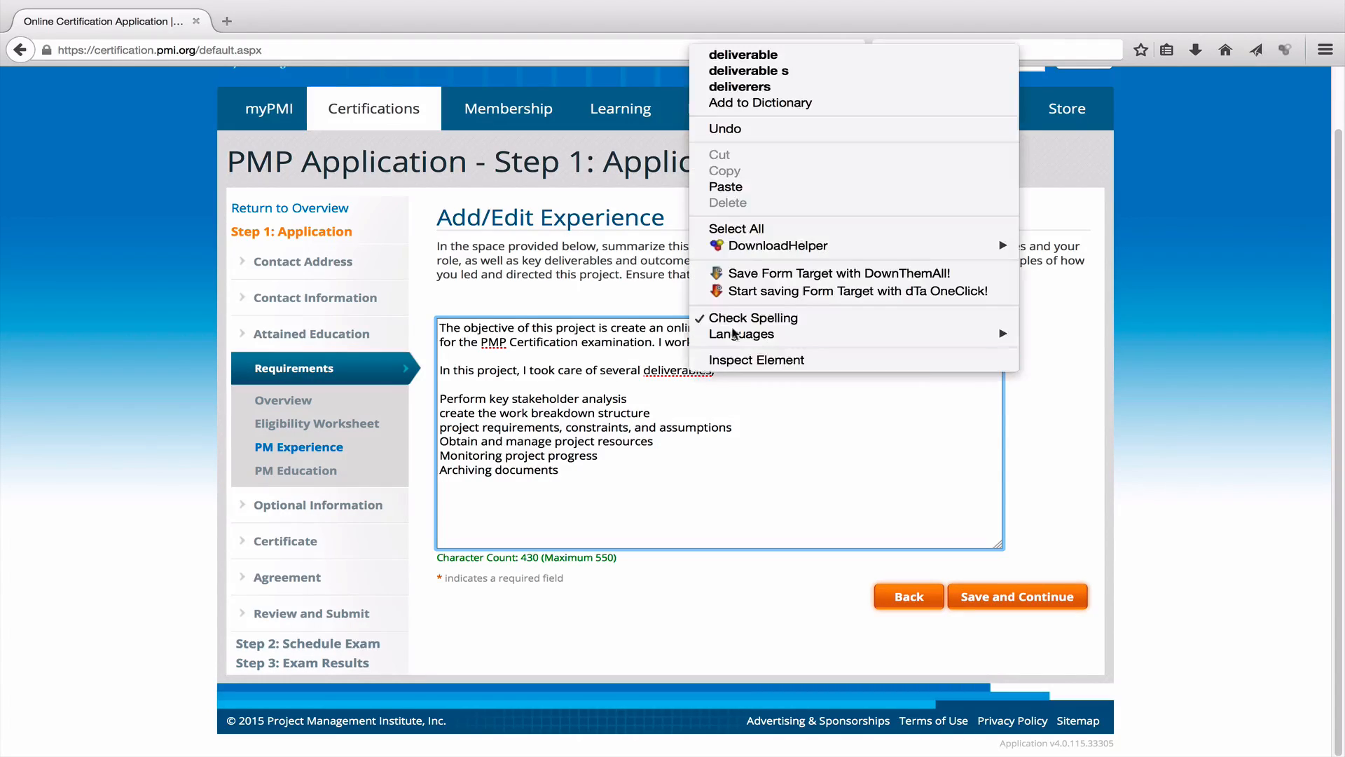
left_click(771, 55)
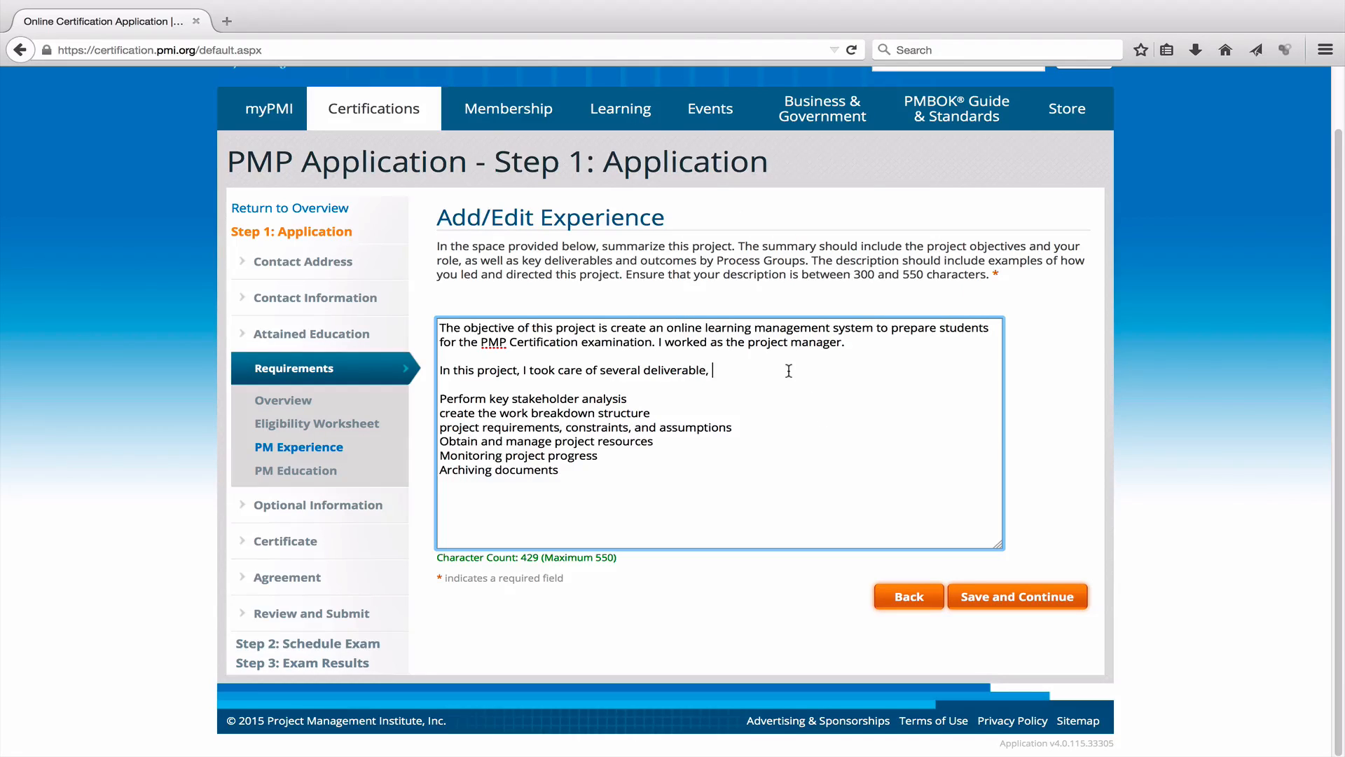
type("including but not")
key("BackSpace")
key("BackSpace")
key("BackSpace")
key("BackSpace")
type("but not limited to")
Review the 458-character summary and capitalize 'Create' in the work breakdown structure line.
double_click(534, 559)
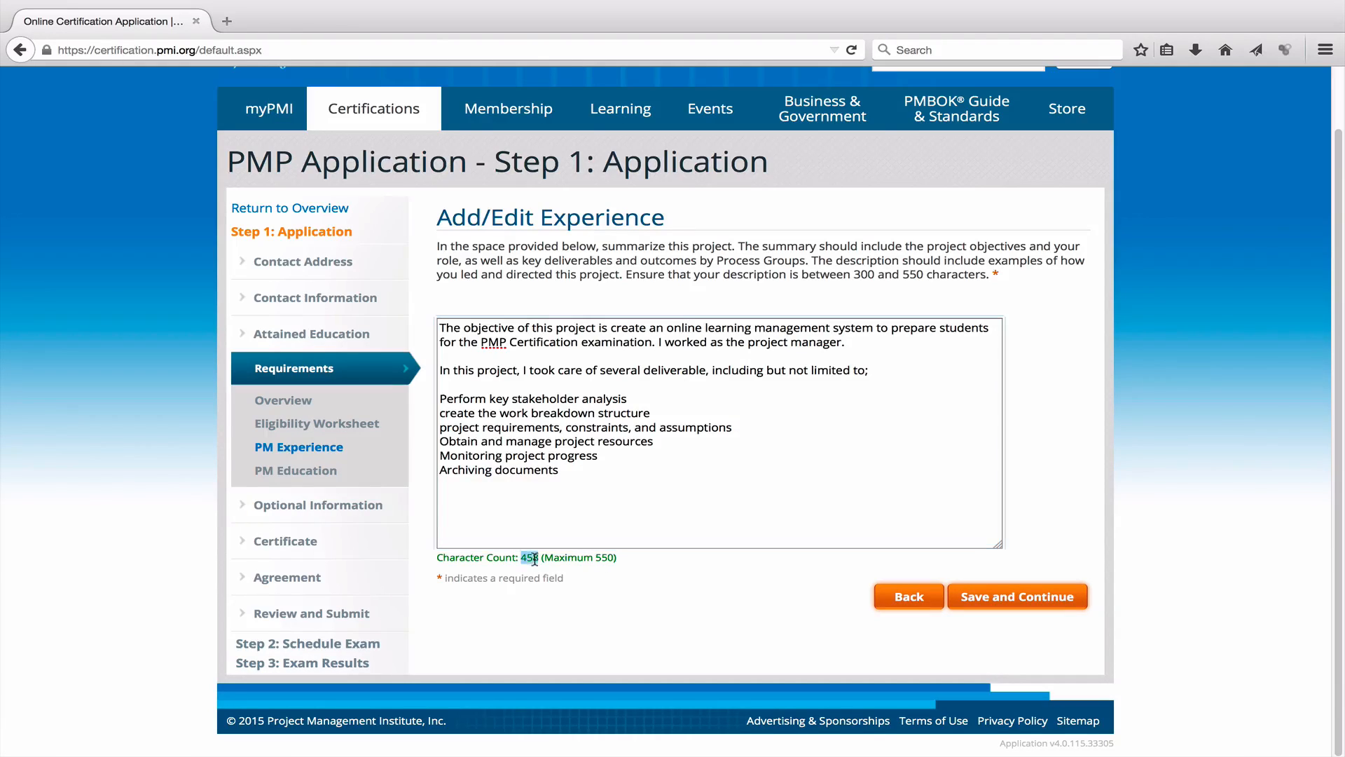
left_click(696, 492)
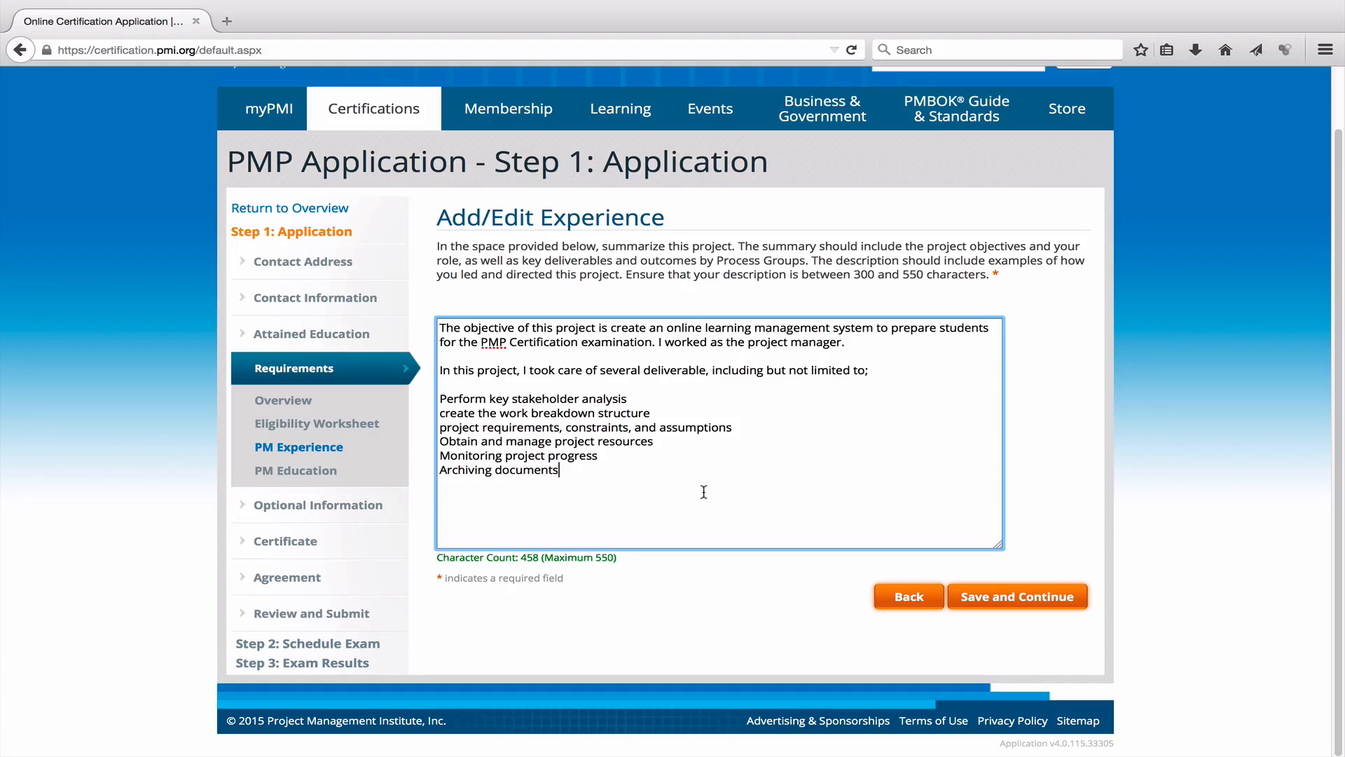
double_click(685, 328)
left_click(785, 342)
left_click_drag(440, 398, 567, 469)
left_click(667, 483)
left_click_drag(446, 415, 434, 416)
type("C")
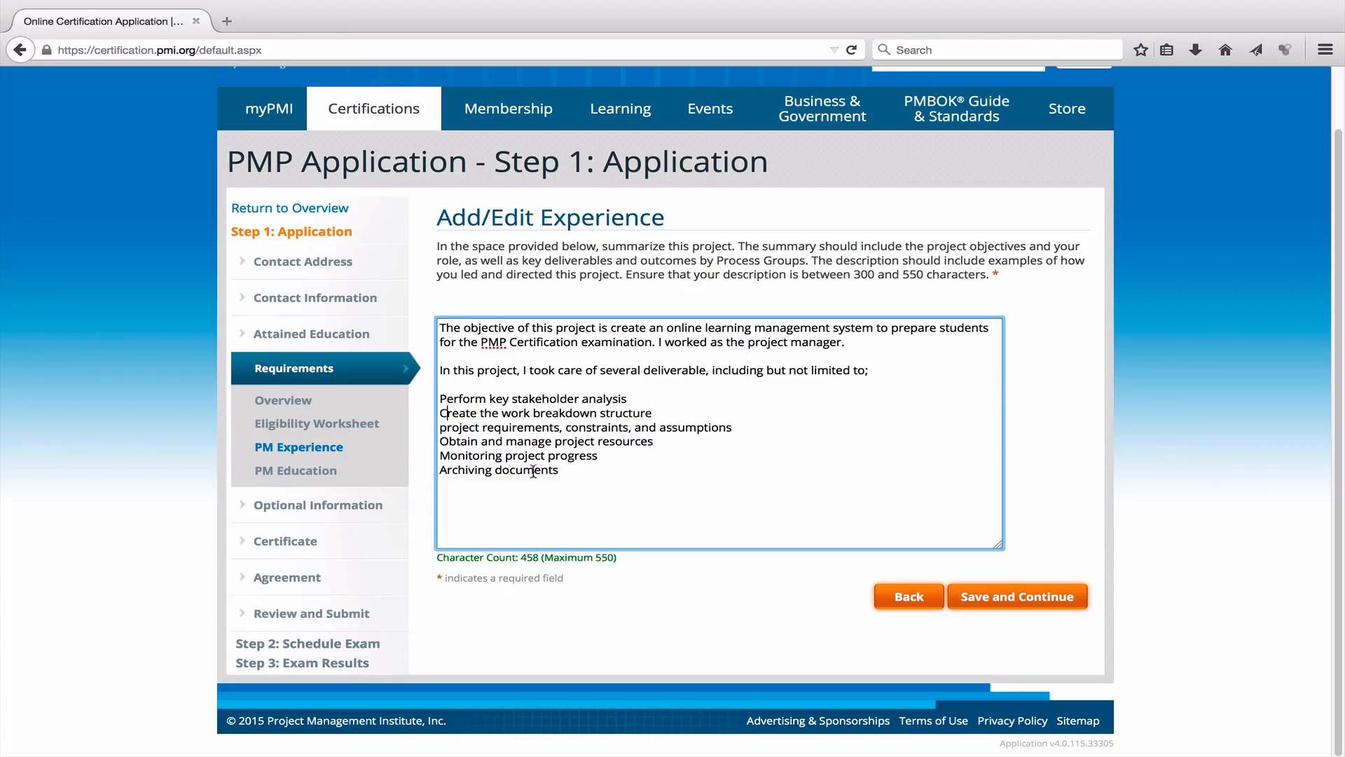
double_click(492, 458)
left_click(674, 491)
Save the summary and check the website project shows 37 months and 4800.00 hours.
left_click(1035, 595)
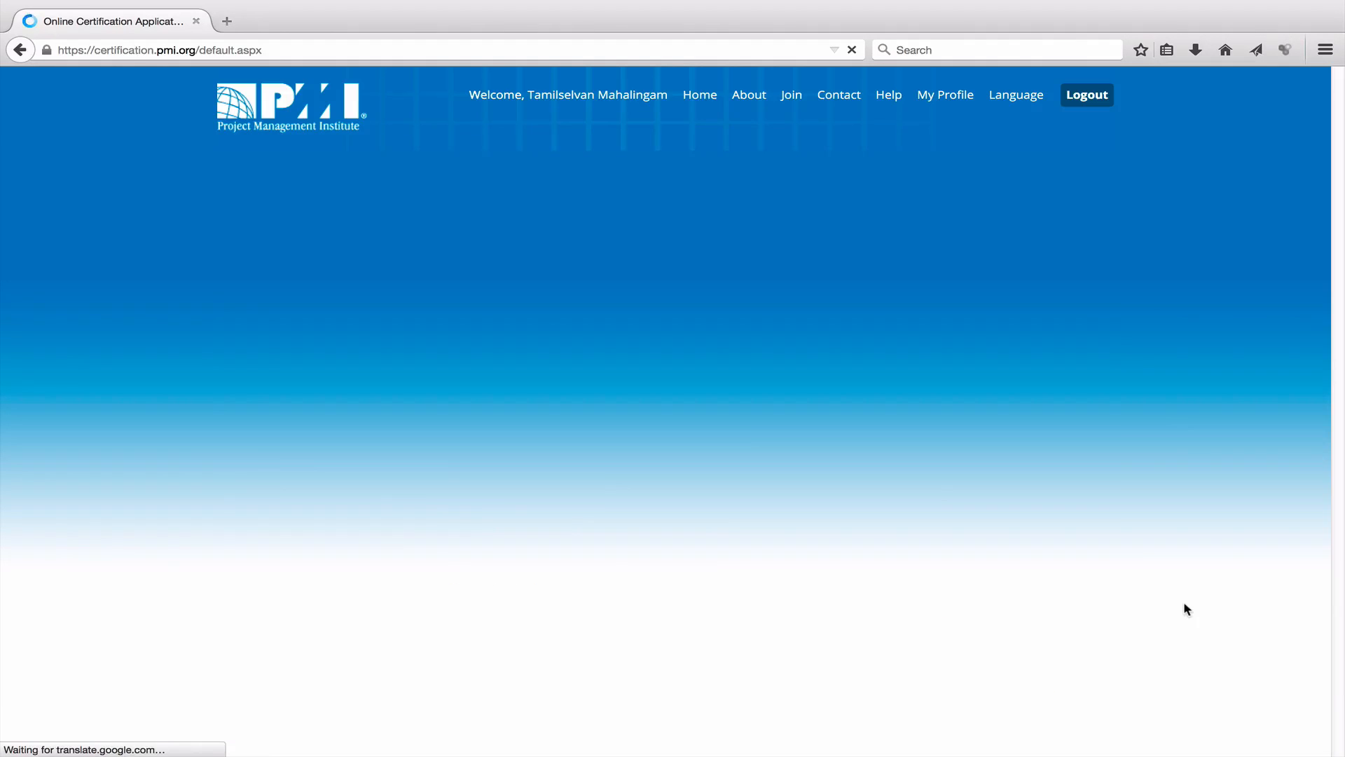
scroll(1118, 502, "down", 2)
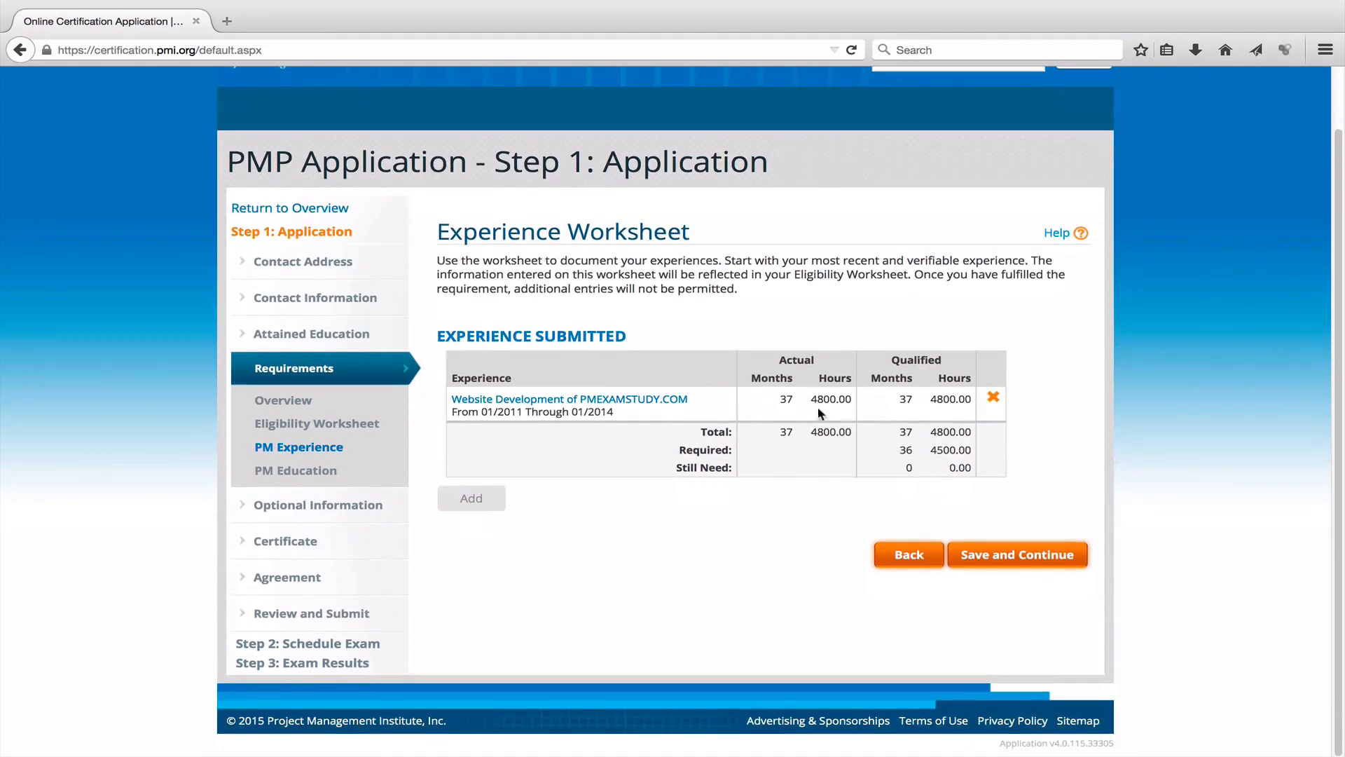
left_click_drag(794, 402, 781, 402)
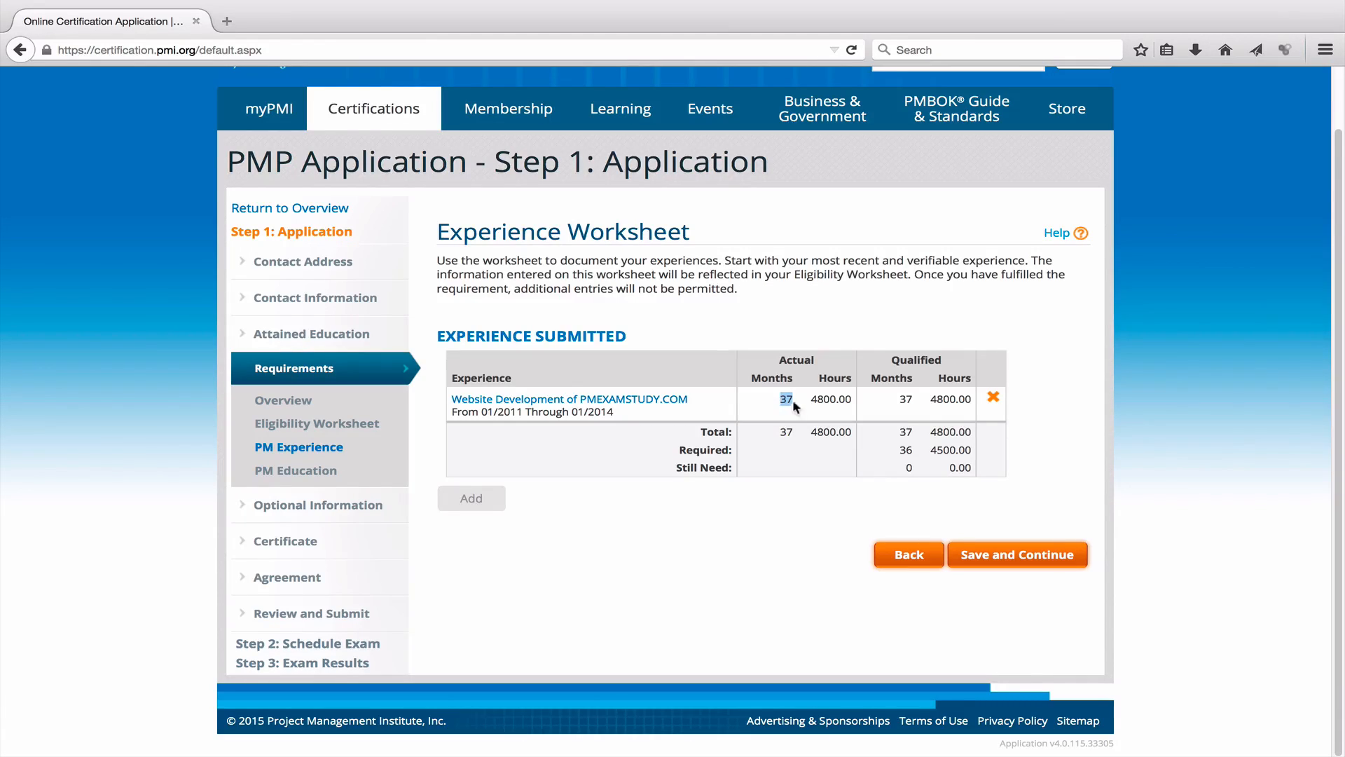
left_click_drag(810, 398, 851, 400)
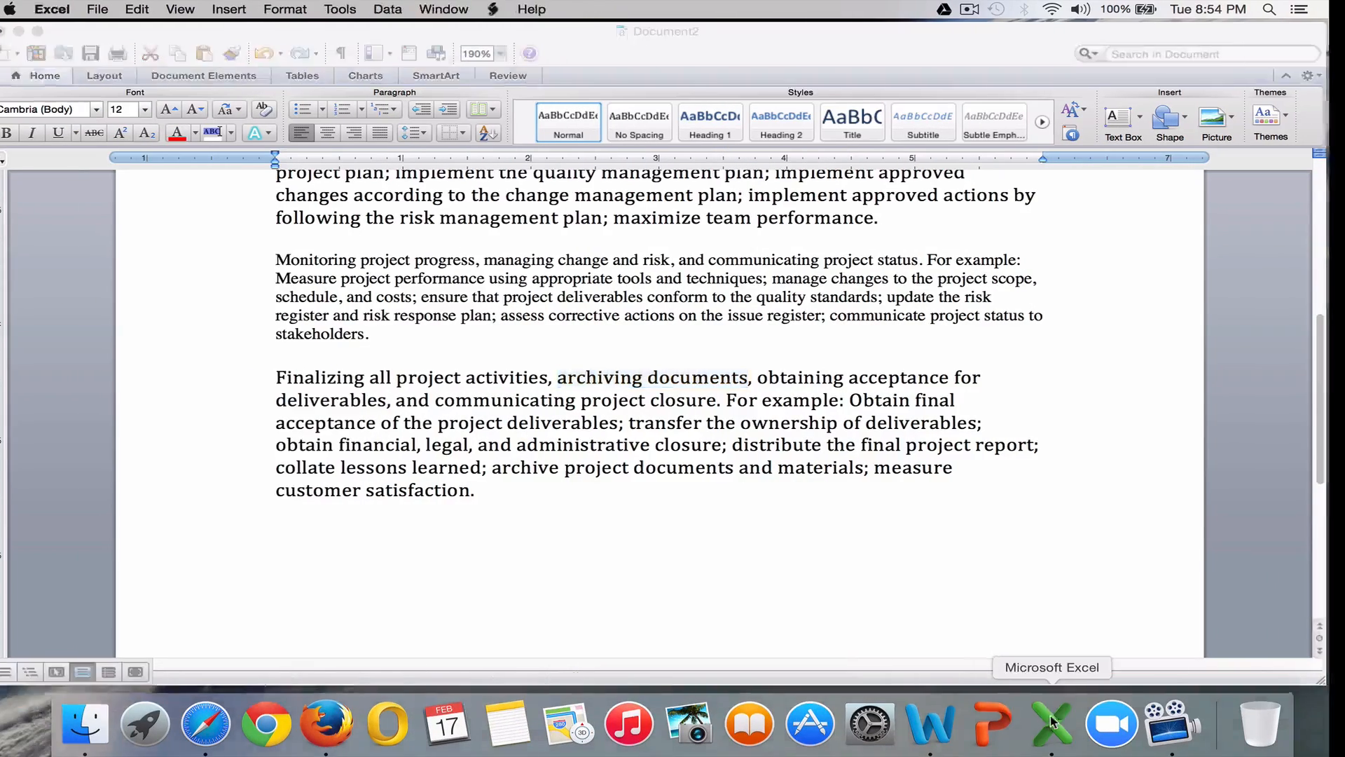
In Excel, change B2 to =20*12*3 and enter 6 in C2, giving 4320 hours.
left_click(1051, 721)
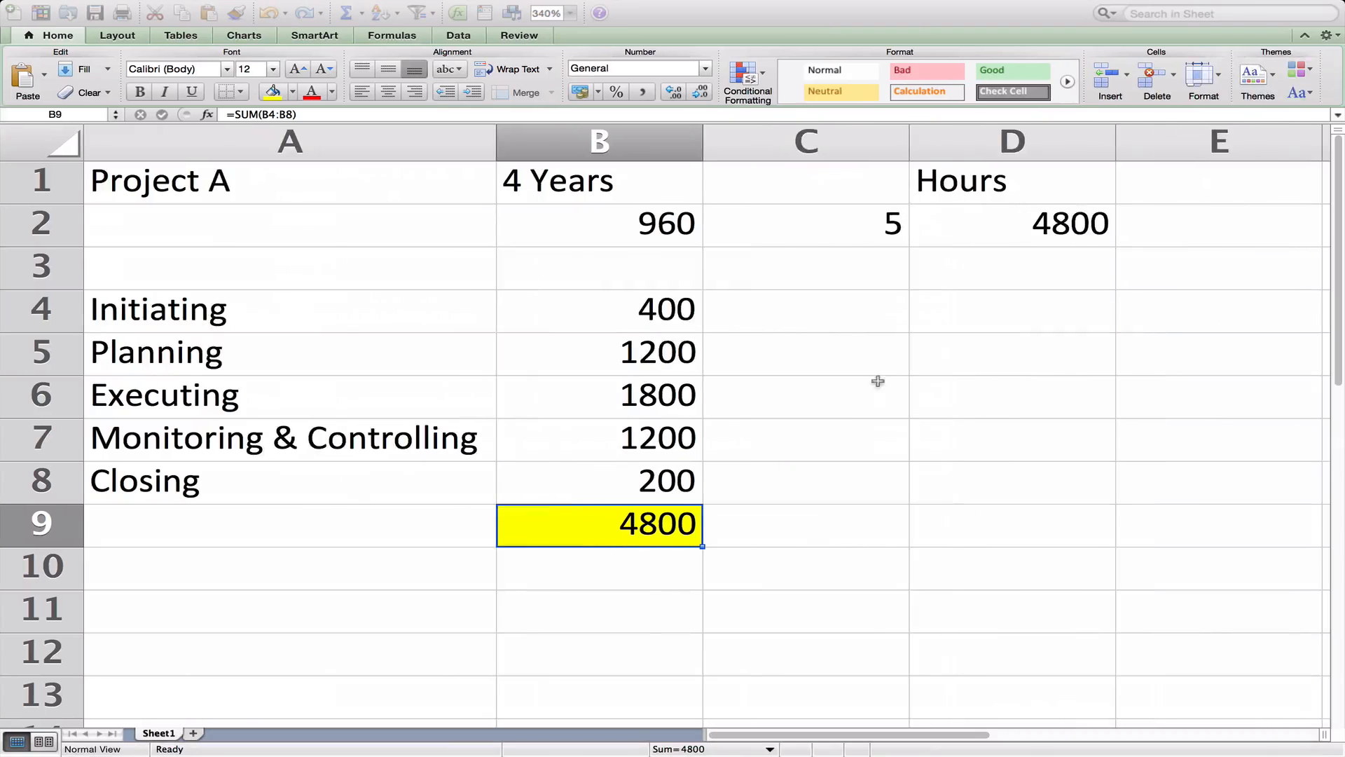
left_click(587, 221)
double_click(638, 223)
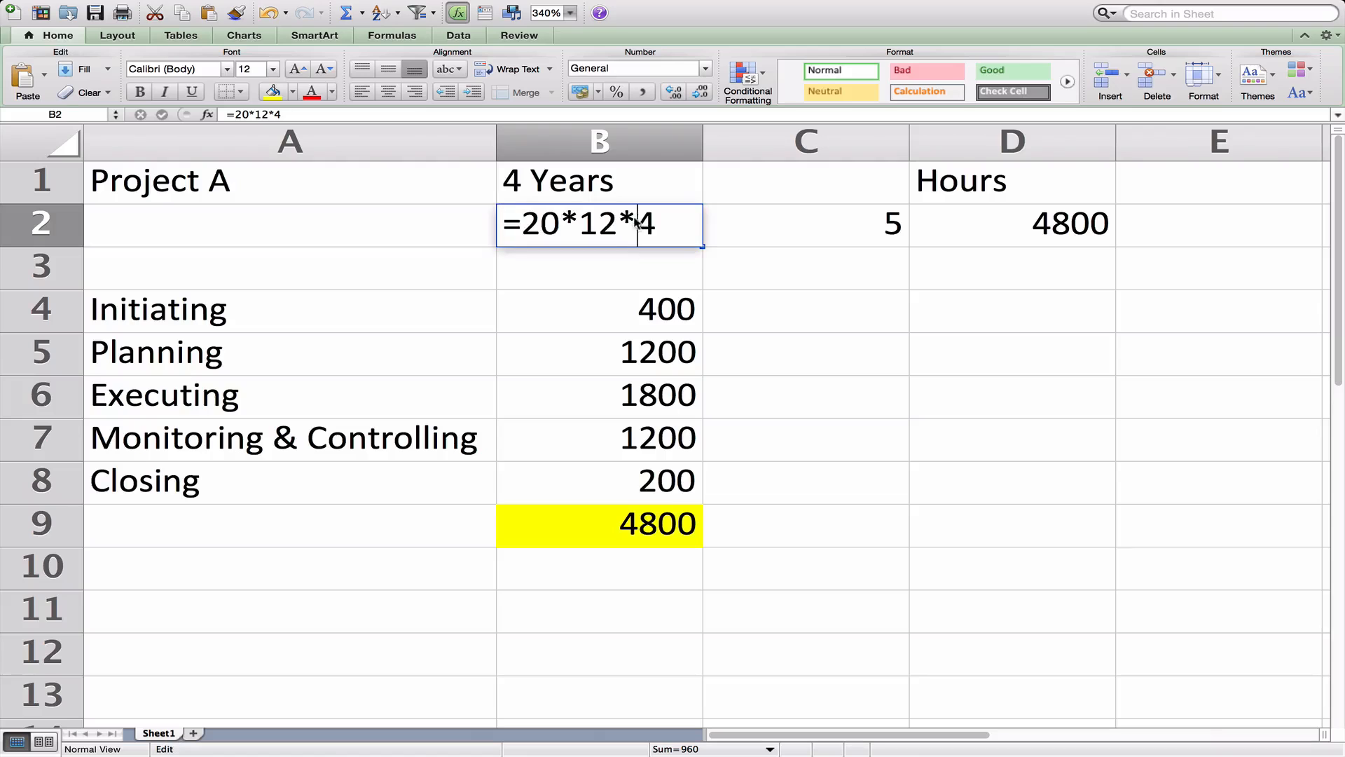
double_click(667, 227)
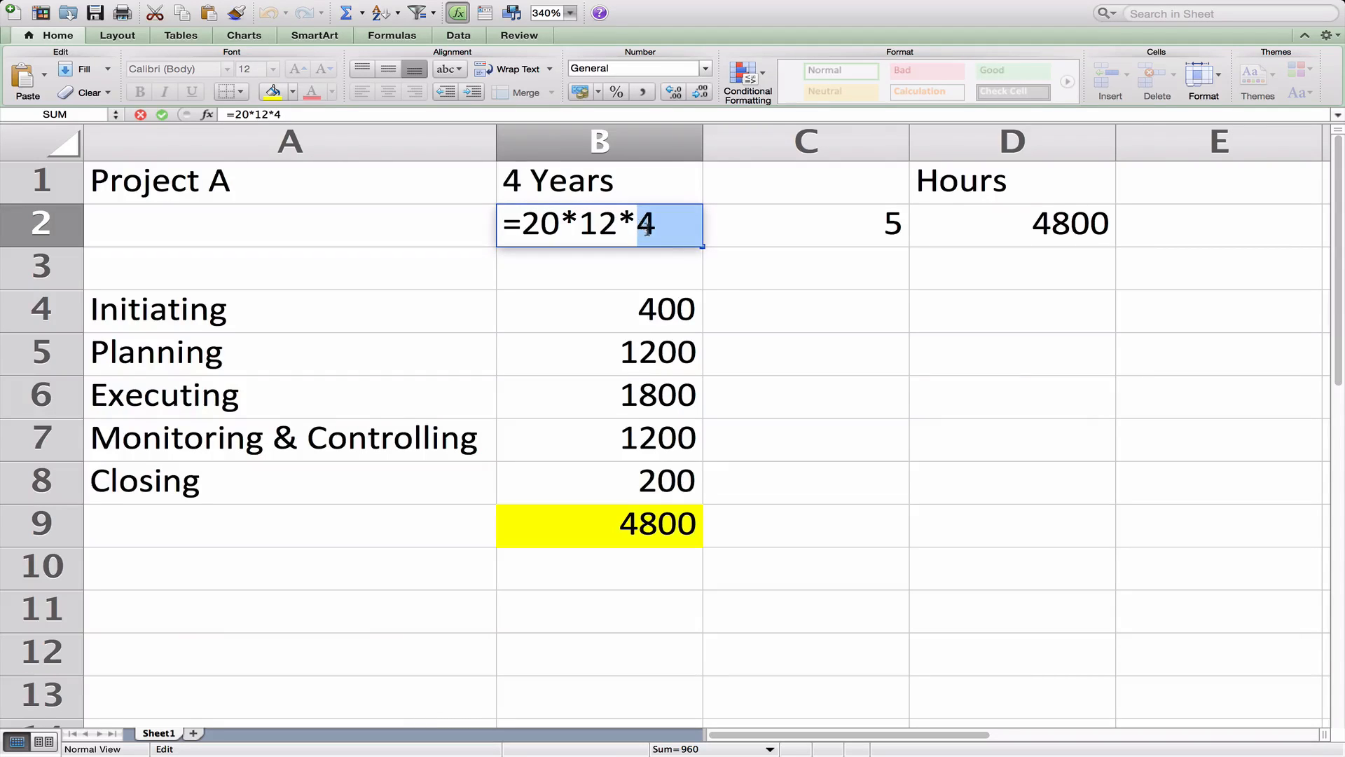
type("3")
key("Tab")
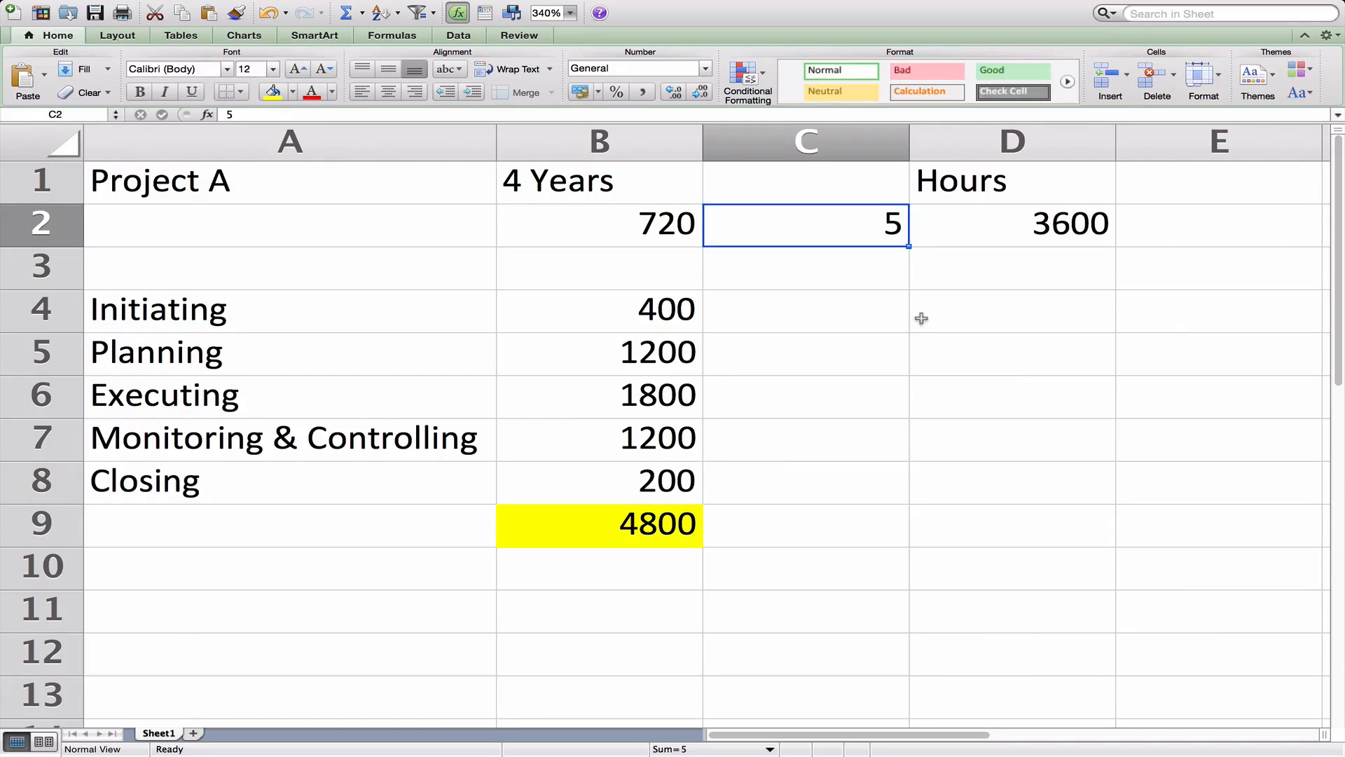
type("6")
left_click(916, 266)
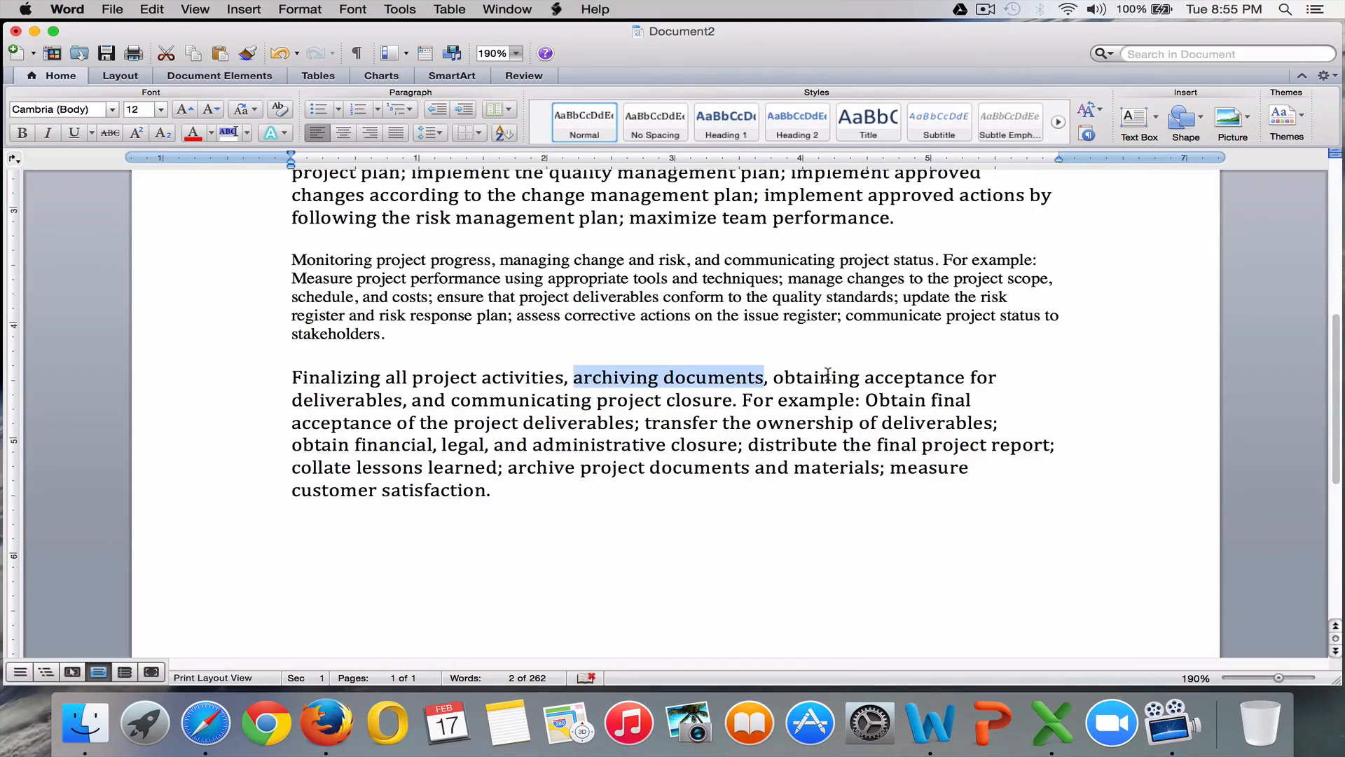
key("ctrl+Left")
key("ctrl+Right")
key("ctrl+Right")
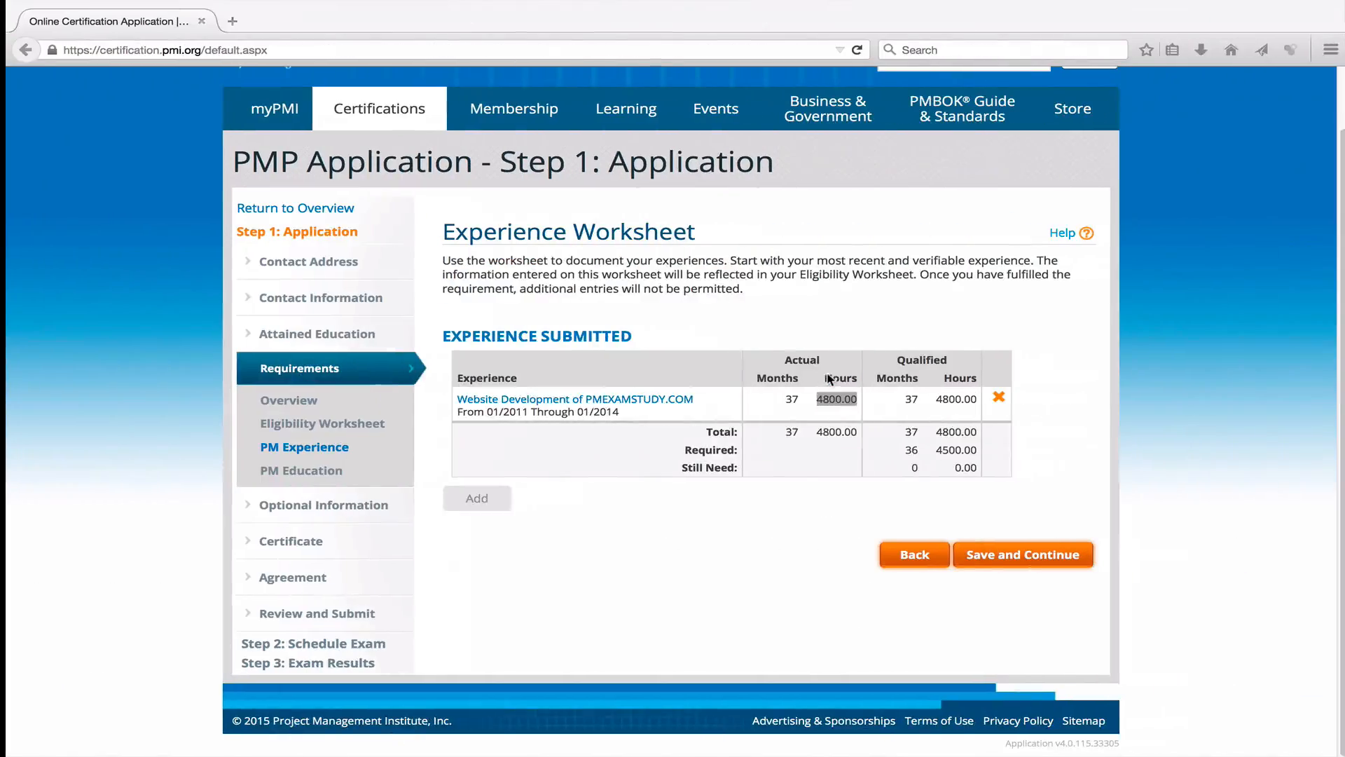
left_click(759, 493)
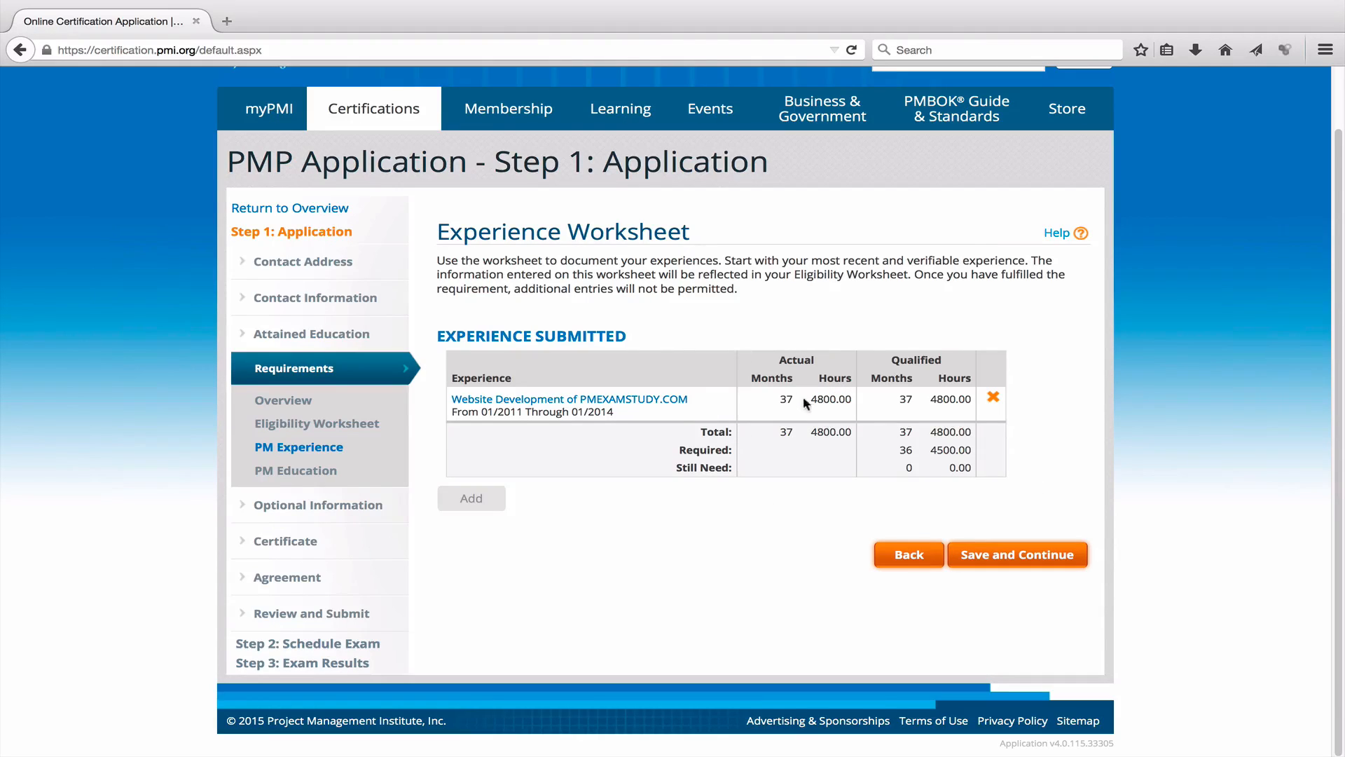
double_click(784, 398)
left_click_drag(455, 415, 622, 420)
left_click(797, 407)
double_click(787, 399)
double_click(845, 399)
Reopen the website development experience and pass unchanged through project, organization and contact pages.
left_click(643, 401)
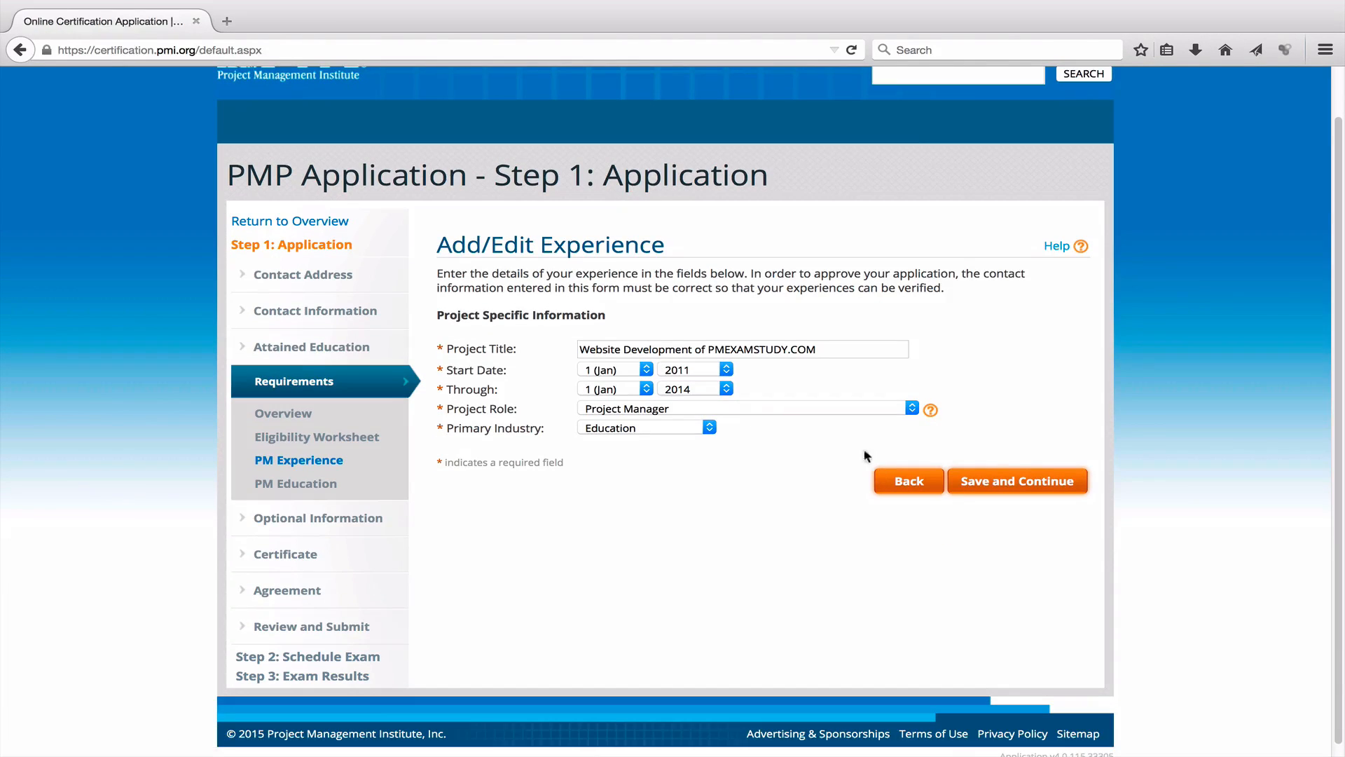
left_click(1018, 479)
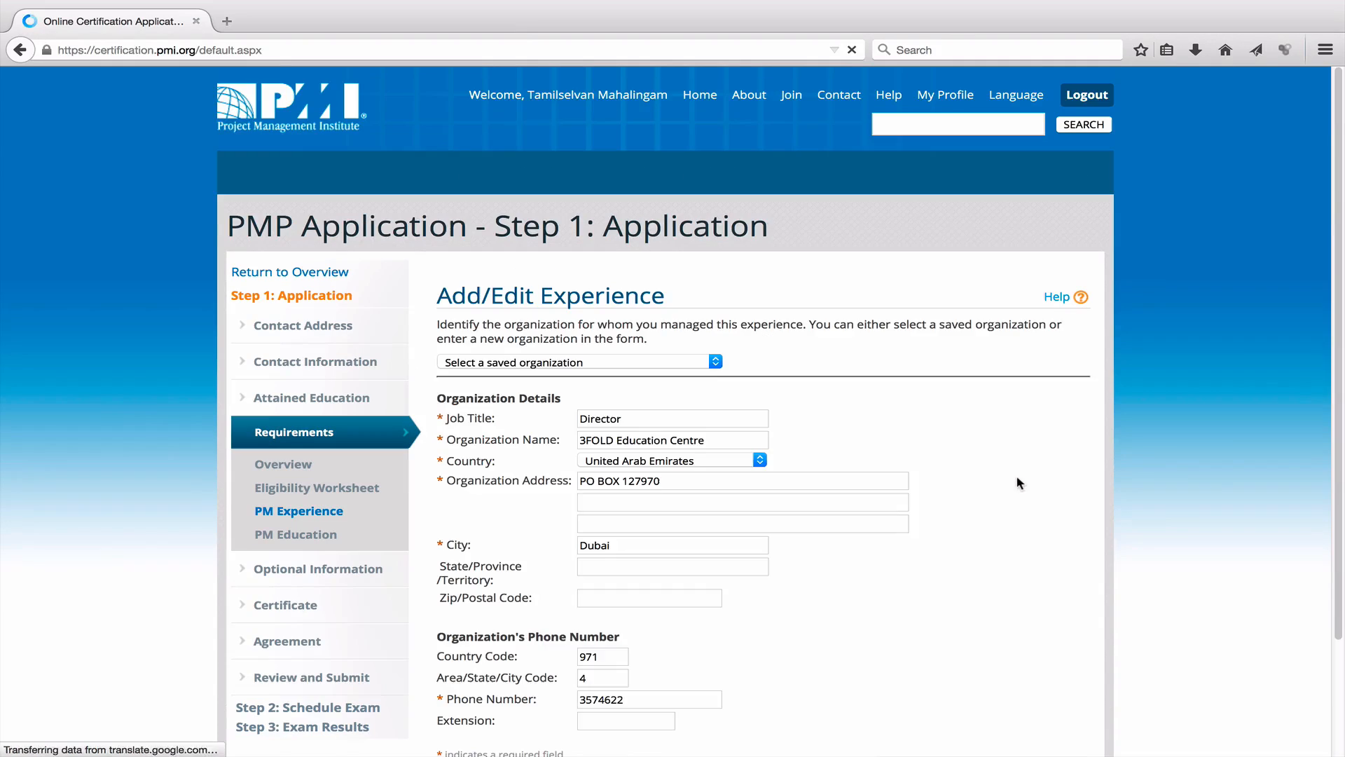
scroll(1018, 480, "down", 3)
left_click(1030, 641)
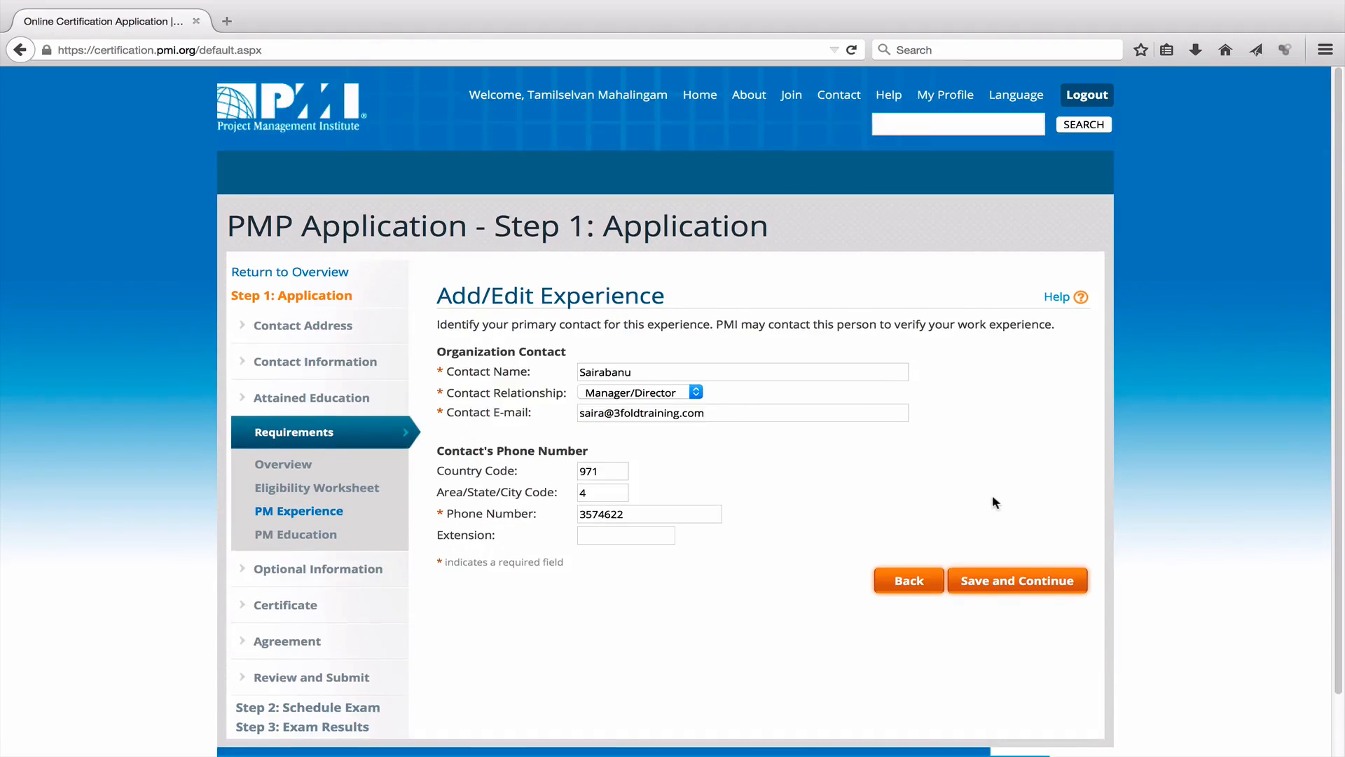
scroll(993, 496, "down", 2)
left_click(1016, 539)
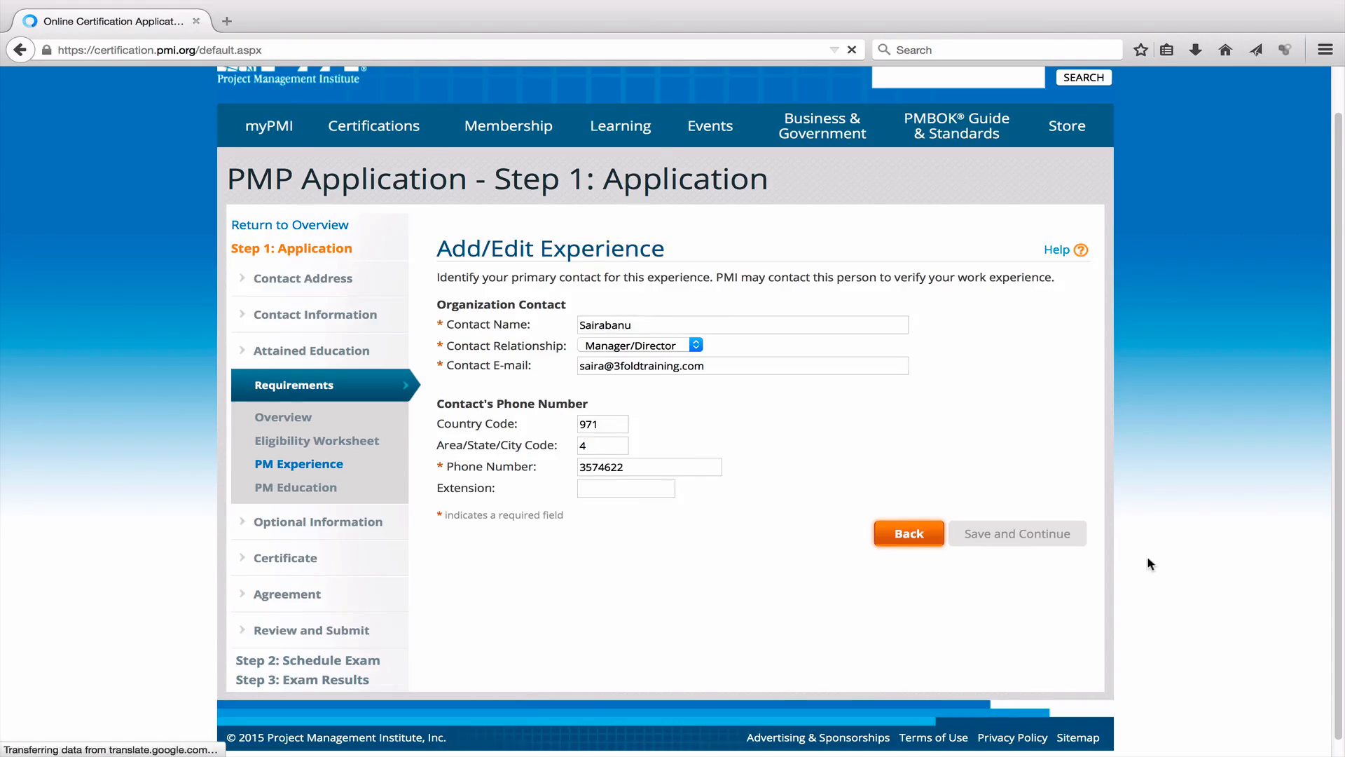
scroll(1149, 562, "down", 6)
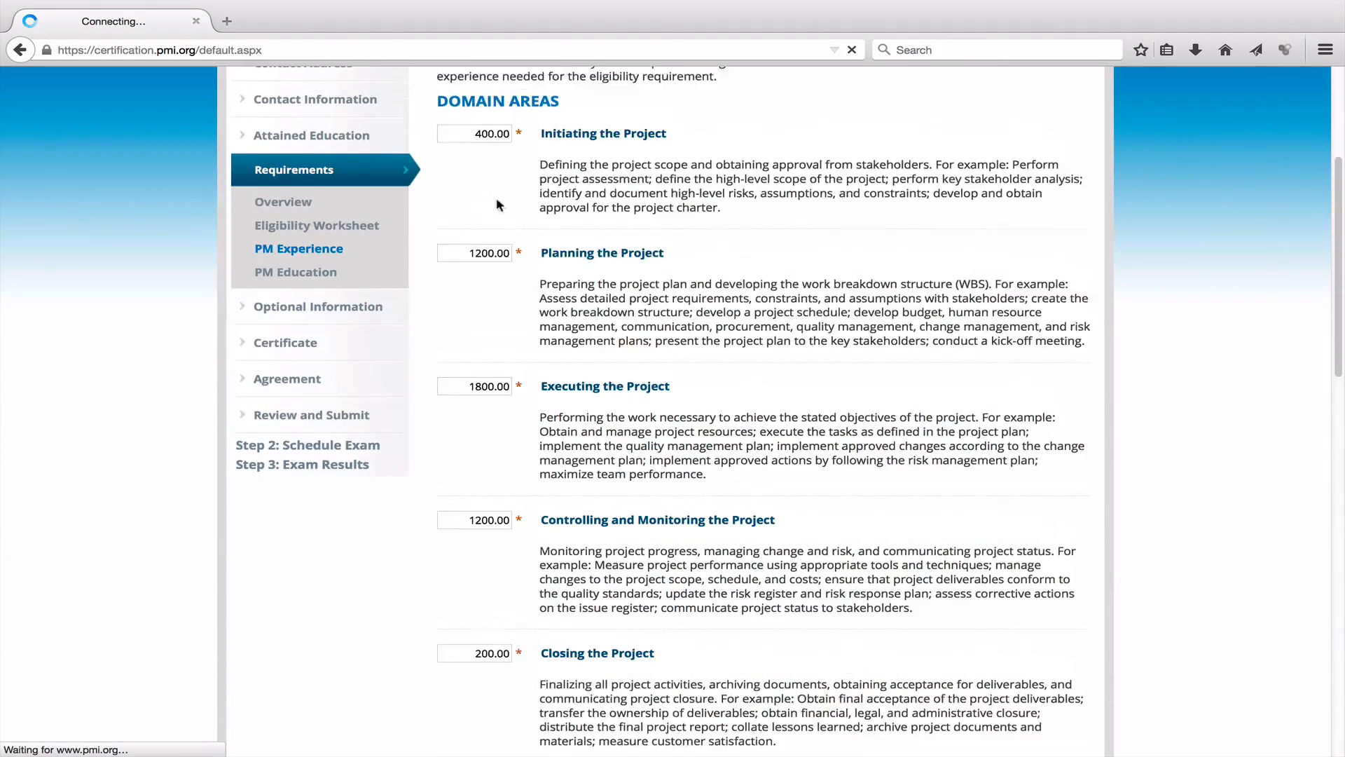
Change Initiating hours to 500 and resave, raising the worksheet total to 4900.00 hours.
left_click_drag(483, 159, 470, 160)
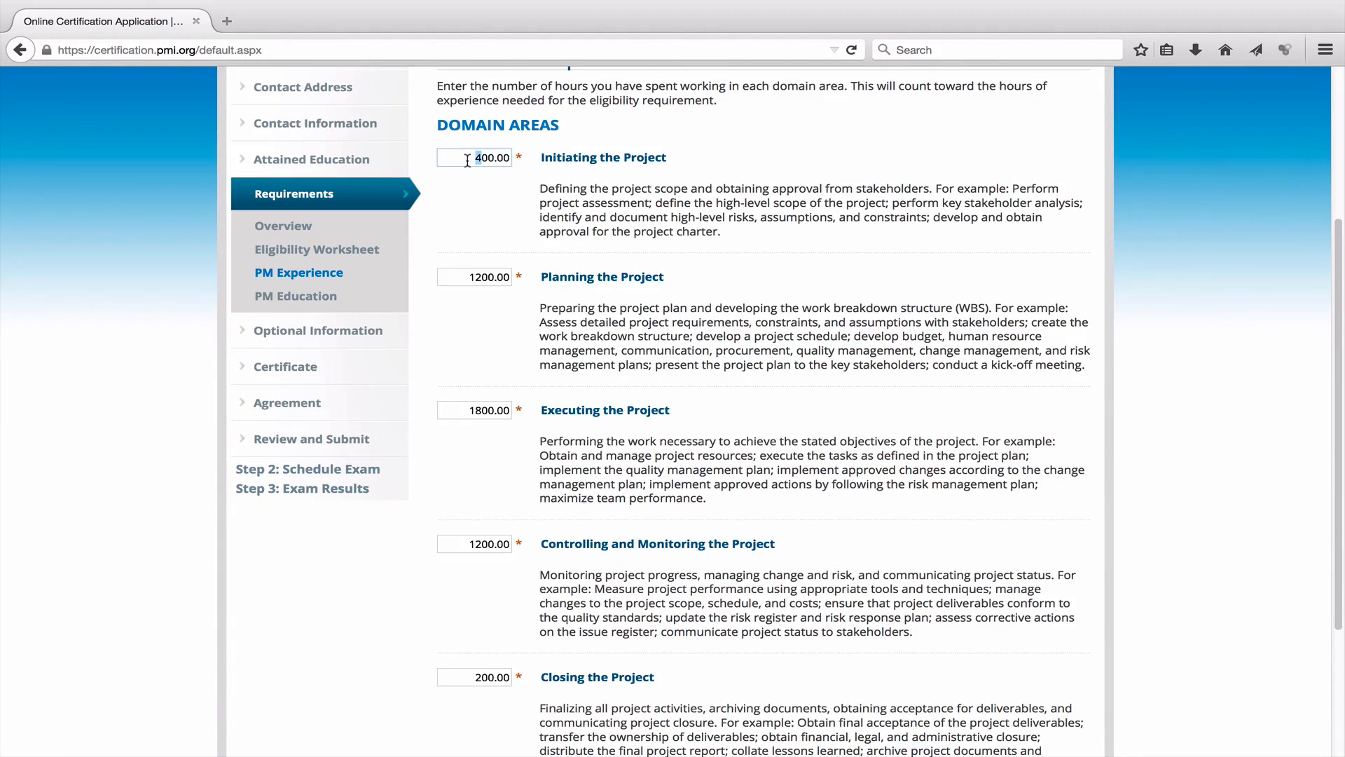
type("5")
scroll(956, 490, "down", 5)
left_click(1041, 642)
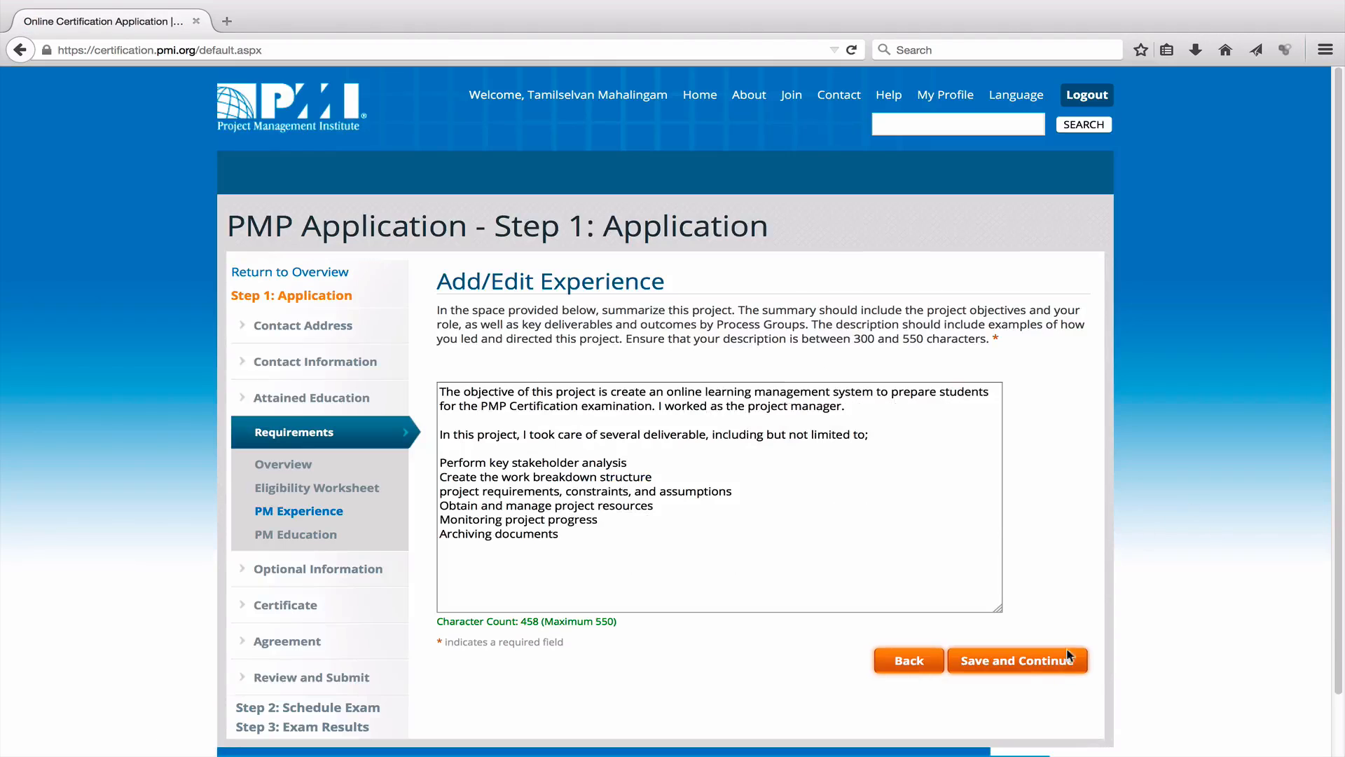
left_click(1041, 659)
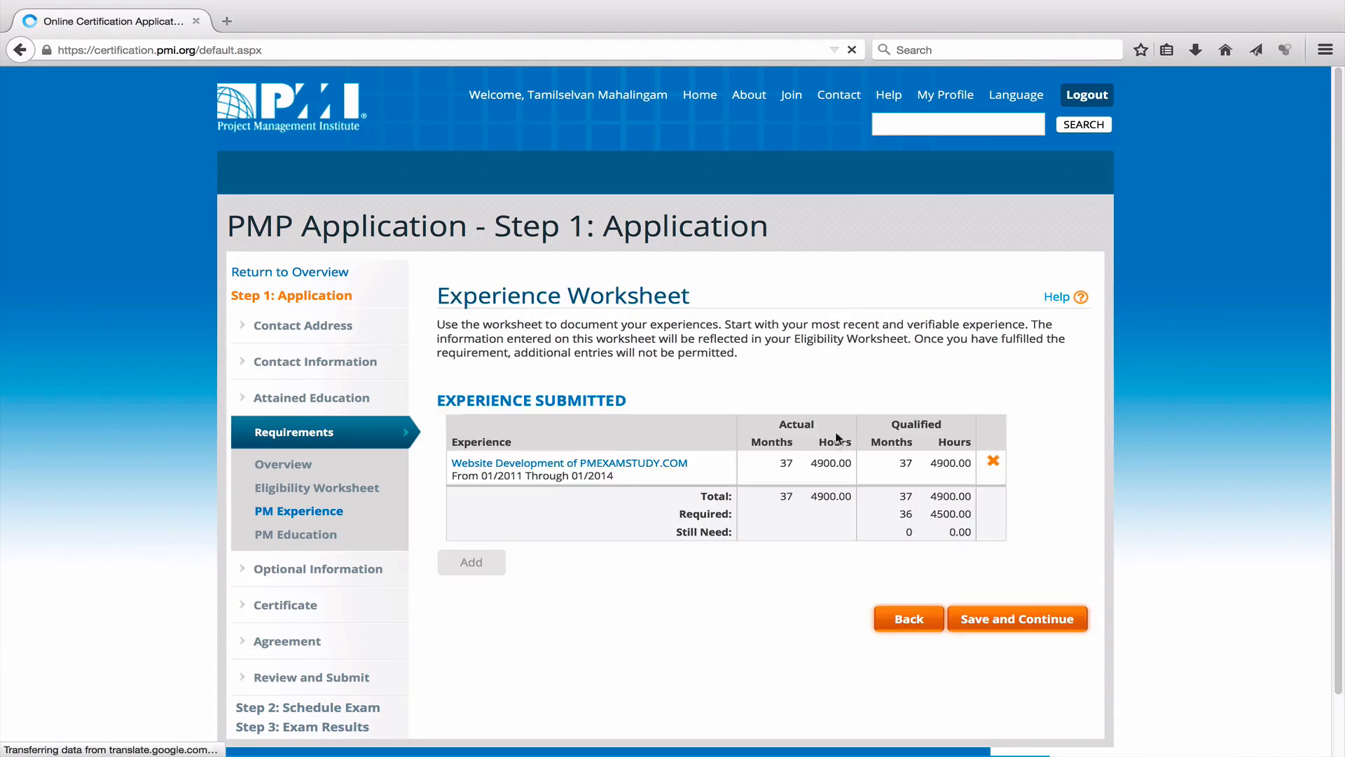
scroll(1144, 505, "down", 2)
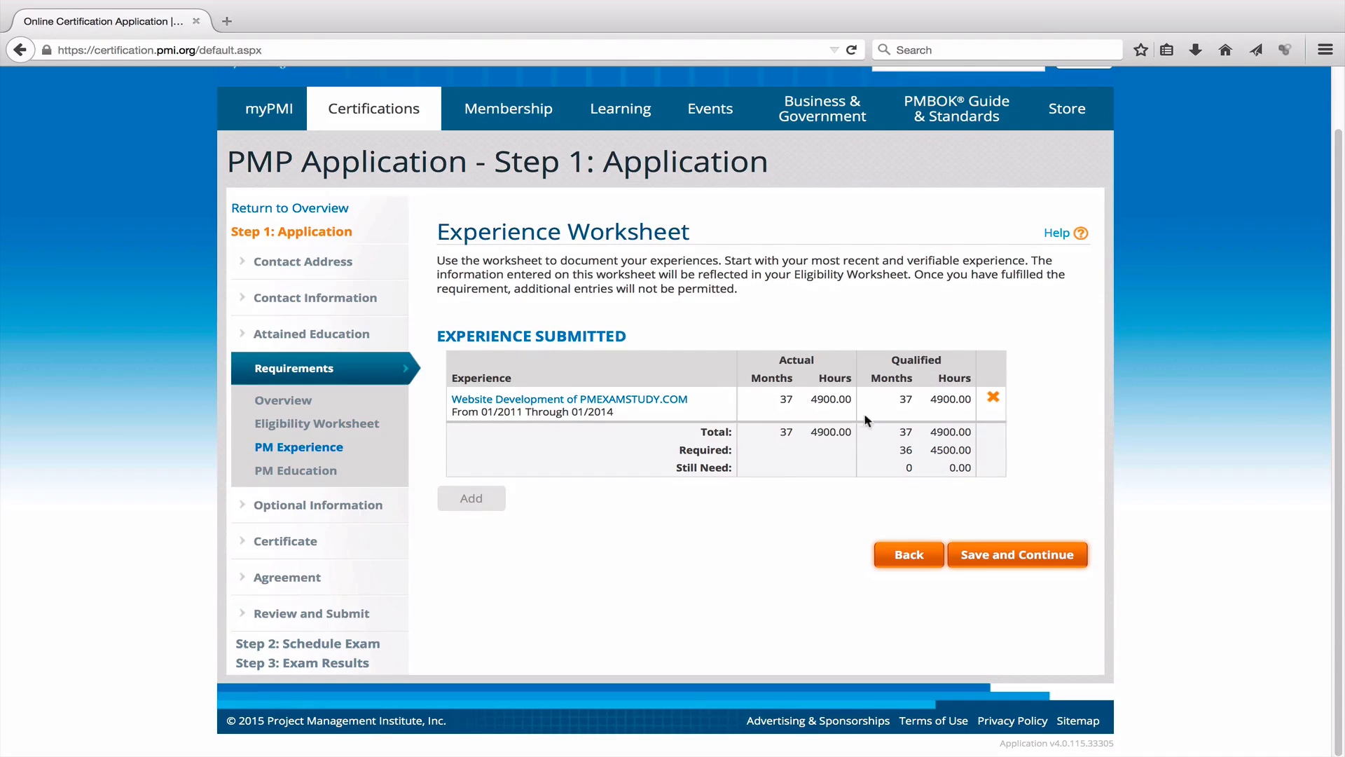
left_click_drag(811, 400, 780, 401)
left_click(796, 403)
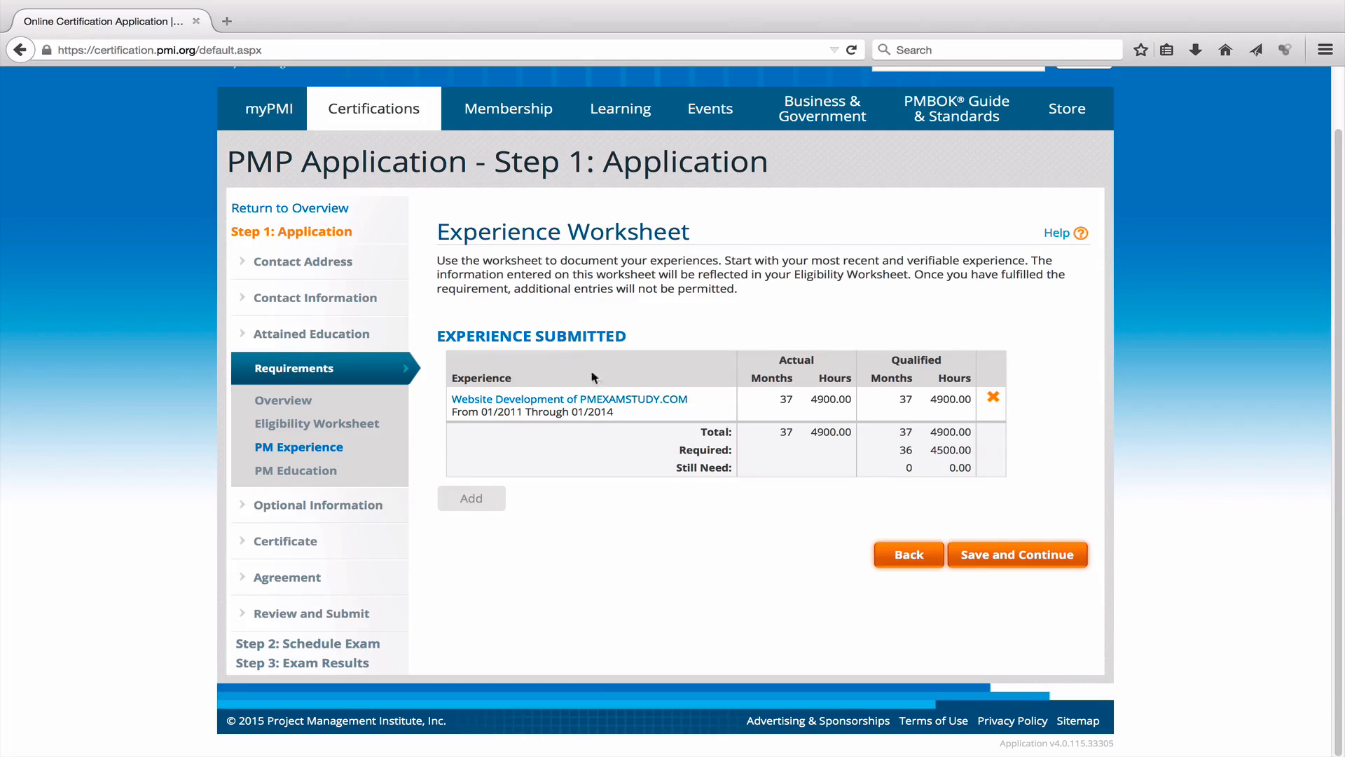
Save the experience worksheet and add a course titled 'Project Management Professional Exam Review'.
left_click(1037, 557)
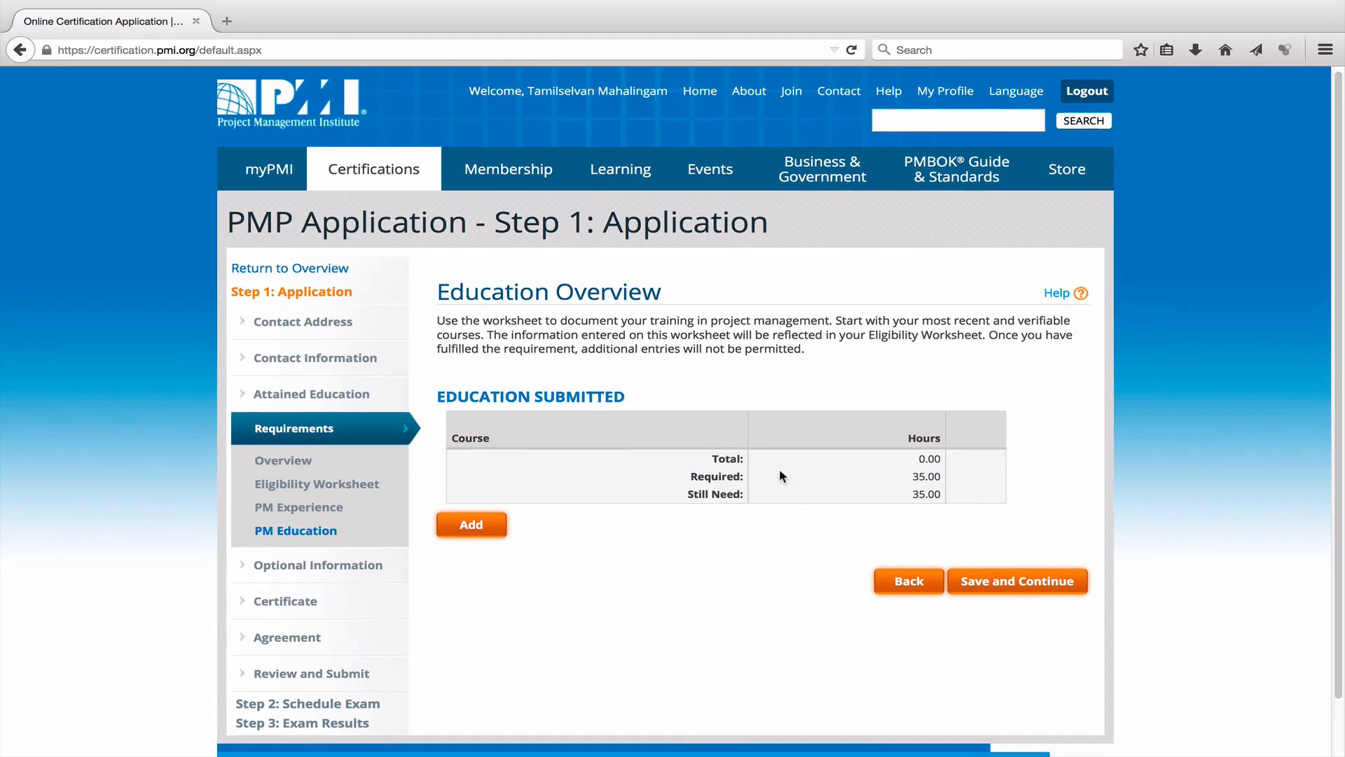
scroll(636, 414, "down", 2)
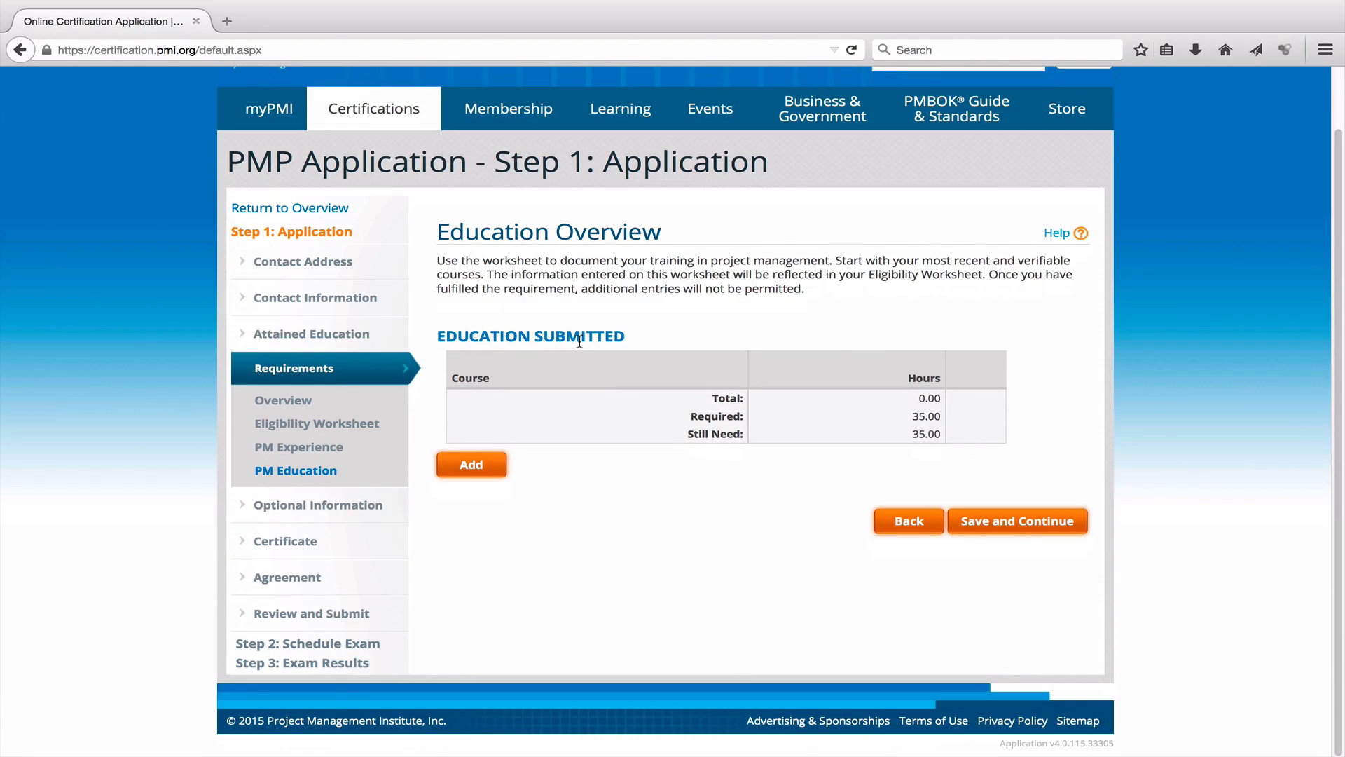
left_click(481, 465)
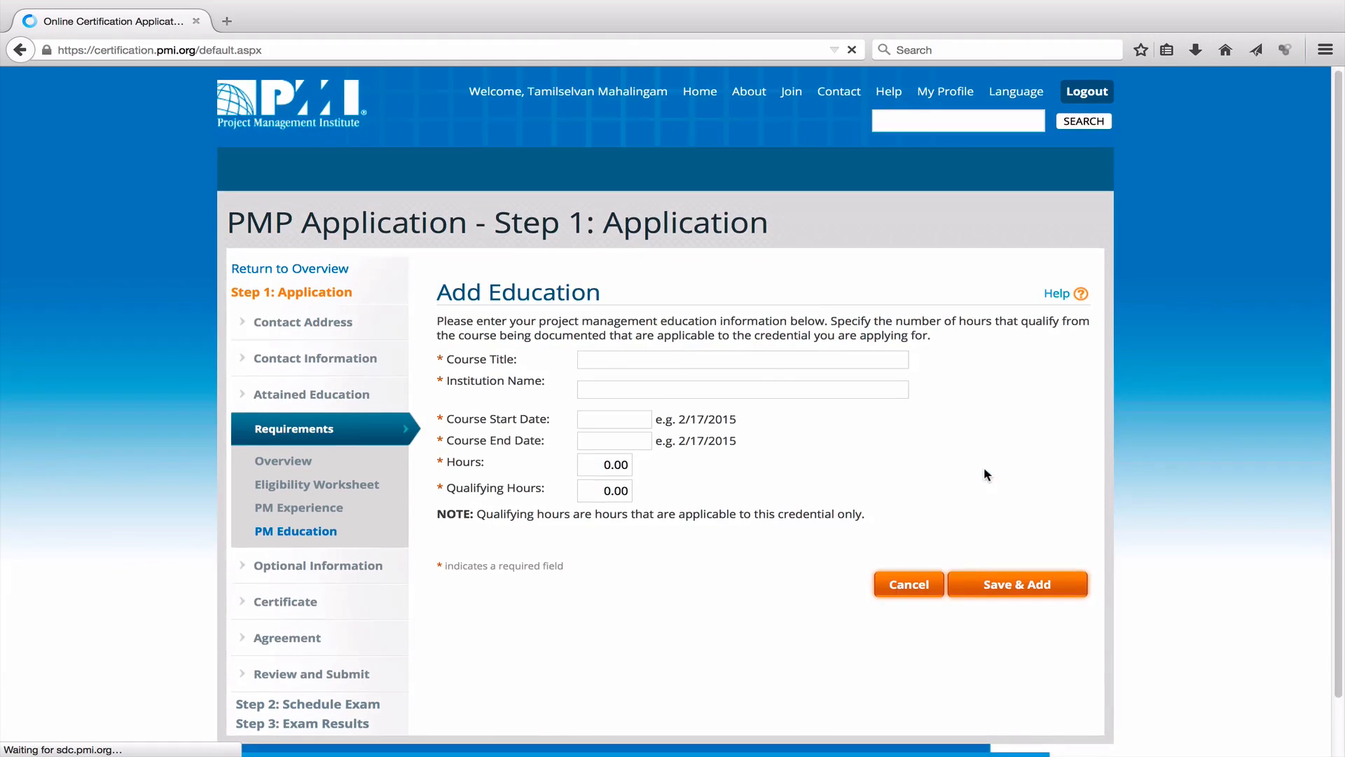
type("PRojec")
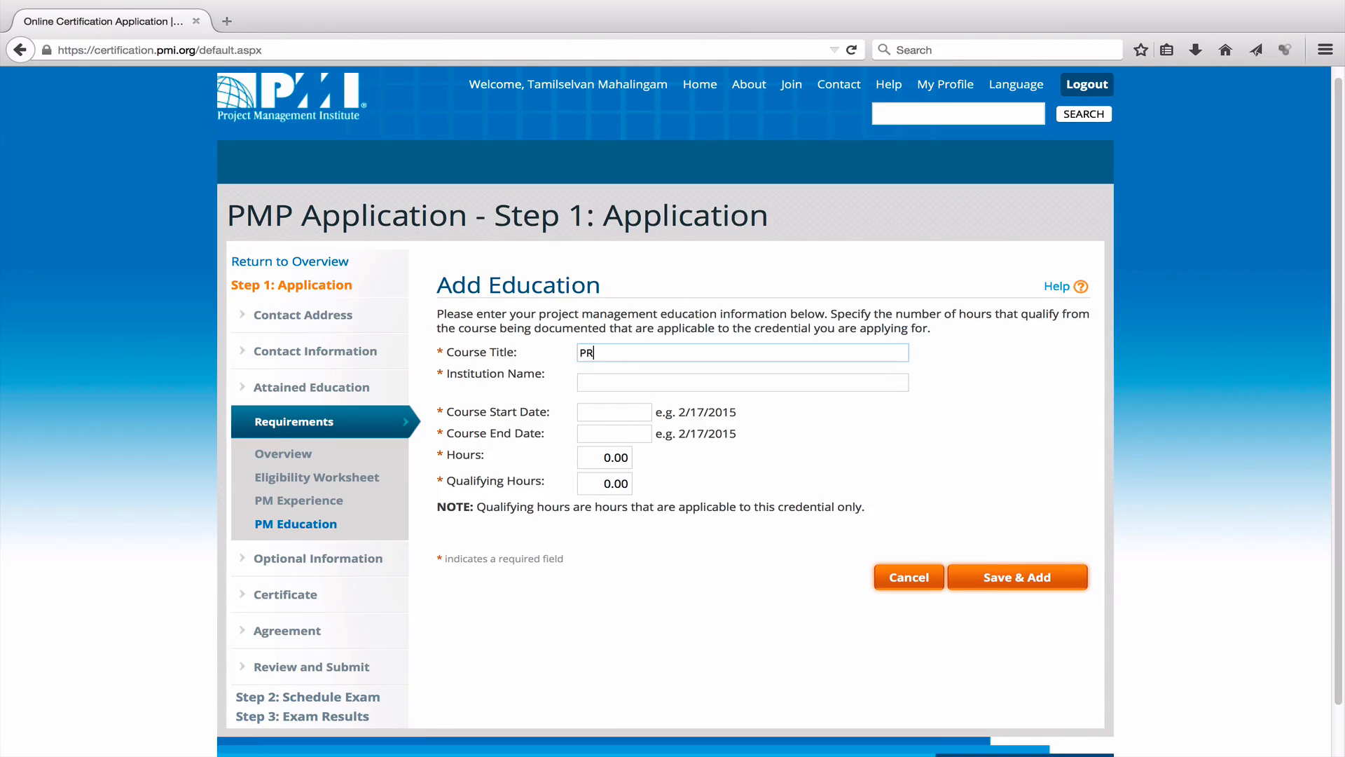
key("BackSpace")
key("BackSpace")
key("BackSpace")
key("BackSpace")
key("BackSpace")
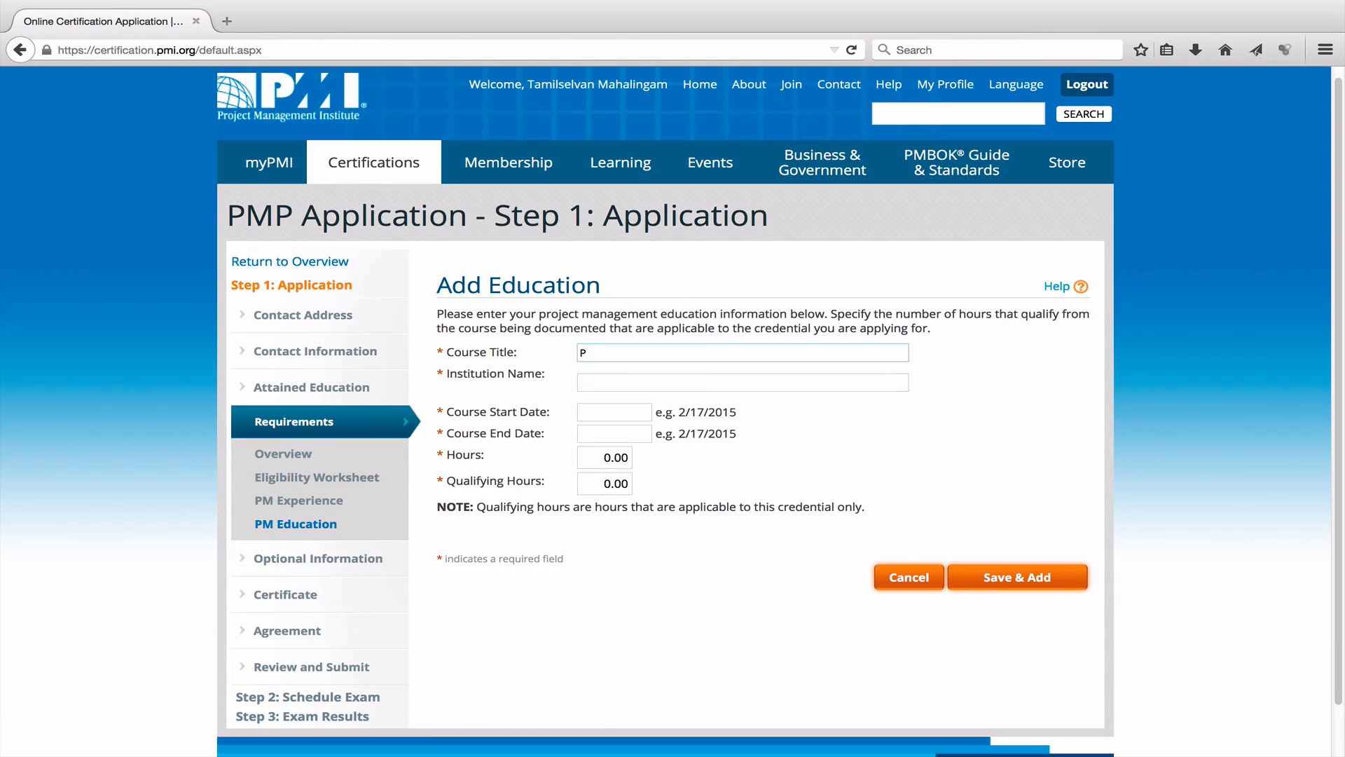
type("roject Management Professional Exam Re")
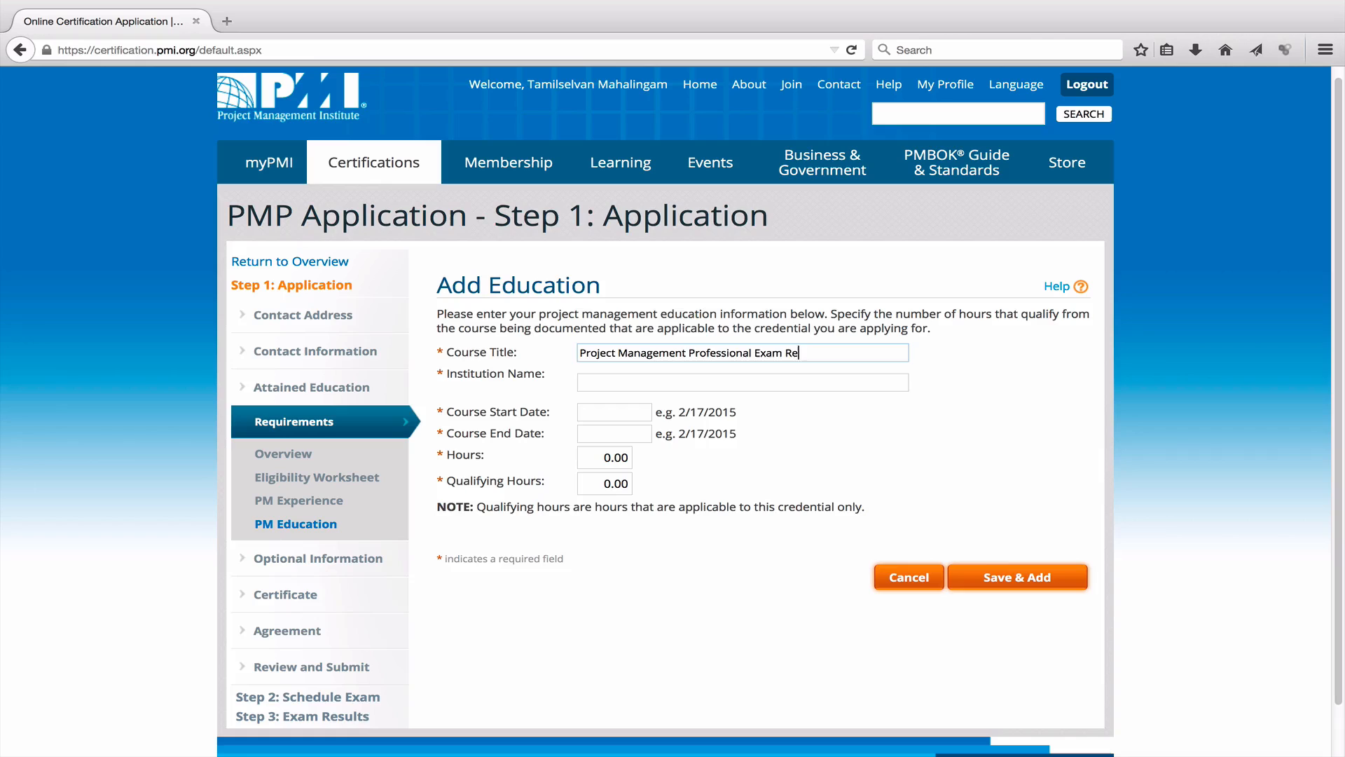
type("view")
key("Tab")
Enter '3FOLD Education Centre' as the course's institution name.
type("3f")
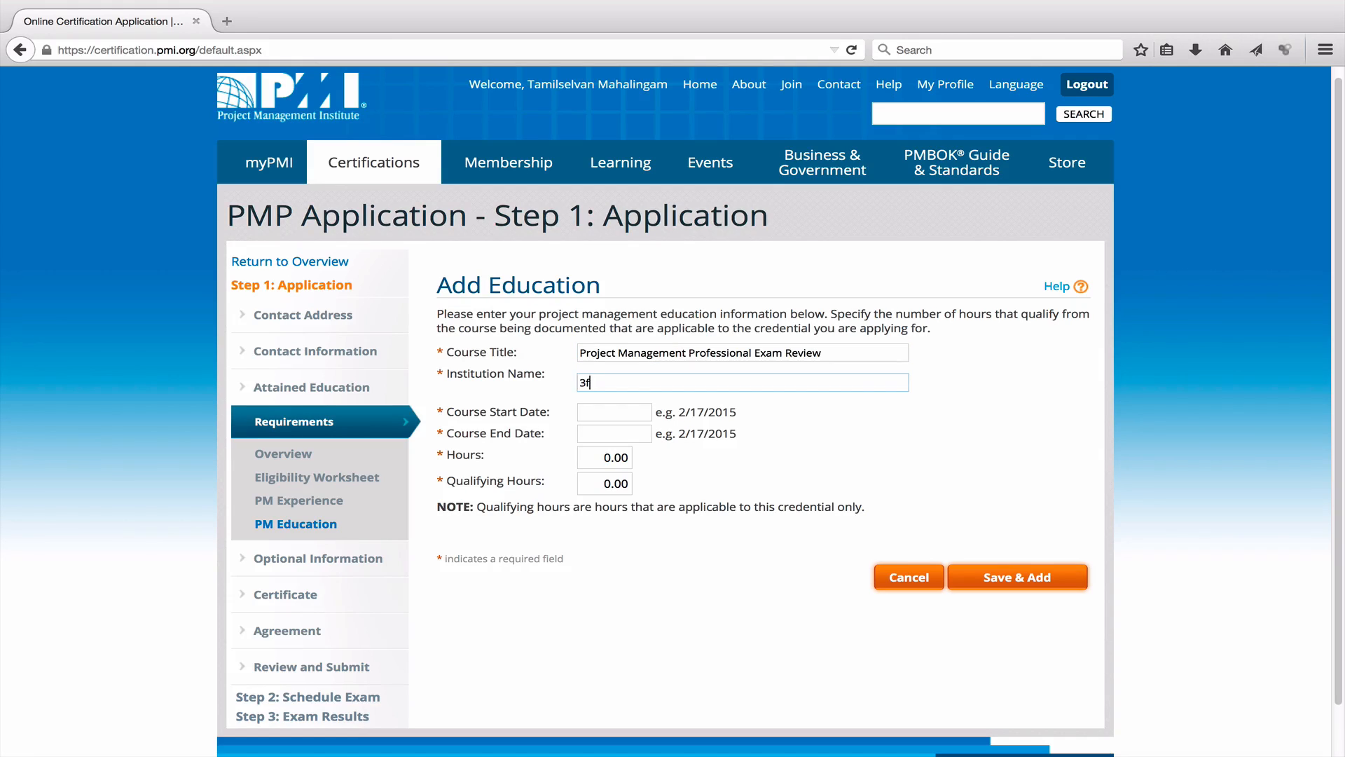
key("BackSpace")
type("FOLD Education Centre")
key("Tab")
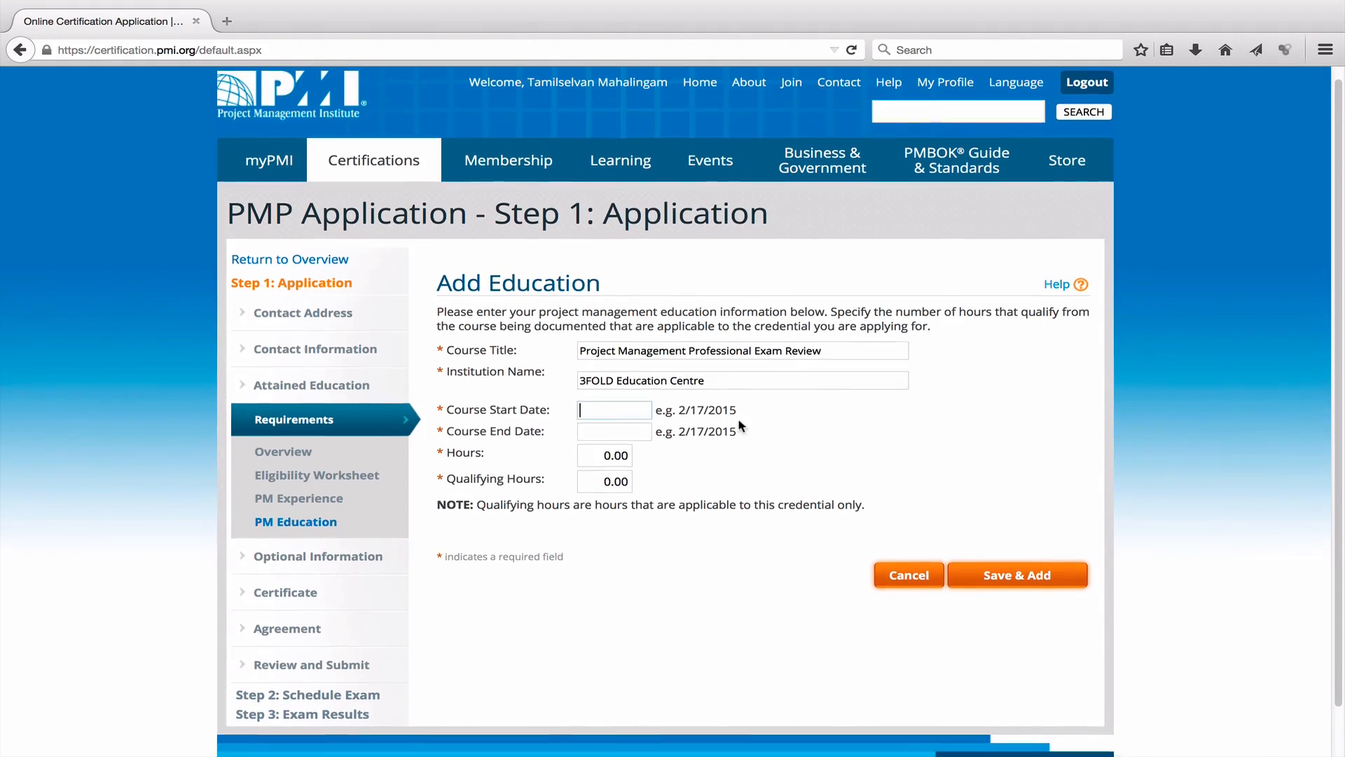
Set course dates 8/2/2014–8/18/2014 with 40 hours and 40 qualifying hours, and save.
scroll(737, 418, "down", 1)
scroll(886, 454, "down", 1)
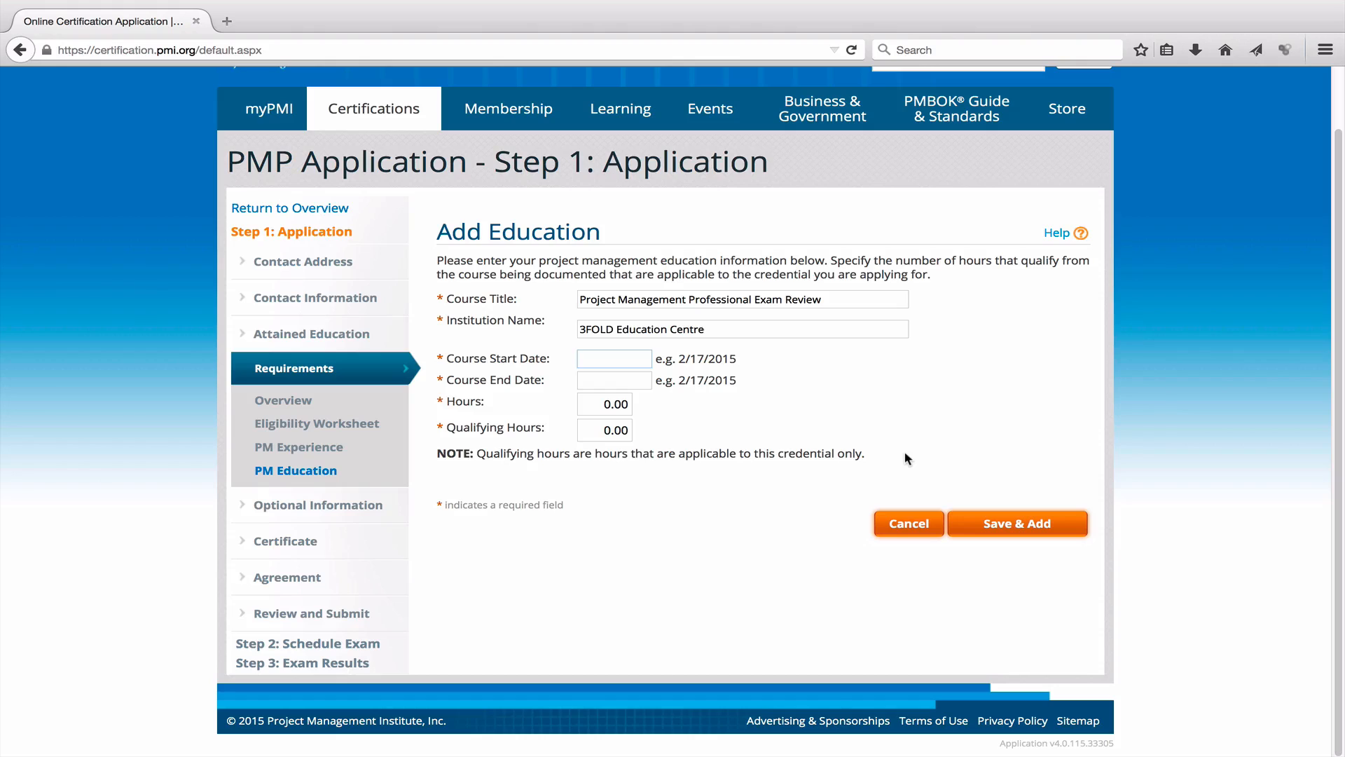
type("8/2/2014")
key("Tab")
type("1")
key("BackSpace")
type("8/18/2014")
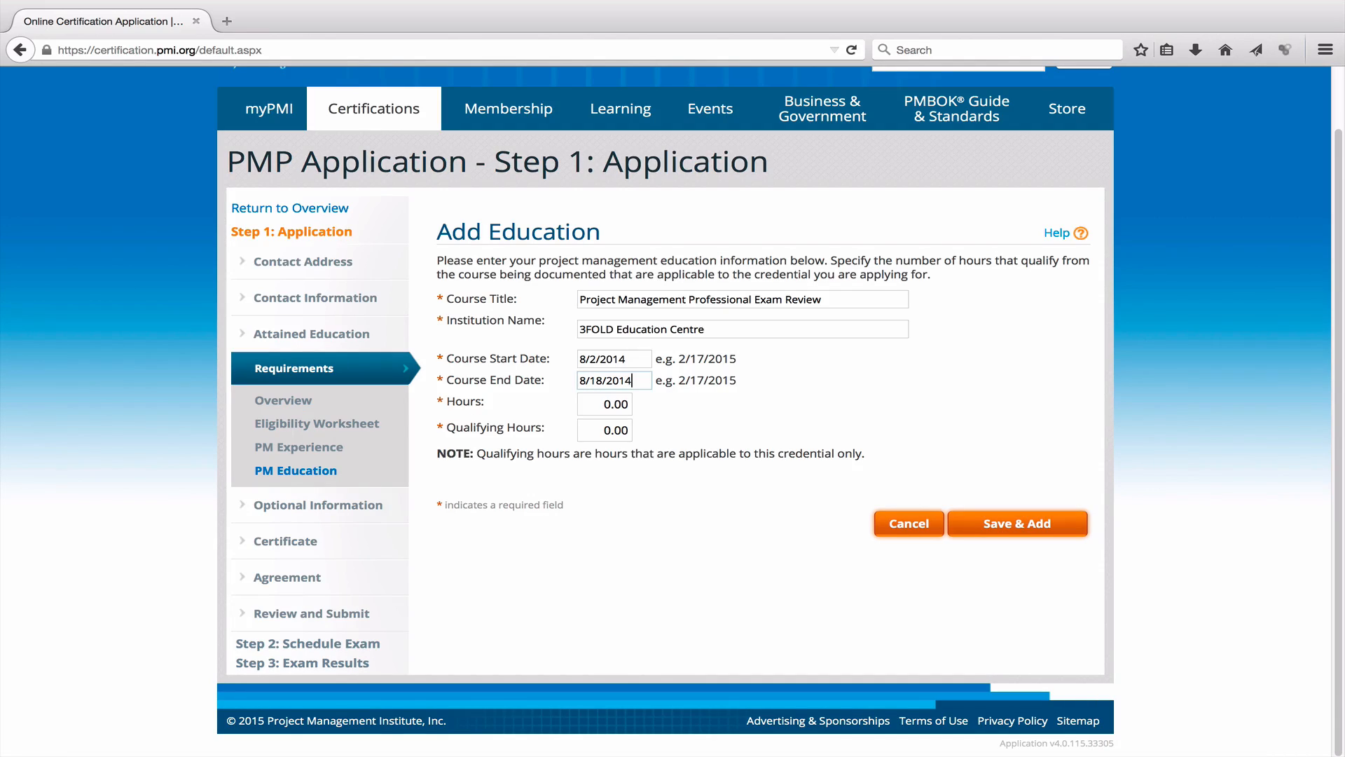
key("Tab")
type("40")
key("Tab")
type("40")
left_click(1037, 524)
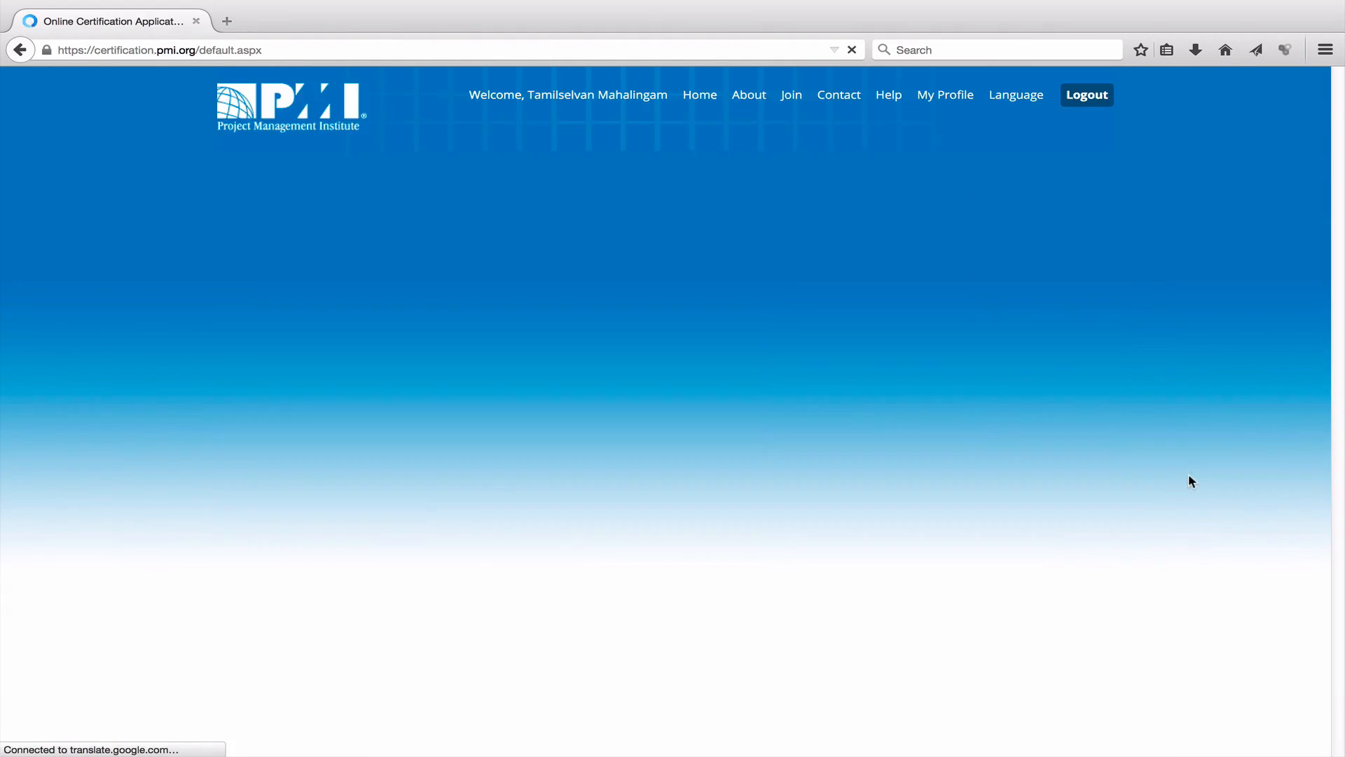
Review the Exam Review course details and save, returning to the 40.00-hour Education Overview.
scroll(1146, 410, "down", 2)
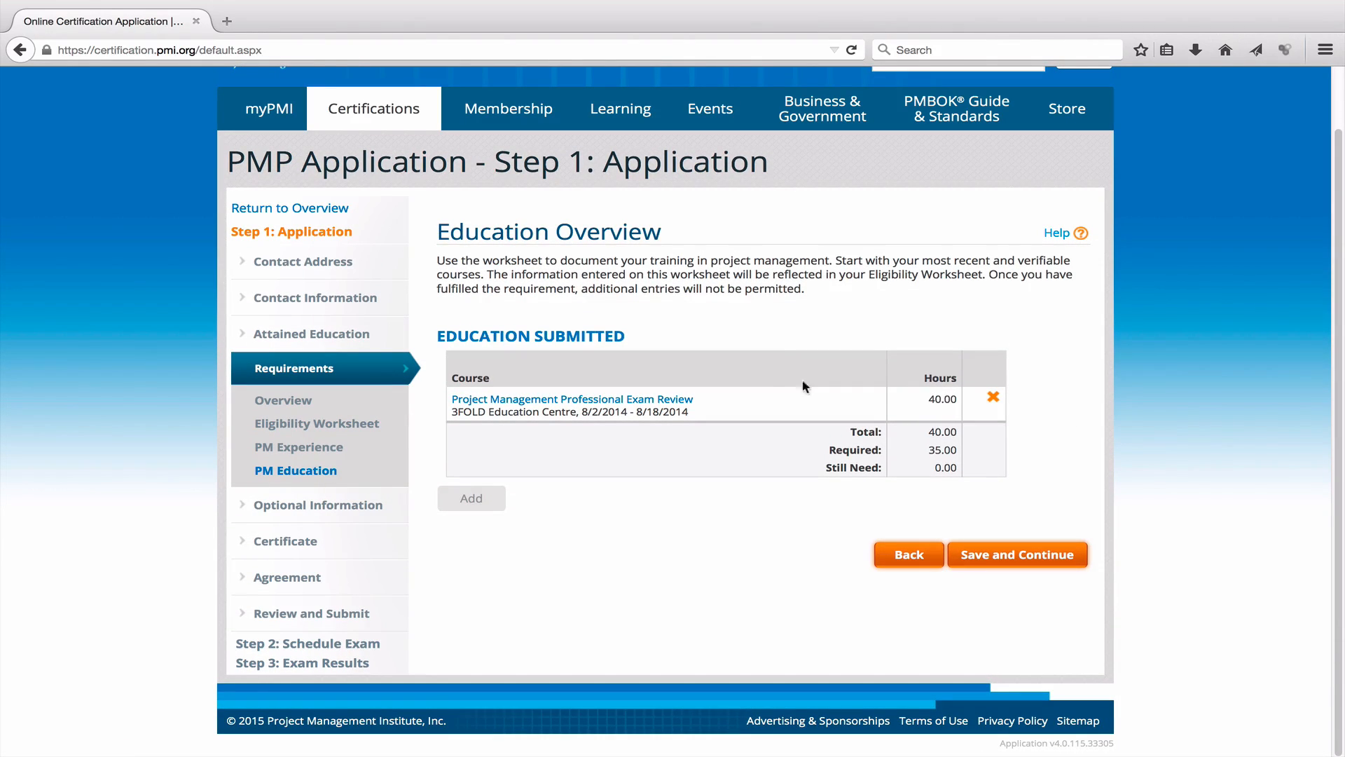
left_click(594, 405)
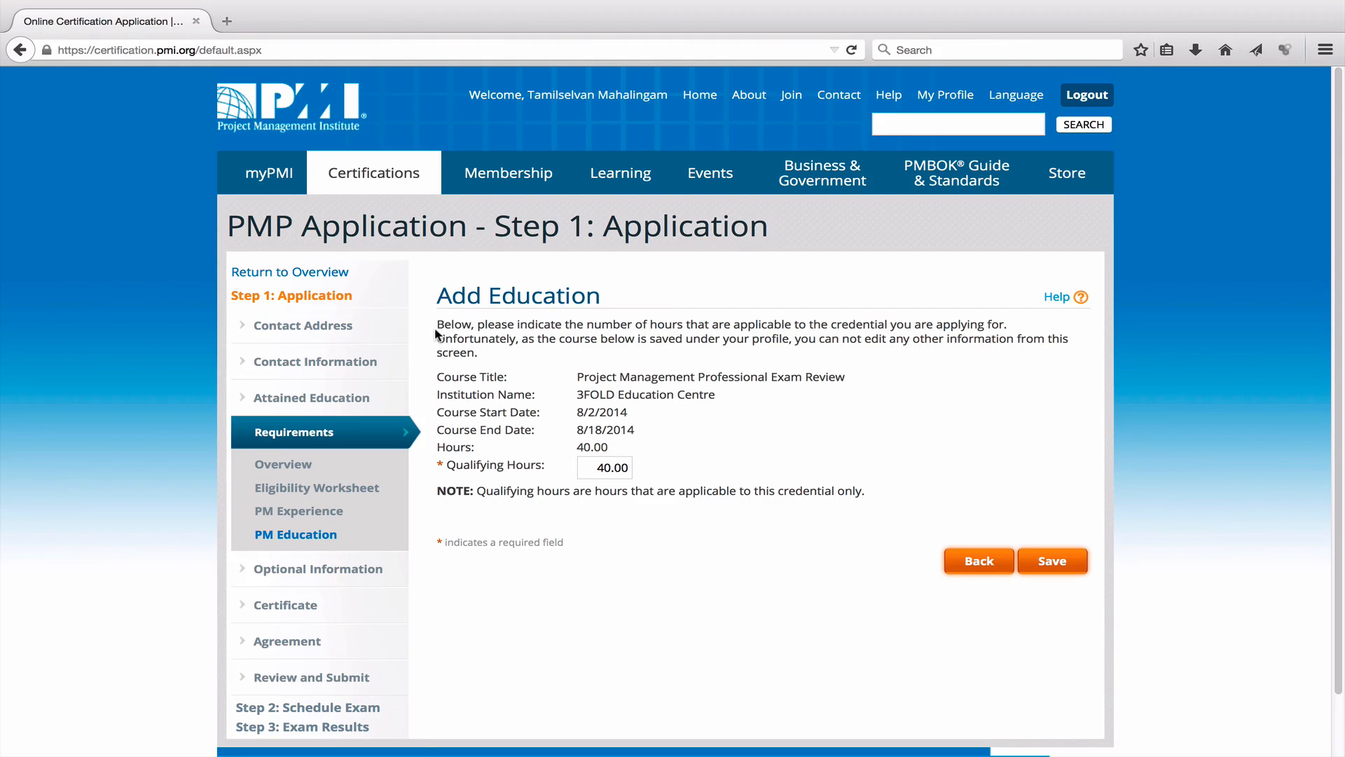
left_click_drag(577, 377, 657, 449)
left_click(744, 459)
left_click(1047, 562)
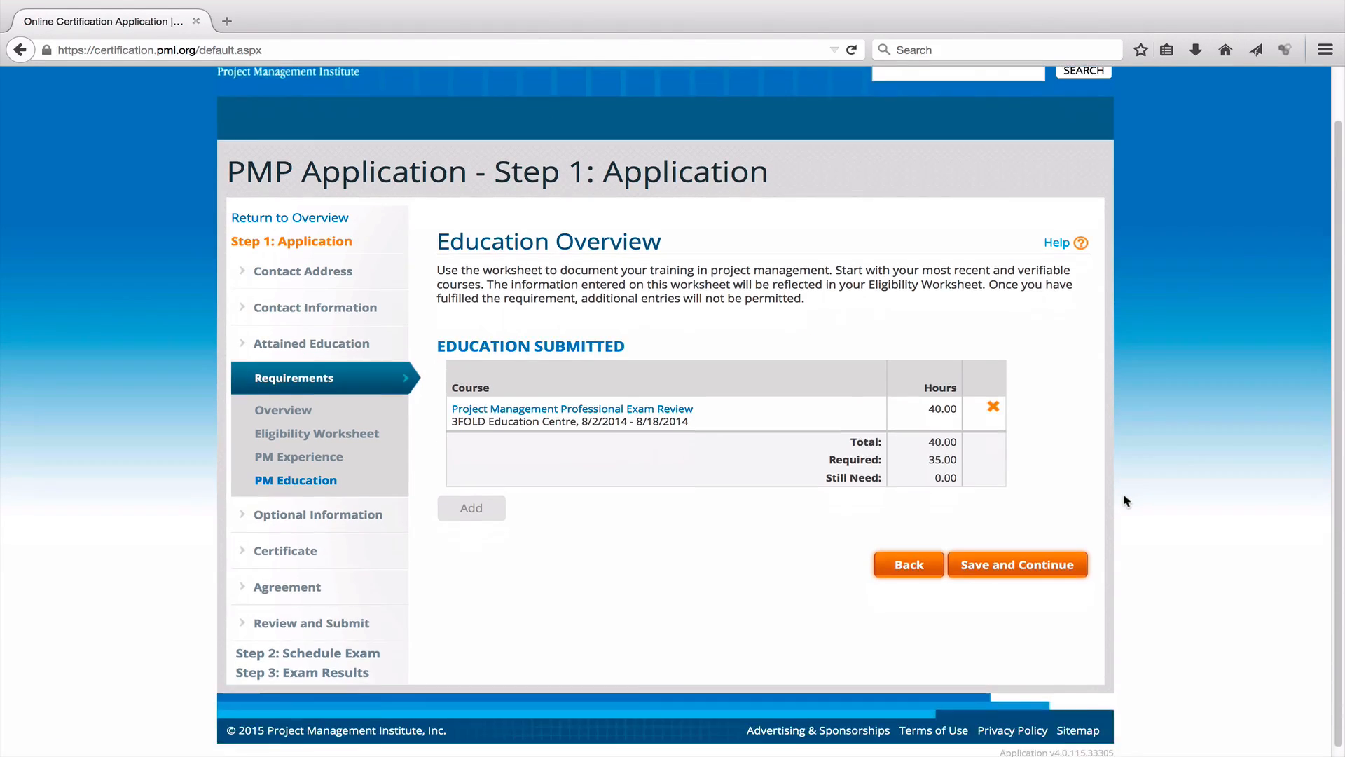
Continue past education and skip the optional referral questions without answering.
left_click(1014, 560)
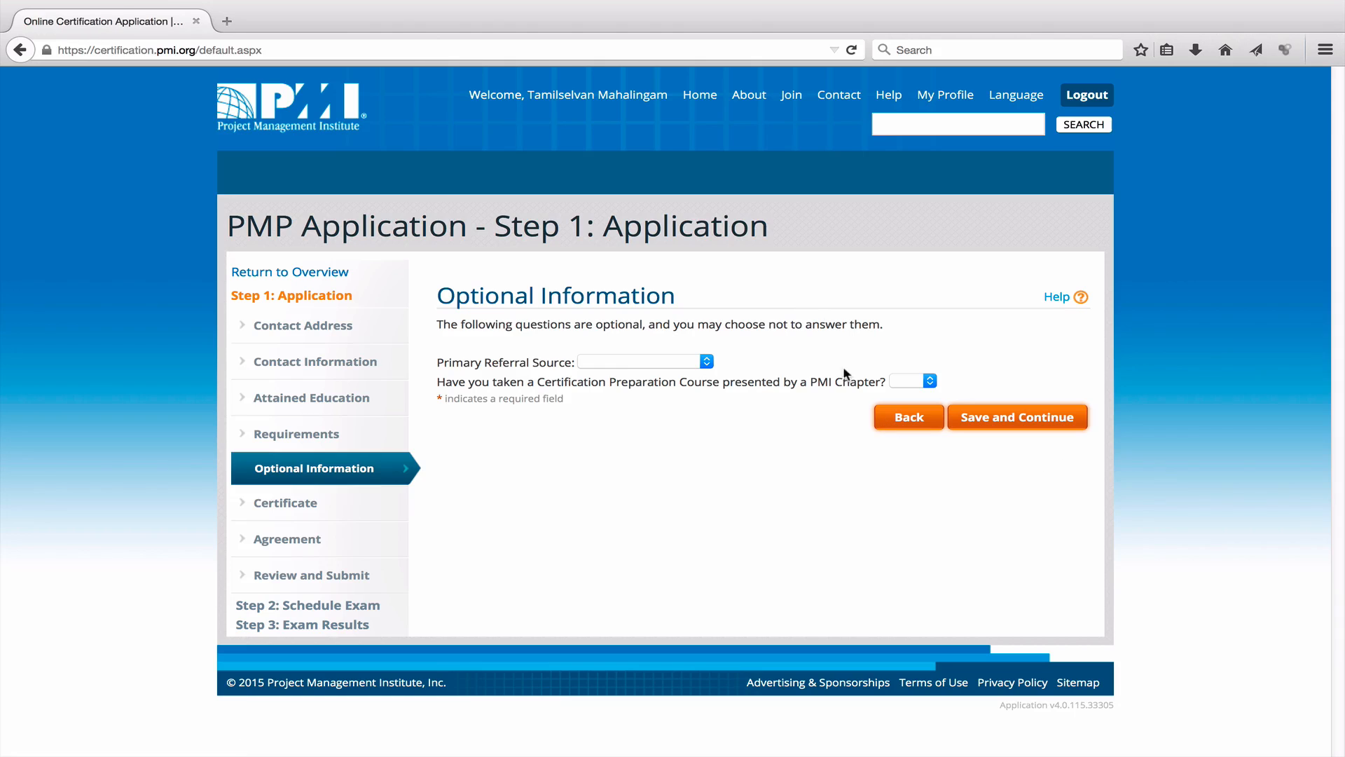
left_click(713, 362)
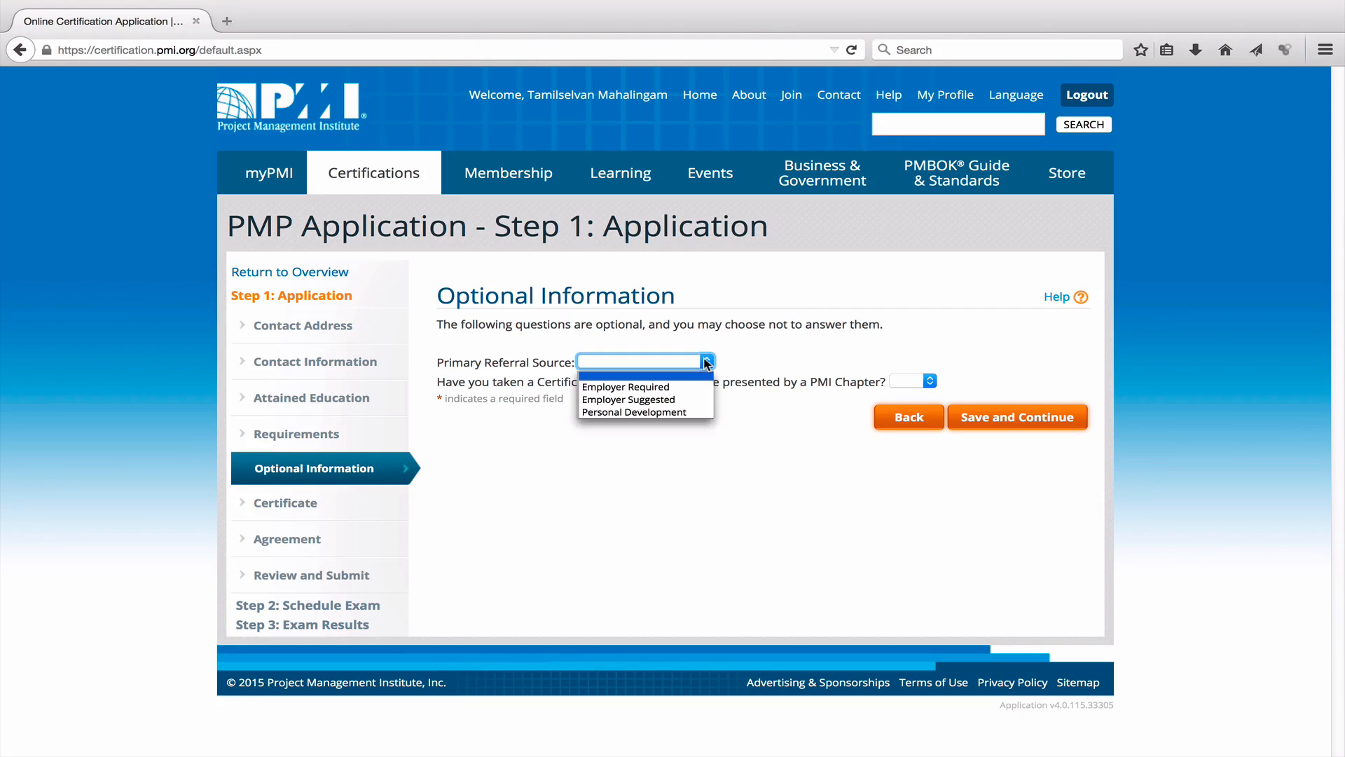
left_click(806, 349)
left_click(1019, 428)
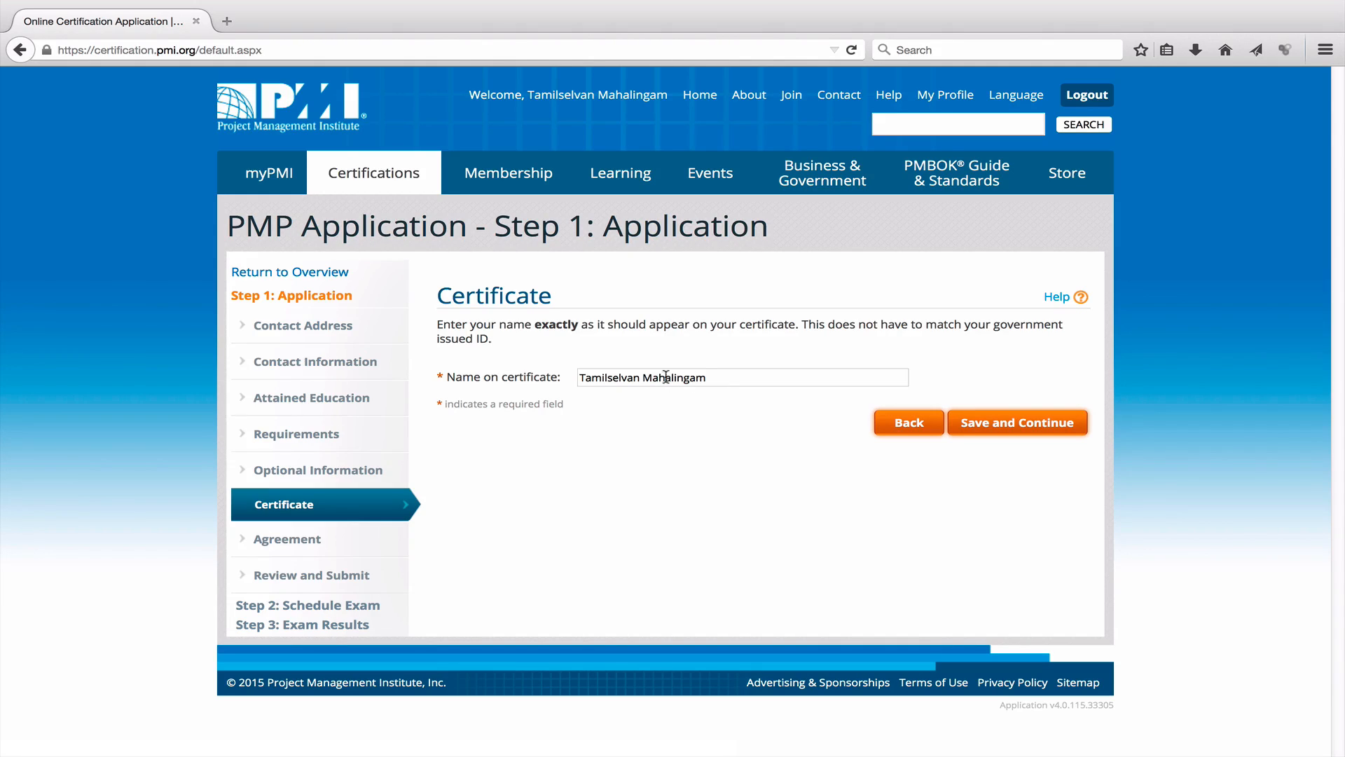
Retype the end of the surname in Name on certificate, save, and confirm it.
left_click_drag(652, 377, 849, 385)
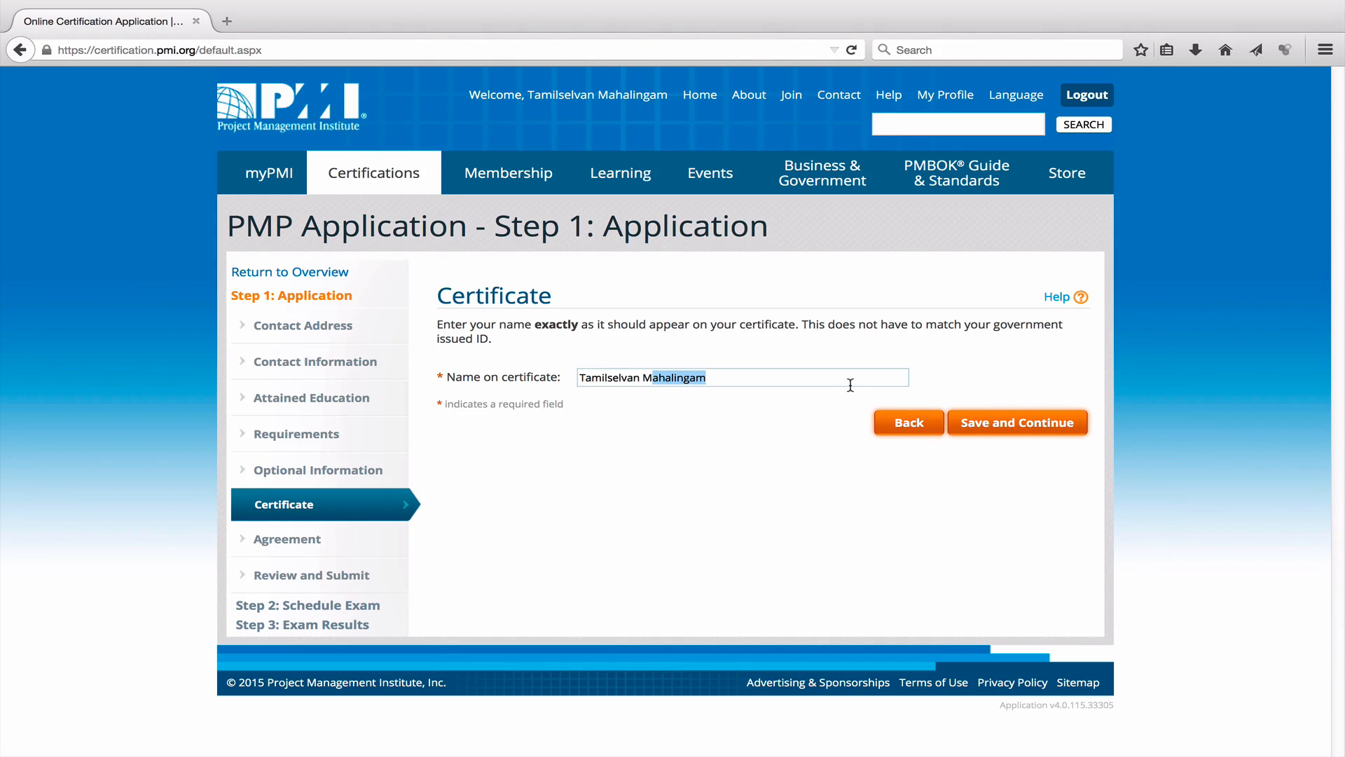
key("BackSpace")
type("ahalingam")
left_click(1041, 421)
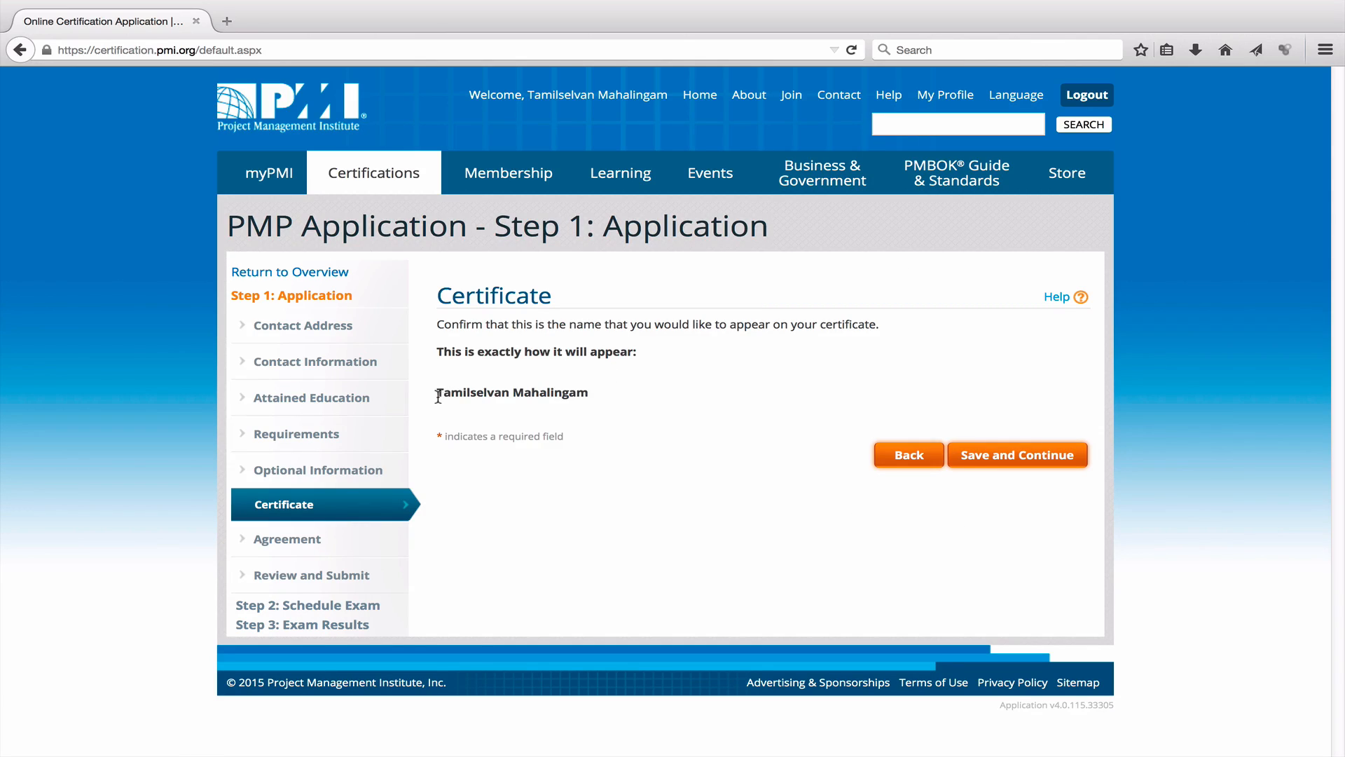
left_click_drag(438, 397, 586, 403)
left_click(585, 415)
left_click(1034, 458)
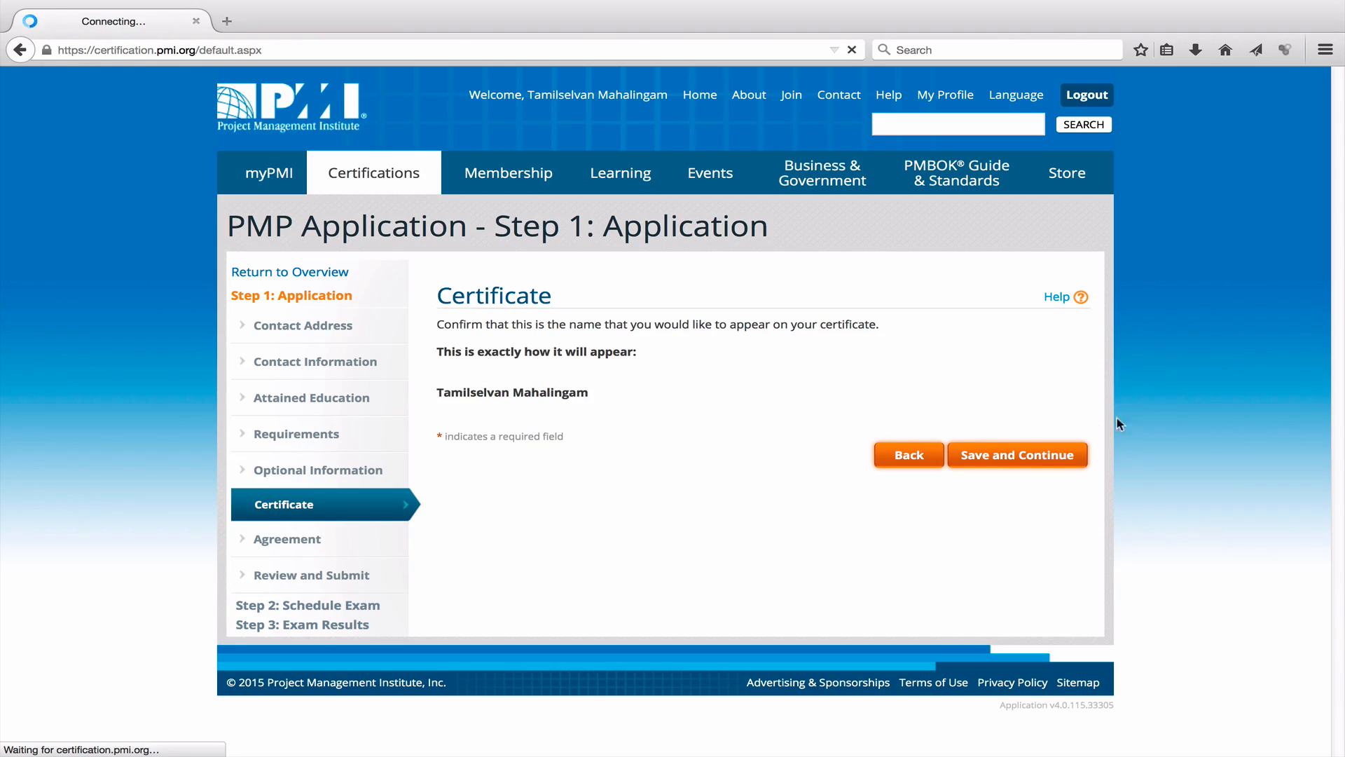
Accept the PMI agreement with I Agree and continue to Review and Submit.
scroll(967, 399, "down", 10)
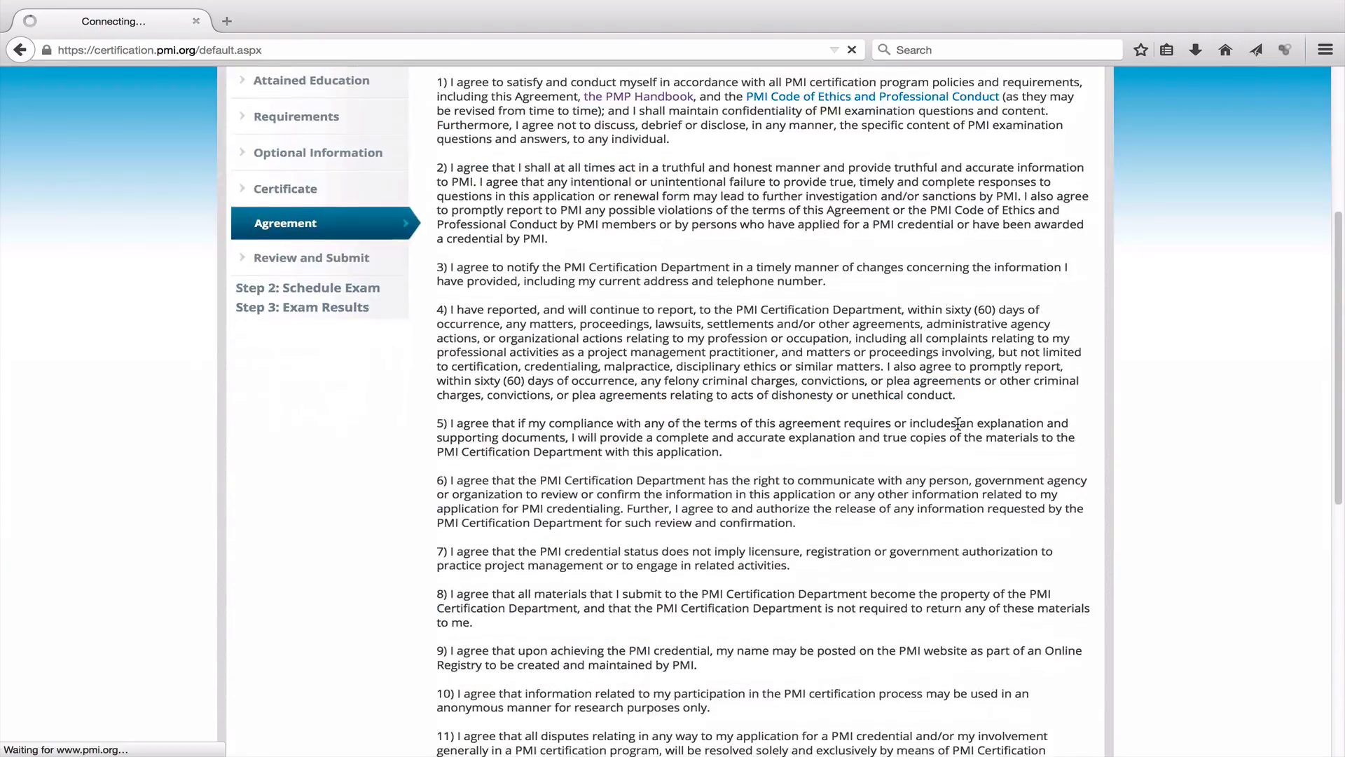
scroll(957, 418, "down", 4)
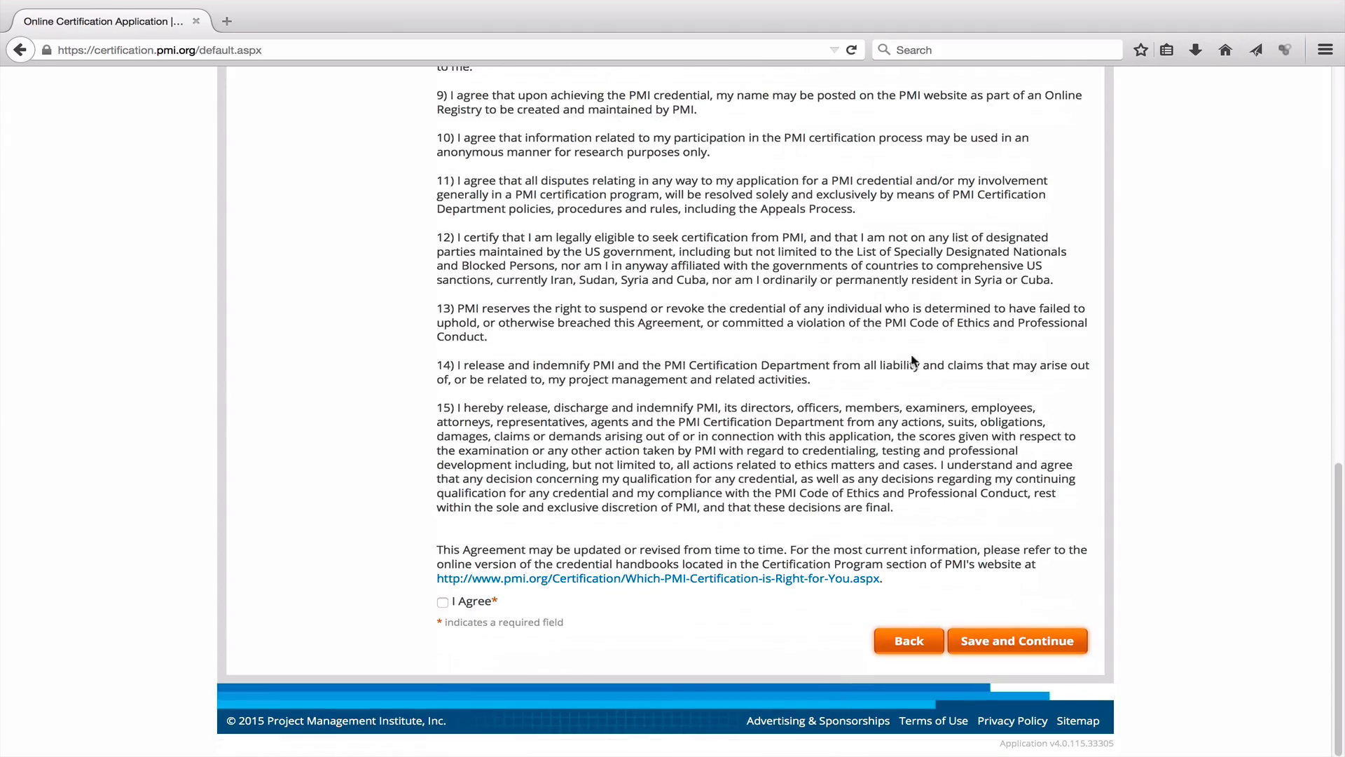
left_click(442, 602)
left_click(1022, 641)
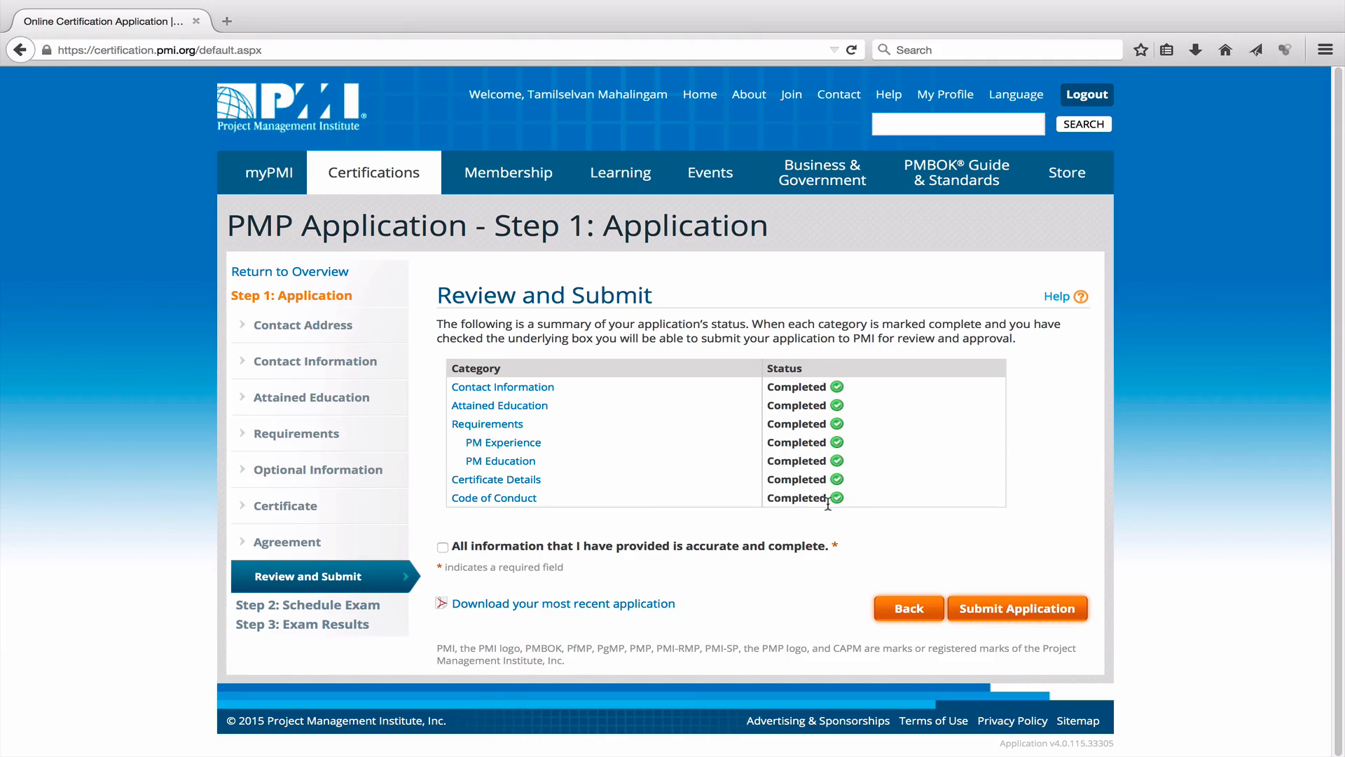
left_click(442, 547)
left_click(442, 548)
left_click(573, 606)
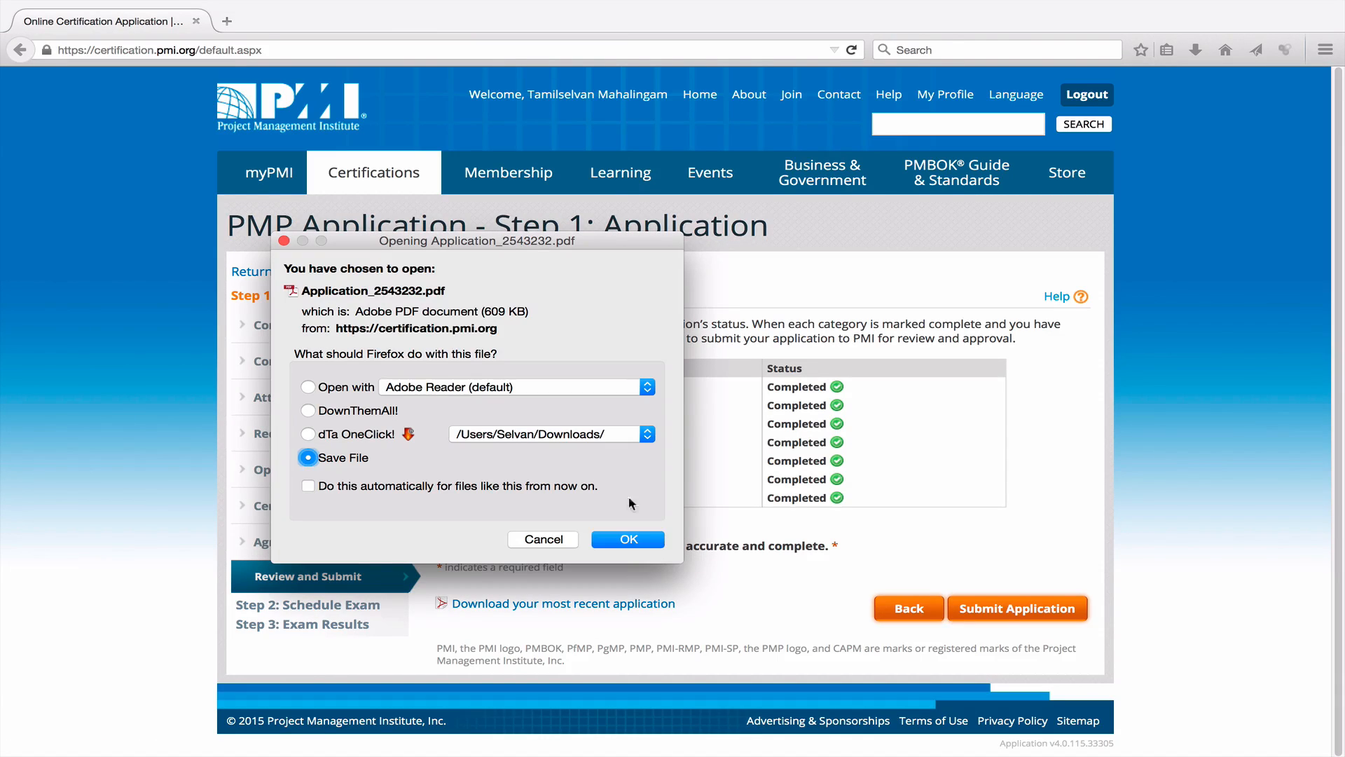
left_click(308, 387)
left_click(629, 539)
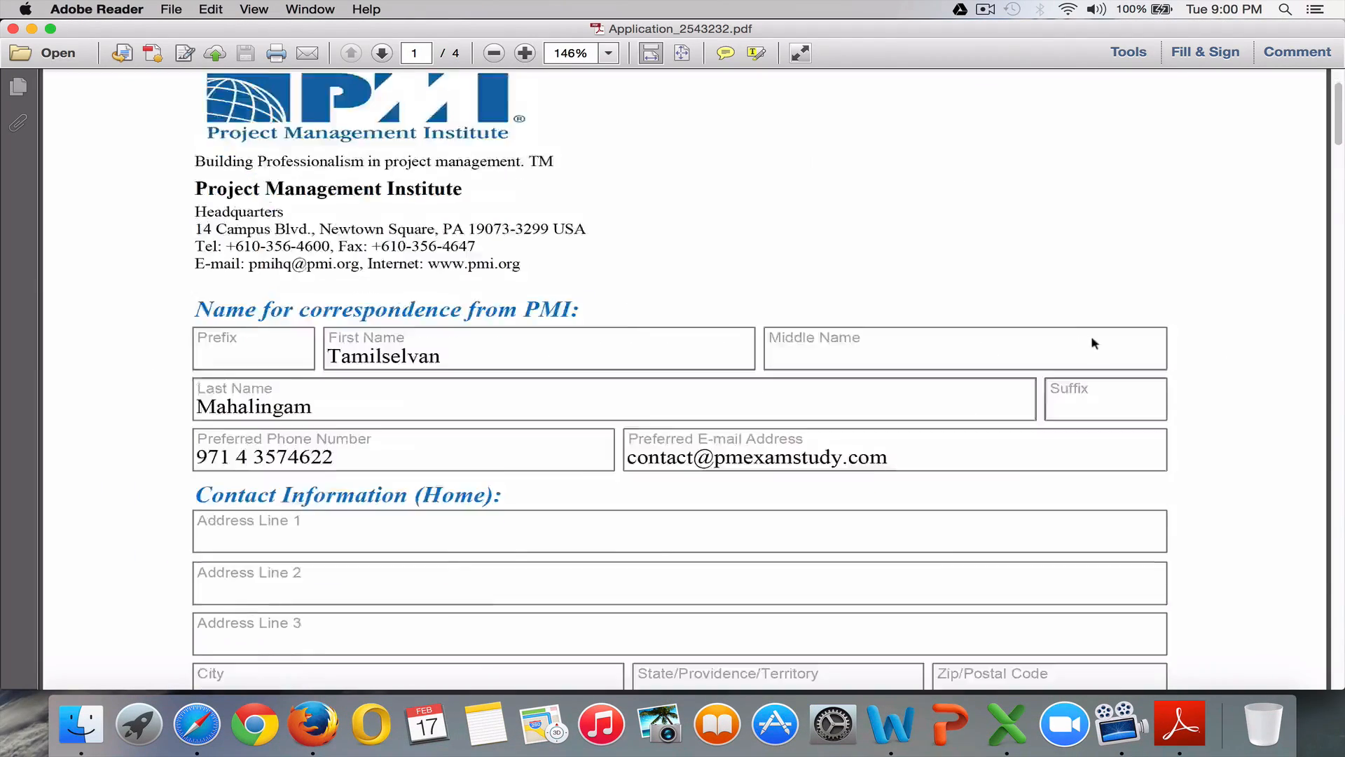
Scroll through the four-page application PDF and close Adobe Reader's window.
scroll(1129, 326, "down", 20)
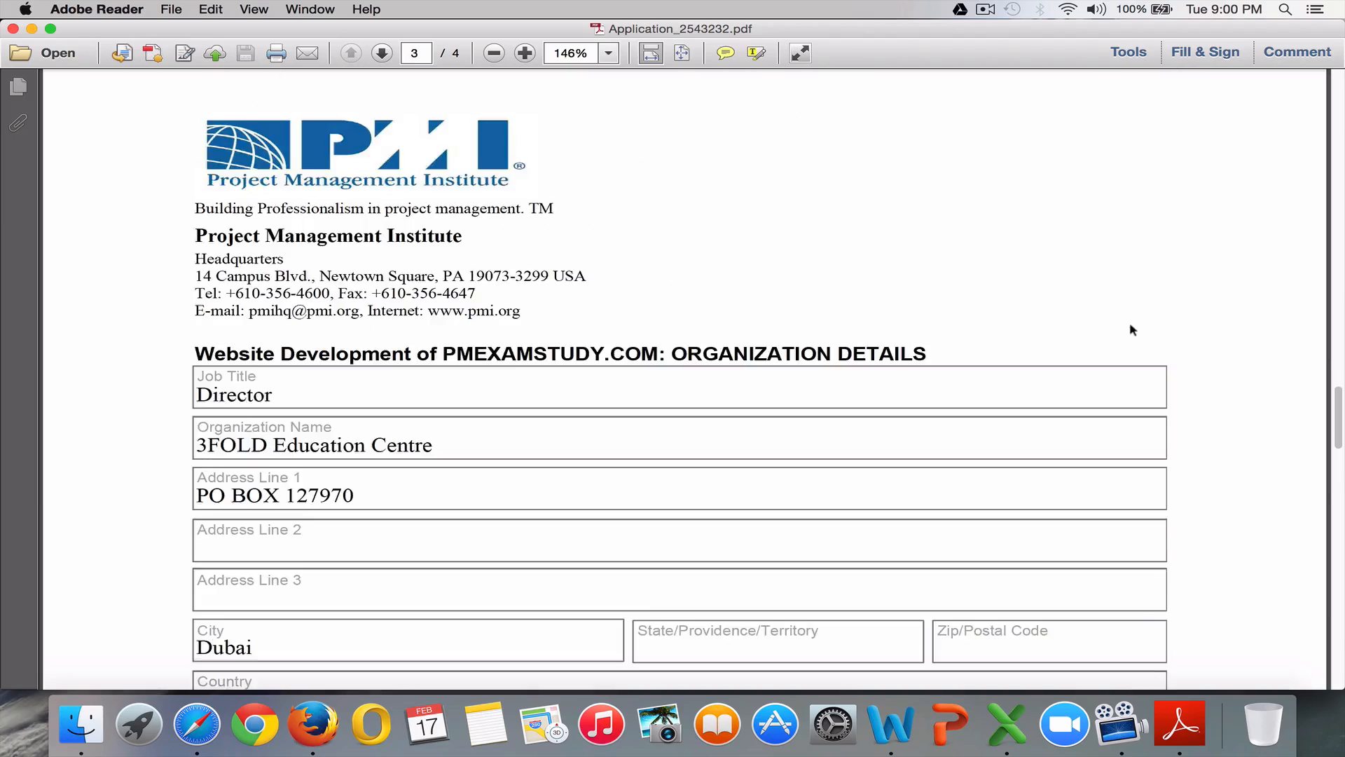
scroll(1129, 329, "down", 20)
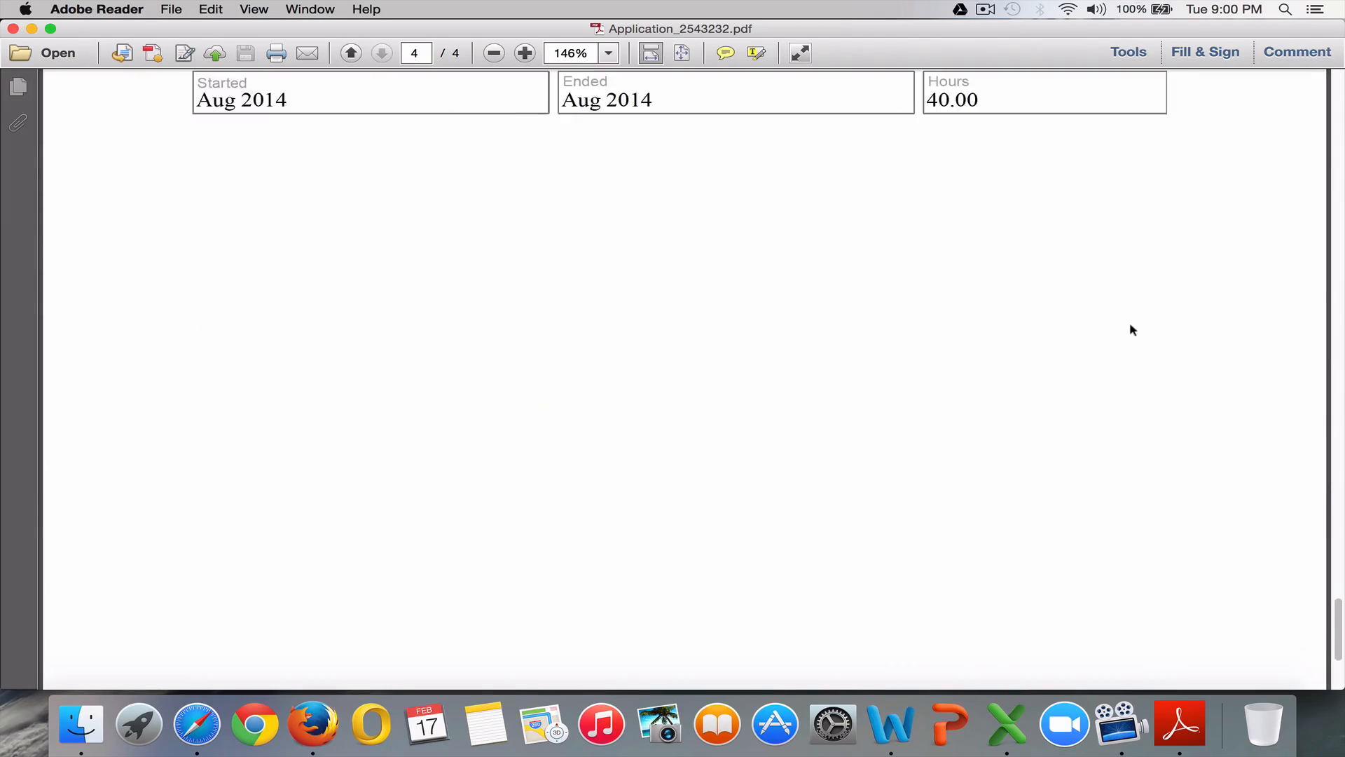
scroll(1133, 330, "up", 20)
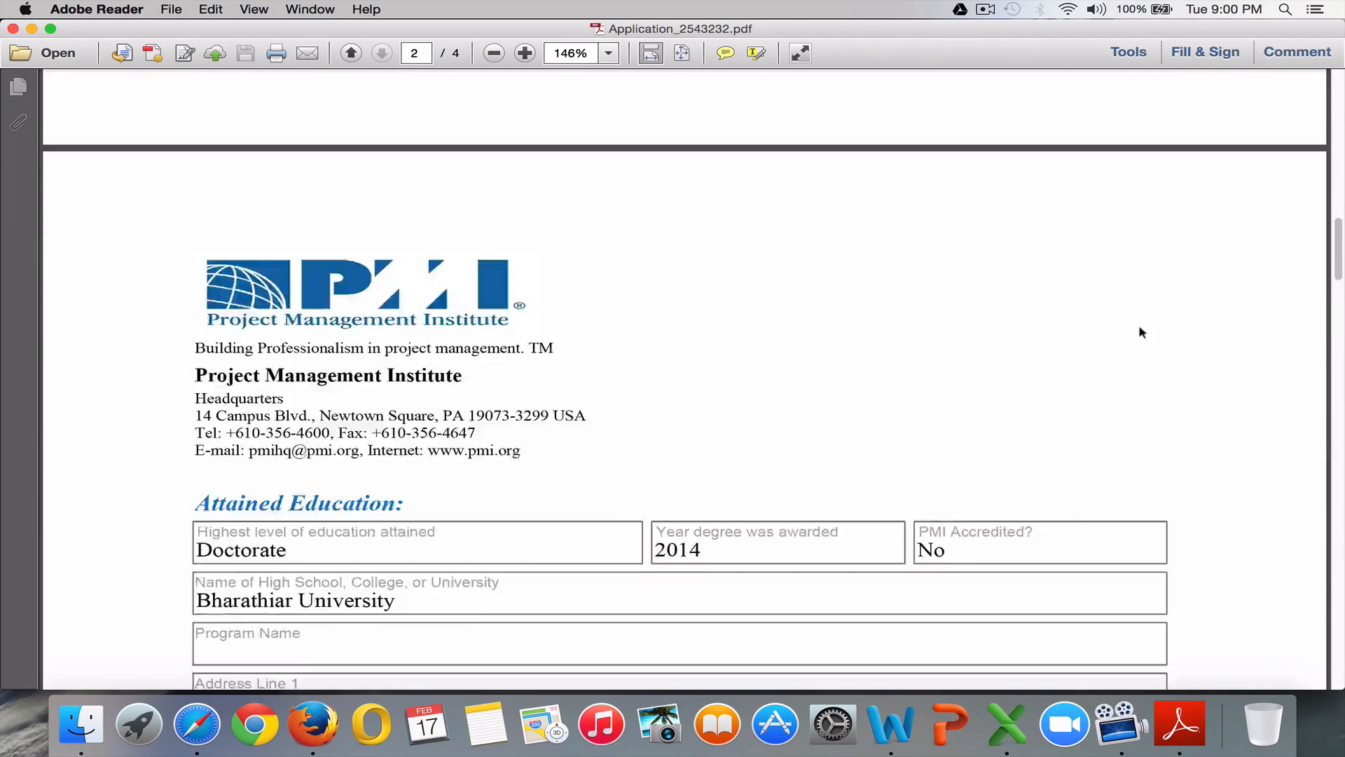
scroll(1142, 332, "up", 10)
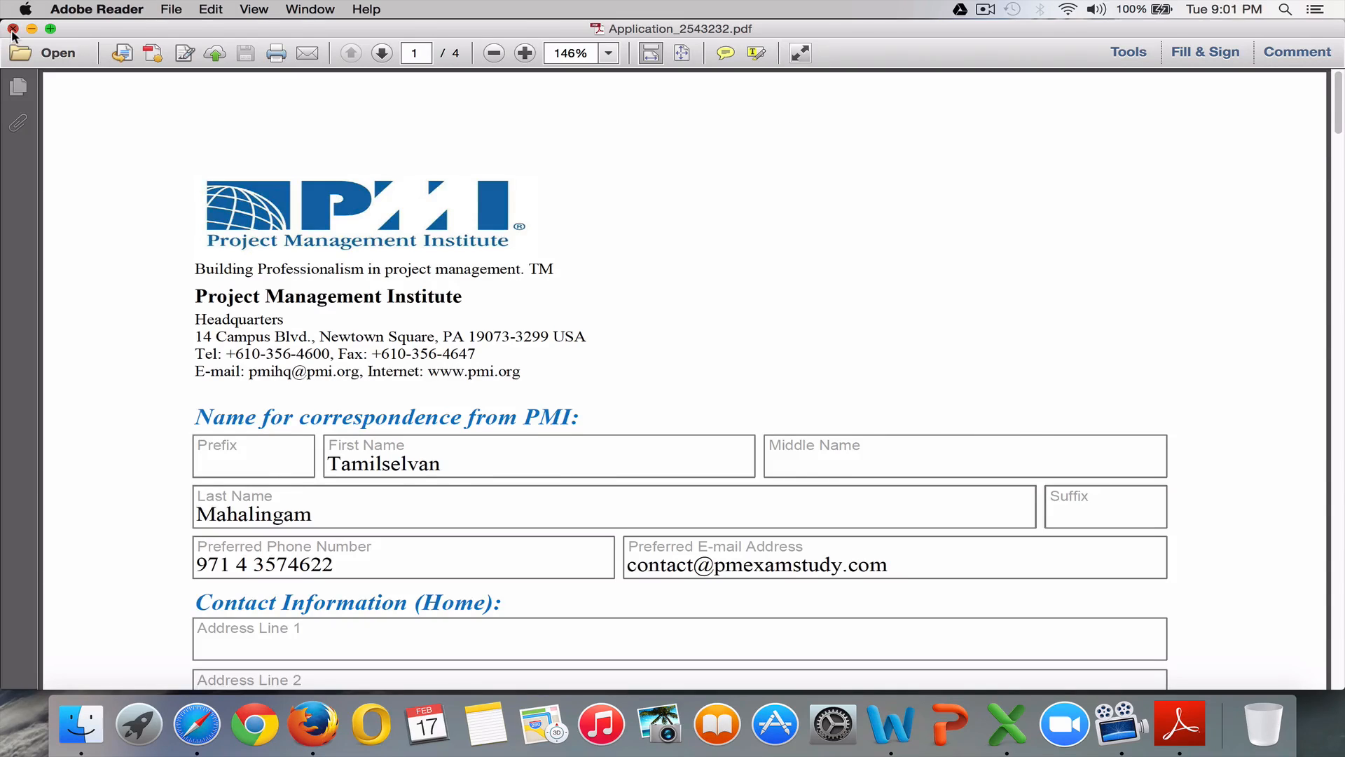
left_click(12, 29)
Close Word's Document2 without saving and return to the PMI Review and Submit page in Firefox.
left_click(15, 32)
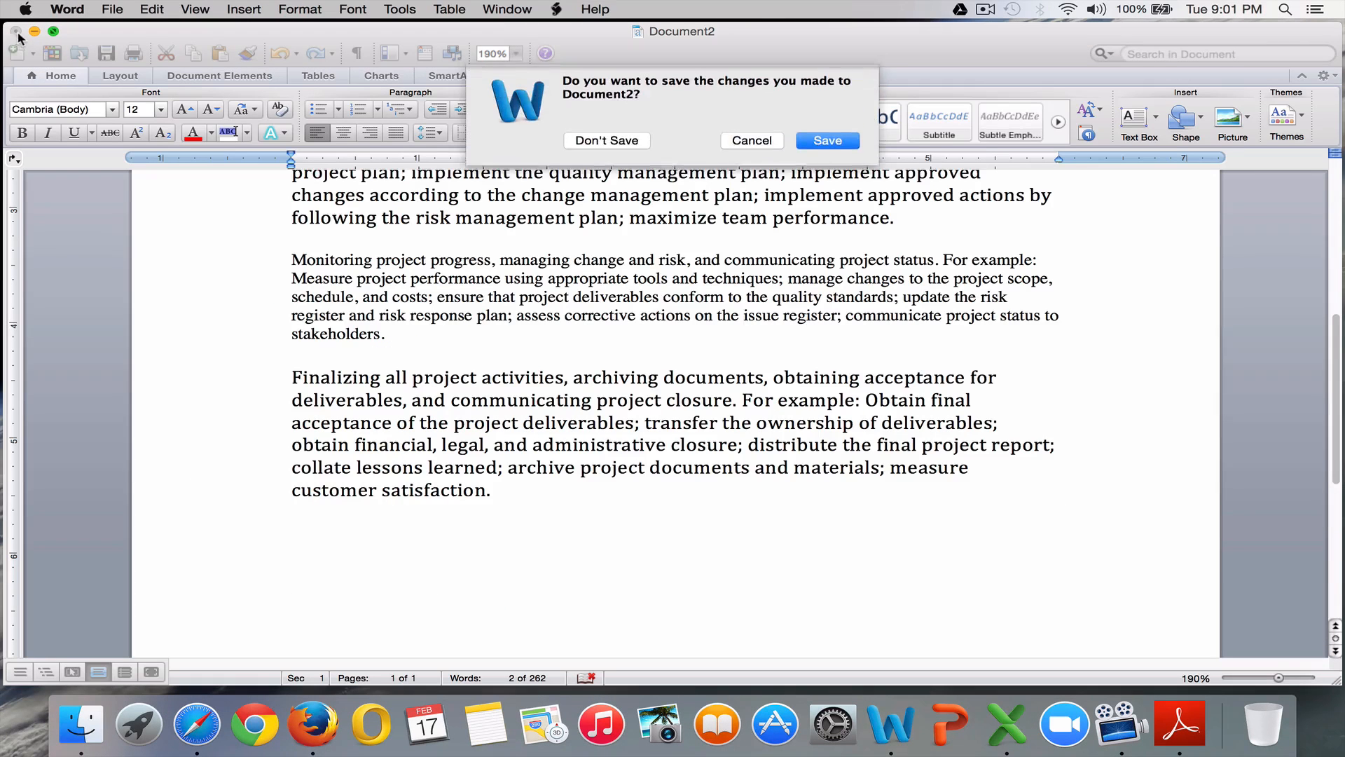
left_click(588, 141)
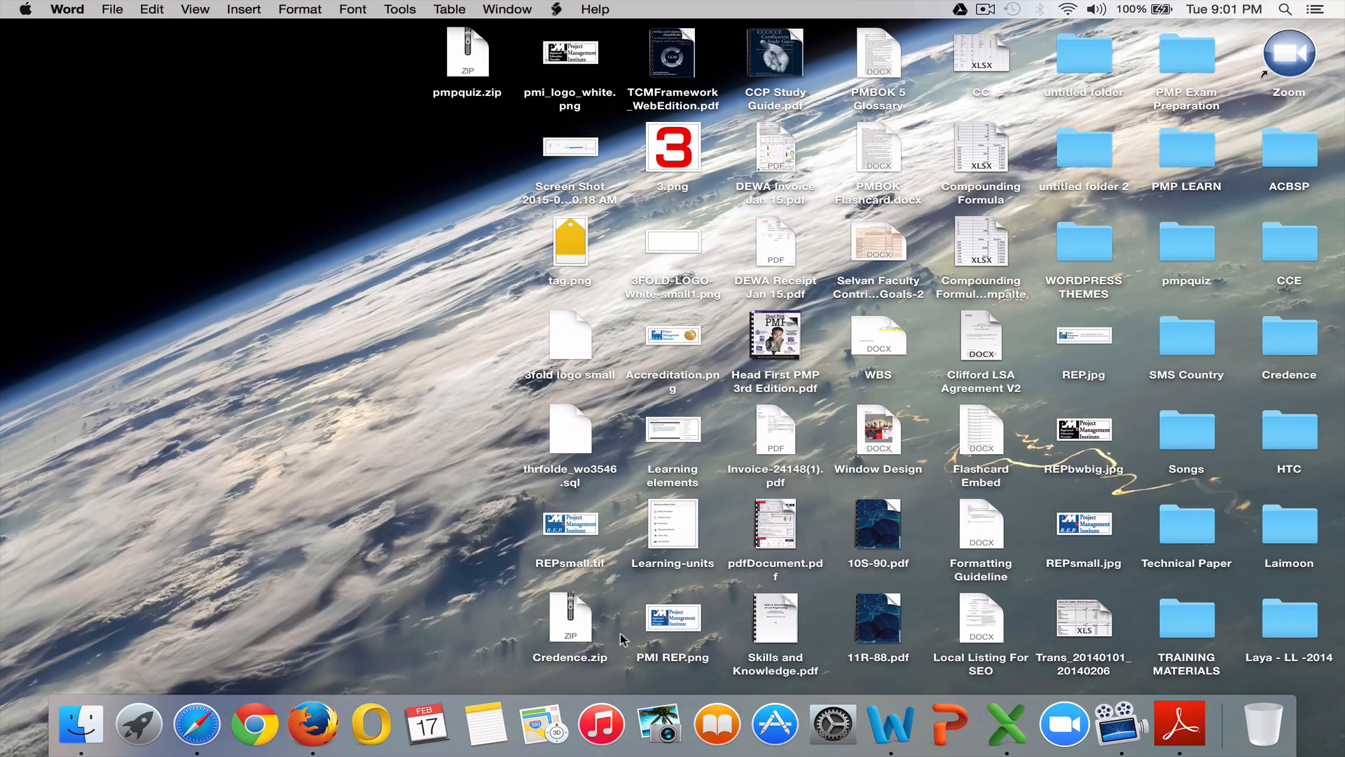
left_click(312, 724)
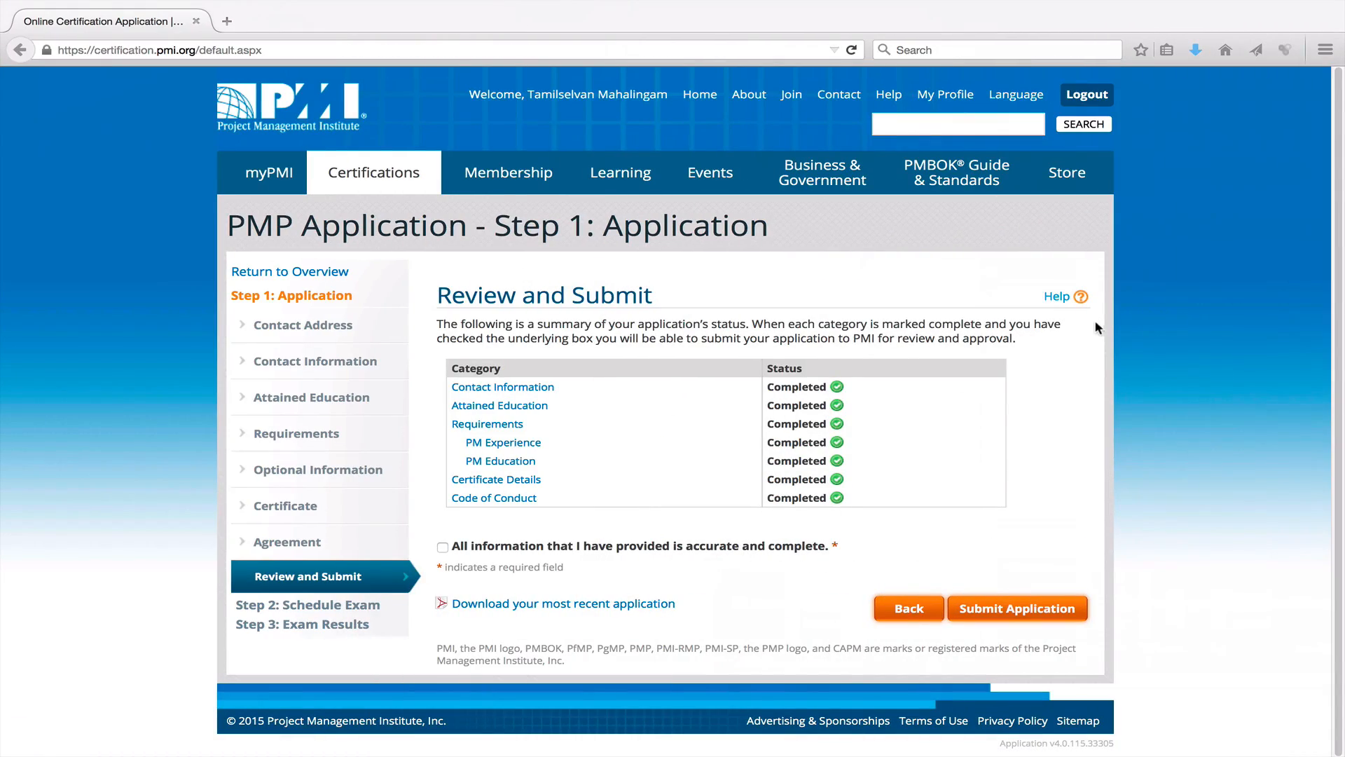